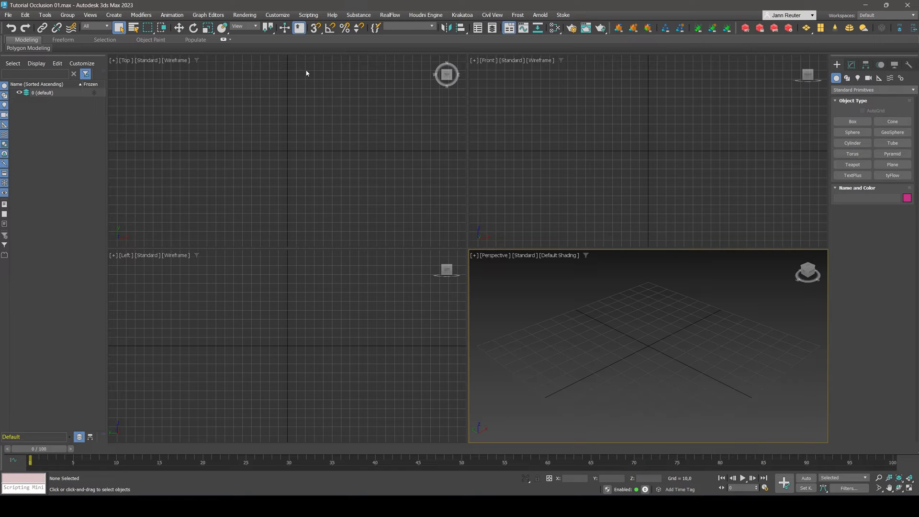
# Set the system unit scale to 1 unit = 1 meter and maximize the Perspective viewport.
pyautogui.click(285, 16)
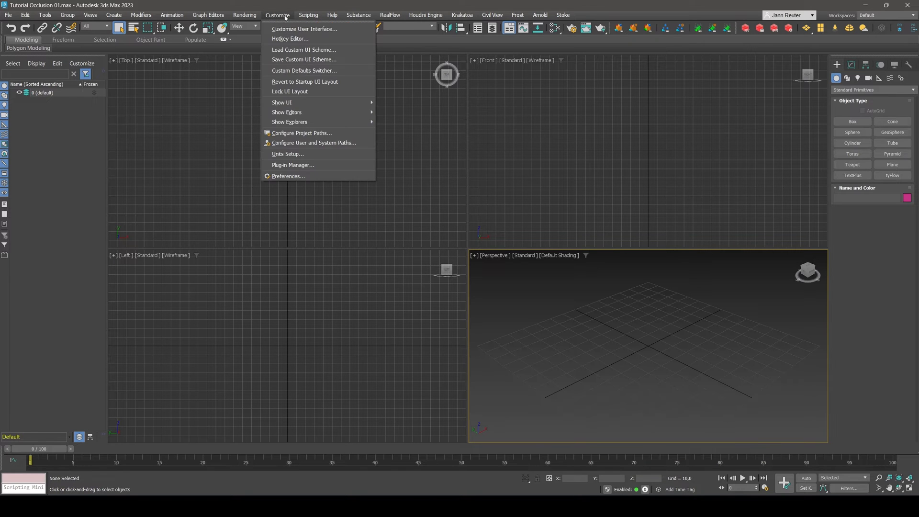
pyautogui.click(323, 154)
pyautogui.click(460, 180)
pyautogui.click(498, 222)
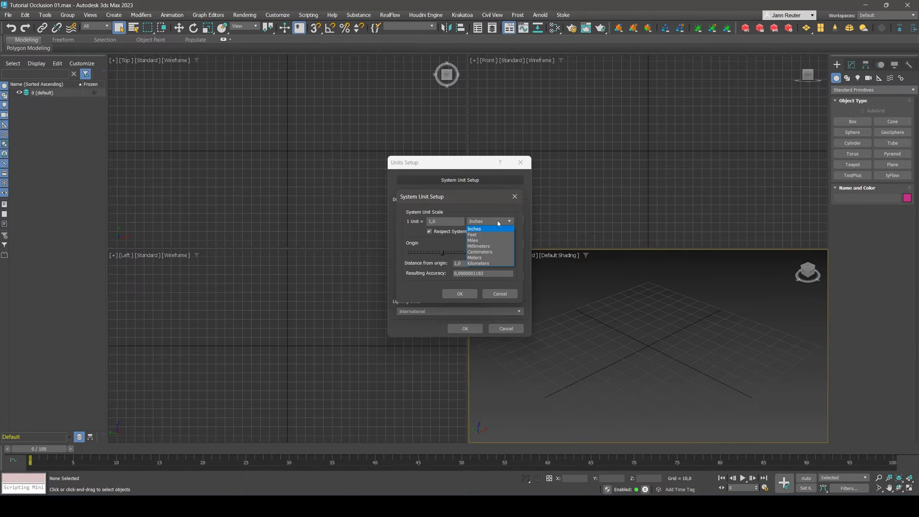
pyautogui.click(480, 258)
pyautogui.click(460, 294)
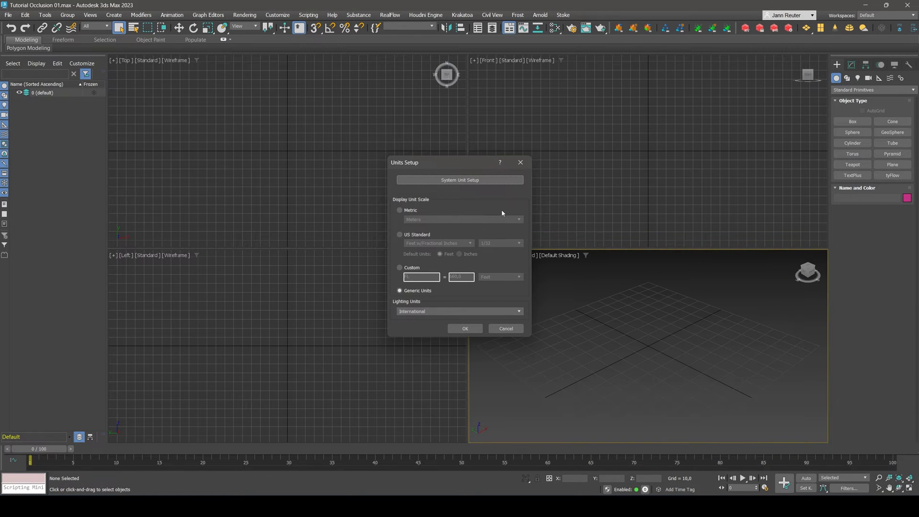
pyautogui.click(463, 329)
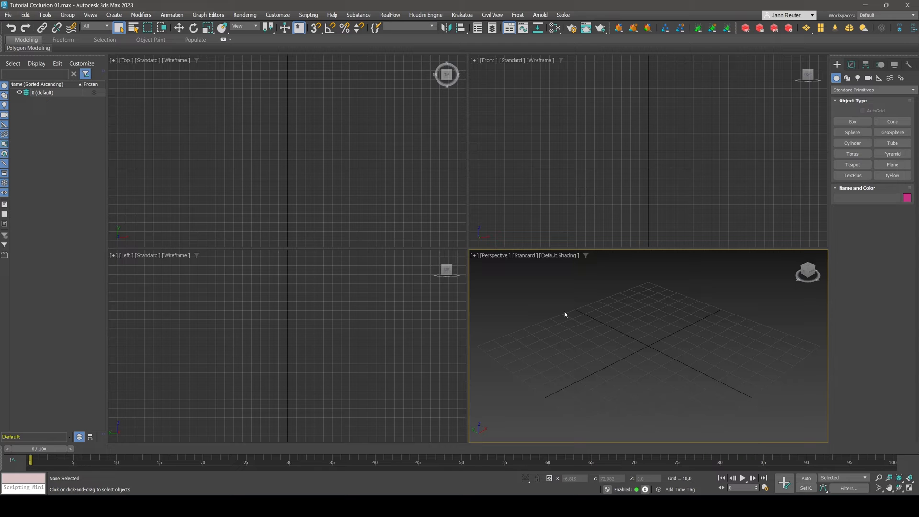
pyautogui.hotkey('alt', 'w')
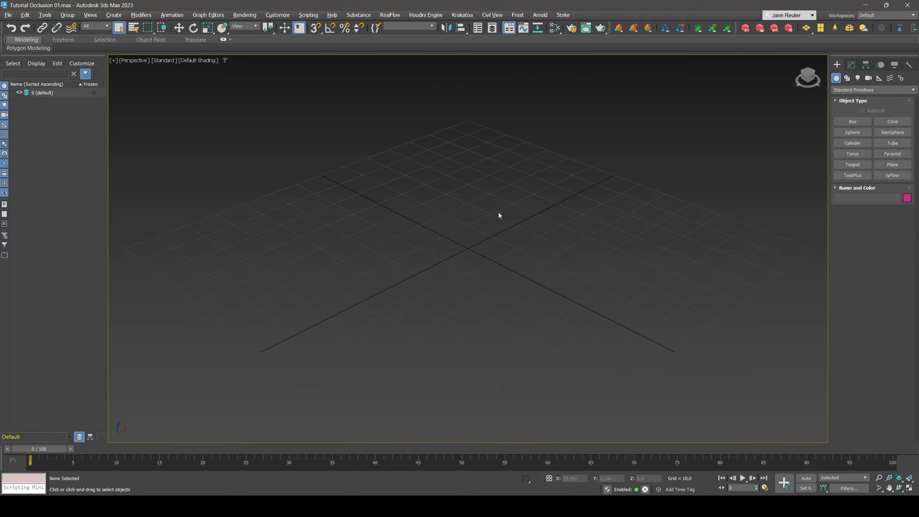
pyautogui.moveTo(481, 251)
pyautogui.mouseDown(button='middle')
pyautogui.moveTo(450, 243)
pyautogui.moveTo(470, 231)
pyautogui.moveTo(468, 242)
pyautogui.mouseUp(button='middle')
pyautogui.click(853, 132)
pyautogui.moveTo(461, 280); pyautogui.dragTo(671, 252)
pyautogui.write('1')
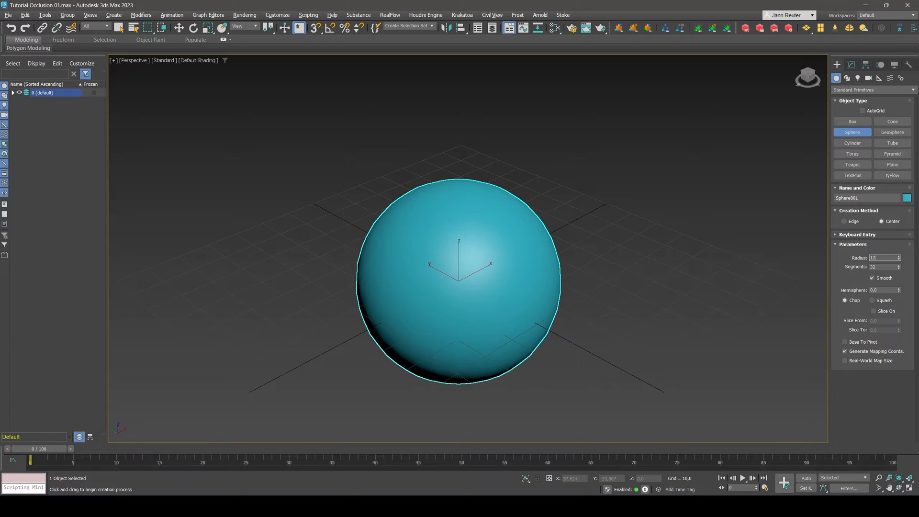
pyautogui.write('2')
pyautogui.press('Return')
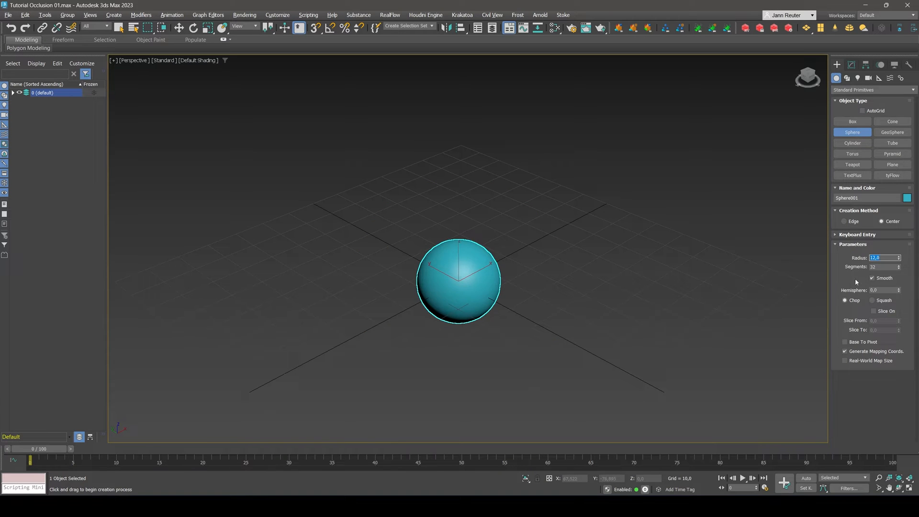
pyautogui.press('Delete')
# Create a sphere near the grid center with a radius of 30 and 100 segments.
pyautogui.click(853, 132)
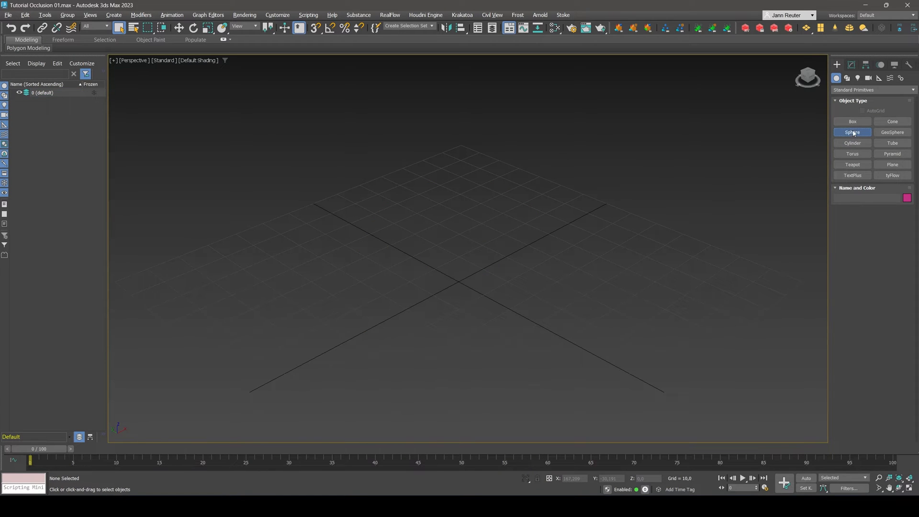
pyautogui.moveTo(456, 280); pyautogui.dragTo(548, 310)
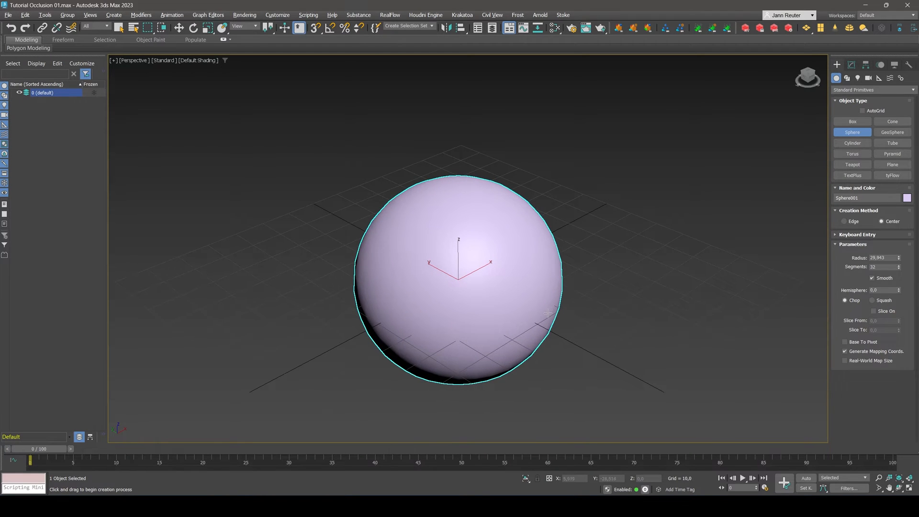
pyautogui.click(878, 258)
pyautogui.write('30')
pyautogui.press('Tab')
pyautogui.write('10')
pyautogui.press('Return')
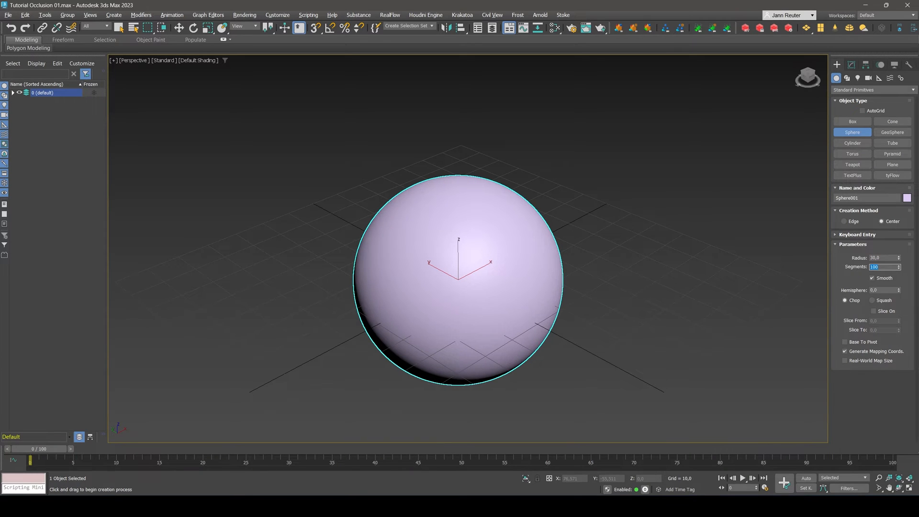
# Move the sphere to X 0, Y 0 and Z 30.
pyautogui.press('w')
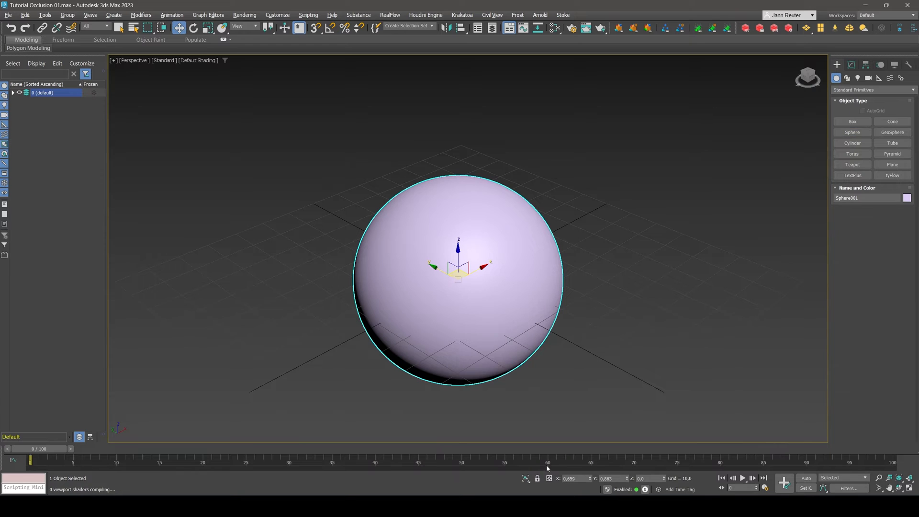
pyautogui.rightClick(590, 480)
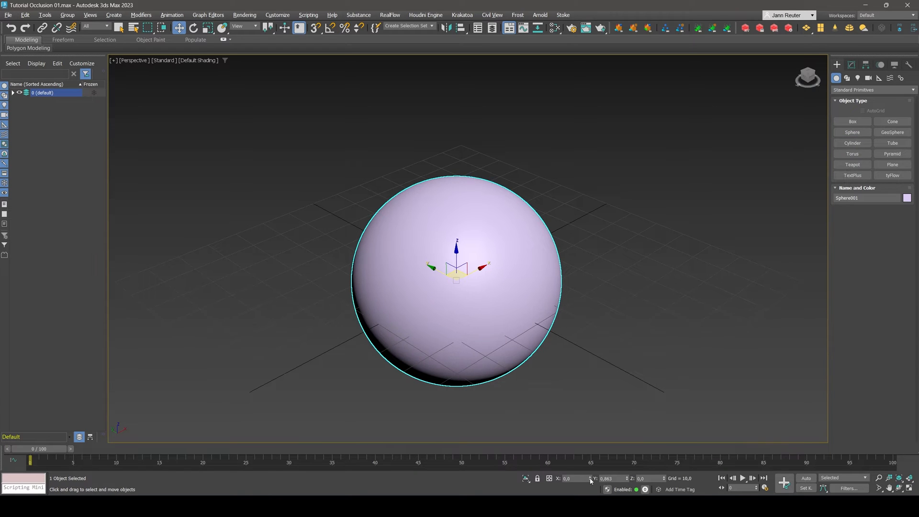
pyautogui.rightClick(627, 479)
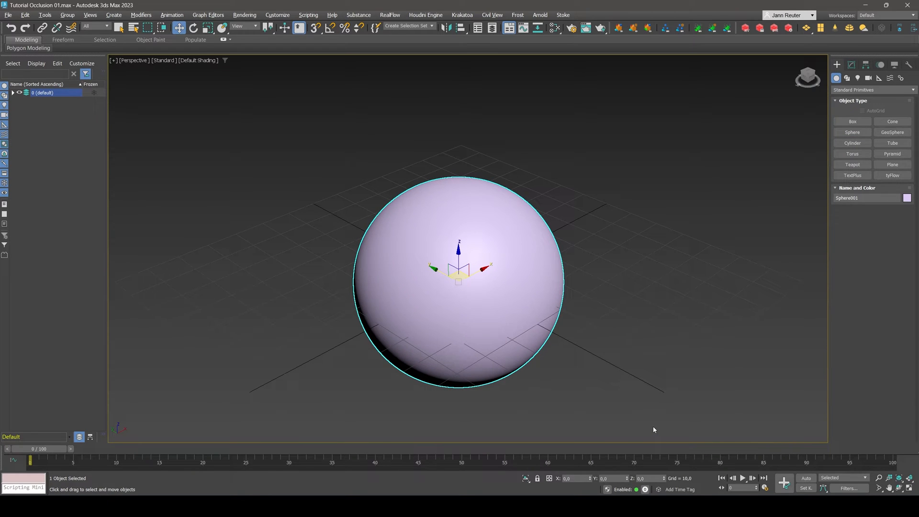
pyautogui.click(649, 478)
pyautogui.write('30')
pyautogui.press('Return')
pyautogui.moveTo(462, 326); pyautogui.dragTo(431, 254, button='middle')
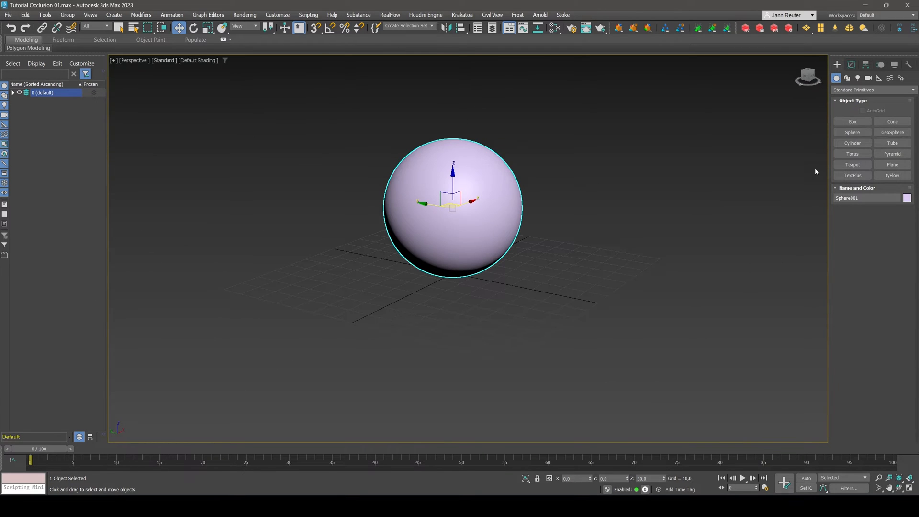
# Create a smaller second sphere beside the large one and position it at X 0, Y 0, Z 60.
pyautogui.click(852, 132)
pyautogui.moveTo(516, 278); pyautogui.dragTo(532, 283)
pyautogui.press('w')
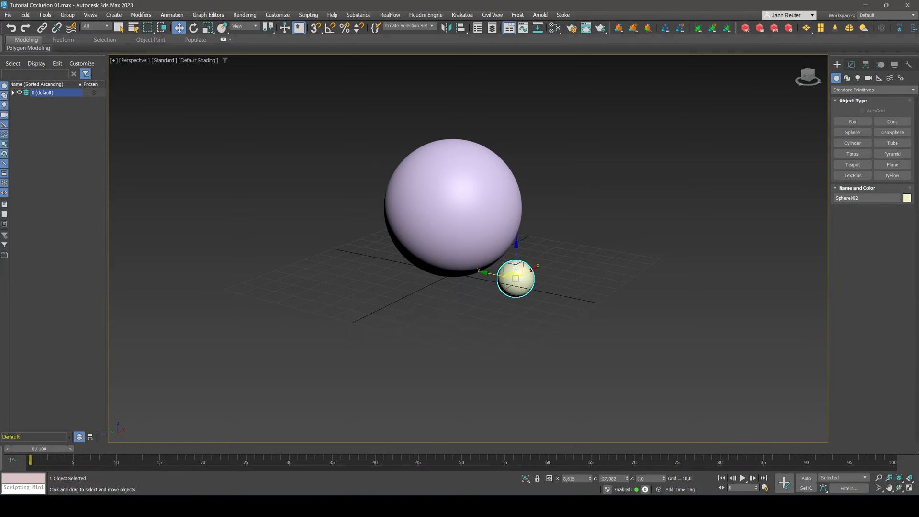
pyautogui.rightClick(593, 478)
pyautogui.rightClick(626, 479)
pyautogui.moveTo(664, 478); pyautogui.dragTo(642, 343)
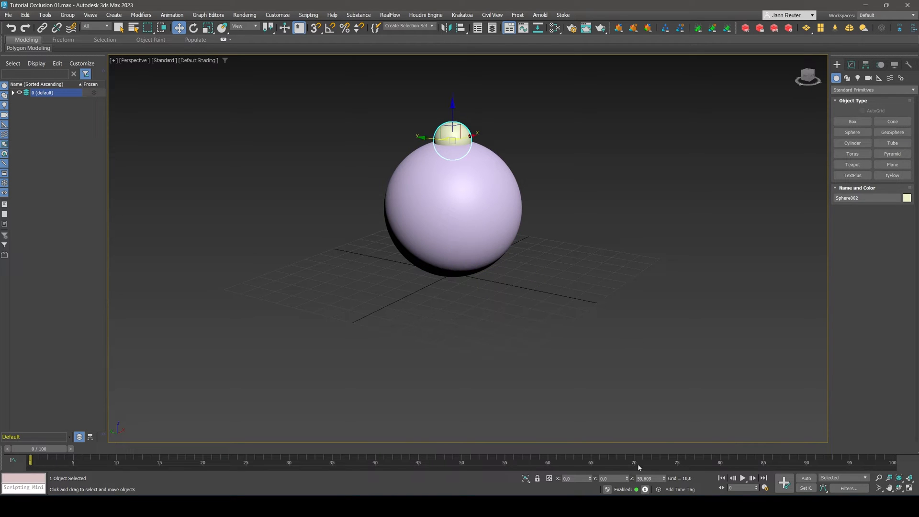
pyautogui.doubleClick(656, 479)
pyautogui.write('60')
pyautogui.press('Return')
# Shift the small sphere along the X axis and set its X position to 10.
pyautogui.keyDown('alt'); pyautogui.moveTo(472, 204); pyautogui.dragTo(503, 188, button='middle'); pyautogui.keyUp('alt')
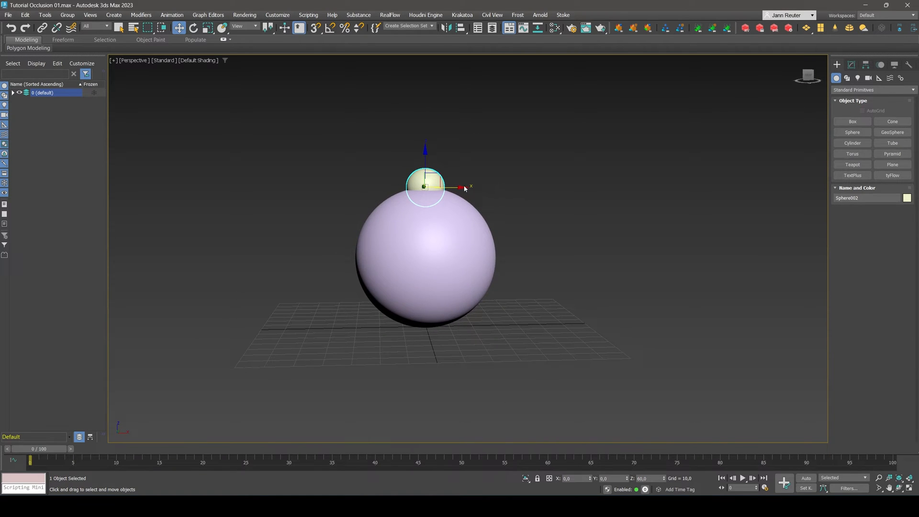
pyautogui.moveTo(462, 187); pyautogui.dragTo(485, 188)
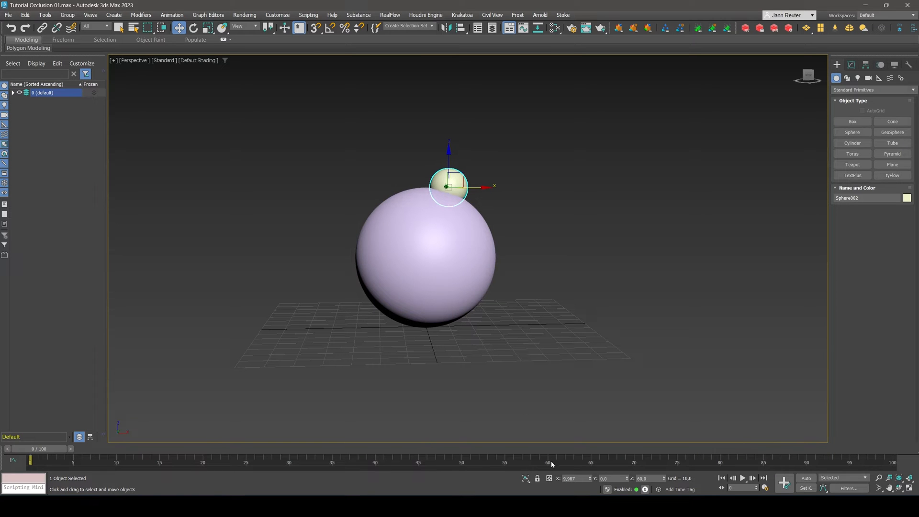
pyautogui.write('10')
pyautogui.press('Return')
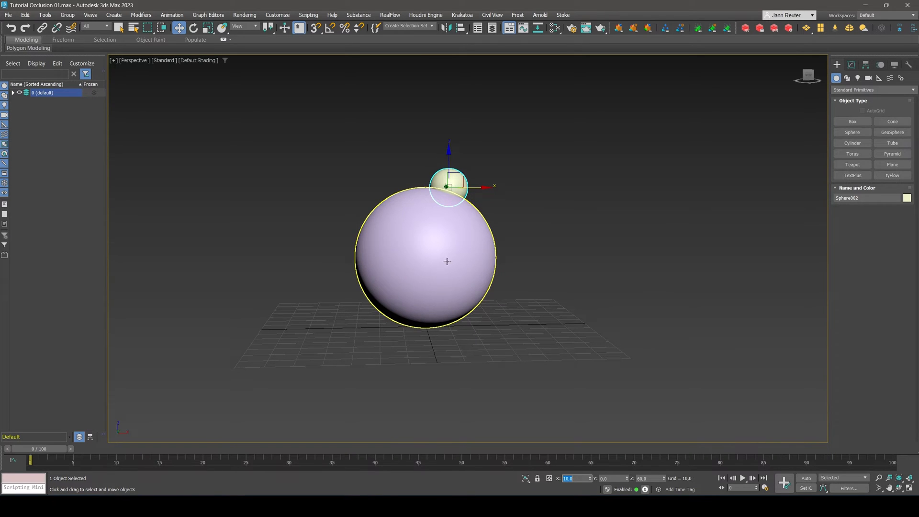
# Put both spheres into a new layer named geo.
pyautogui.moveTo(448, 262); pyautogui.dragTo(469, 254, button='middle')
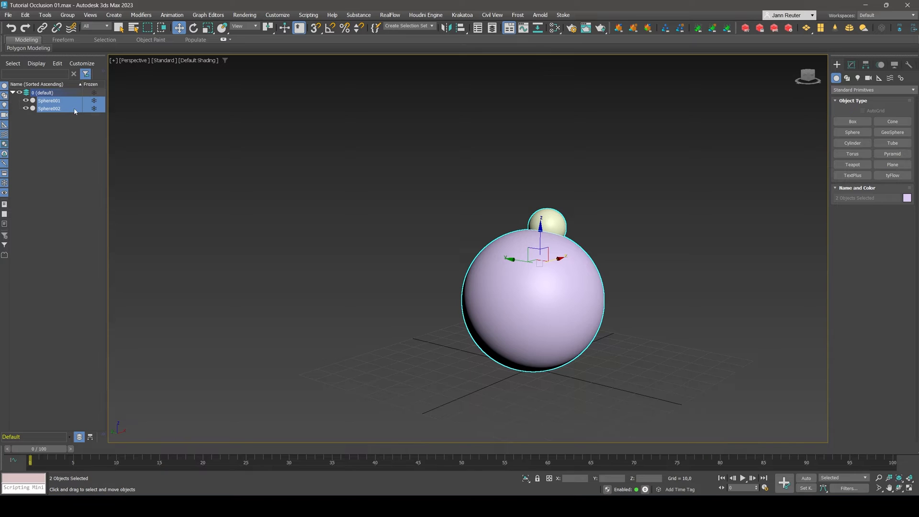
pyautogui.click(103, 72)
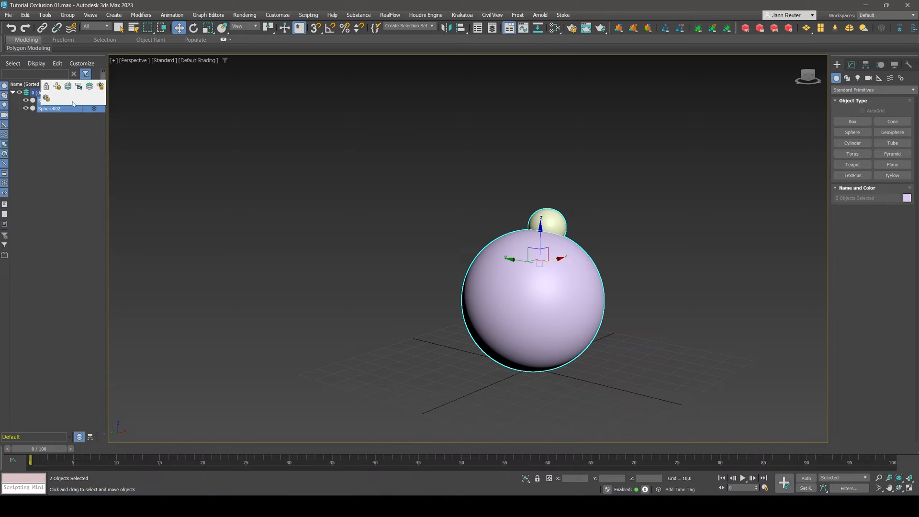
pyautogui.click(55, 86)
pyautogui.press('F2')
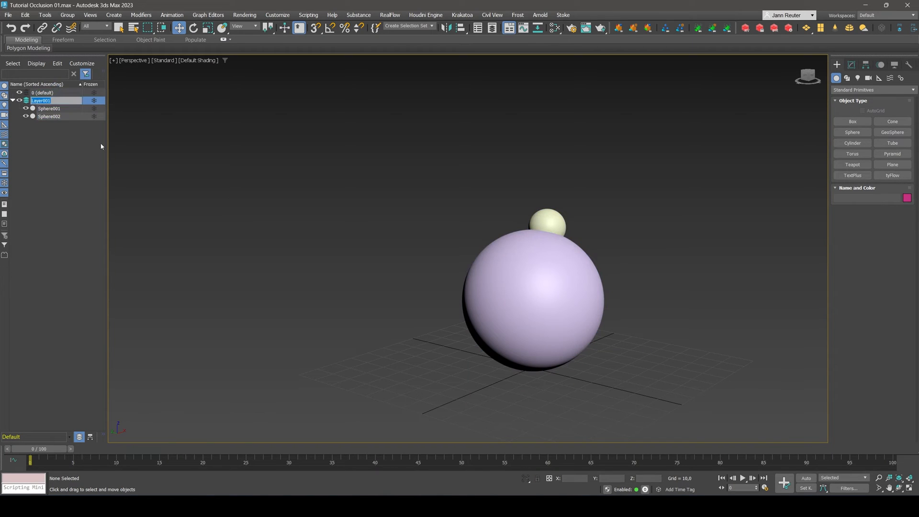
pyautogui.write('g')
# Create another new layer named particles.
pyautogui.click(103, 72)
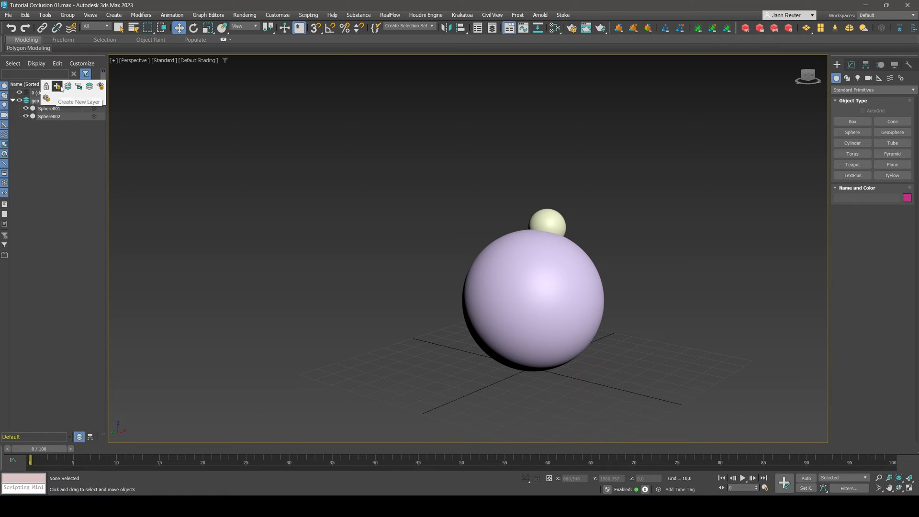
pyautogui.click(60, 90)
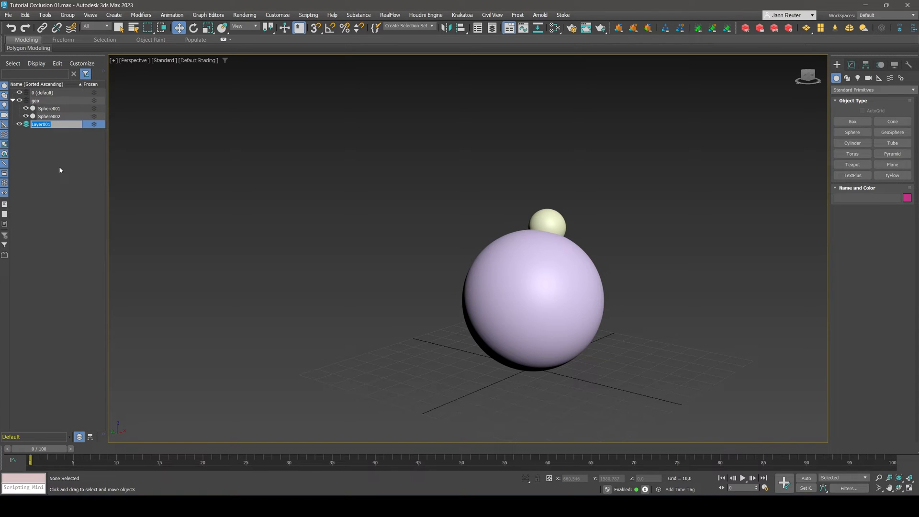
pyautogui.write('particles')
pyautogui.press('Return')
# Place a tyFlow object on the grid beside the spheres and open its editor.
pyautogui.click(893, 175)
pyautogui.moveTo(683, 369); pyautogui.dragTo(713, 355)
pyautogui.moveTo(714, 355); pyautogui.dragTo(651, 332, button='middle')
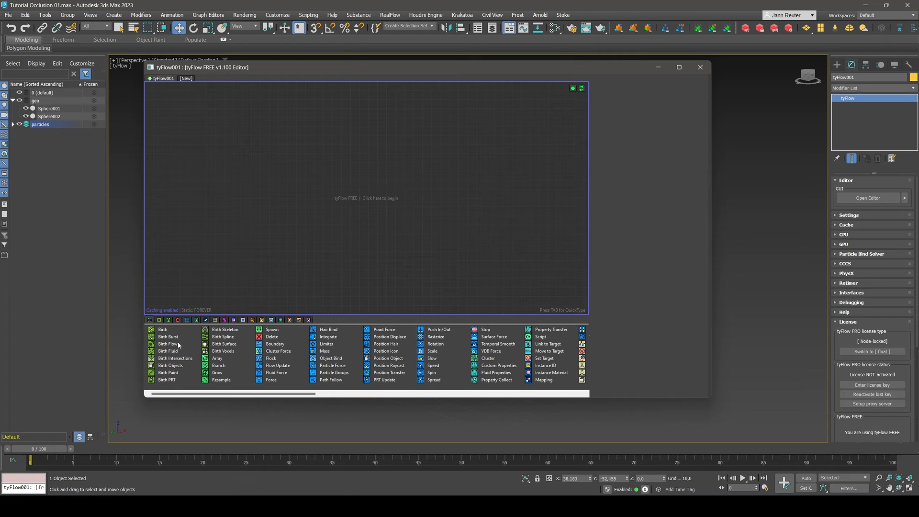
# Add a Birth Intersections operator with End set to 0 and pick both spheres as its Objects A.
pyautogui.moveTo(167, 358); pyautogui.dragTo(295, 131)
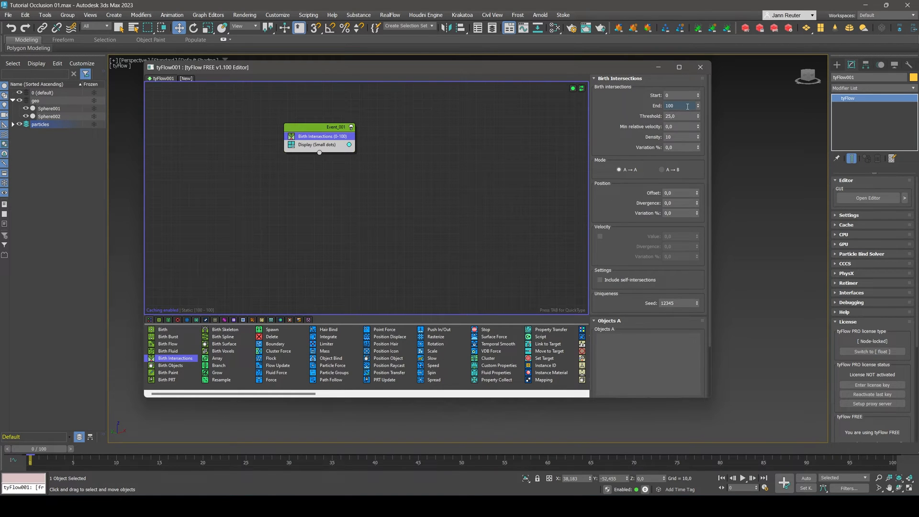
pyautogui.rightClick(698, 108)
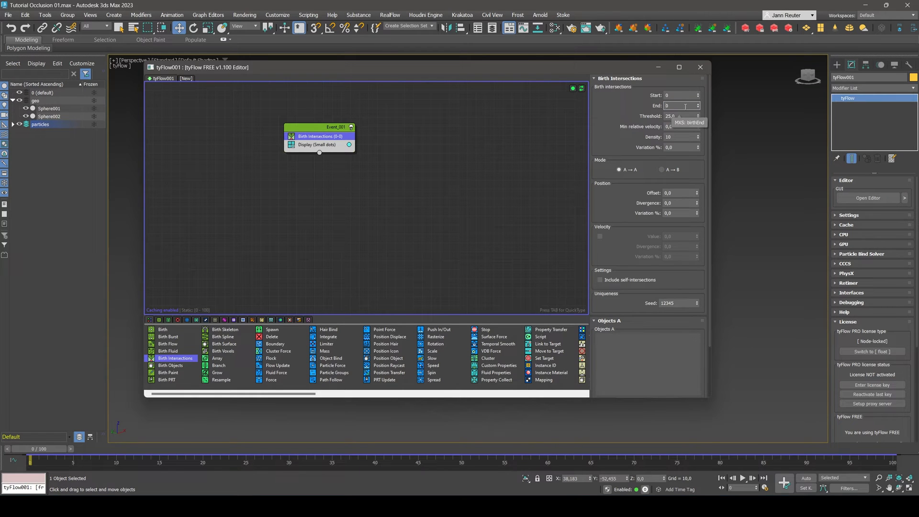
pyautogui.scroll(-3, 699, 184)
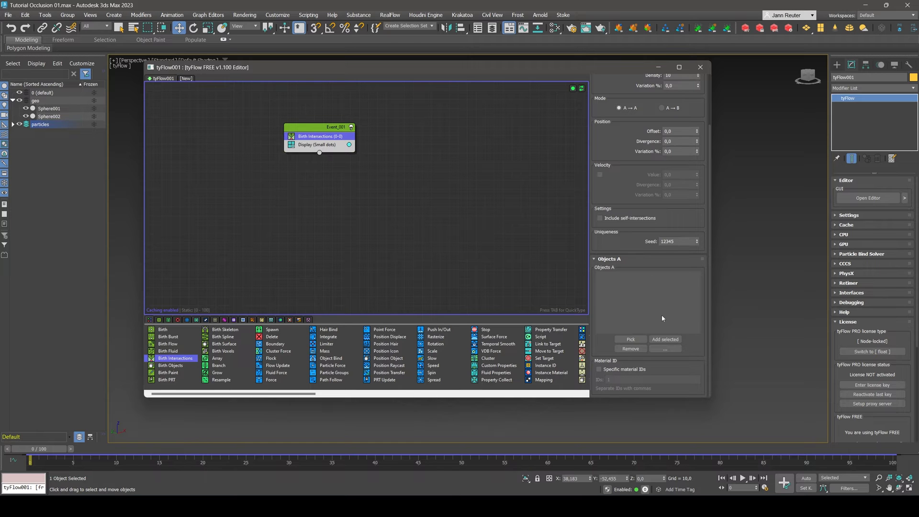
pyautogui.click(631, 339)
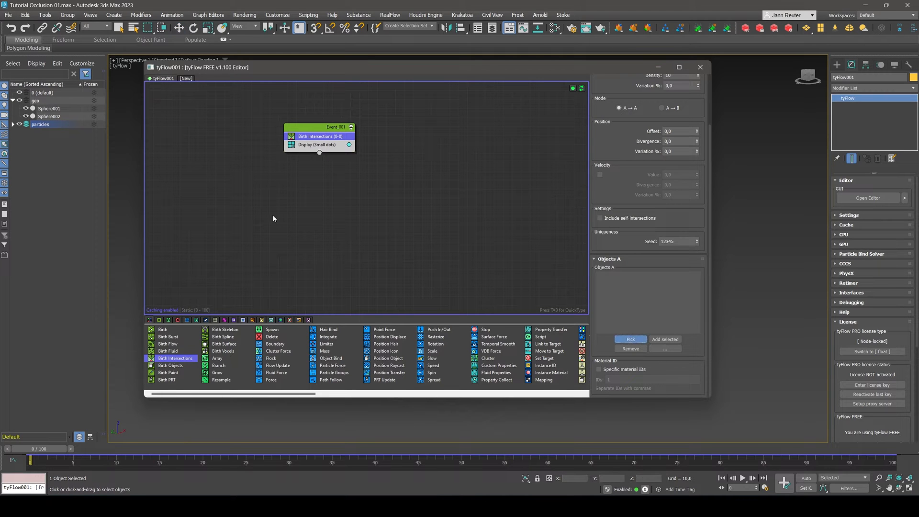
pyautogui.click(65, 109)
pyautogui.click(631, 339)
pyautogui.click(50, 116)
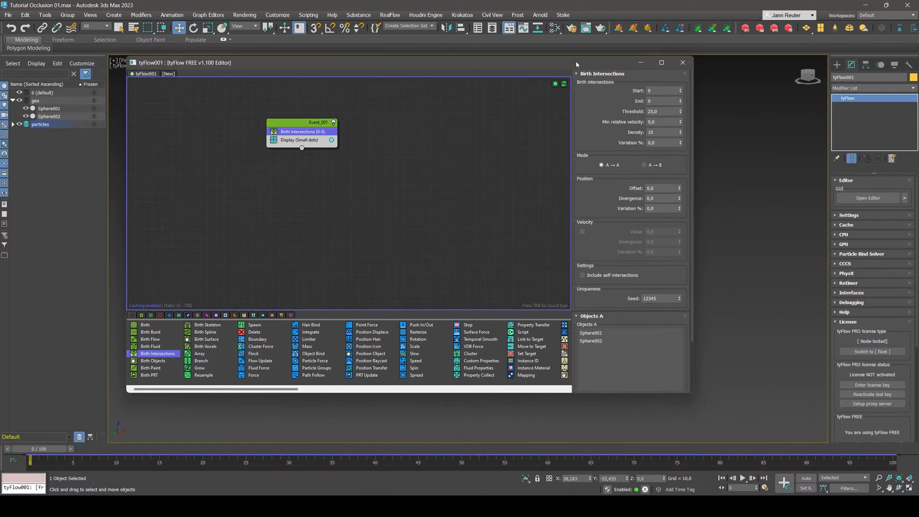
# Move the tyFlow editor out of the way and hide the geo layer.
pyautogui.moveTo(579, 67); pyautogui.dragTo(615, 294)
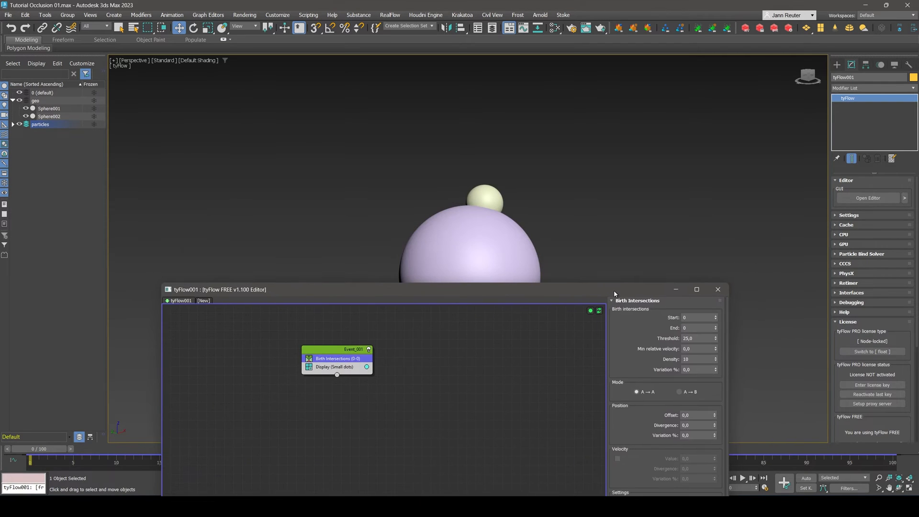
pyautogui.click(20, 101)
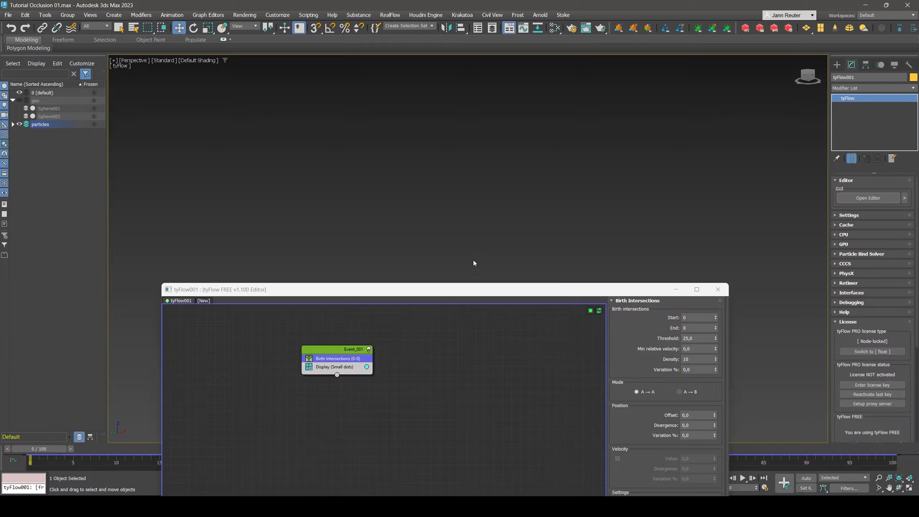
pyautogui.moveTo(495, 292); pyautogui.dragTo(618, 1)
pyautogui.moveTo(477, 310); pyautogui.dragTo(438, 317, button='middle')
# Reopen the tyFlow editor and set the Birth Intersections threshold to 9.
pyautogui.click(868, 198)
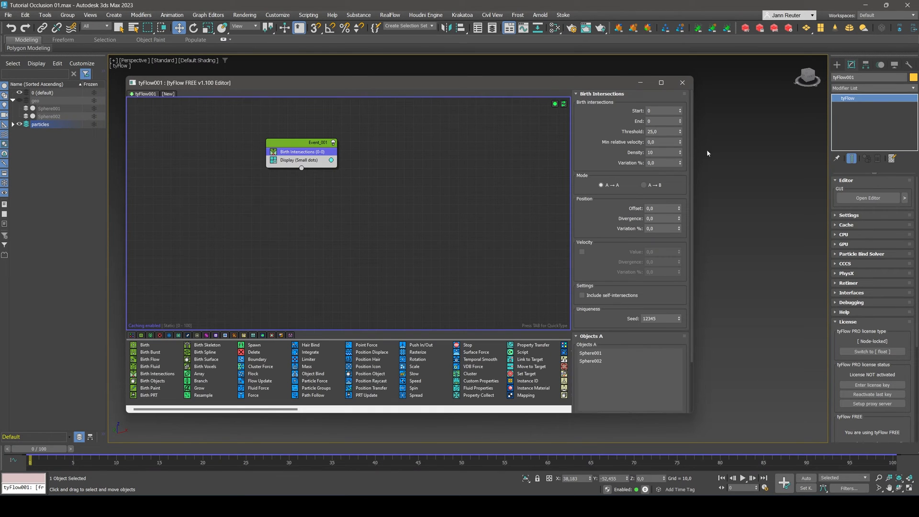
pyautogui.moveTo(673, 130); pyautogui.dragTo(504, 125)
pyautogui.write('9')
pyautogui.press('Return')
pyautogui.moveTo(478, 83); pyautogui.dragTo(467, 193)
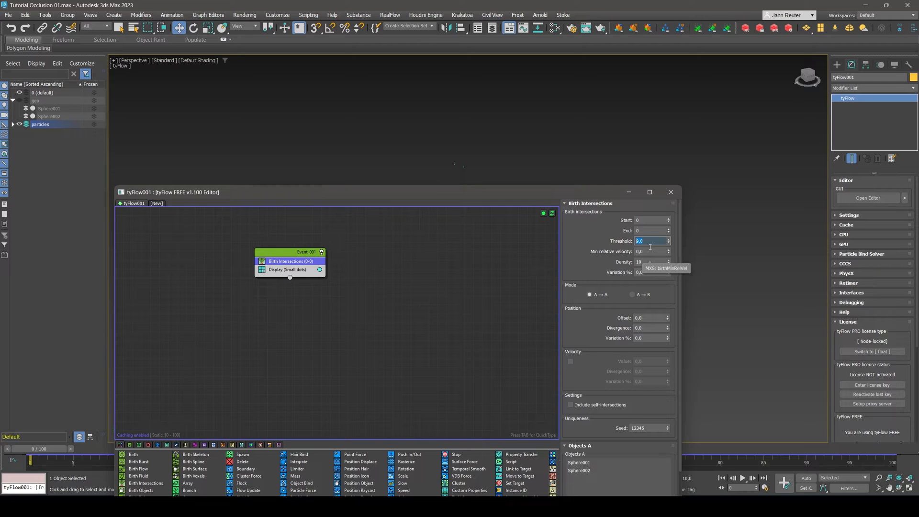
# Set the Birth Intersections threshold to 6 and close the tyFlow editor.
pyautogui.write('6')
pyautogui.middleClick(507, 171)
pyautogui.keyDown('alt'); pyautogui.moveTo(507, 170); pyautogui.dragTo(487, 186, button='middle'); pyautogui.keyUp('alt')
pyautogui.keyDown('alt'); pyautogui.moveTo(487, 186); pyautogui.dragTo(482, 185); pyautogui.keyUp('alt')
pyautogui.click(672, 192)
pyautogui.keyDown('alt'); pyautogui.moveTo(523, 164); pyautogui.dragTo(478, 213, button='middle'); pyautogui.keyUp('alt')
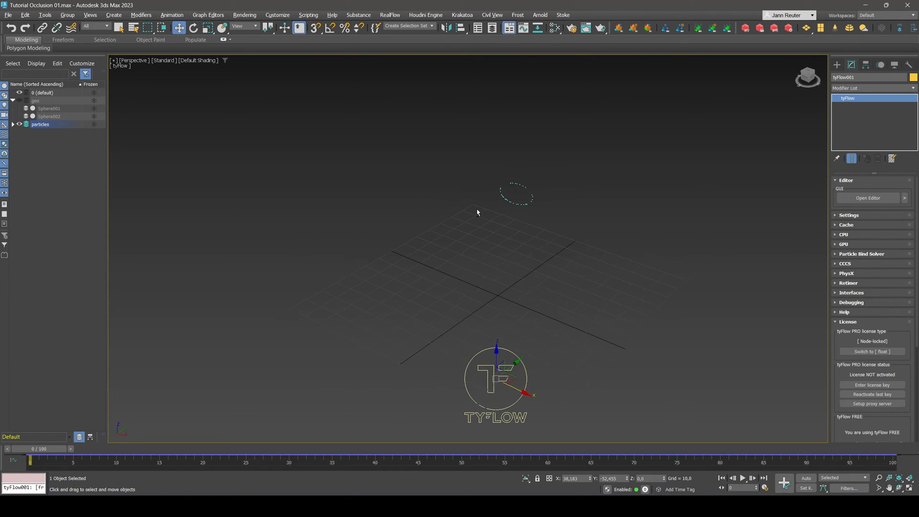
# Add a Mapping operator below Birth Intersections, pick Sphere002 as its mapping object, and close the tyFlow editor.
pyautogui.click(19, 100)
pyautogui.click(19, 100)
pyautogui.keyDown('alt'); pyautogui.moveTo(465, 201); pyautogui.dragTo(526, 202, button='middle'); pyautogui.keyUp('alt')
pyautogui.click(868, 198)
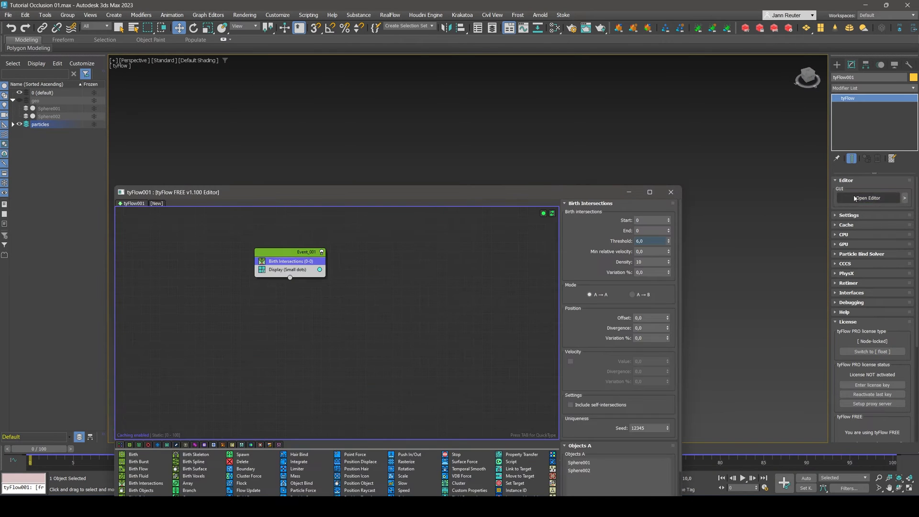
pyautogui.moveTo(393, 194); pyautogui.dragTo(453, 77)
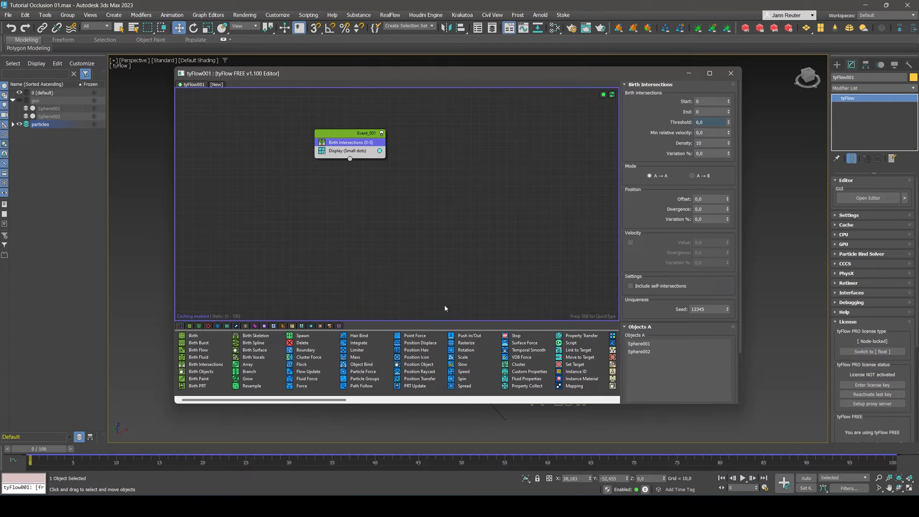
pyautogui.moveTo(328, 404); pyautogui.dragTo(344, 150)
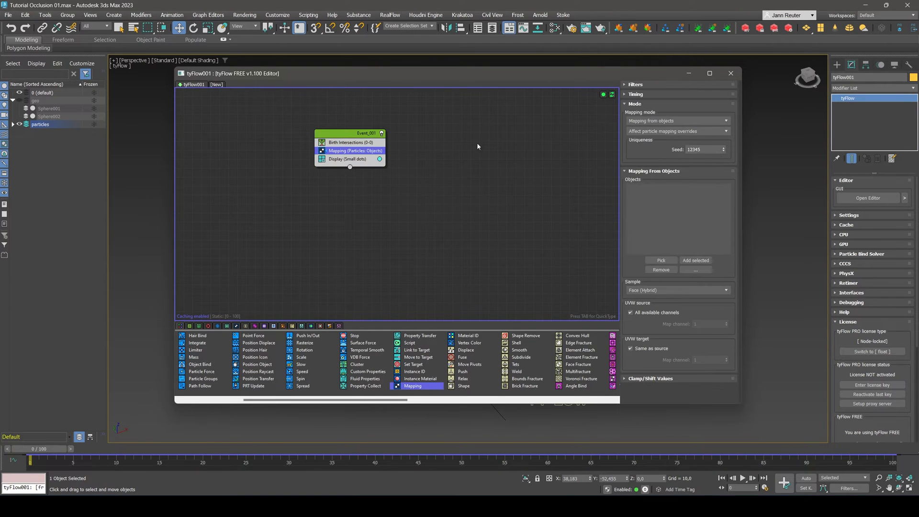
pyautogui.click(661, 259)
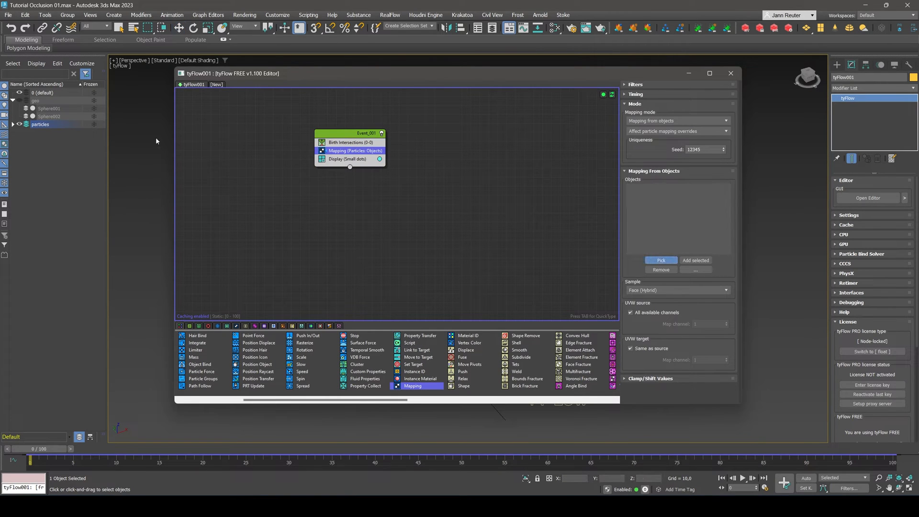
pyautogui.click(55, 116)
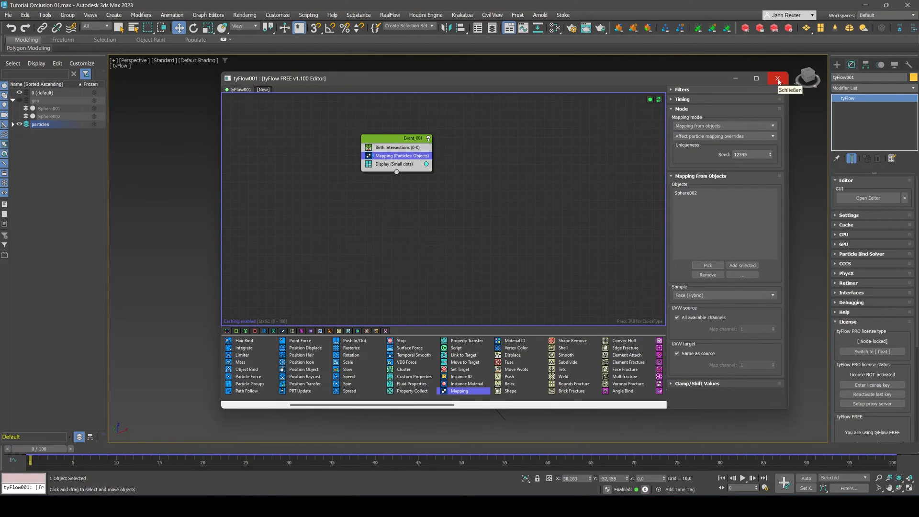
pyautogui.click(778, 82)
# Reopen the tyFlow editor, add a Script operator below Mapping, and open its script for editing.
pyautogui.moveTo(429, 236); pyautogui.dragTo(462, 265, button='middle')
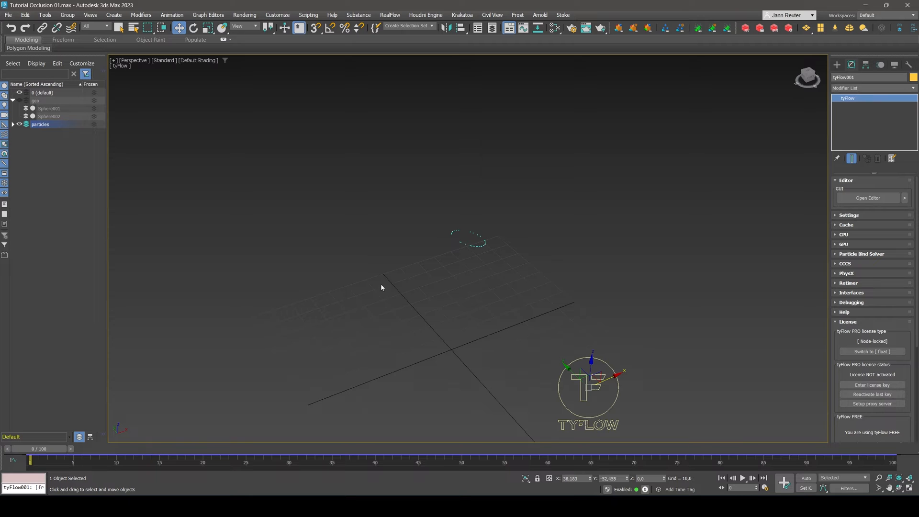
pyautogui.moveTo(503, 291); pyautogui.dragTo(482, 273, button='middle')
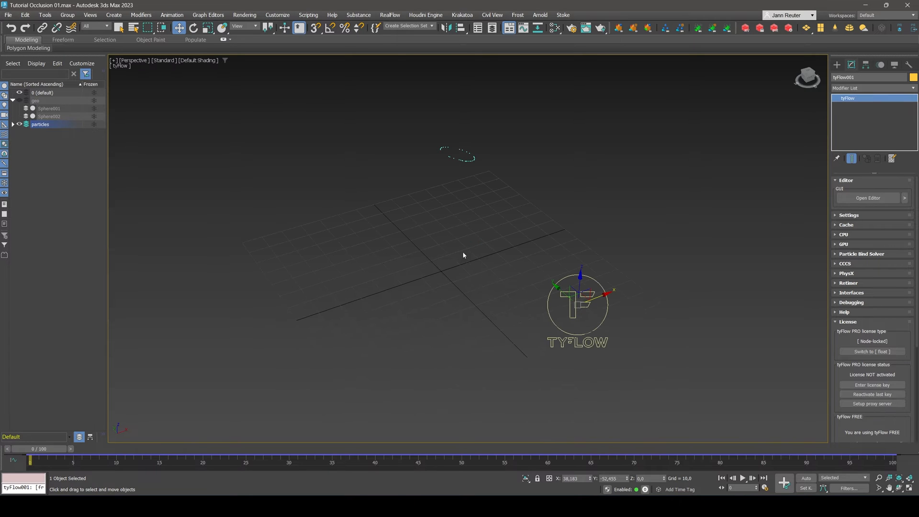
pyautogui.moveTo(457, 240); pyautogui.dragTo(477, 163, button='middle')
pyautogui.click(861, 198)
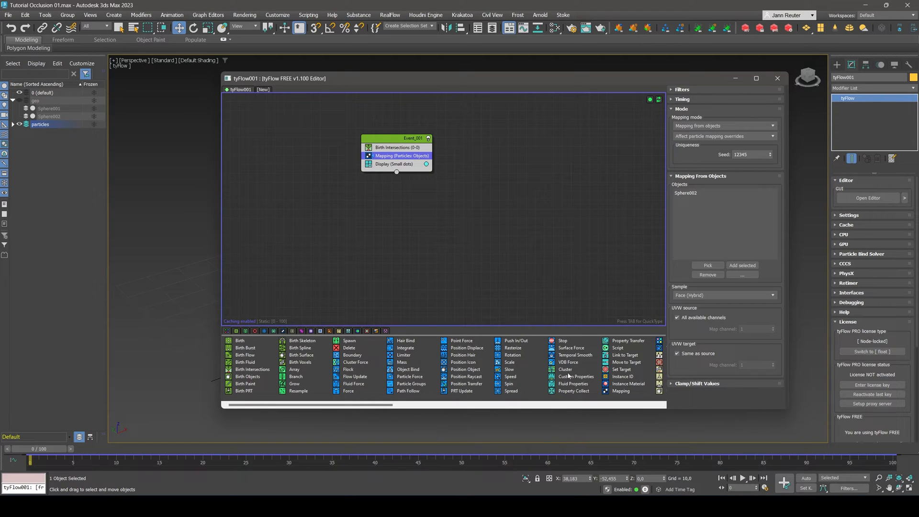
pyautogui.moveTo(618, 347); pyautogui.dragTo(399, 164)
pyautogui.click(725, 118)
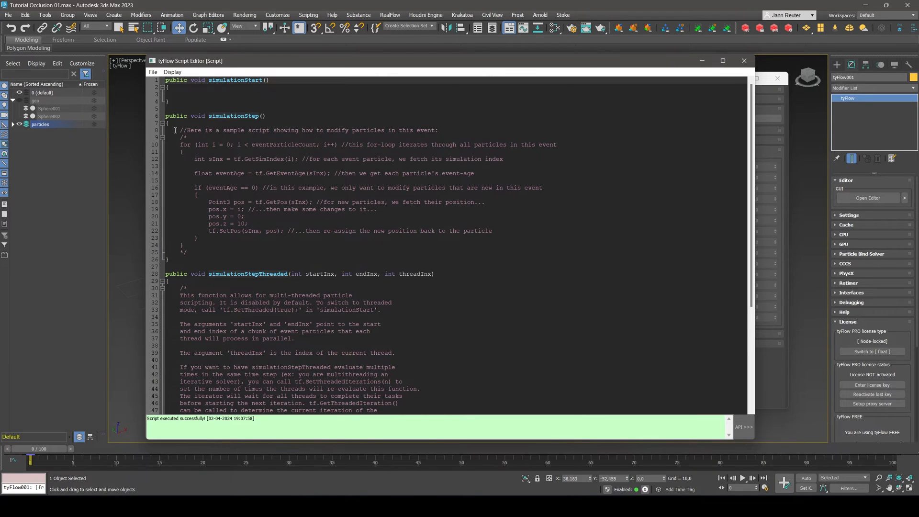
# Uncomment the sample code in simulationStep and cut the loop down to the sInx line, removing the event-age and position example.
pyautogui.moveTo(187, 138); pyautogui.dragTo(136, 128)
pyautogui.press('BackSpace')
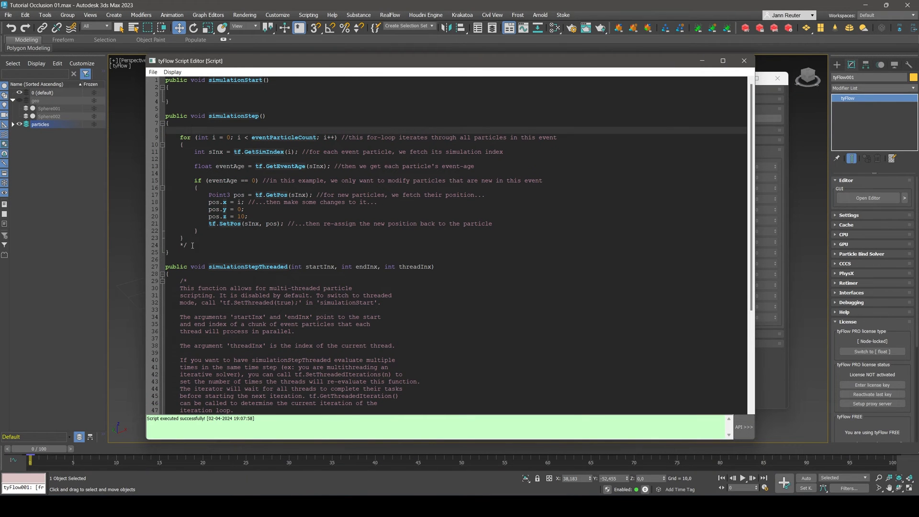
pyautogui.moveTo(189, 246); pyautogui.dragTo(166, 160)
pyautogui.press('BackSpace')
pyautogui.press('BackSpace')
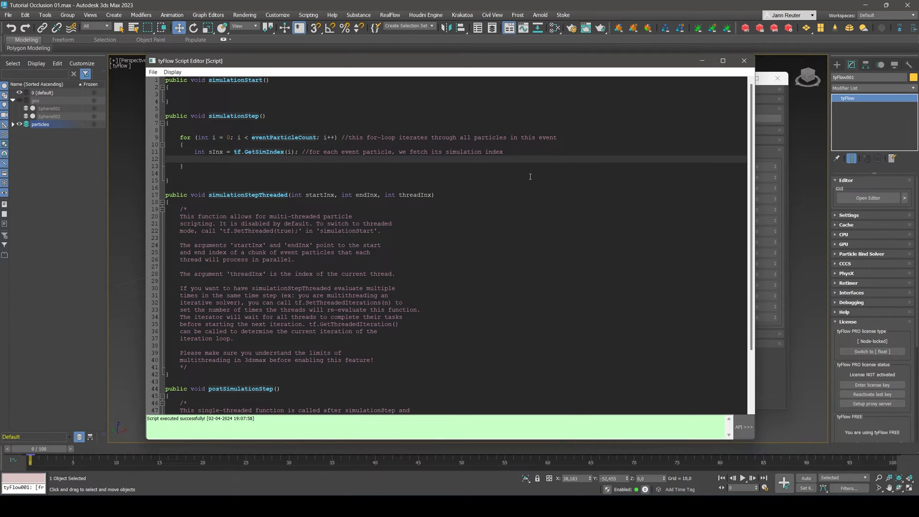
# Below the sInx line, declare Point3 pOutwards = new Point3(tf.GetPos(sInx).x, tf.GetPos(sInx).y, 0).normalized; inside the loop.
pyautogui.press('Return')
pyautogui.press('Up')
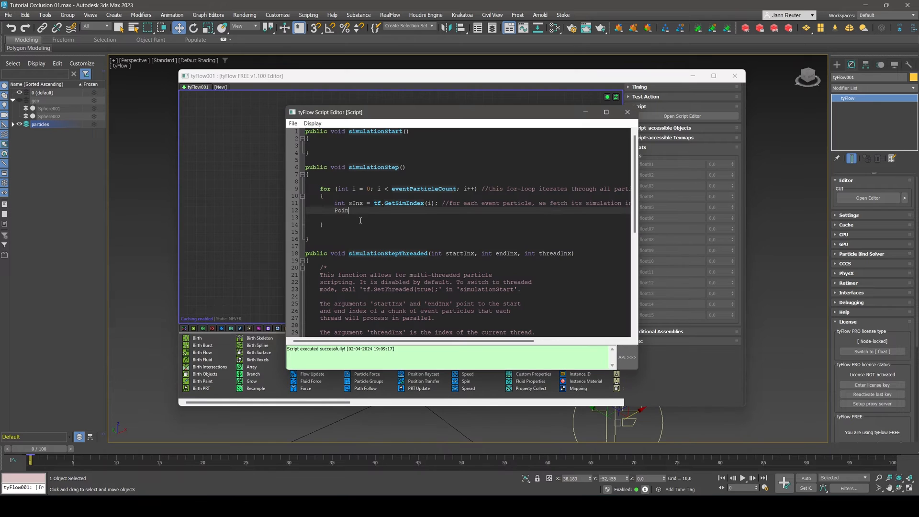
pyautogui.write('t3 pOutwards = new Point3(tf.GetPos(sInx).x')
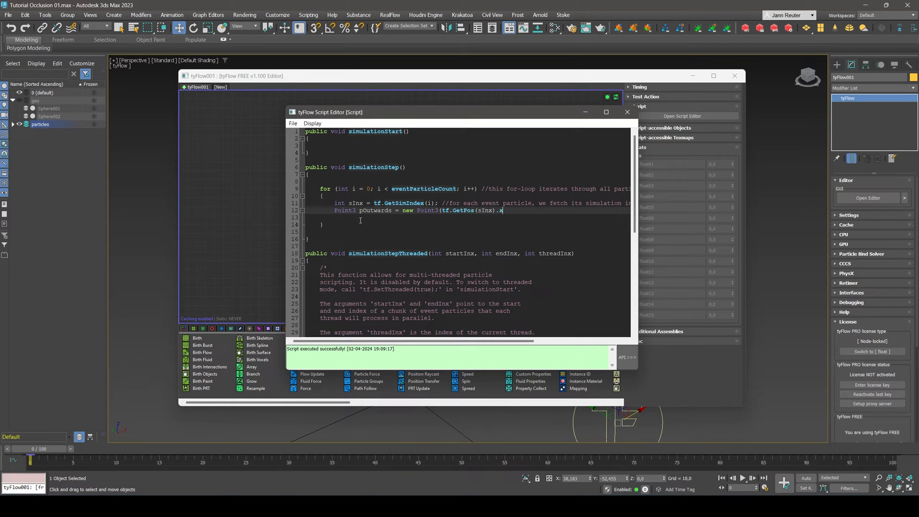
pyautogui.write(', tf.GetPos(sInx).y, 0')
pyautogui.write(').no')
pyautogui.write('rmalized;')
pyautogui.press('Return')
# Add the line Point3 downwards = new Point3(0,0,-1f); below the pOutwards declaration.
pyautogui.write('Point')
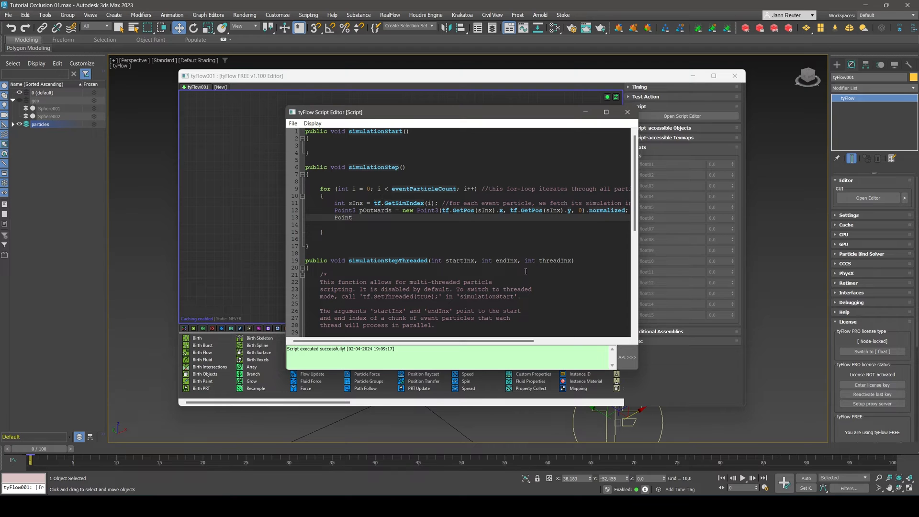
pyautogui.write('3 down')
pyautogui.write('wards = new Point3(')
pyautogui.write(')')
pyautogui.write('0,0,')
pyautogui.write('-1')
pyautogui.write('f')
pyautogui.write(';')
pyautogui.press('Return')
# Add the line Point3 vortex = Point3.Cross(pOutwards, downwards); to the particle loop.
pyautogui.write('Point')
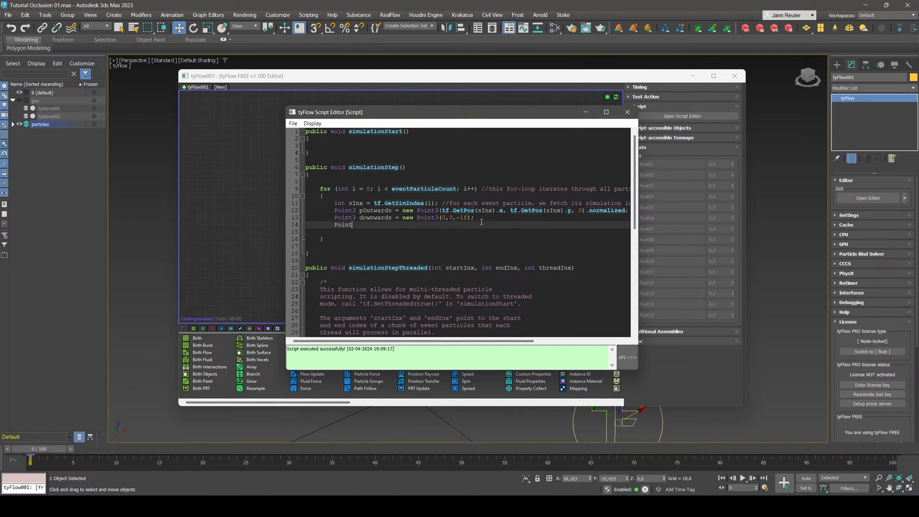
pyautogui.write('3 vortex = Point3.Cross(pOutwards')
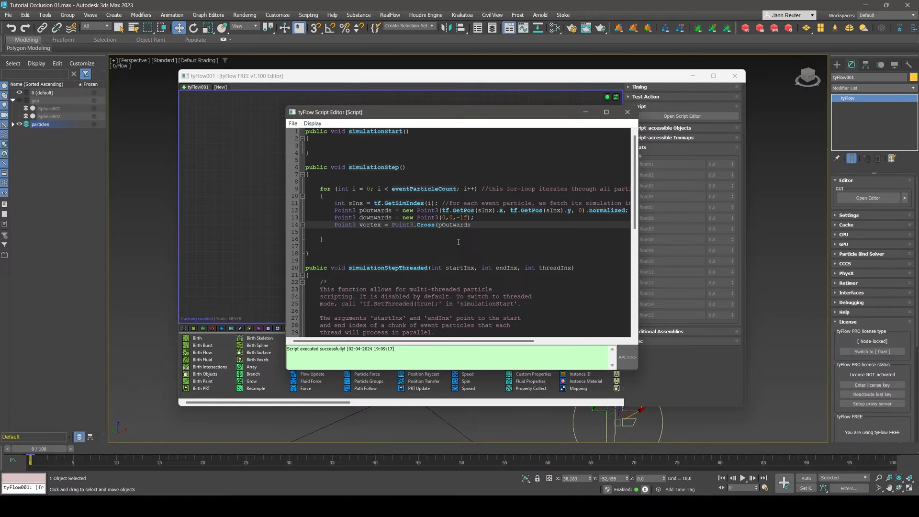
pyautogui.write(', downwards);')
pyautogui.press('Return')
# Add the line Point3 turbulence = tf.GetCurlNoise(t, tf.GetPos(sInx), 0.1f, 0.25f, 0f); below the vortex declaration.
pyautogui.write('Point')
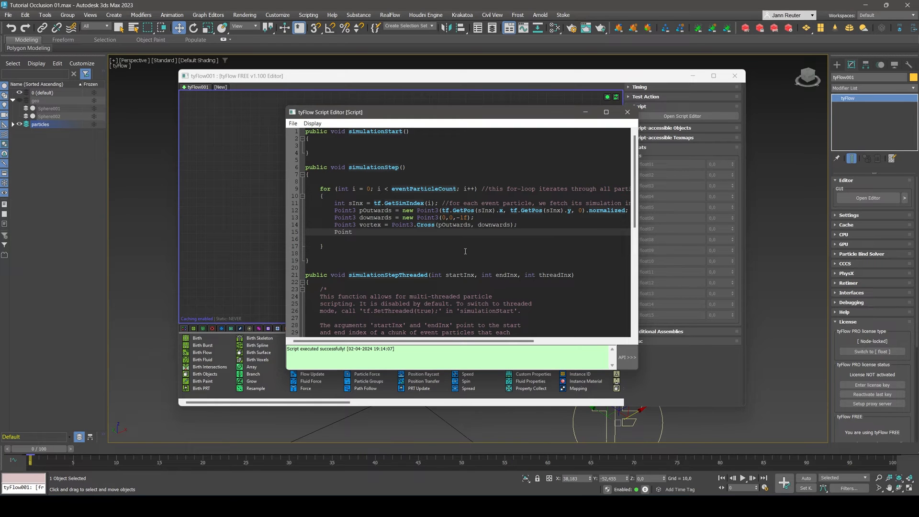
pyautogui.write('3 turbulence = tf.GetCurlNoise(t')
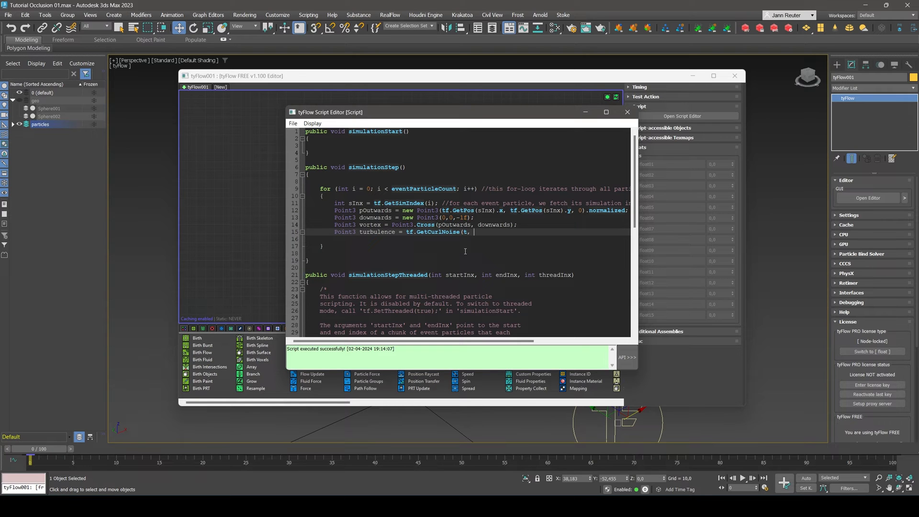
pyautogui.write(', tf.GetPos()sInx), 0.1f, 0.25f, 0f')
# Declare a Point3 velocity vector equal to vortex+downwards+turbulence*0.4f, separated from the turbulence declaration by a blank line.
pyautogui.write('oi')
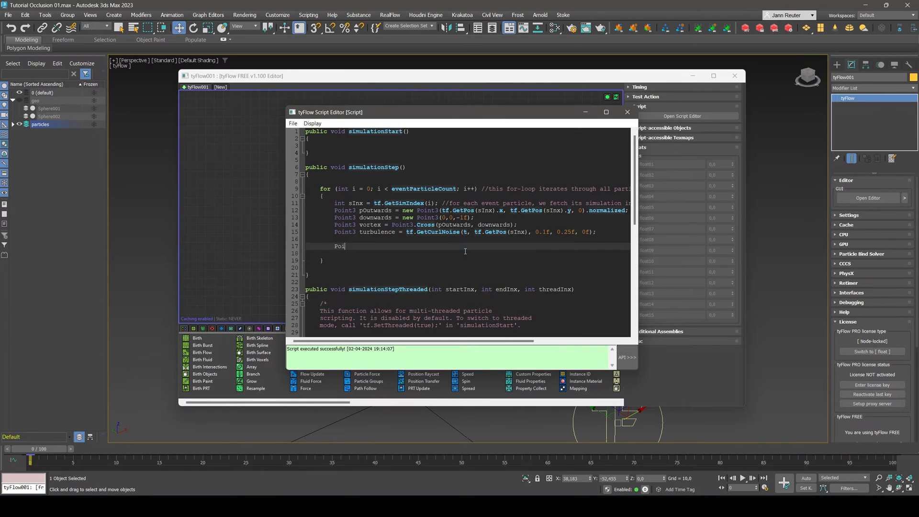
pyautogui.write('nt3 volicity = vortex+downwards+turbulence*0.4f')
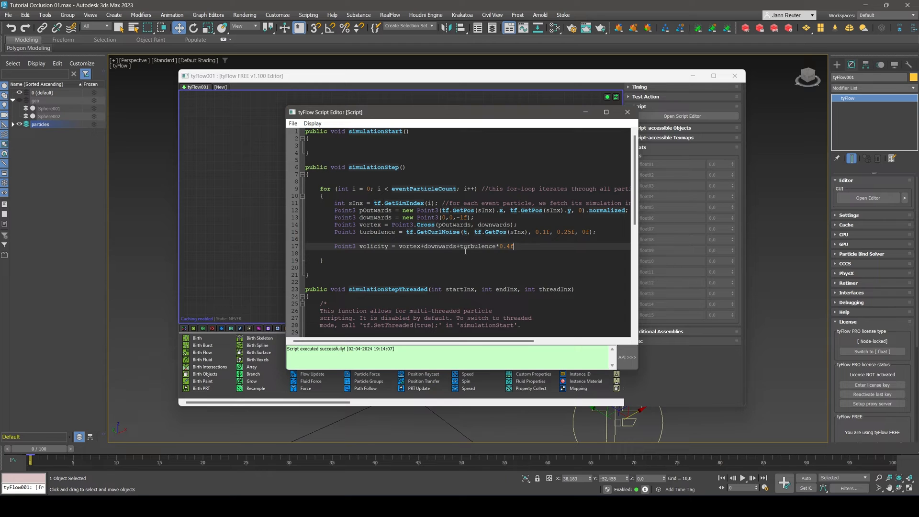
pyautogui.write(';')
pyautogui.press('Return')
pyautogui.press('Return')
# Add tf.SetVel(sInx, velocity*0.5f);, make the declared variable's name read velocity, and close the script editor.
pyautogui.write('tf.SetVel')
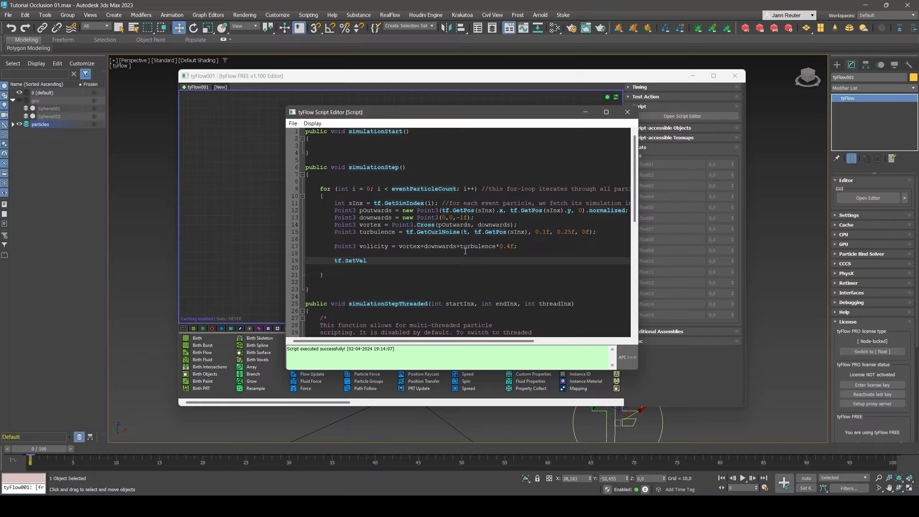
pyautogui.write('(sInx, velocity*0.5f);')
pyautogui.click(293, 123)
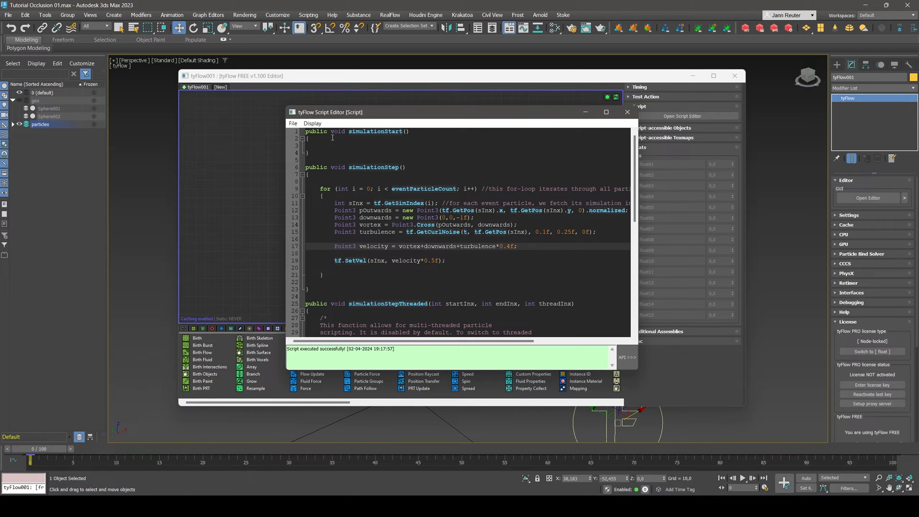
pyautogui.click(627, 112)
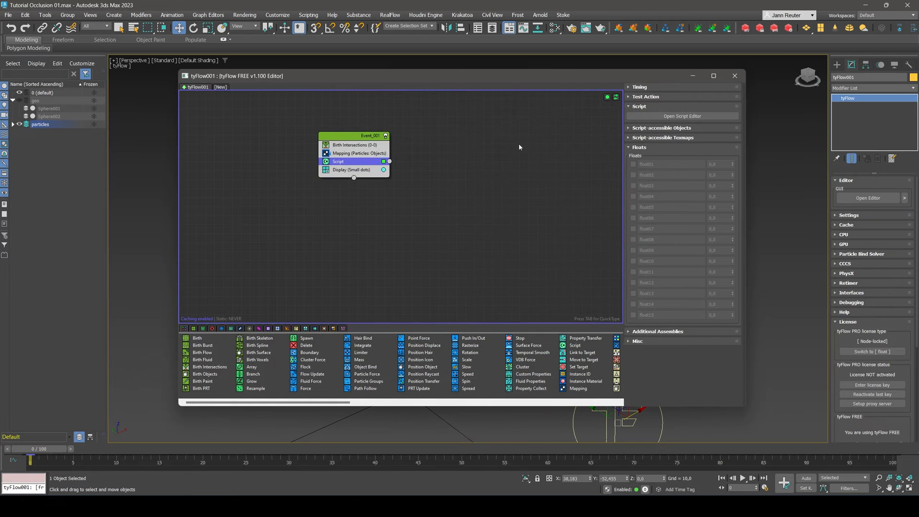
# Close the tyFlow editor and scrub the timeline to about frame 82 and back to 0 to preview the particle motion.
pyautogui.click(380, 193)
pyautogui.click(735, 76)
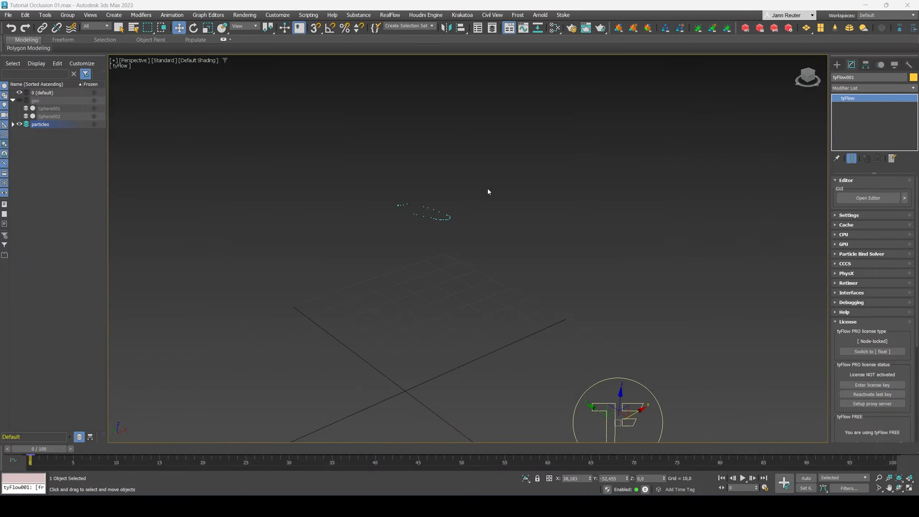
pyautogui.moveTo(46, 452); pyautogui.dragTo(756, 438)
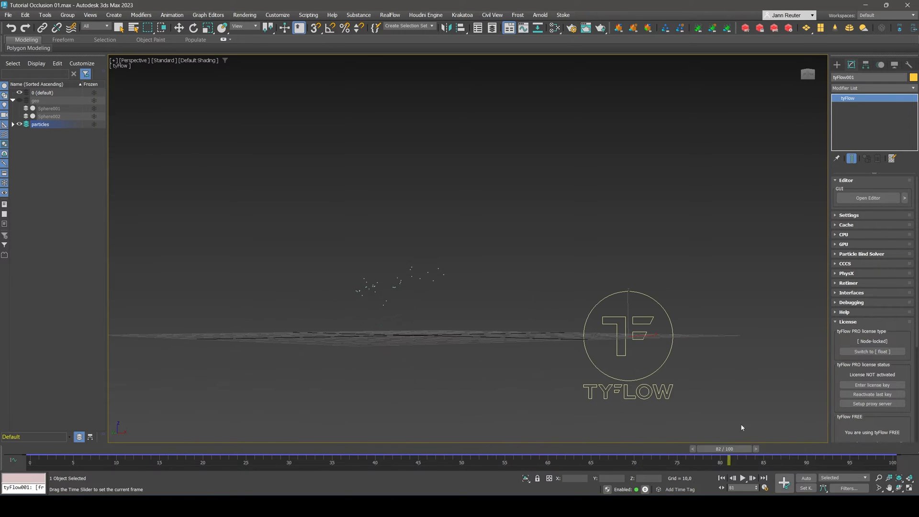
pyautogui.moveTo(742, 427); pyautogui.dragTo(28, 431)
pyautogui.press('w')
# Set the animation end time to 300 in the time configuration and scrub the extended timeline to preview the particles.
pyautogui.click(765, 488)
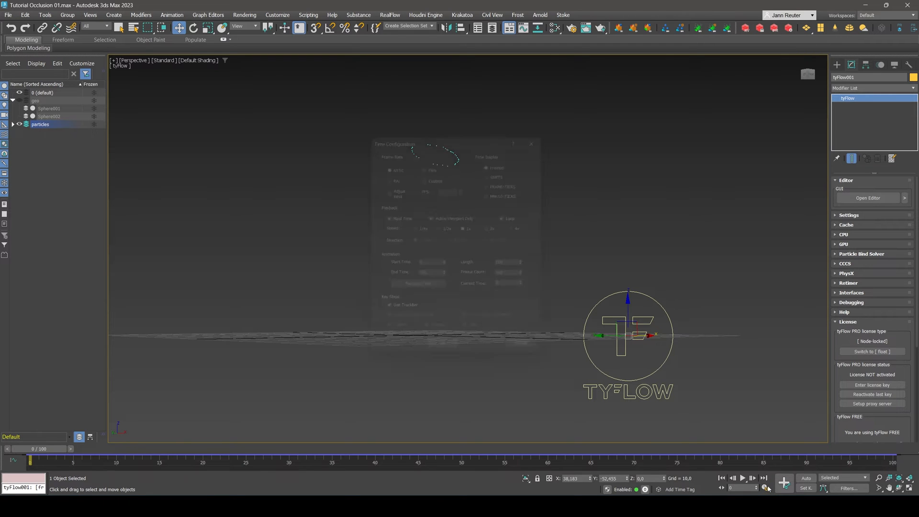
pyautogui.moveTo(422, 277); pyautogui.dragTo(363, 273)
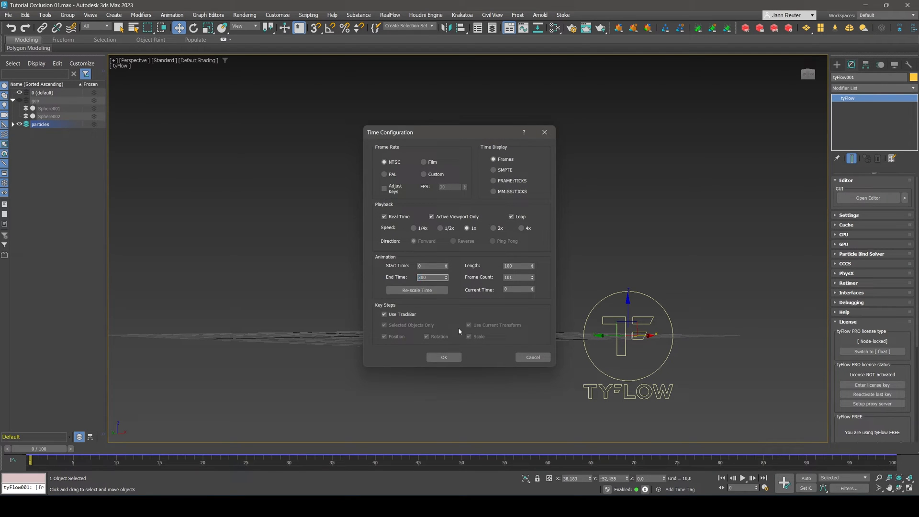
pyautogui.click(446, 359)
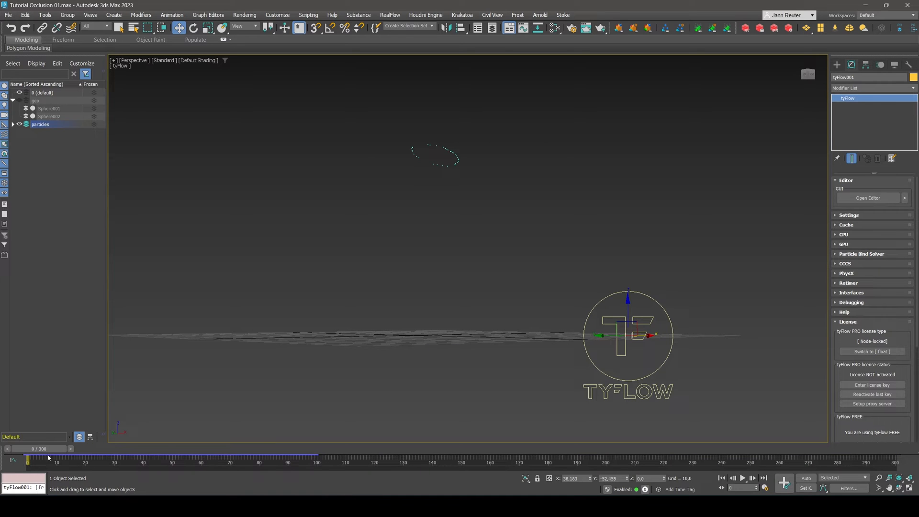
pyautogui.moveTo(42, 450); pyautogui.dragTo(19, 449)
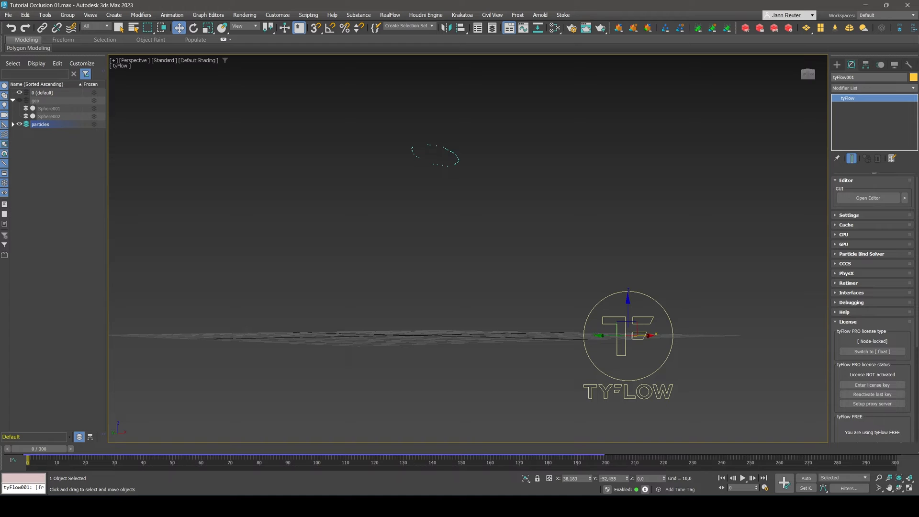
# Add an Object Bind operator below Script with Sphere001 as its object, set it to Lock to surface, and reset its position friction.
pyautogui.click(866, 199)
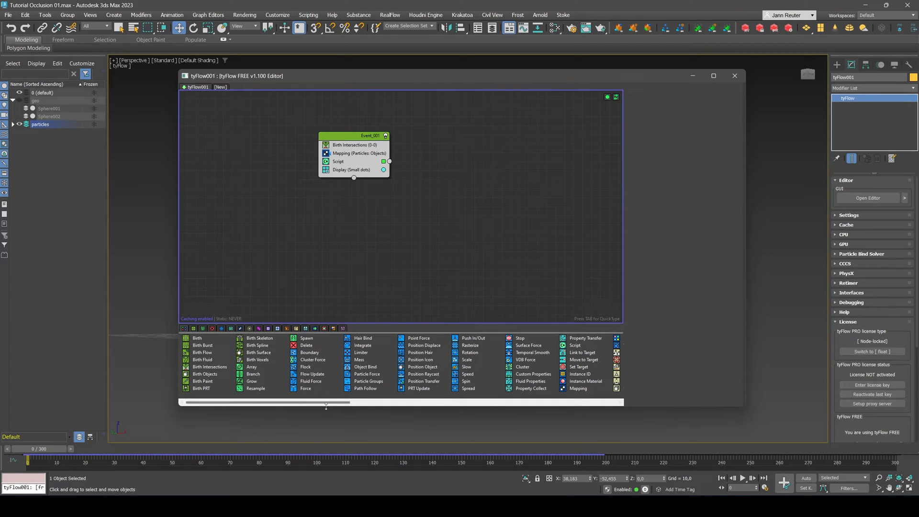
pyautogui.moveTo(359, 367); pyautogui.dragTo(351, 164)
pyautogui.click(666, 239)
pyautogui.click(52, 109)
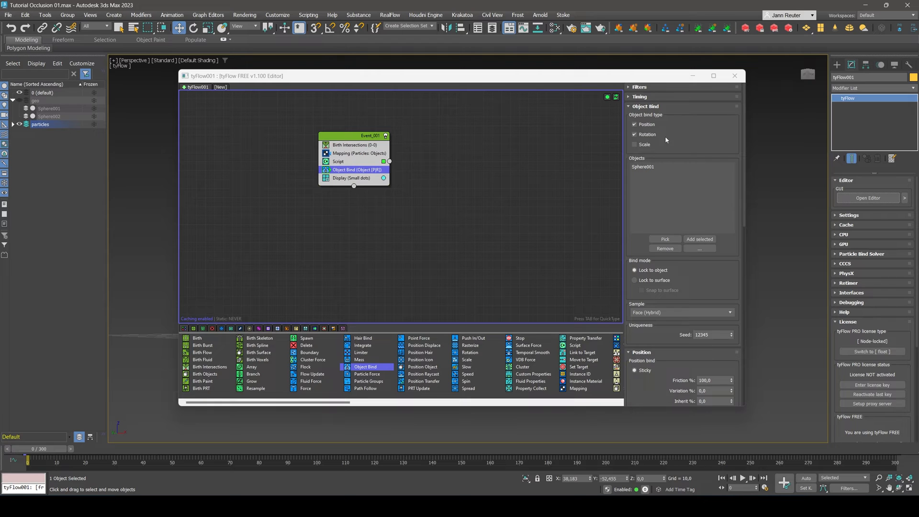
pyautogui.click(635, 281)
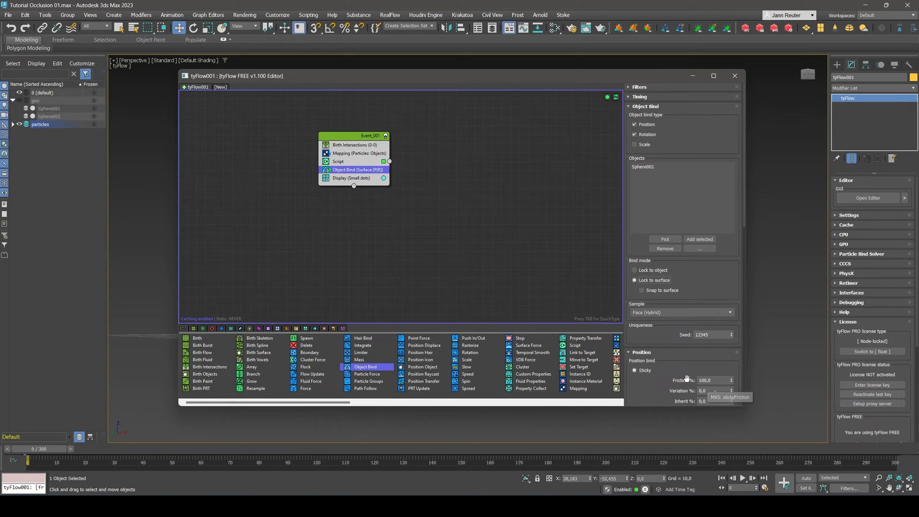
pyautogui.rightClick(732, 382)
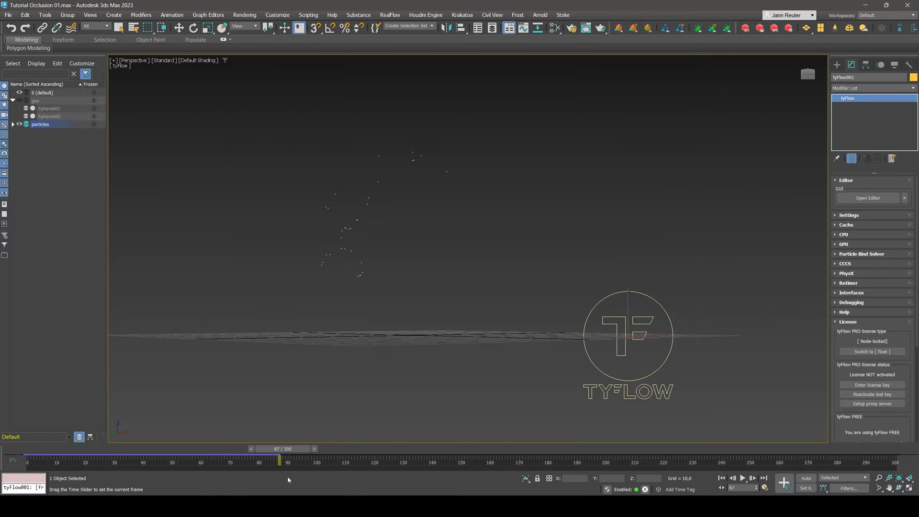
# Scrub the timeline to check the bound particles and set the Display operator's mode to Large dots.
pyautogui.moveTo(287, 450); pyautogui.dragTo(633, 476)
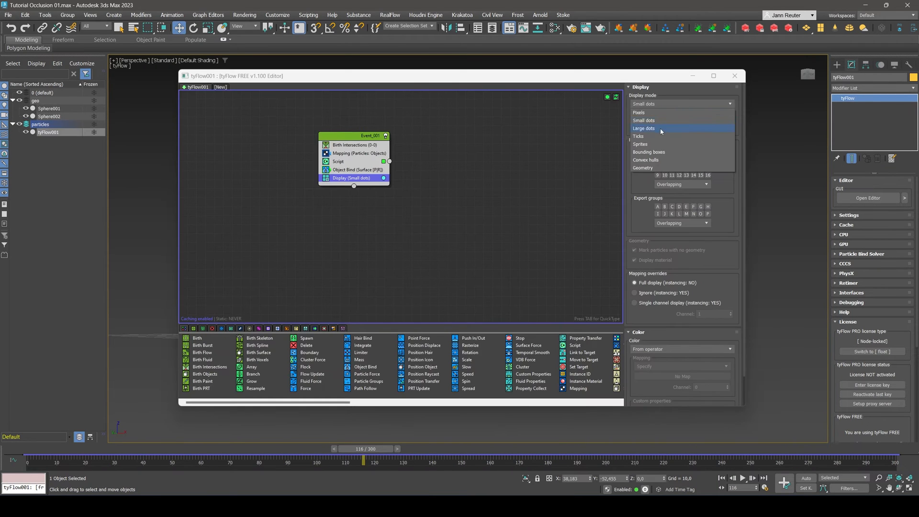
pyautogui.click(660, 127)
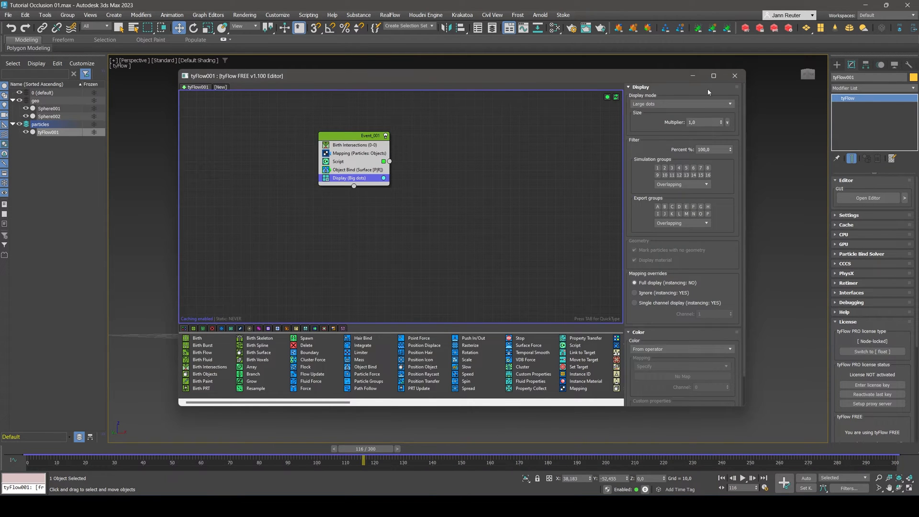
# Preview the particles along the timeline, return to frame 0, and add a Property Test operator below Object Bind.
pyautogui.click(735, 76)
pyautogui.moveTo(354, 454); pyautogui.dragTo(583, 423)
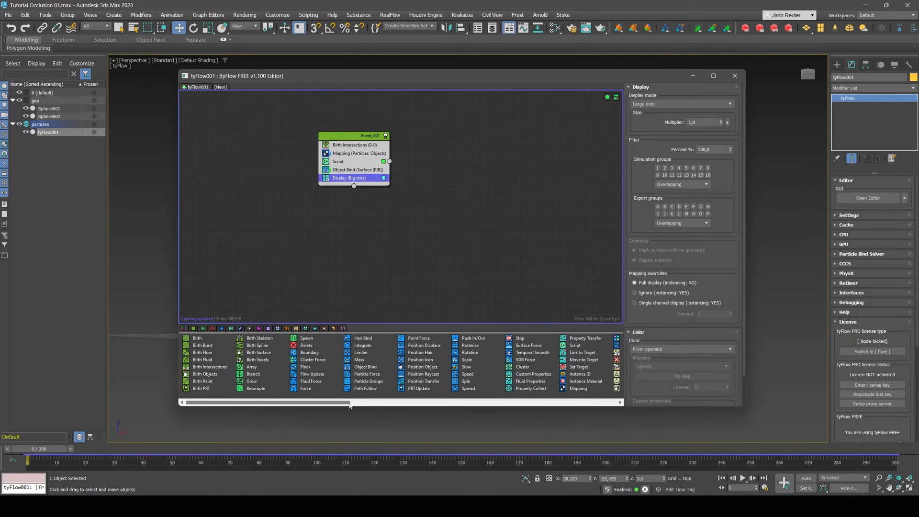
pyautogui.click(487, 401)
pyautogui.moveTo(487, 399); pyautogui.dragTo(555, 395)
pyautogui.moveTo(371, 355); pyautogui.dragTo(348, 174)
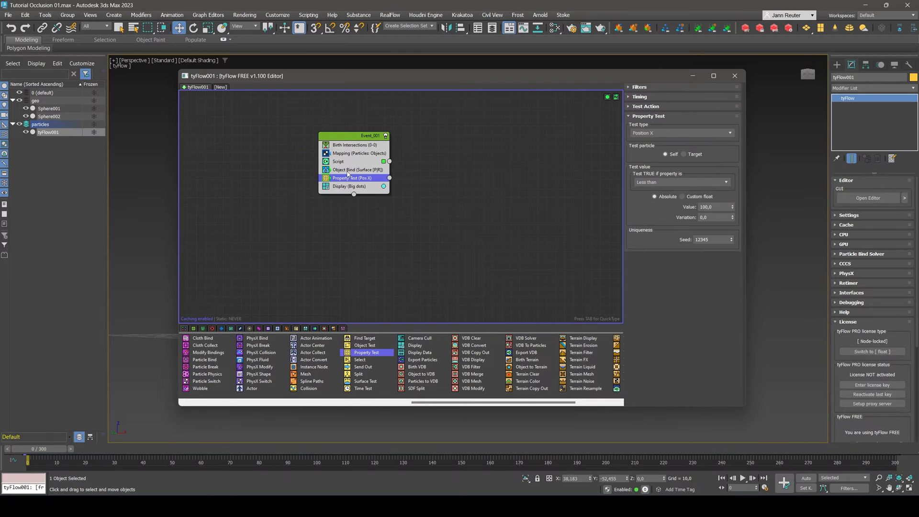
# Set the Property Test to Position Z less than 0,5 and check its timing settings.
pyautogui.click(682, 132)
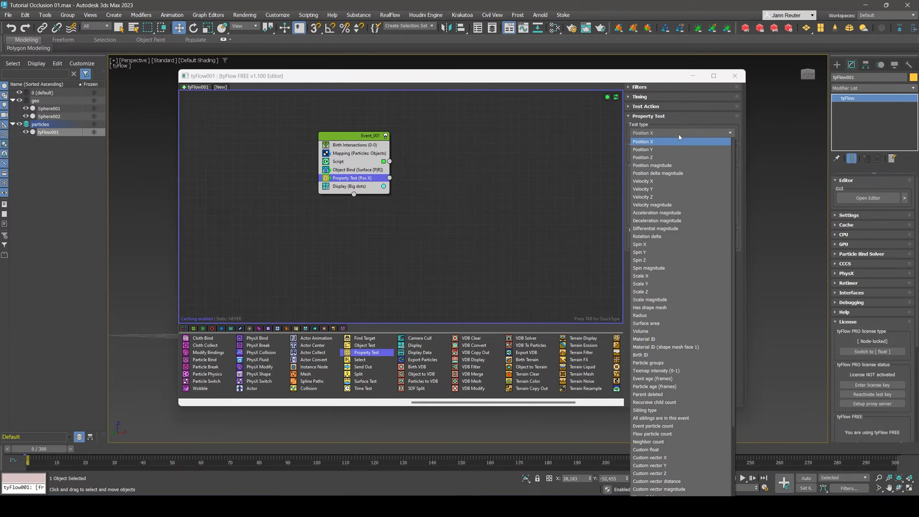
pyautogui.click(660, 158)
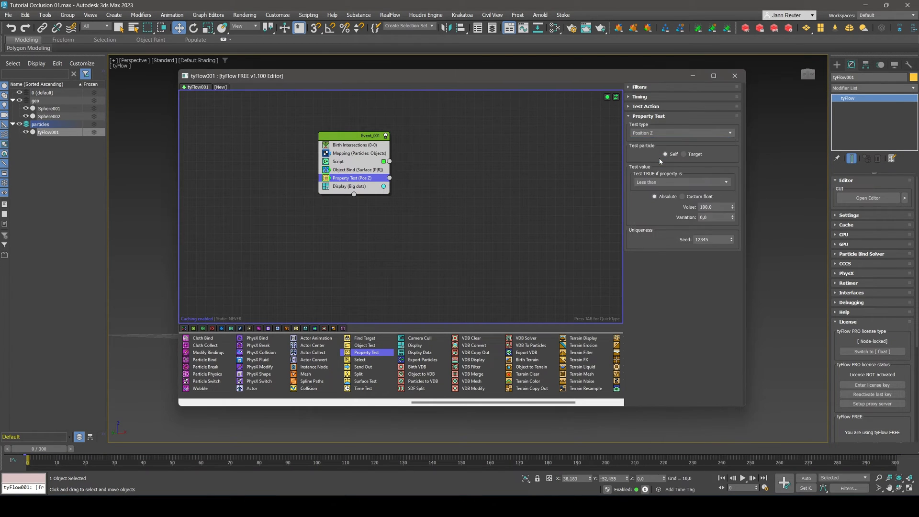
pyautogui.click(718, 207)
pyautogui.write('0,5')
pyautogui.press('Return')
pyautogui.click(636, 96)
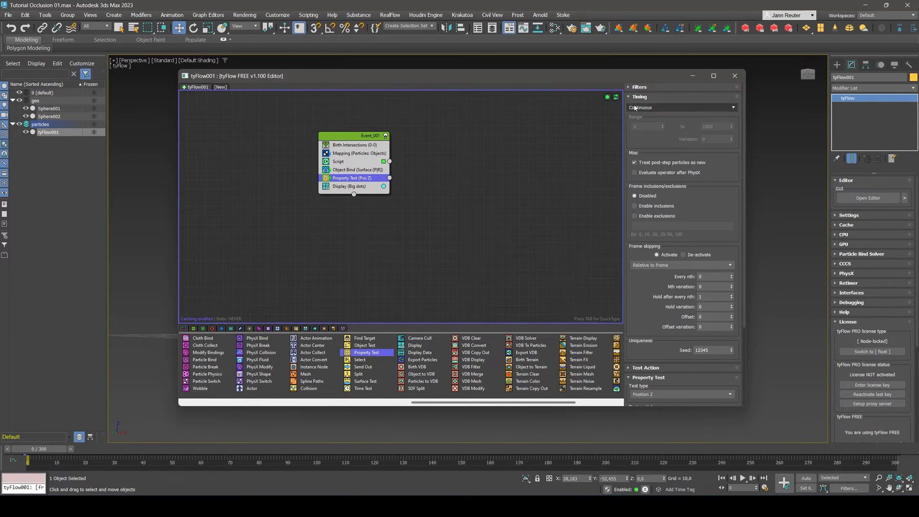
pyautogui.click(633, 98)
# Create a new event with a Delete operator, connect the Property Test output to it, and close the tyFlow editor.
pyautogui.scroll(5, 335, 364)
pyautogui.moveTo(307, 345); pyautogui.dragTo(423, 208)
pyautogui.click(734, 76)
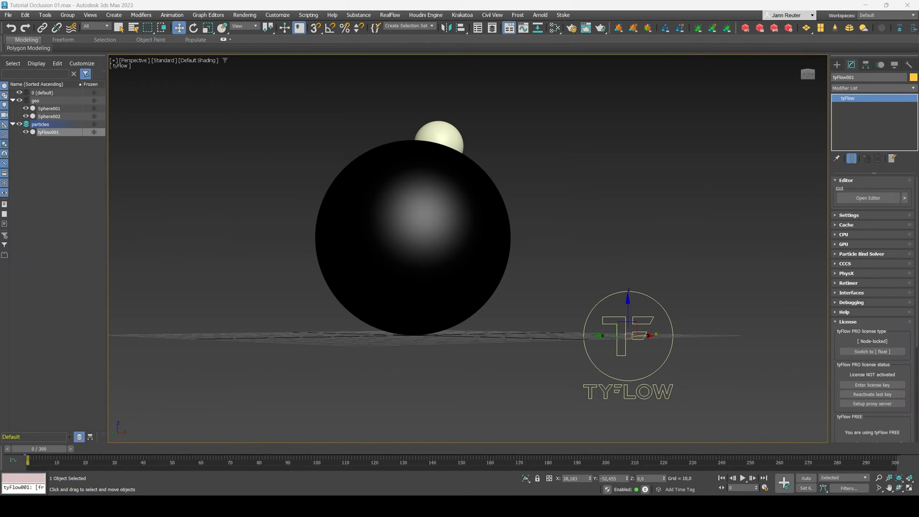
# Scrub the timeline to frame 300 and hide the geo layer to check the remaining particles near the ground.
pyautogui.moveTo(42, 448); pyautogui.dragTo(896, 463)
pyautogui.press('w')
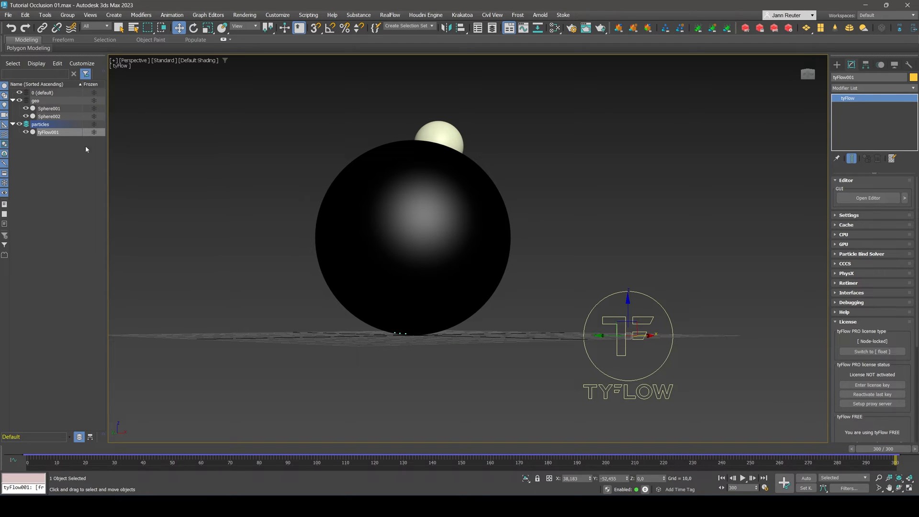
pyautogui.click(19, 101)
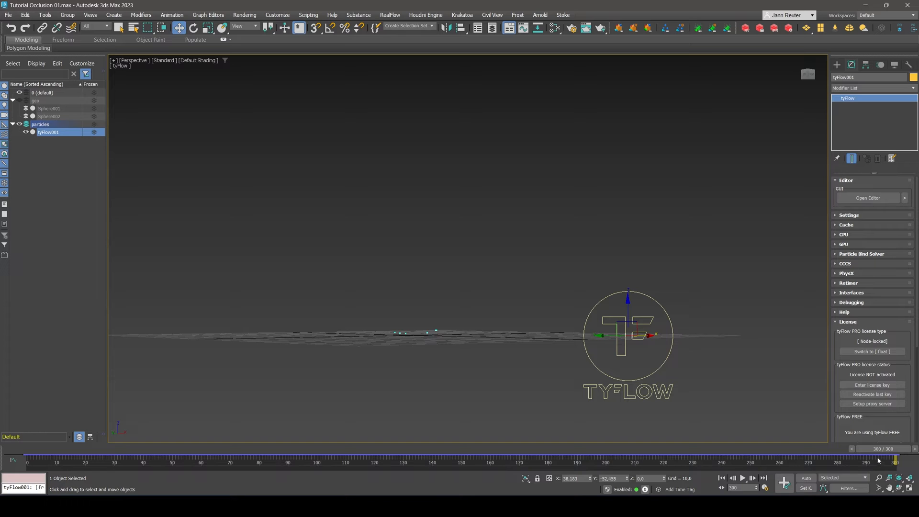
pyautogui.moveTo(877, 453)
pyautogui.mouseDown()
pyautogui.moveTo(406, 437)
pyautogui.moveTo(890, 445)
pyautogui.mouseUp()
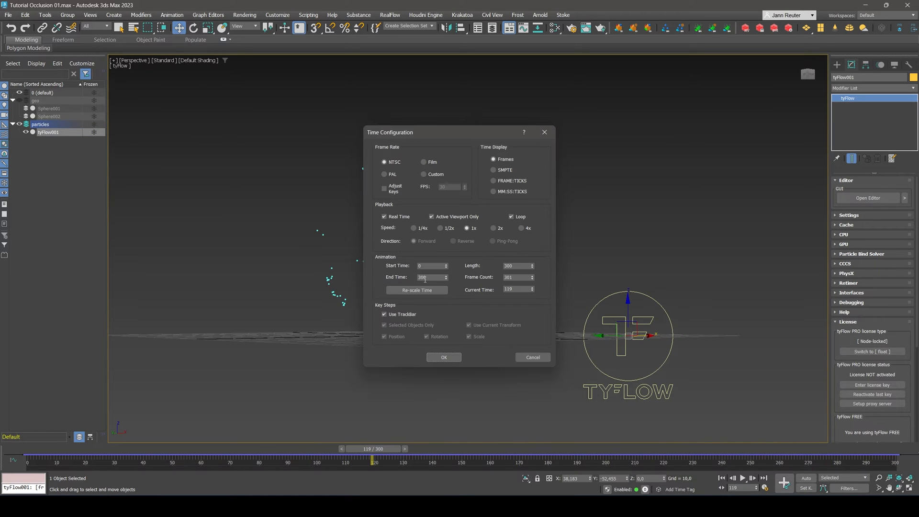
# Set the animation end time to 400, scrub the extended timeline, and return to frame 0.
pyautogui.doubleClick(422, 277)
pyautogui.click(450, 357)
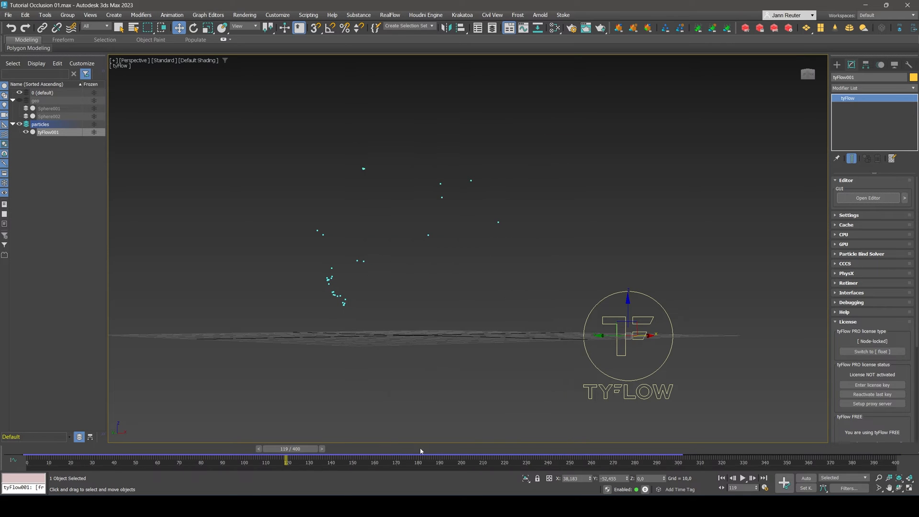
pyautogui.moveTo(297, 450); pyautogui.dragTo(39, 449)
pyautogui.press('w')
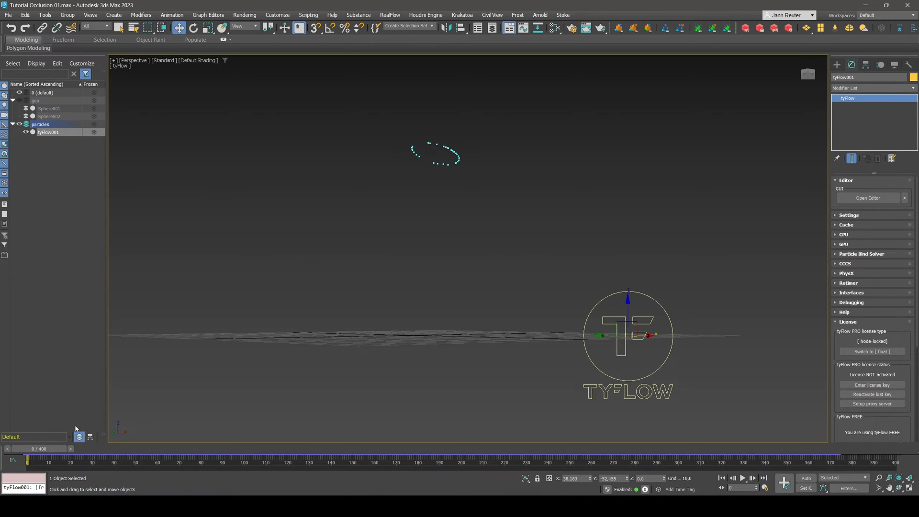
# Reopen the tyFlow editor, move the Delete event to the lower left of Event_001, and enlarge the editor window.
pyautogui.click(871, 198)
pyautogui.moveTo(470, 230); pyautogui.dragTo(275, 233)
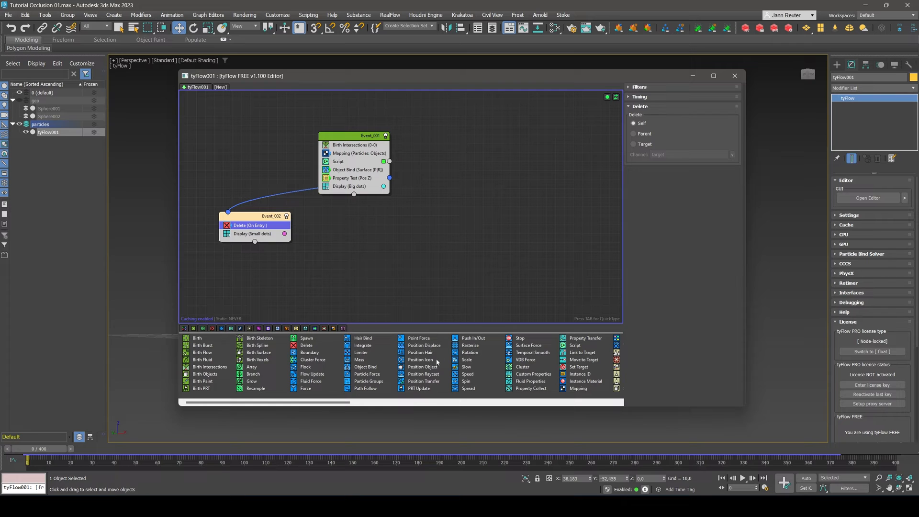
pyautogui.moveTo(426, 407); pyautogui.dragTo(453, 440)
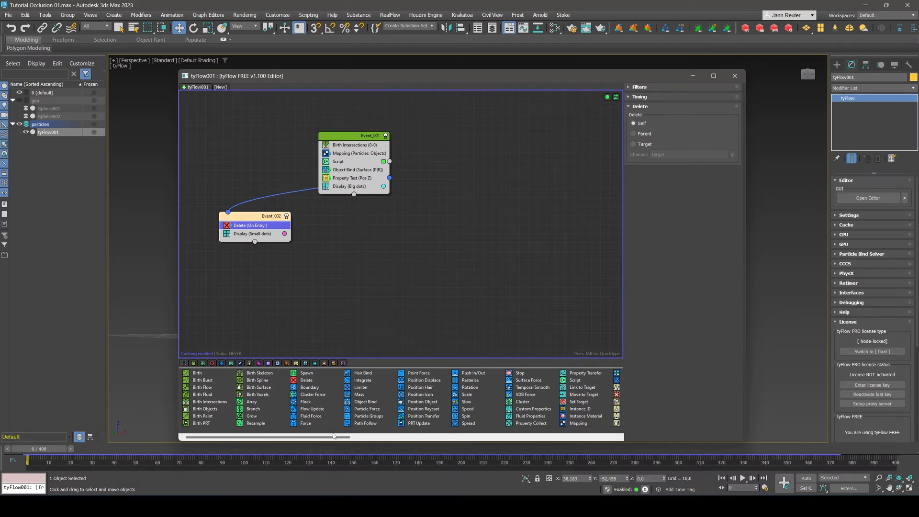
# Add a Spawn operator below Property Test, set to spawn by travel distance with a step size of 0,2.
pyautogui.moveTo(307, 373); pyautogui.dragTo(358, 190)
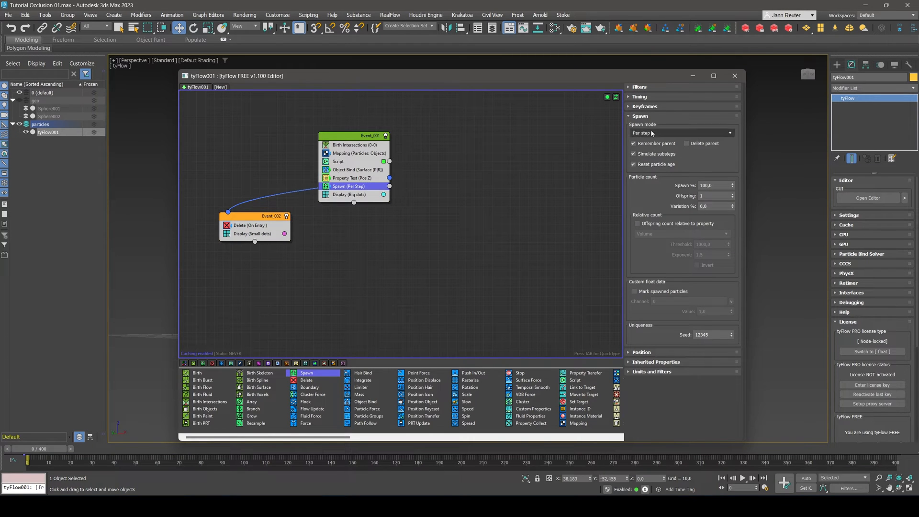
pyautogui.click(673, 133)
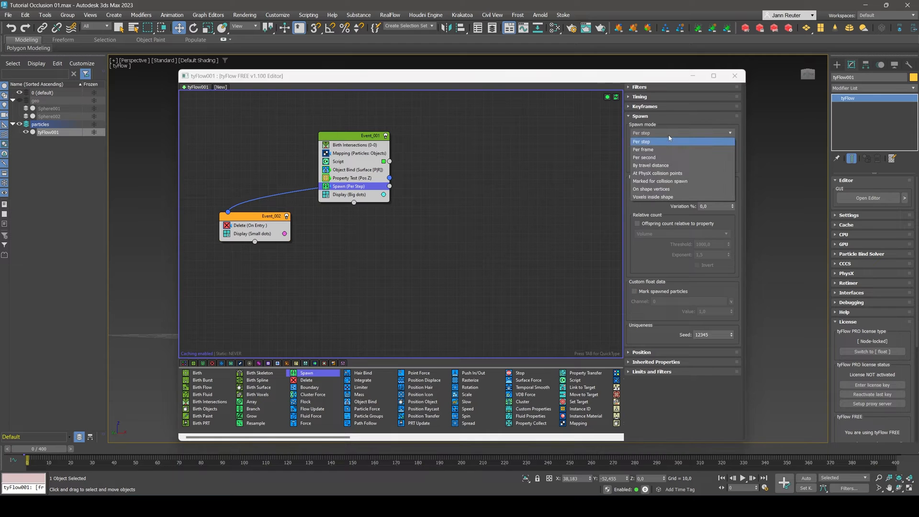
pyautogui.click(675, 165)
pyautogui.moveTo(713, 182); pyautogui.dragTo(613, 177)
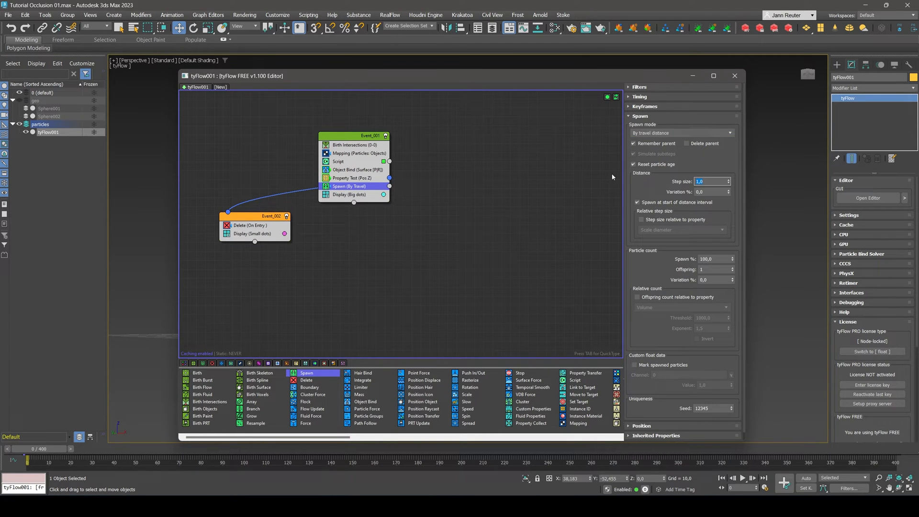
pyautogui.press('Return')
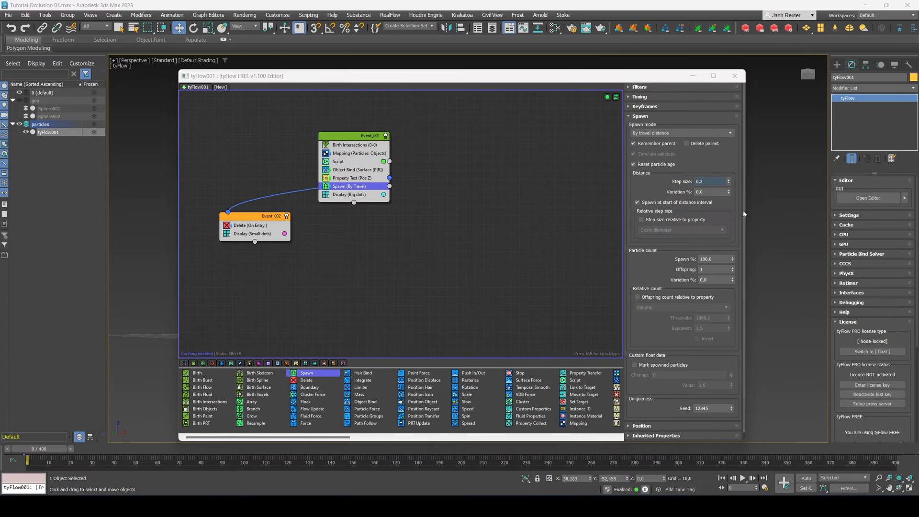
# Reset the inherited velocity percentage of the Spawn operator.
pyautogui.moveTo(743, 211); pyautogui.dragTo(737, 262)
pyautogui.click(651, 427)
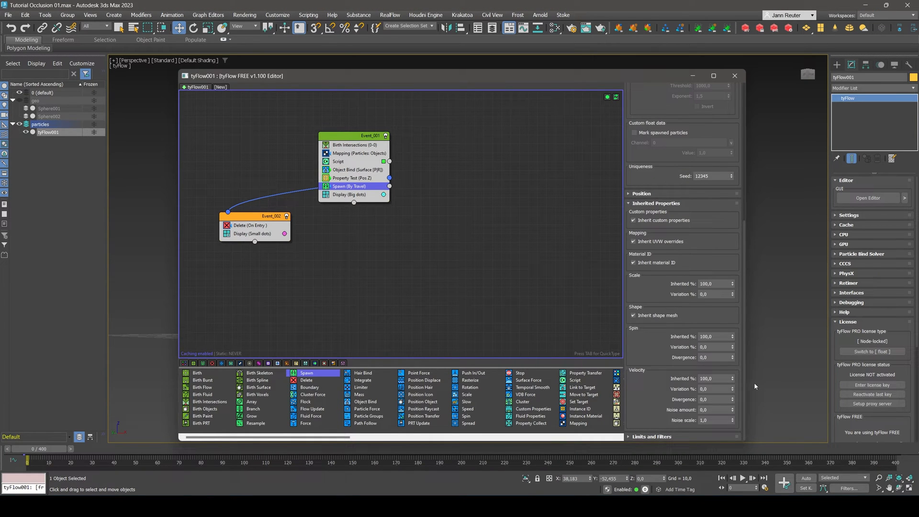
pyautogui.rightClick(732, 377)
# Create a Delete event timed by event age with a range starting at 30, and connect the Spawn output to it.
pyautogui.moveTo(309, 382); pyautogui.dragTo(422, 227)
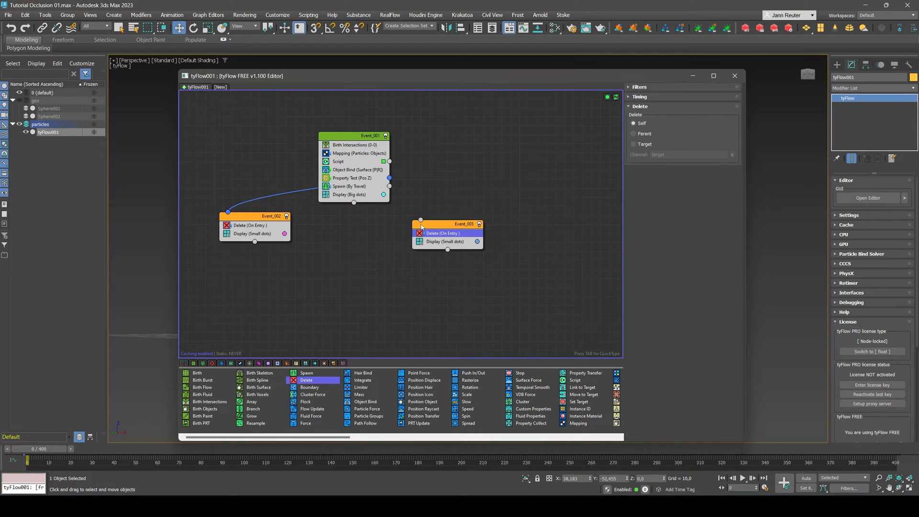
pyautogui.click(641, 98)
pyautogui.click(653, 108)
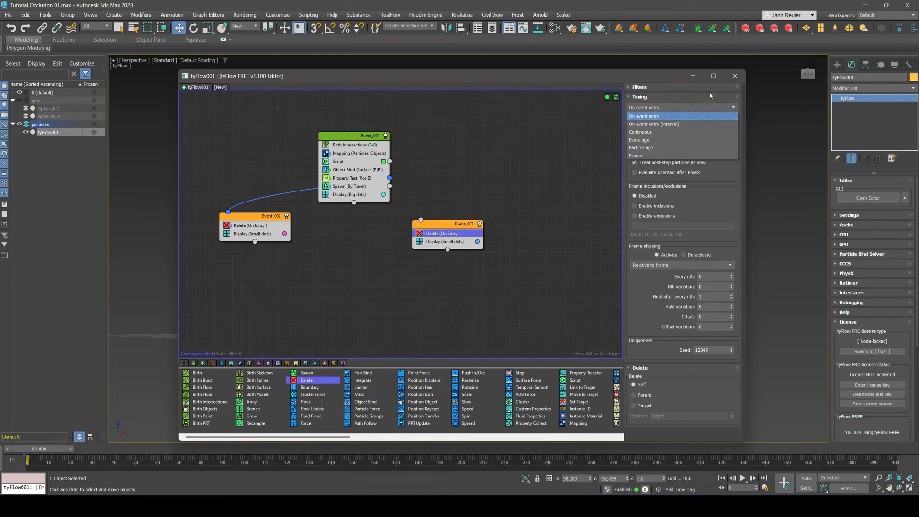
pyautogui.click(652, 140)
pyautogui.doubleClick(644, 125)
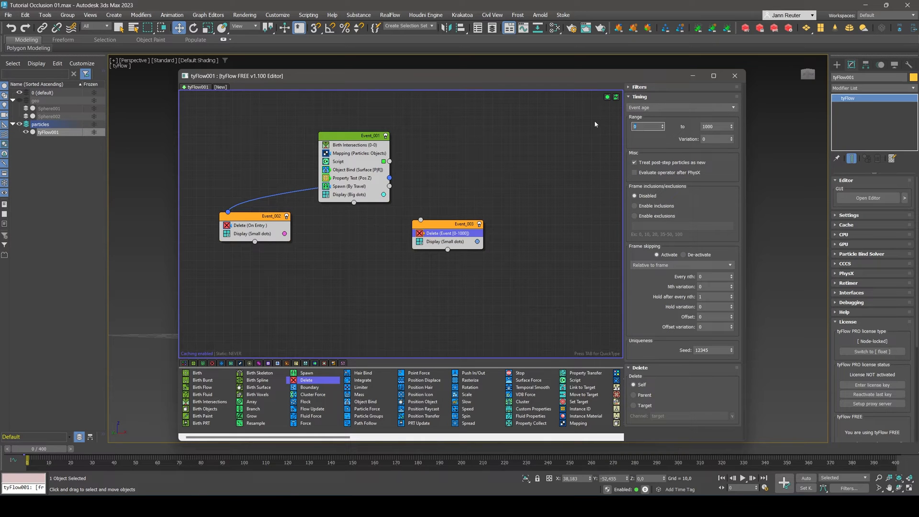
pyautogui.write('30')
pyautogui.press('Return')
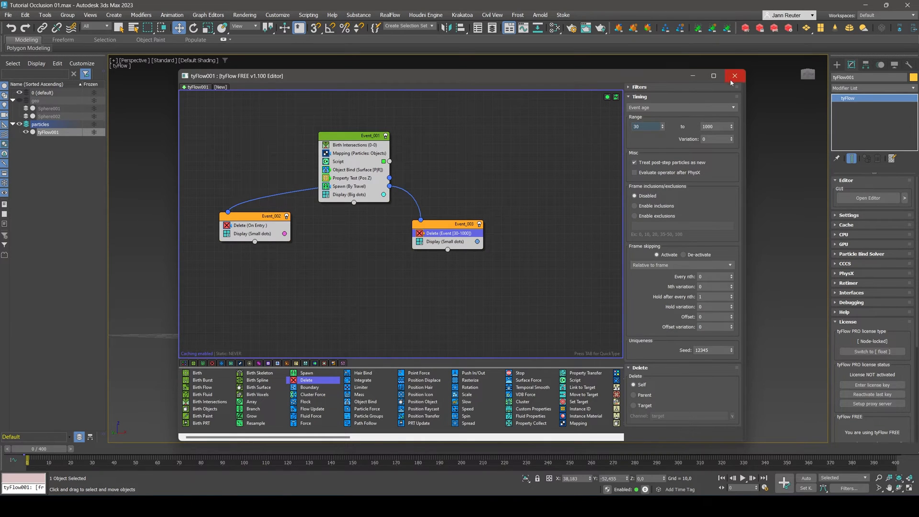
# Scrub the timeline to preview the spawned particles, return to frame 0, and reopen the tyFlow editor.
pyautogui.click(734, 76)
pyautogui.moveTo(48, 450); pyautogui.dragTo(29, 455)
pyautogui.click(876, 199)
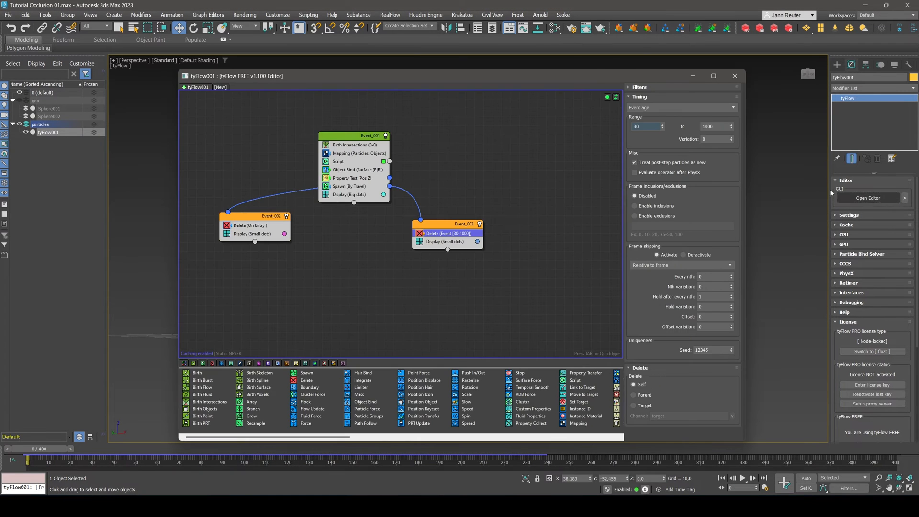
# Change the Spawn operator's timing to Continuous.
pyautogui.click(366, 187)
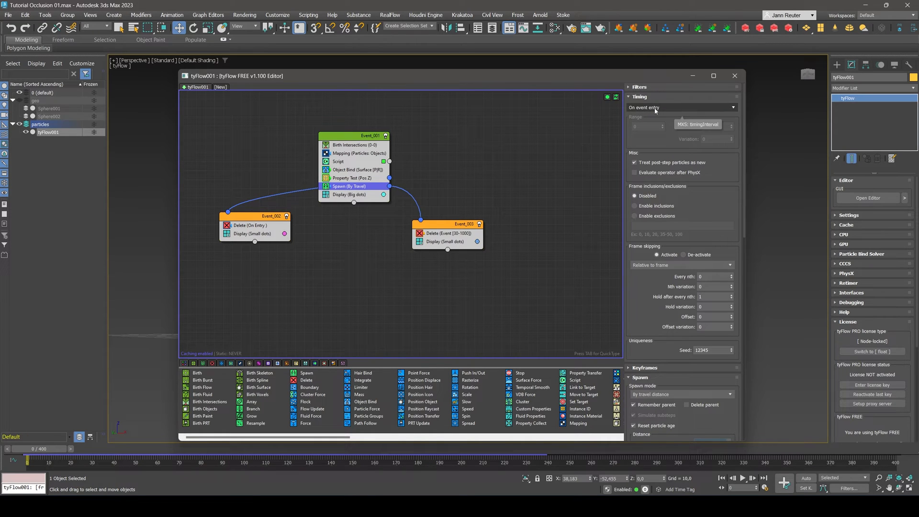
pyautogui.click(656, 110)
pyautogui.click(661, 132)
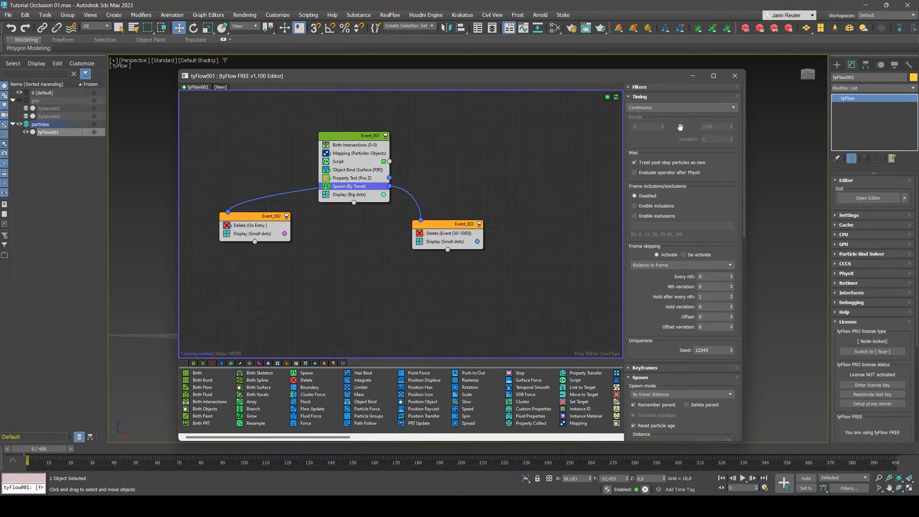
# Close the editor and scrub to about frame 146 to preview the particle trails, then reopen it and return to frame 0.
pyautogui.click(735, 75)
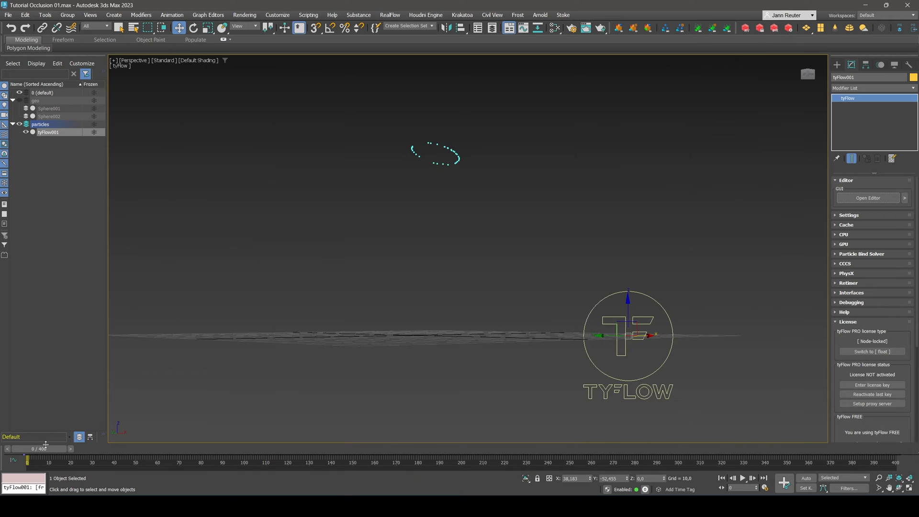
pyautogui.moveTo(43, 449); pyautogui.dragTo(344, 431)
pyautogui.click(865, 199)
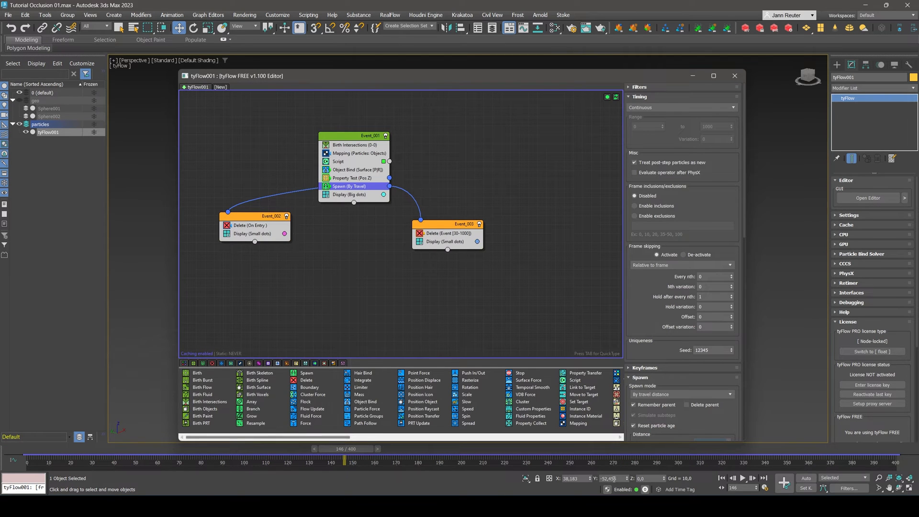
pyautogui.click(722, 479)
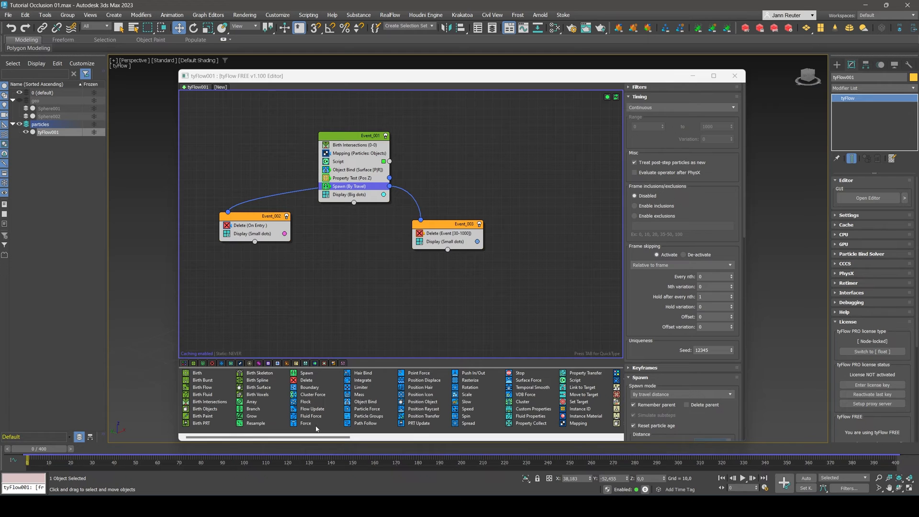
# Add a second Spawn operator below the first with Continuous timing, spawning by travel distance with a step size of 0,1.
pyautogui.moveTo(306, 374); pyautogui.dragTo(357, 191)
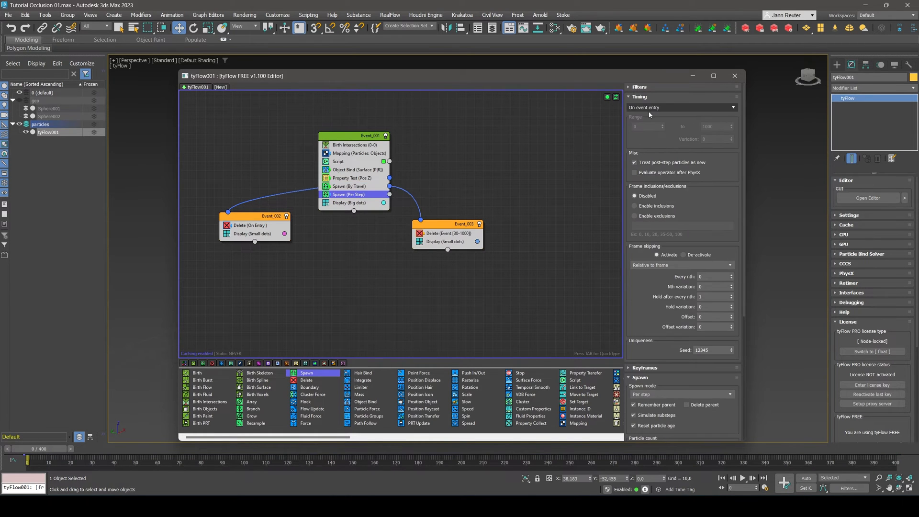
pyautogui.click(653, 109)
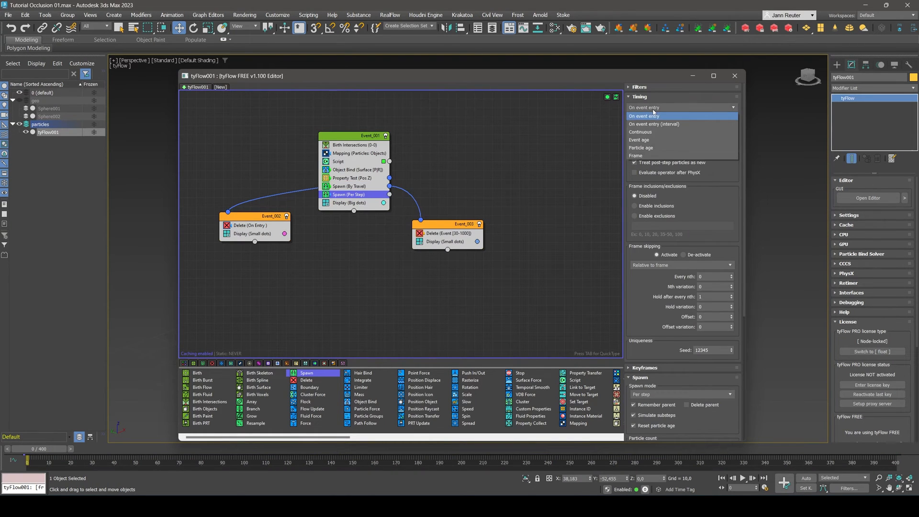
pyautogui.click(644, 133)
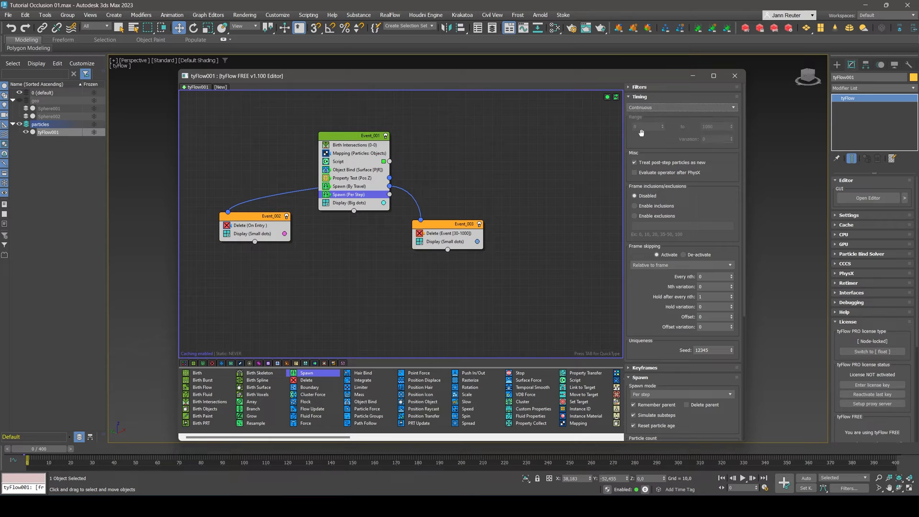
pyautogui.click(637, 97)
pyautogui.click(675, 132)
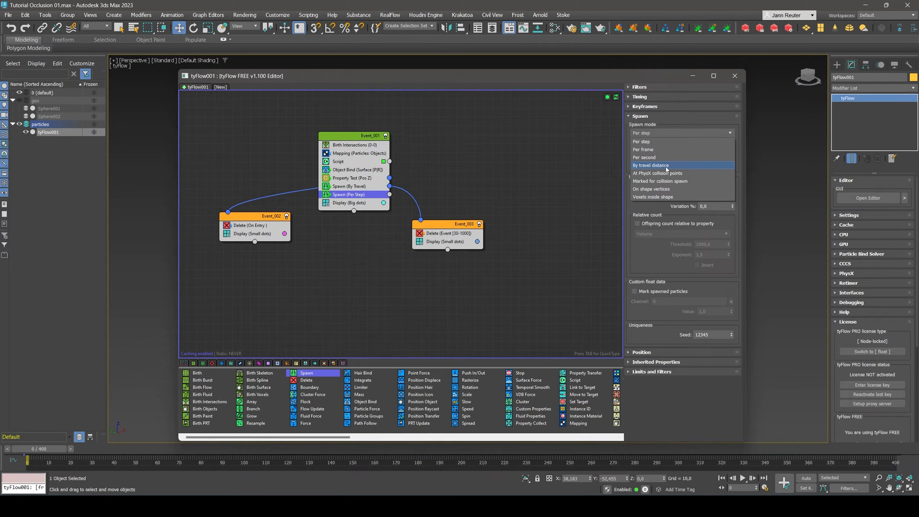
pyautogui.click(667, 165)
pyautogui.click(710, 181)
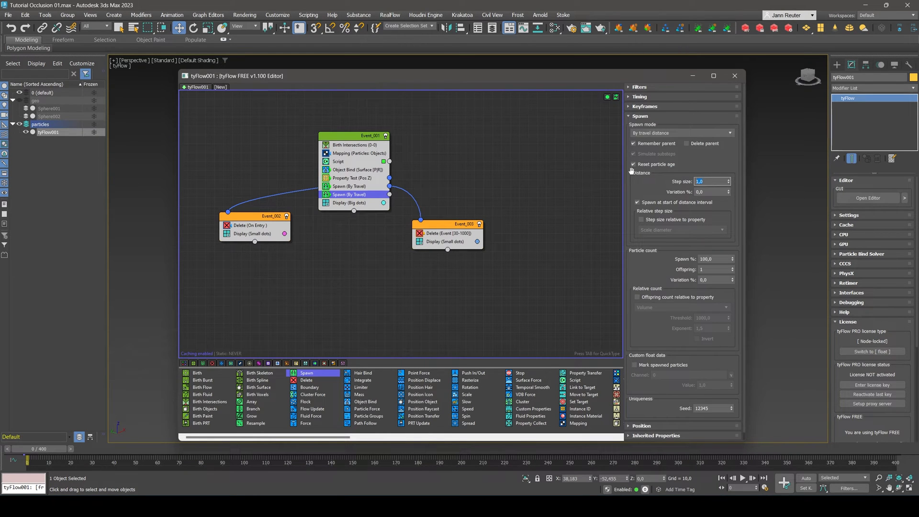
pyautogui.press('Return')
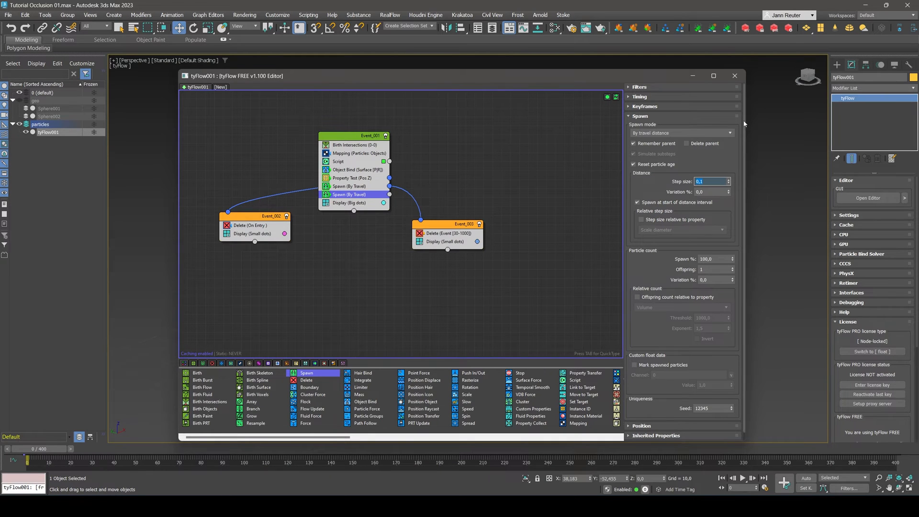
# Set the second Spawn operator's inherited velocity to 40% and its velocity divergence to 75.
pyautogui.scroll(-1, 662, 423)
pyautogui.click(655, 427)
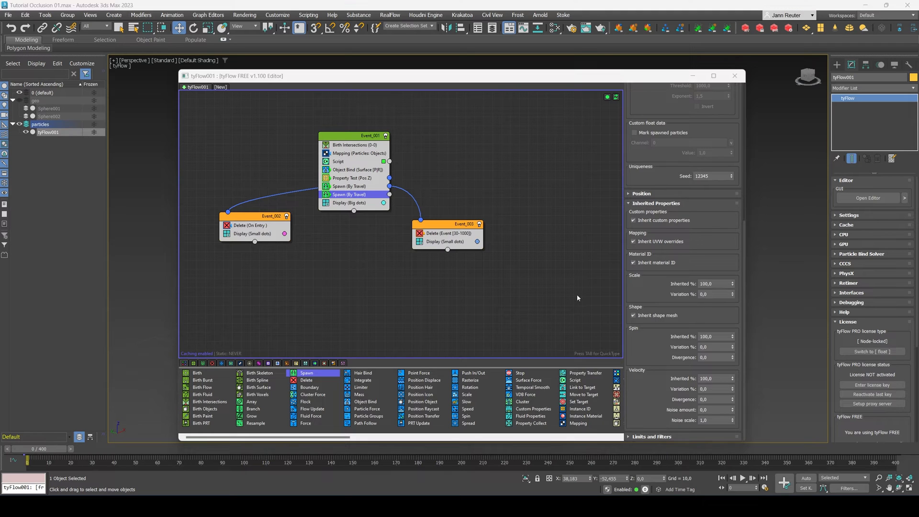
pyautogui.click(674, 395)
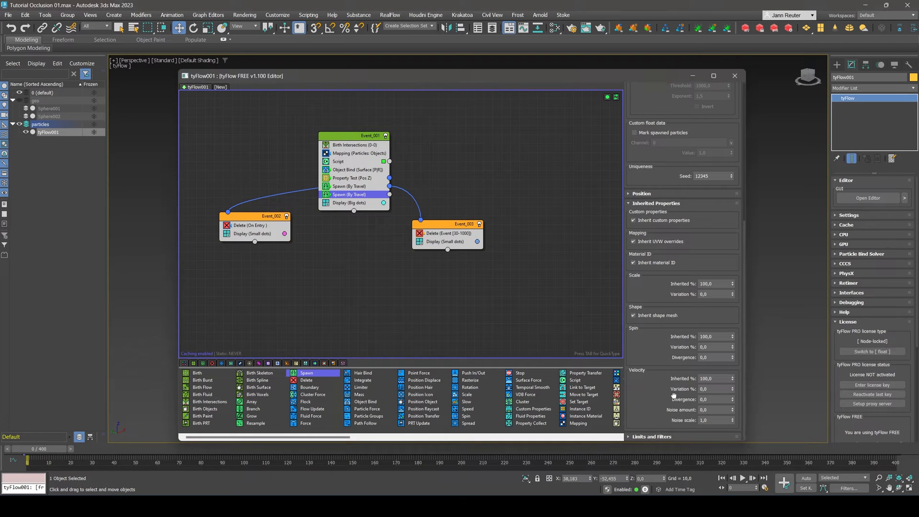
pyautogui.click(724, 378)
pyautogui.write('40')
pyautogui.press('Return')
pyautogui.click(708, 401)
pyautogui.write('75')
pyautogui.press('Return')
# Create a new event with a Delete operator timed by event age from 60, and connect the second Spawn to it.
pyautogui.moveTo(307, 380); pyautogui.dragTo(528, 228)
pyautogui.click(639, 97)
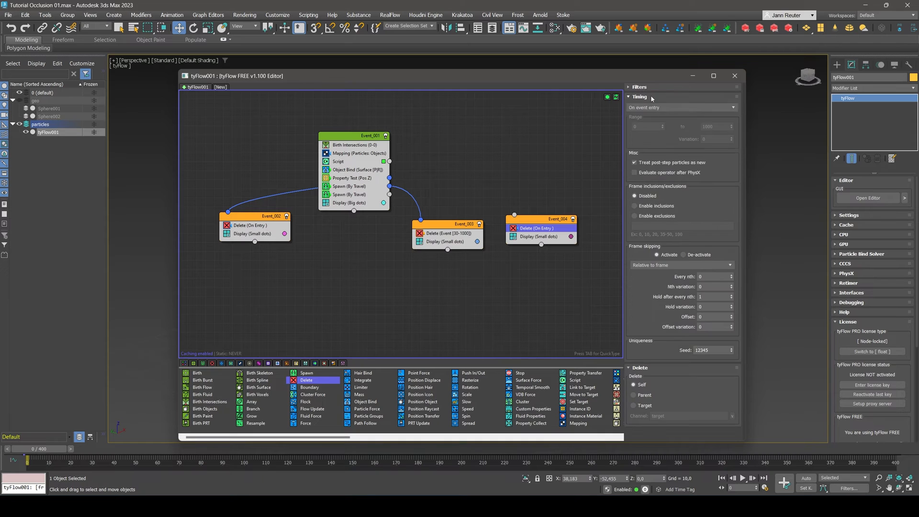
pyautogui.click(679, 107)
pyautogui.click(642, 140)
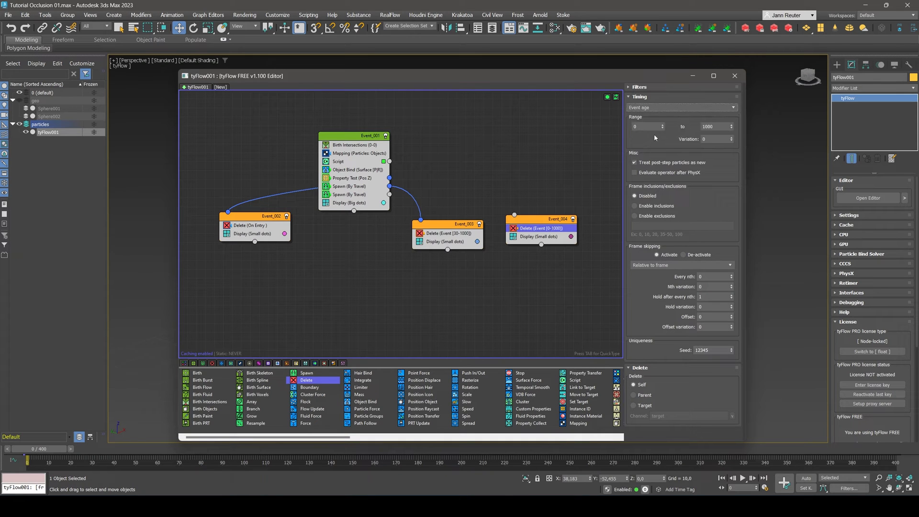
pyautogui.write('60')
pyautogui.moveTo(389, 194); pyautogui.dragTo(514, 215)
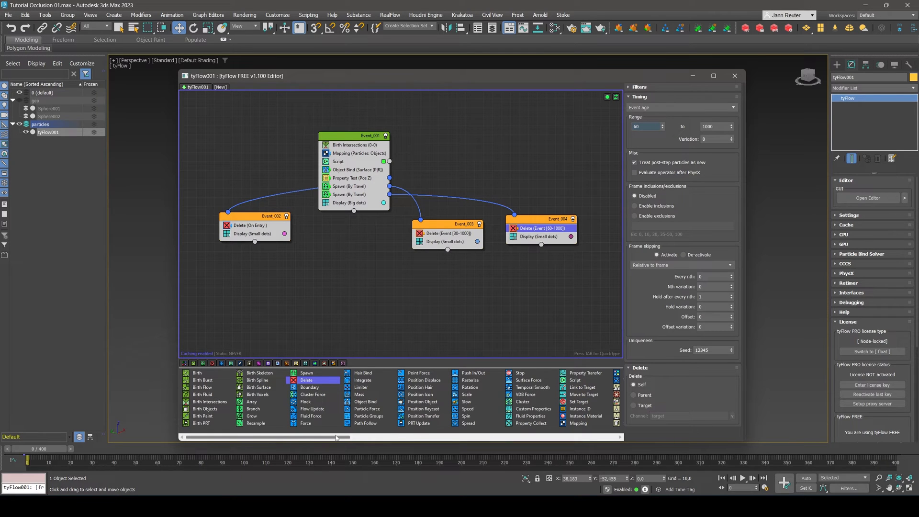
# Add a Slow operator with 3,0% velocity to Event_004 and copy the Object Bind operator from Event_001 below it.
pyautogui.moveTo(466, 402); pyautogui.dragTo(525, 233)
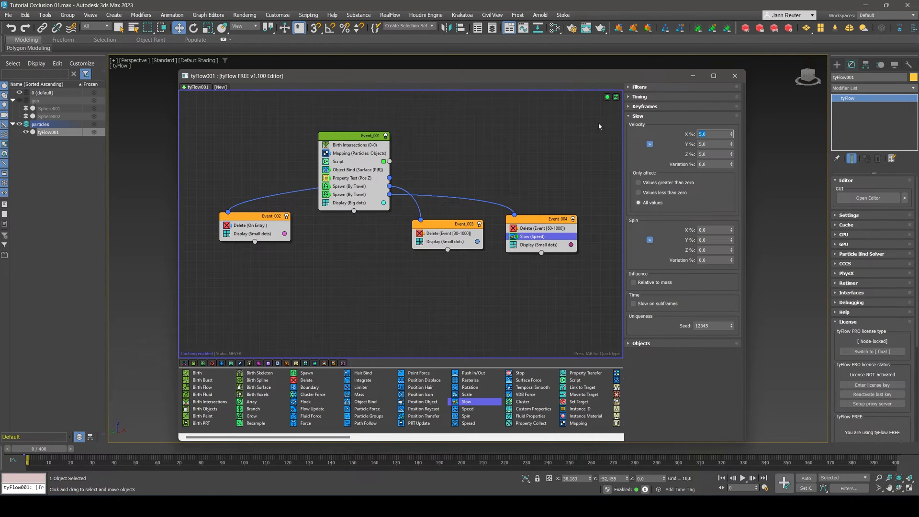
pyautogui.press('Return')
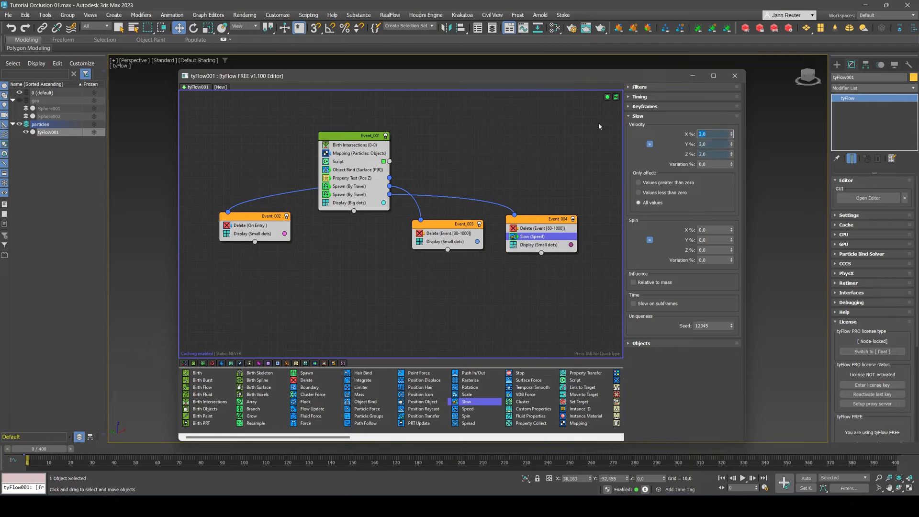
pyautogui.click(355, 170)
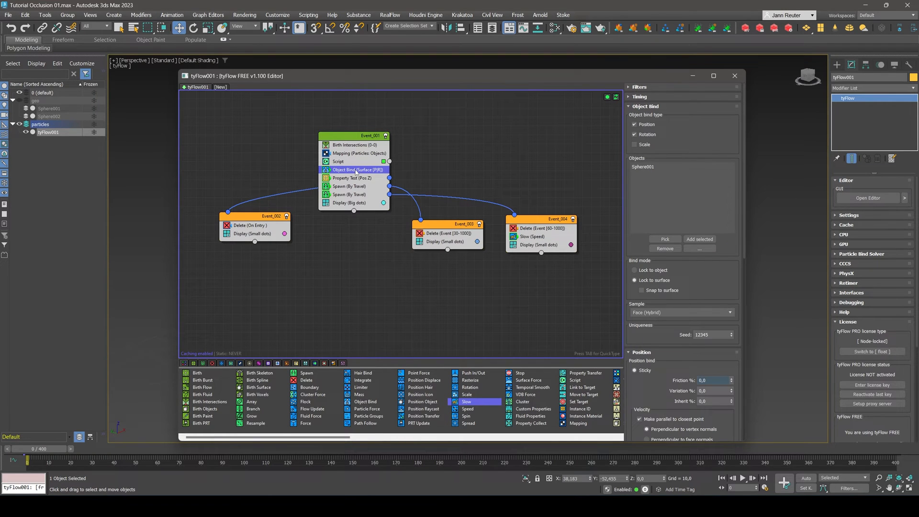
pyautogui.moveTo(373, 170); pyautogui.dragTo(532, 245)
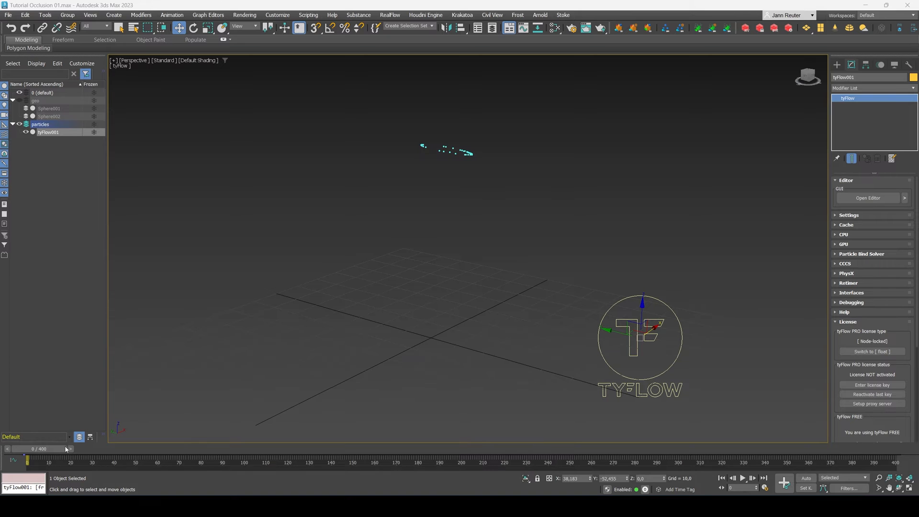
# Scrub to about frame 113 to preview both particle trails, return to frame 0, and reopen the tyFlow editor.
pyautogui.moveTo(59, 448); pyautogui.dragTo(262, 481)
pyautogui.press('w')
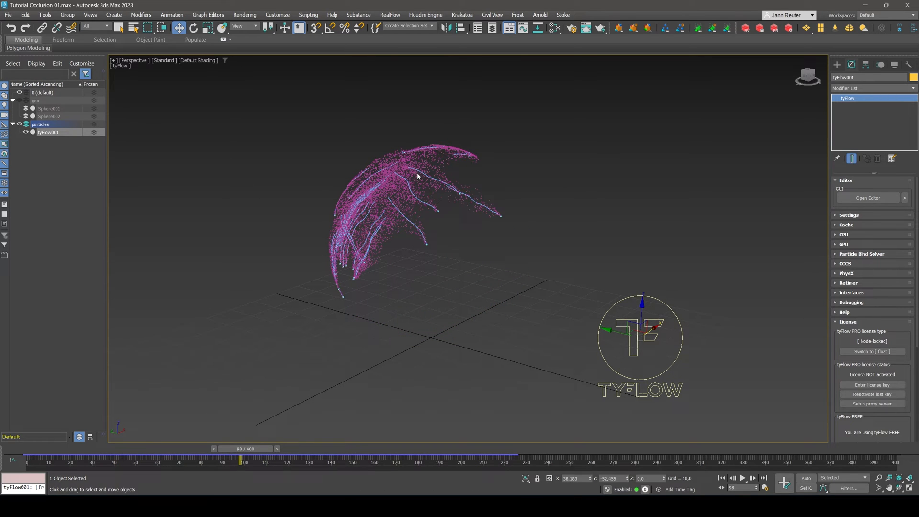
pyautogui.moveTo(443, 184); pyautogui.dragTo(449, 199, button='middle')
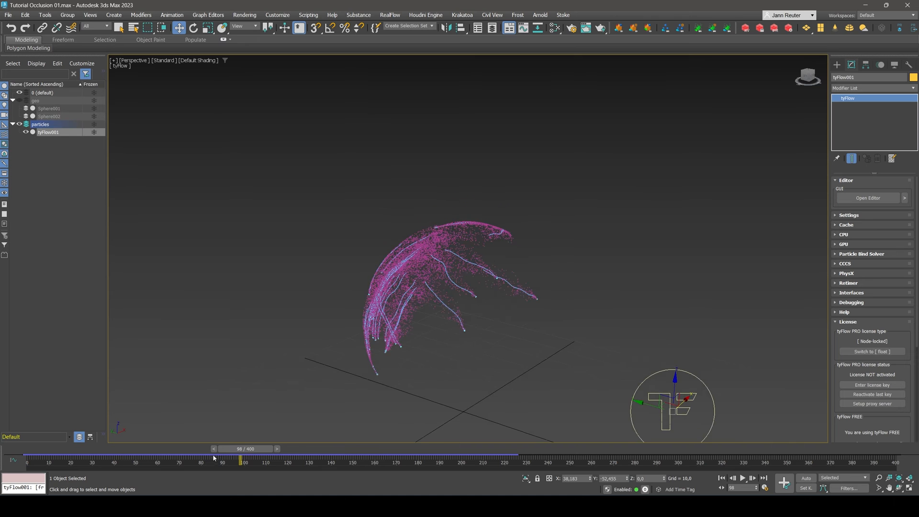
pyautogui.moveTo(250, 448); pyautogui.dragTo(277, 448)
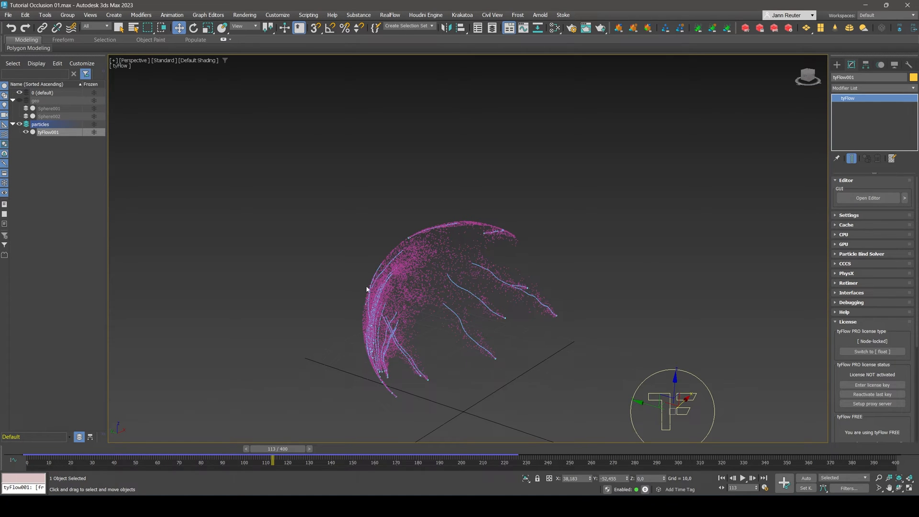
pyautogui.moveTo(277, 453); pyautogui.dragTo(36, 433)
pyautogui.press('w')
pyautogui.click(868, 198)
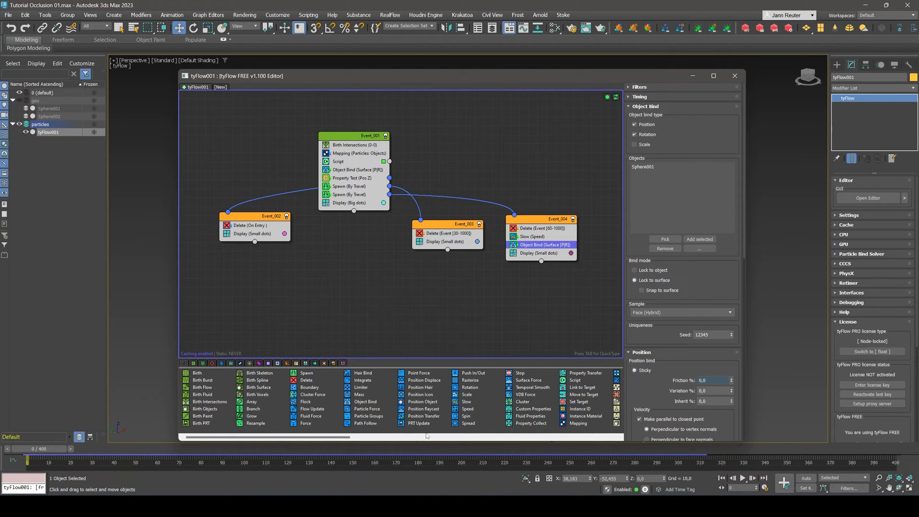
# Add a static Material ID operator directly below Birth Intersections in Event_001.
pyautogui.scroll(-2, 510, 397)
pyautogui.moveTo(522, 373); pyautogui.dragTo(355, 153)
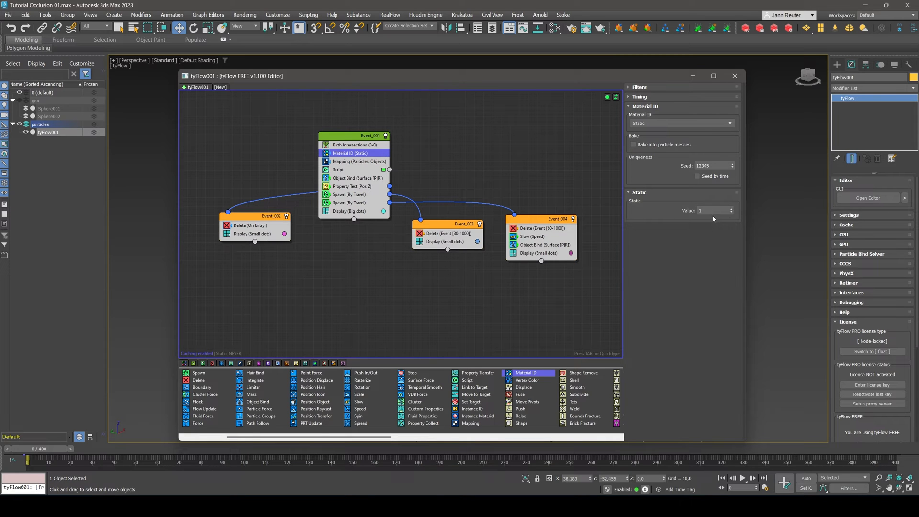
pyautogui.moveTo(352, 163); pyautogui.dragTo(346, 154)
pyautogui.moveTo(489, 78); pyautogui.dragTo(413, 259)
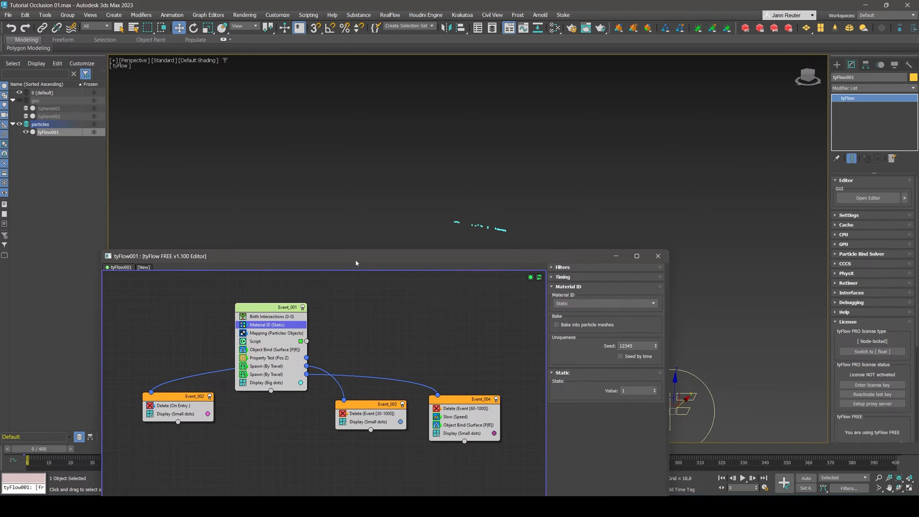
pyautogui.moveTo(355, 260); pyautogui.dragTo(369, 162)
# Add a Material ID operator with value 2 to Event_003 and copy it to Event_004 with value 3.
pyautogui.moveTo(462, 456); pyautogui.dragTo(404, 317)
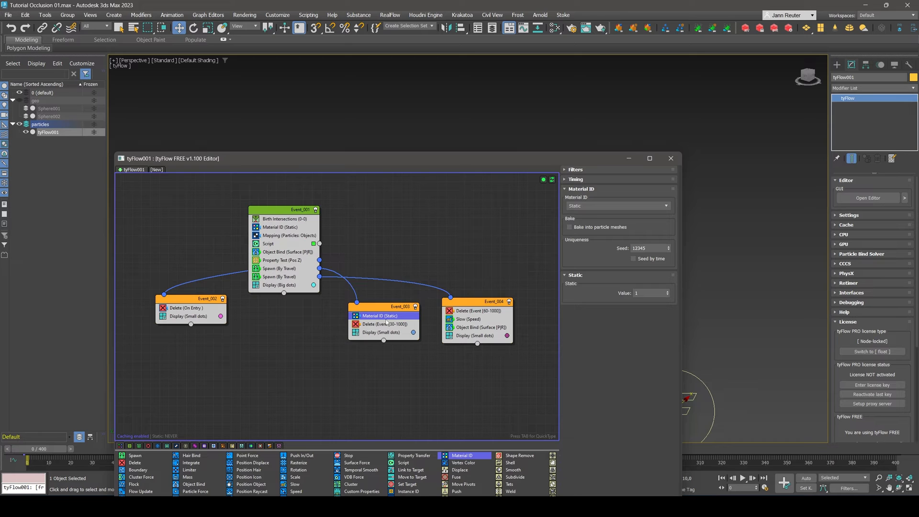
pyautogui.click(669, 292)
pyautogui.keyDown('ctrl'); pyautogui.moveTo(373, 318); pyautogui.dragTo(470, 312); pyautogui.keyUp('ctrl')
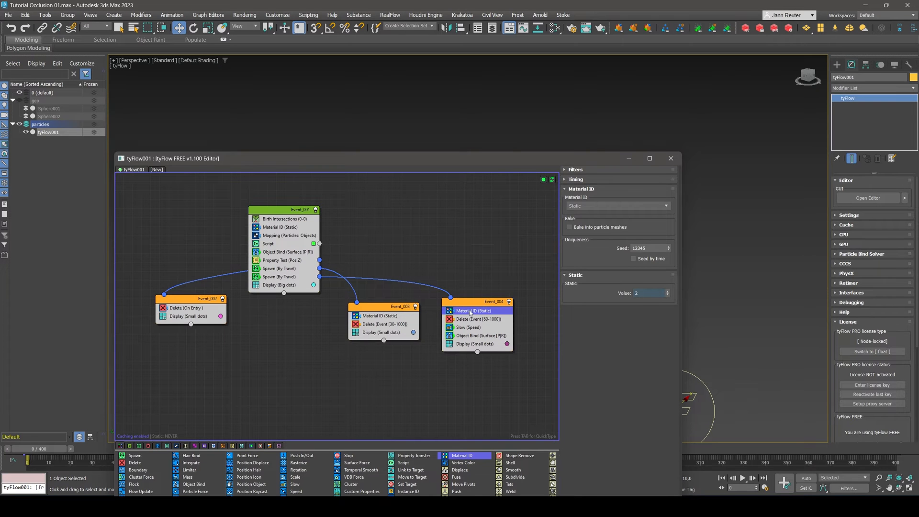
pyautogui.moveTo(489, 171); pyautogui.dragTo(483, 132)
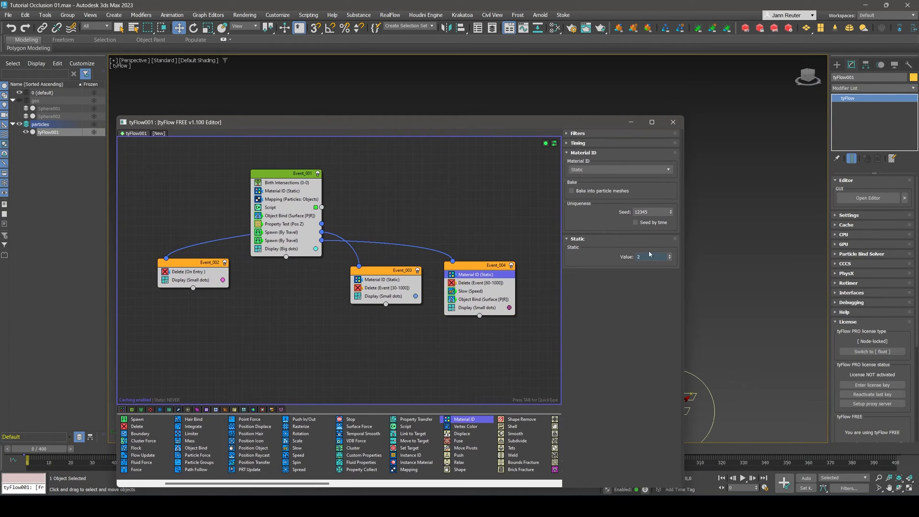
pyautogui.click(669, 255)
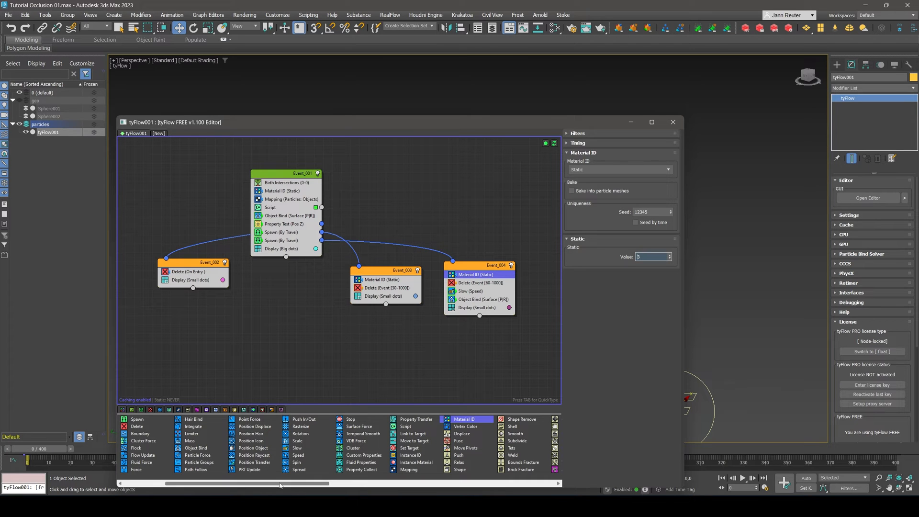
# Add an Export Particles operator as a new event, set it to PRT export, and include the Age channel.
pyautogui.moveTo(280, 484); pyautogui.dragTo(431, 476)
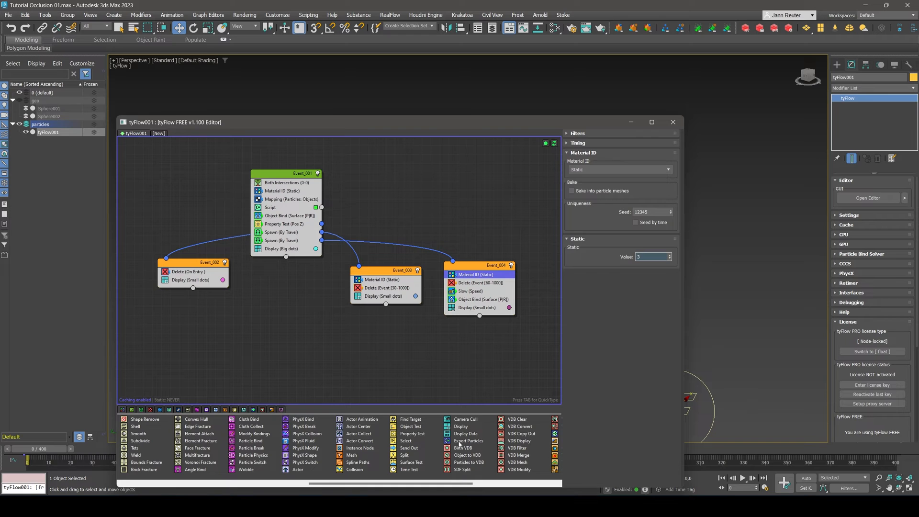
pyautogui.moveTo(459, 442); pyautogui.dragTo(491, 414)
pyautogui.moveTo(270, 344); pyautogui.dragTo(270, 344)
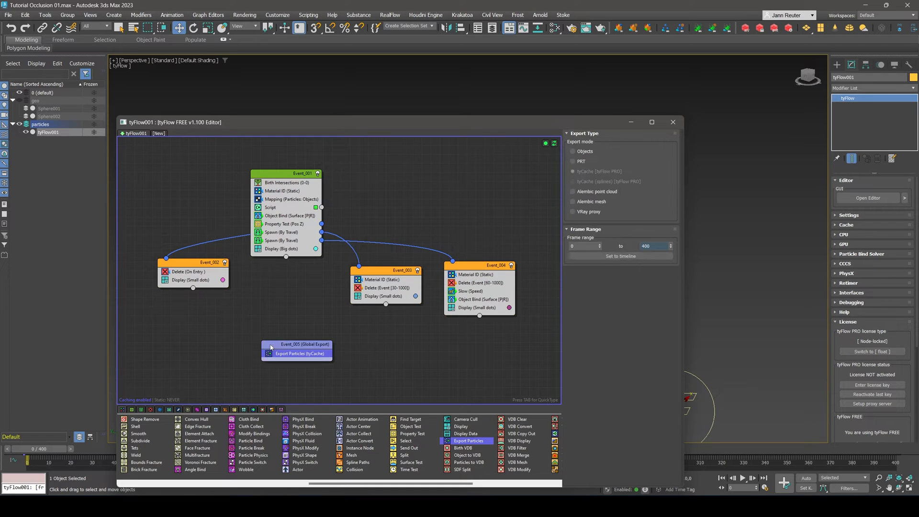
pyautogui.click(574, 161)
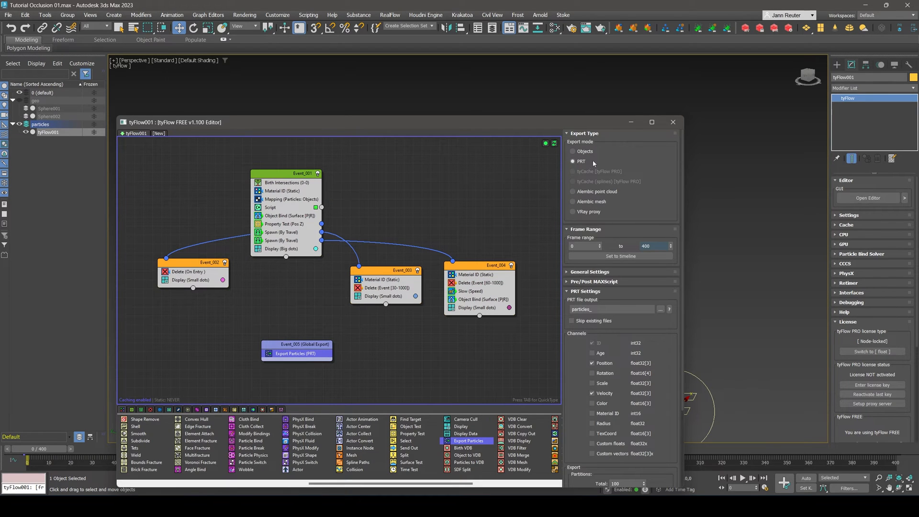
pyautogui.scroll(-3, 675, 265)
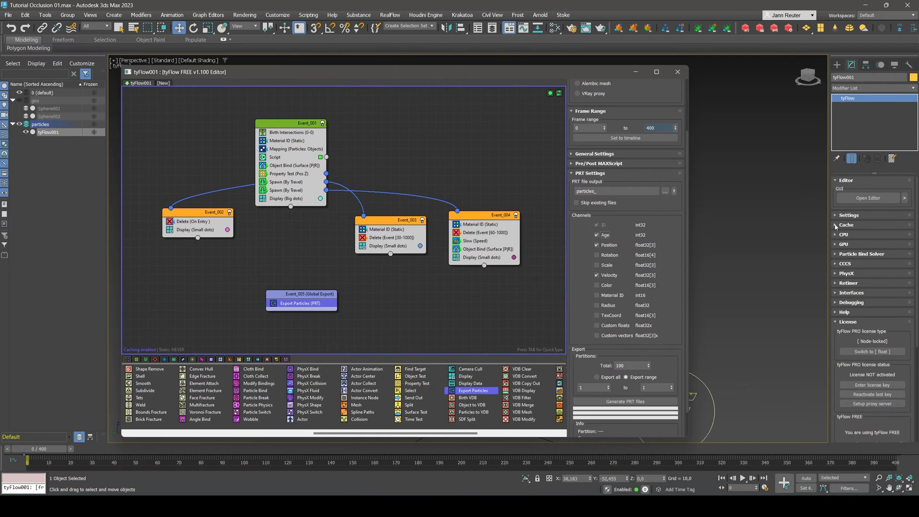
# Enable Age in the particle cache channels, and include Material ID and TexCoord in the PRT export channels.
pyautogui.click(837, 226)
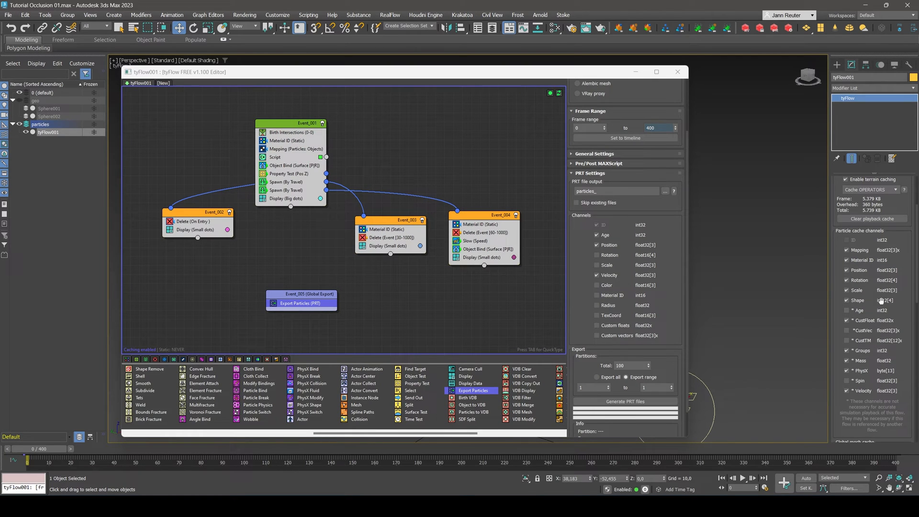
pyautogui.click(846, 310)
pyautogui.click(283, 149)
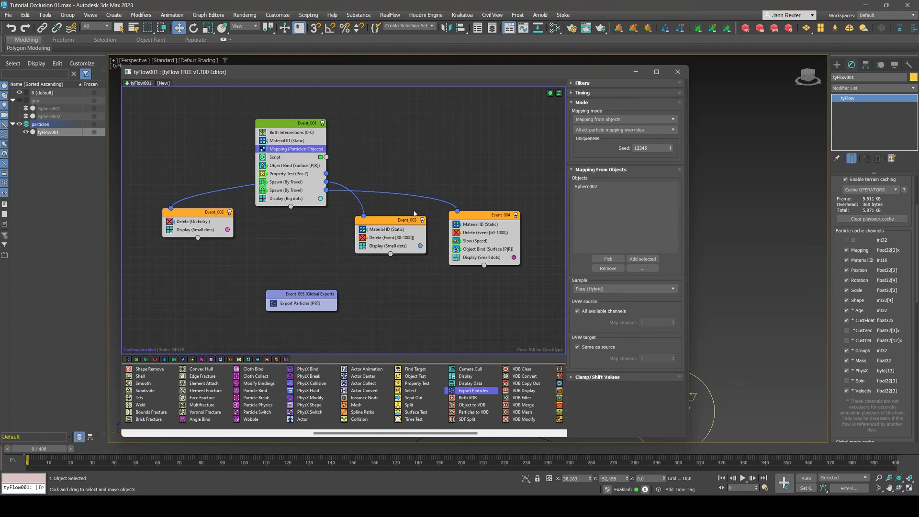
pyautogui.click(300, 304)
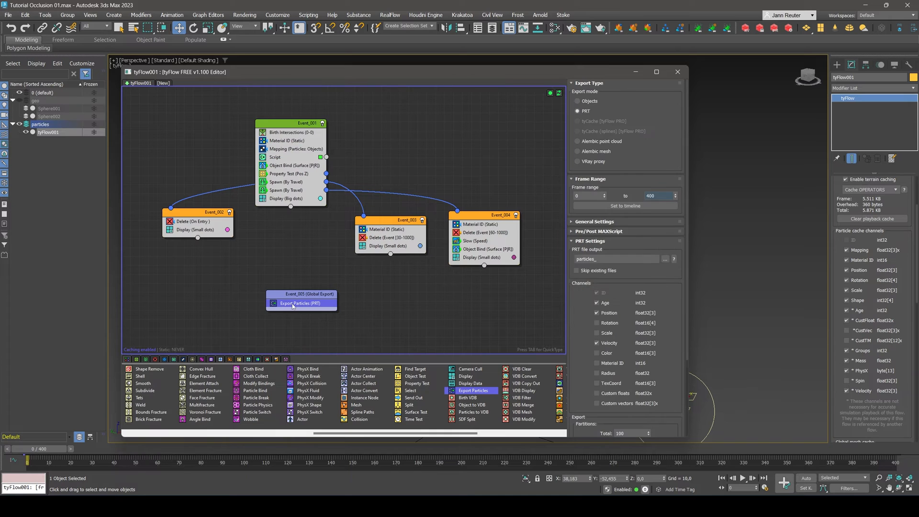
pyautogui.click(597, 364)
# Change the threshold of the Birth Intersections operator.
pyautogui.click(301, 133)
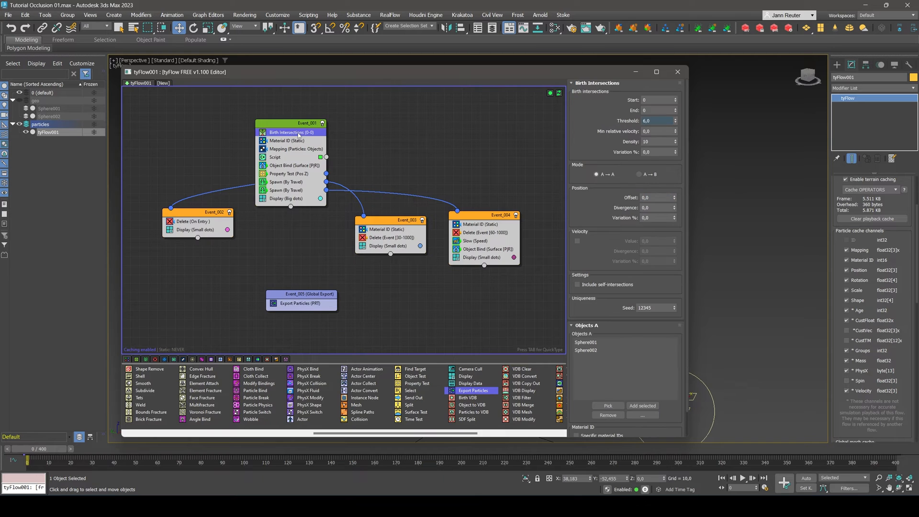
pyautogui.doubleClick(648, 122)
pyautogui.press('Return')
# Close the editor, scrub to frame 162 to inspect the particle trails, and return to the start of the timeline.
pyautogui.click(677, 72)
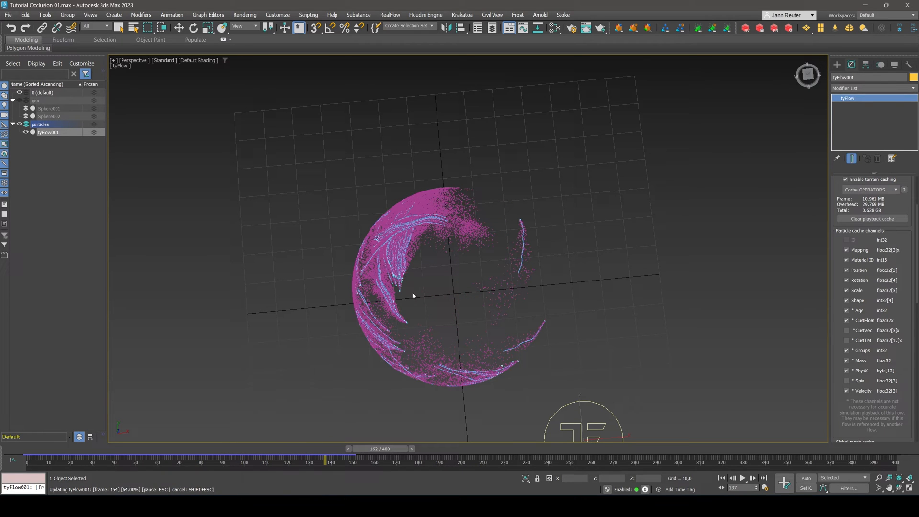
pyautogui.press('w')
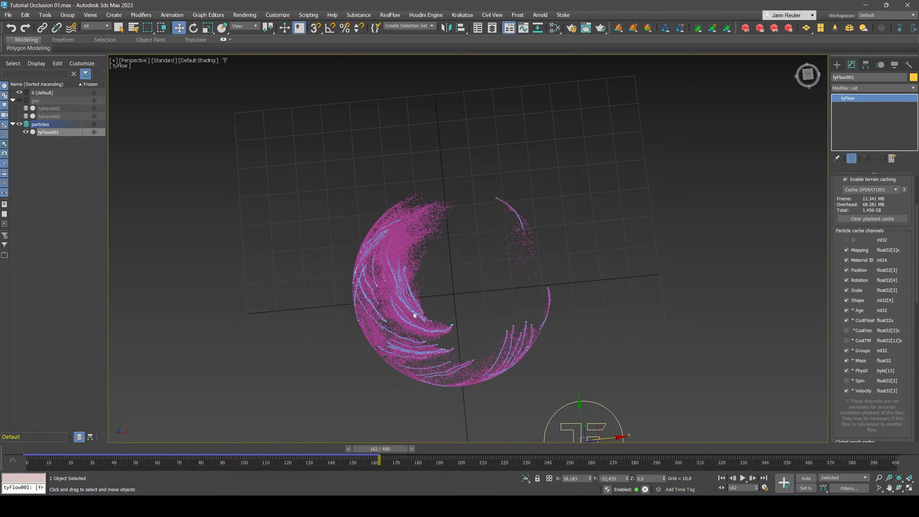
pyautogui.moveTo(424, 312); pyautogui.dragTo(421, 335, button='middle')
pyautogui.moveTo(380, 458); pyautogui.dragTo(51, 425)
pyautogui.press('w')
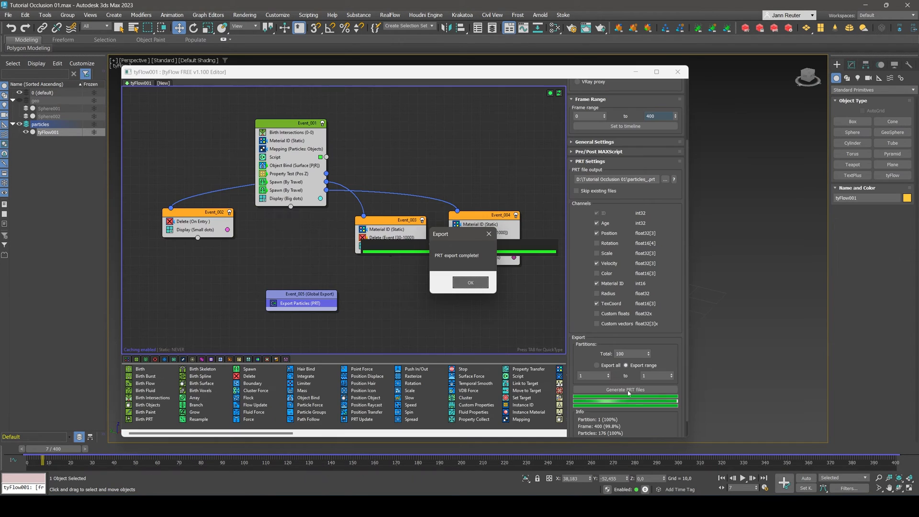
# Close the PRT export message and deactivate the tyFlow simulation.
pyautogui.click(471, 282)
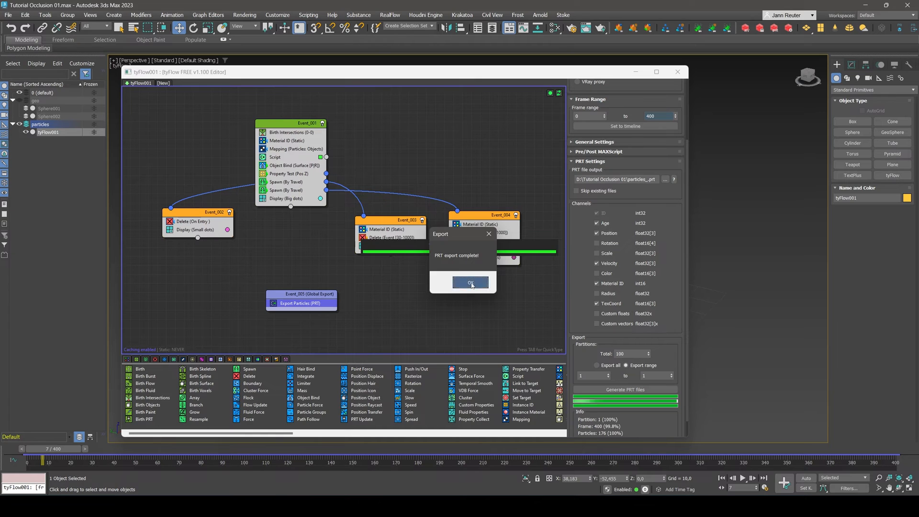
pyautogui.click(550, 93)
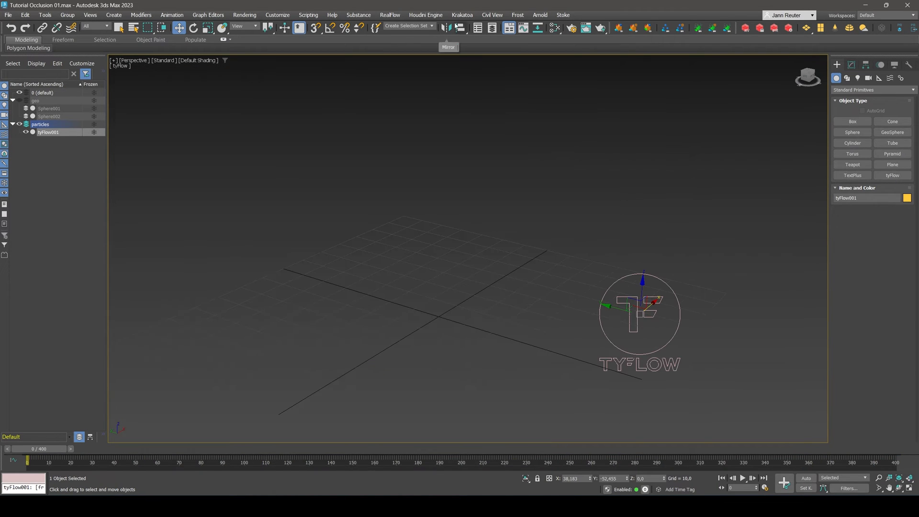
# Create a PRT Loader at the world origin and load only the particles__part001of100 sequence into it.
pyautogui.click(462, 15)
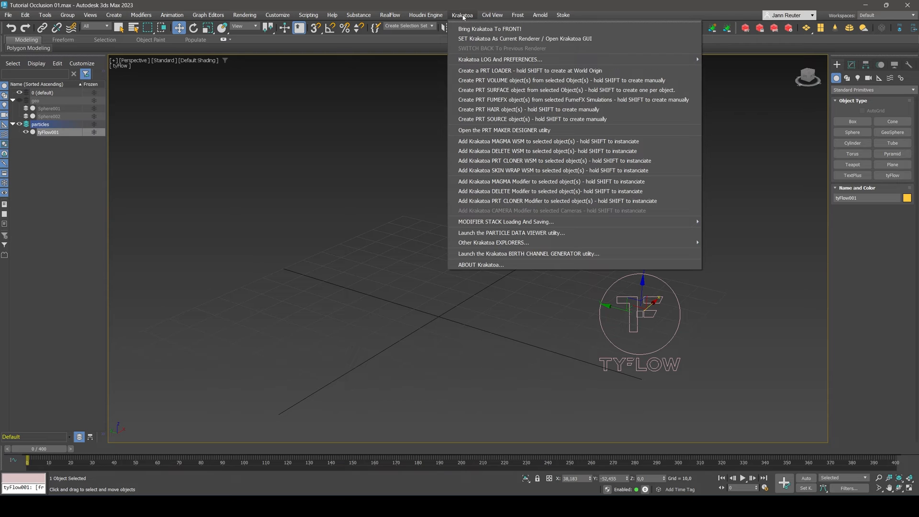
pyautogui.keyDown('shift'); pyautogui.click(525, 71); pyautogui.keyUp('shift')
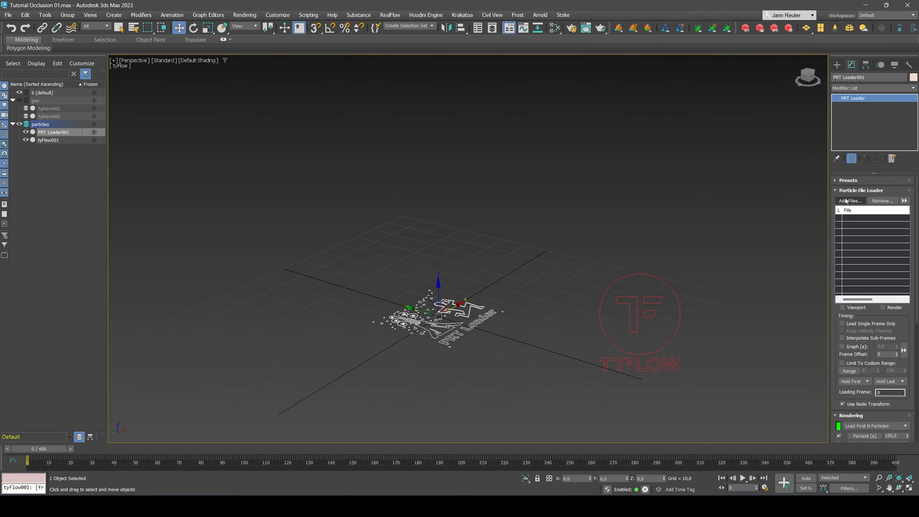
pyautogui.click(847, 201)
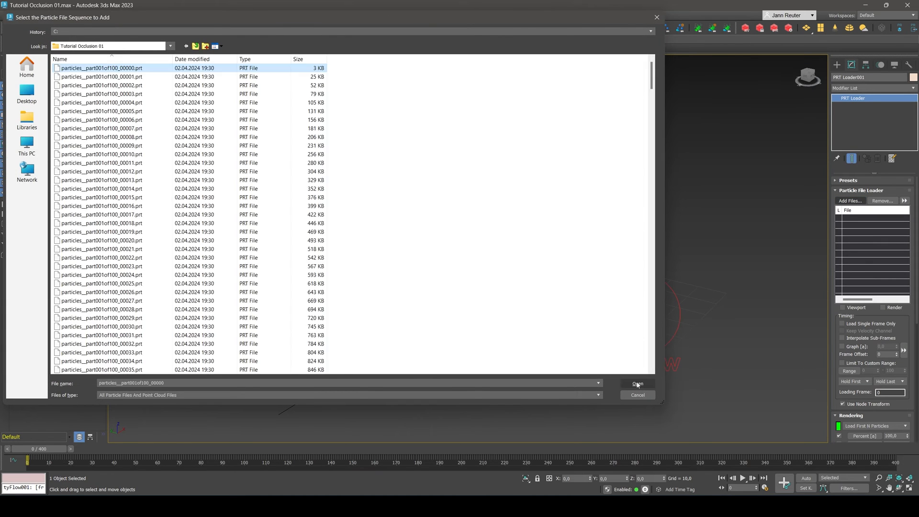
pyautogui.click(639, 383)
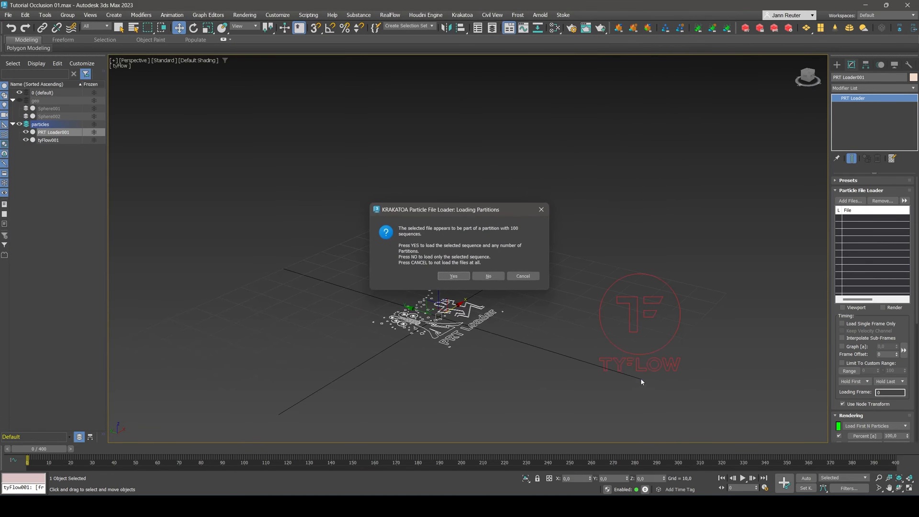
pyautogui.click(489, 276)
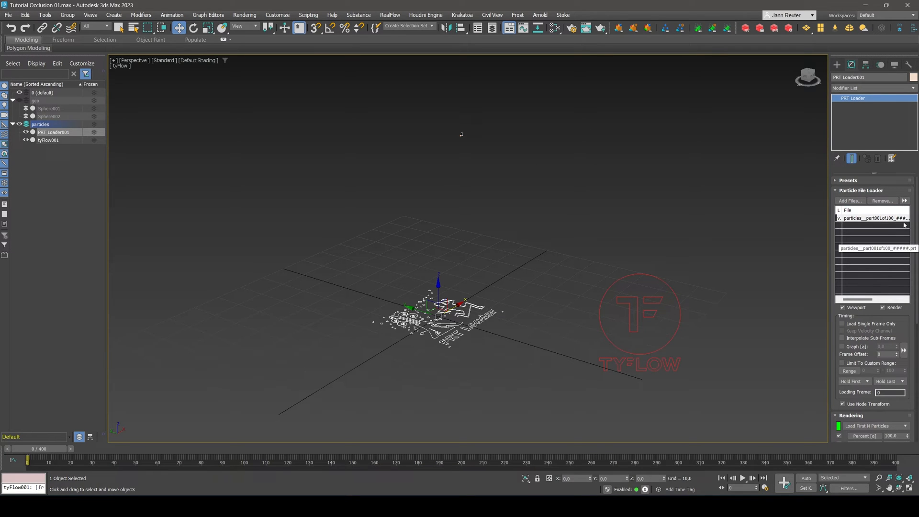
# Set the loader's viewport display to Load Every Nth Particle at 10% of render, and scrub the timeline to check the particles.
pyautogui.moveTo(917, 227); pyautogui.dragTo(885, 227)
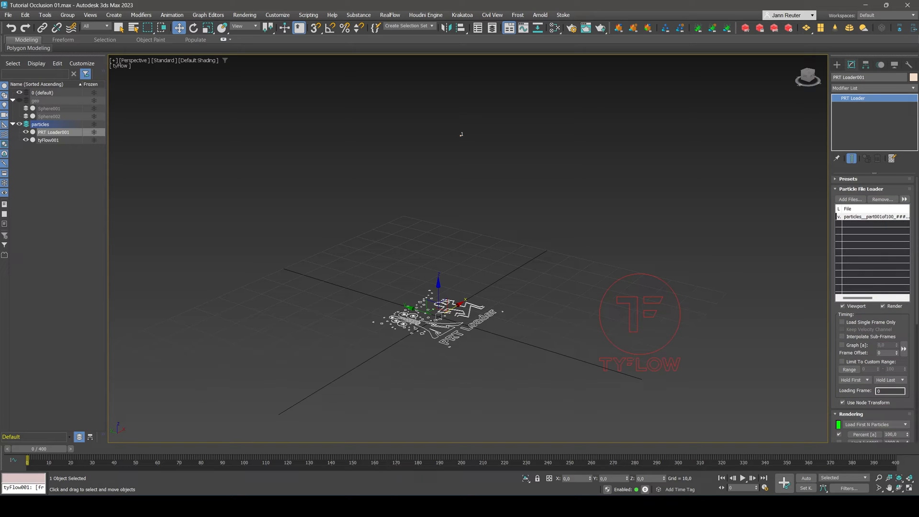
pyautogui.scroll(-5, 880, 289)
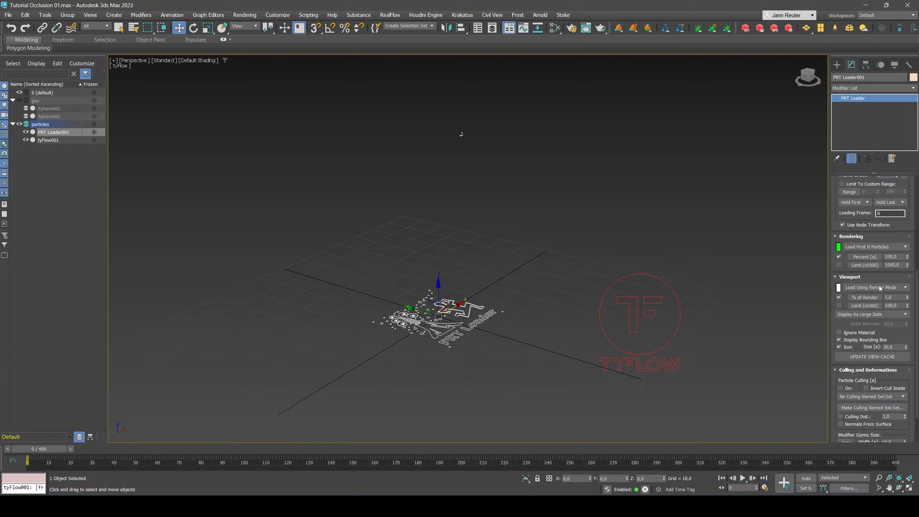
pyautogui.click(880, 287)
pyautogui.click(867, 307)
pyautogui.click(867, 300)
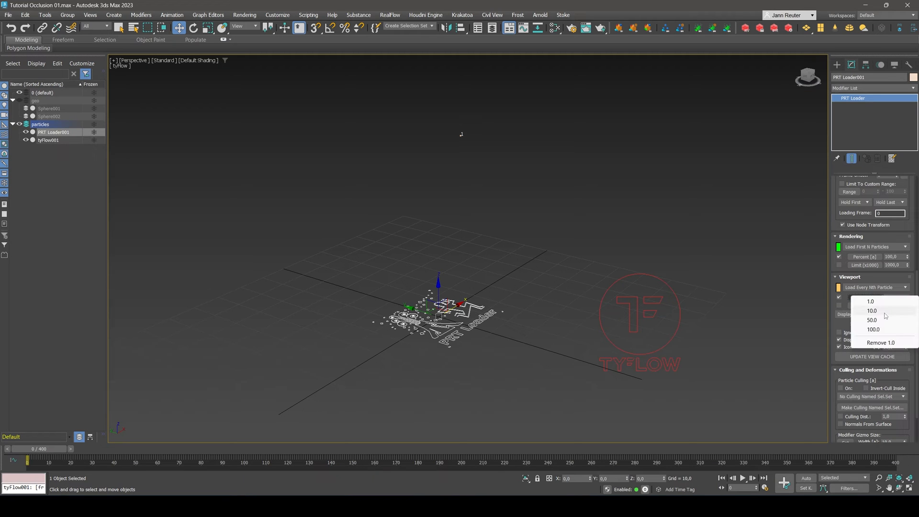
pyautogui.click(869, 313)
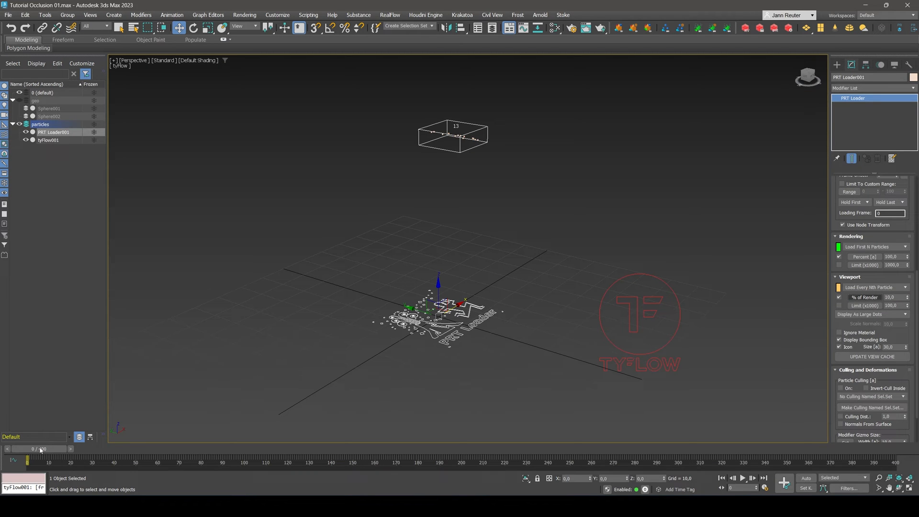
pyautogui.moveTo(40, 450); pyautogui.dragTo(517, 459)
pyautogui.moveTo(523, 415); pyautogui.dragTo(29, 407)
# Change the PRT Loader's object color to a dark desaturated blue, RGB 11, 13, 40.
pyautogui.click(914, 78)
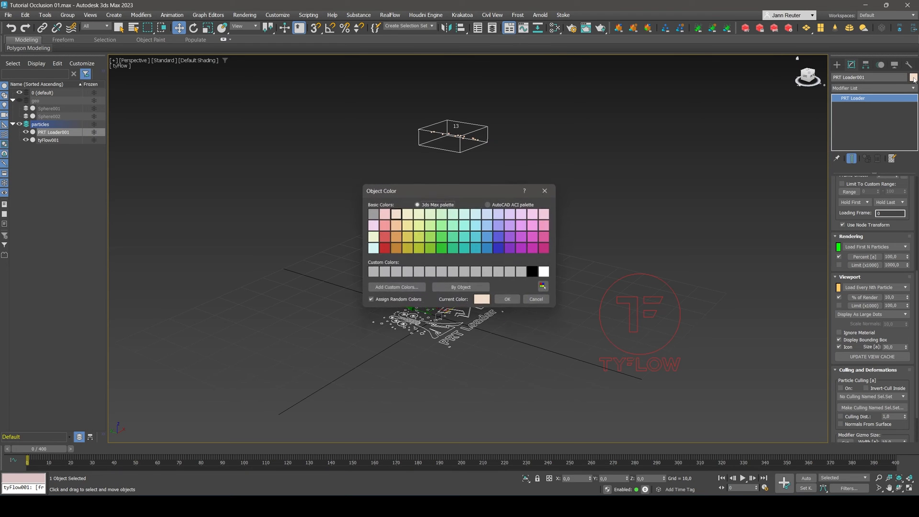
pyautogui.click(482, 300)
pyautogui.moveTo(423, 116)
pyautogui.mouseDown()
pyautogui.moveTo(422, 129)
pyautogui.moveTo(422, 101)
pyautogui.mouseUp()
pyautogui.moveTo(550, 146); pyautogui.dragTo(495, 149)
pyautogui.click(573, 148)
pyautogui.click(573, 137)
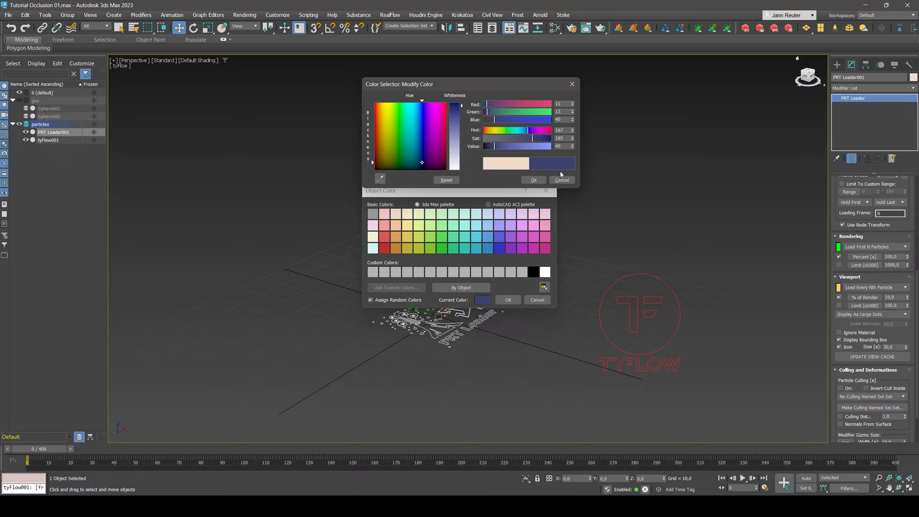
pyautogui.click(539, 184)
pyautogui.click(508, 300)
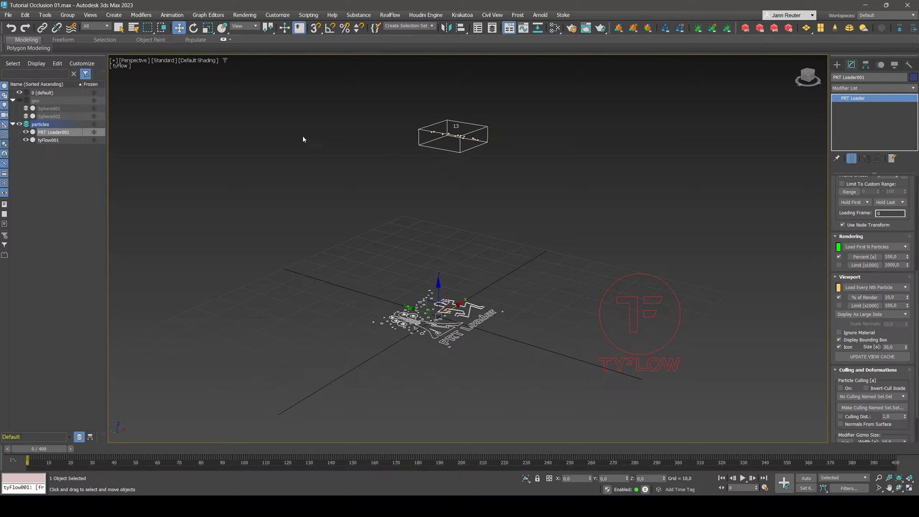
# Make the 0 (default) layer active and place a standard Omni light beyond the tyFlow icon.
pyautogui.click(26, 93)
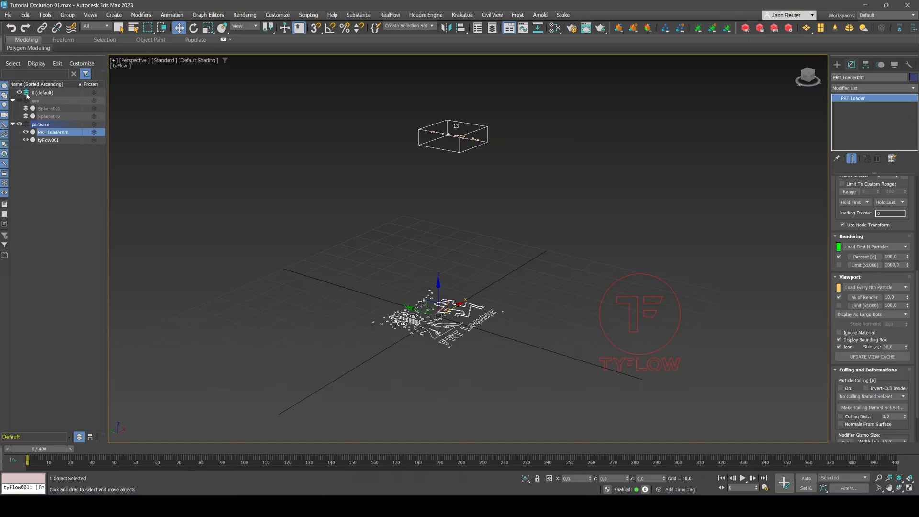
pyautogui.click(836, 65)
pyautogui.click(857, 78)
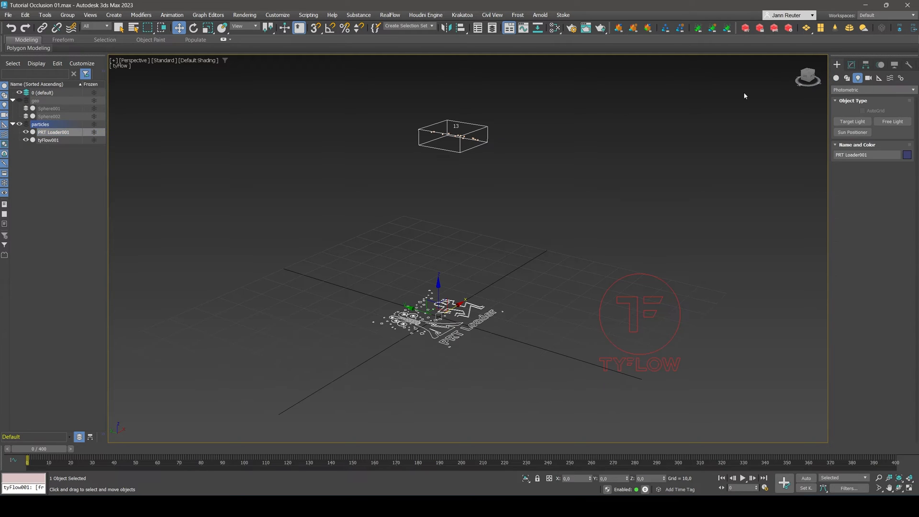
pyautogui.click(865, 90)
pyautogui.click(866, 108)
pyautogui.click(853, 142)
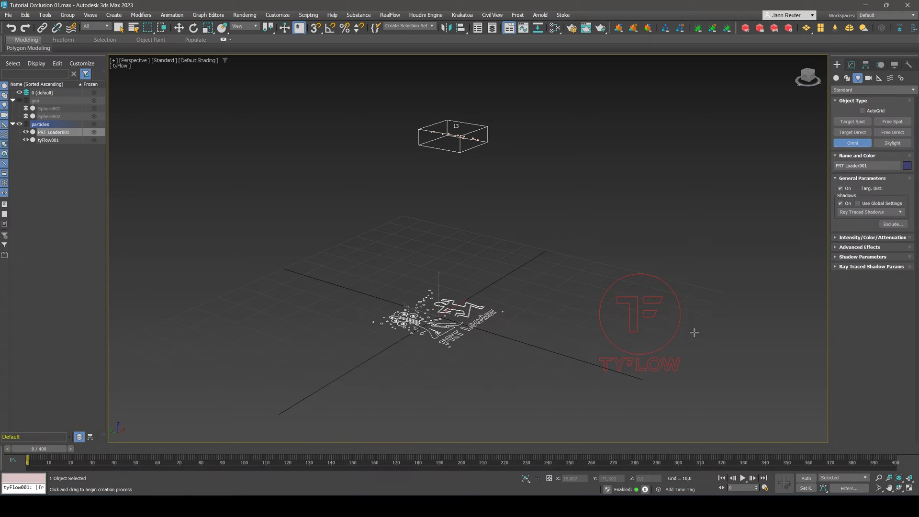
pyautogui.moveTo(706, 306)
pyautogui.mouseDown()
pyautogui.moveTo(716, 287)
pyautogui.moveTo(719, 299)
pyautogui.mouseUp()
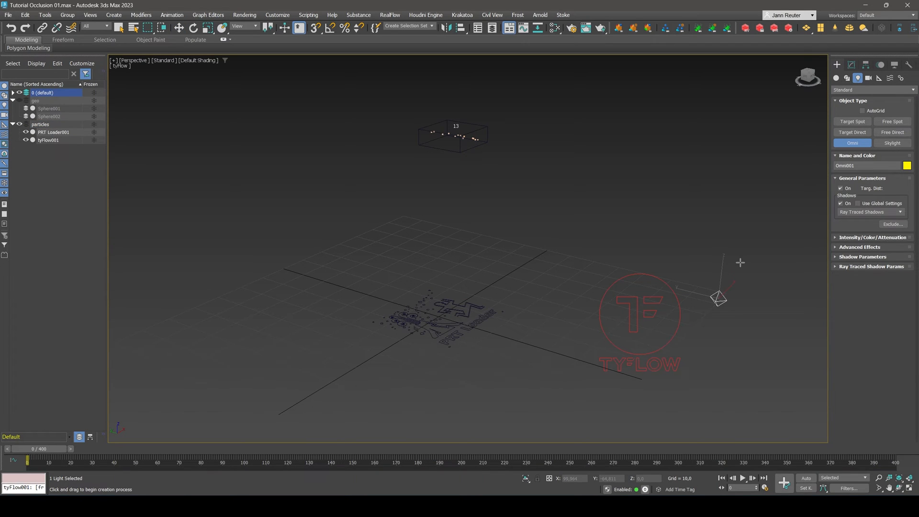
# Raise the Omni light above the particles to a Z of about 101.9, and go to frame 110.
pyautogui.click(178, 27)
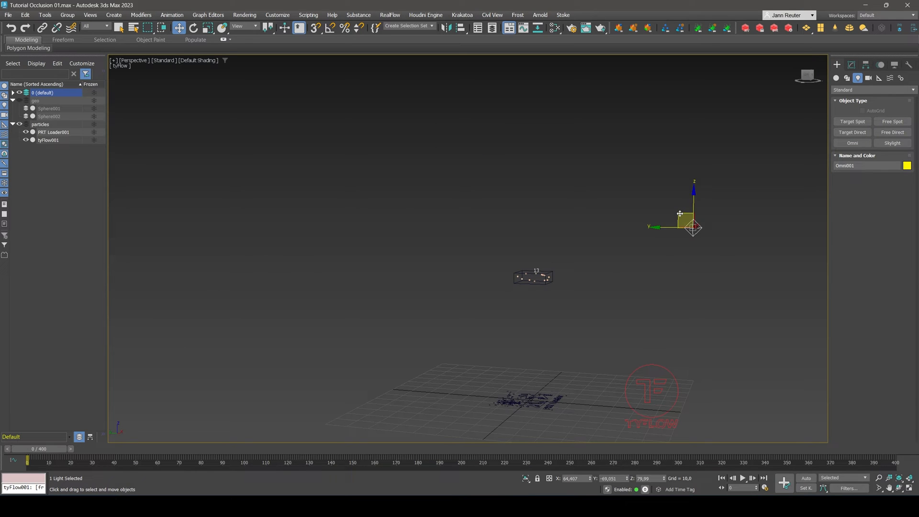
pyautogui.moveTo(680, 213); pyautogui.dragTo(686, 166)
pyautogui.moveTo(597, 264); pyautogui.dragTo(567, 199, button='middle')
pyautogui.moveTo(510, 286); pyautogui.dragTo(424, 316, button='middle')
pyautogui.moveTo(34, 443); pyautogui.dragTo(257, 423)
pyautogui.press('w')
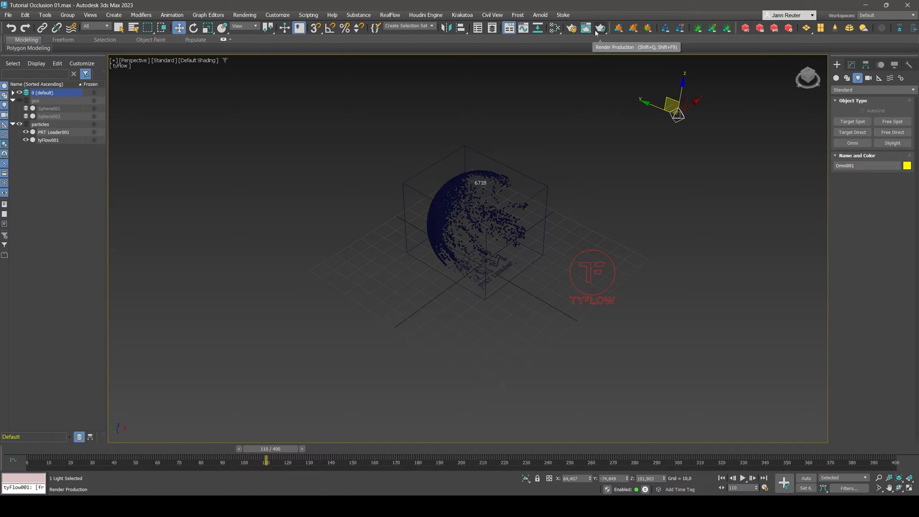
# Set the render target to Iterative Rendering Mode with a 1920x1080 output size, and render the frame.
pyautogui.click(572, 28)
pyautogui.click(310, 35)
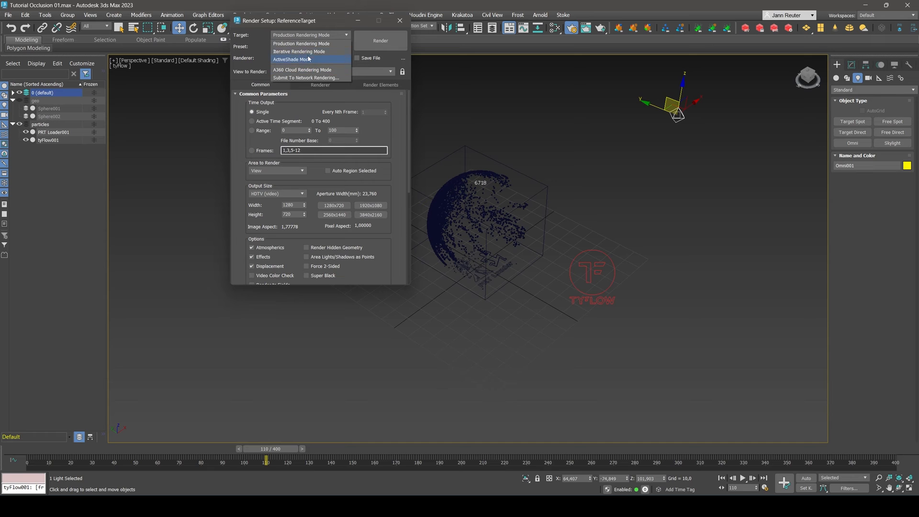
pyautogui.click(308, 51)
pyautogui.moveTo(379, 284); pyautogui.dragTo(381, 458)
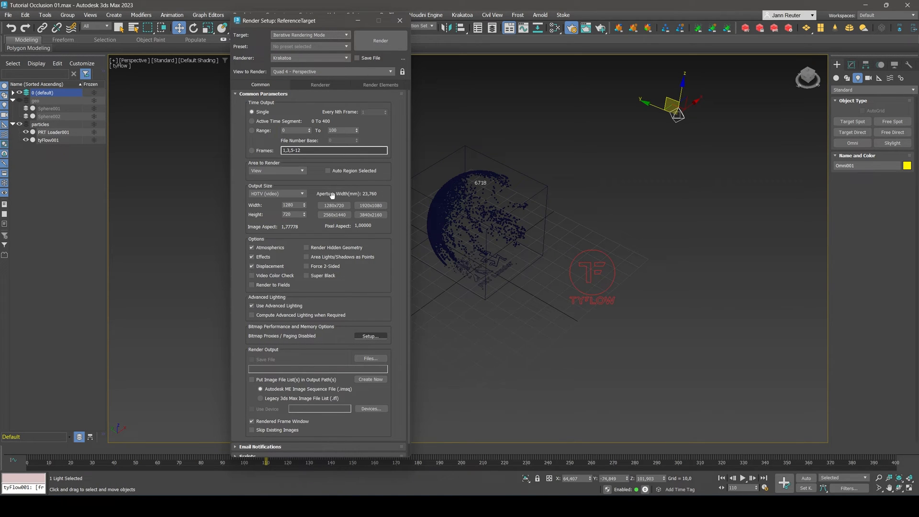
pyautogui.click(371, 206)
pyautogui.click(398, 41)
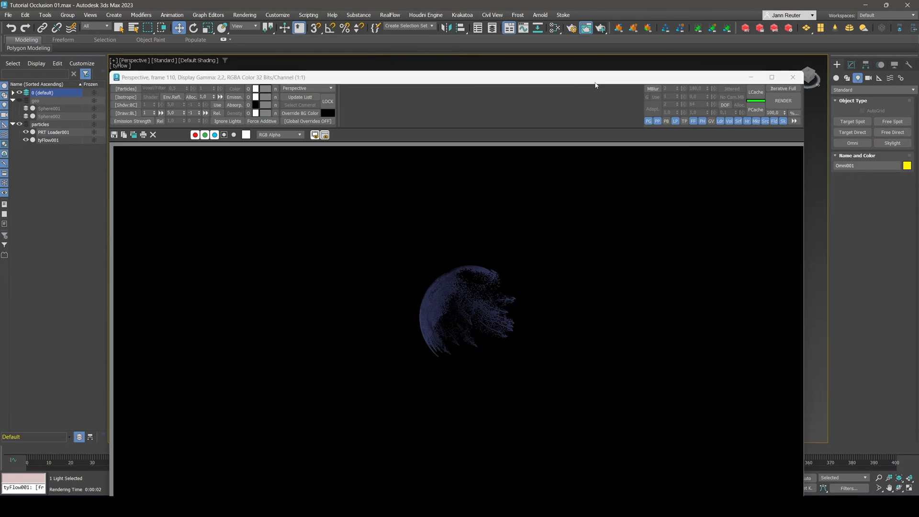
# Enable absorption, lower the final pass density with an exponent of -2, re-render the frame, and close the render window.
pyautogui.moveTo(595, 82); pyautogui.dragTo(533, 30)
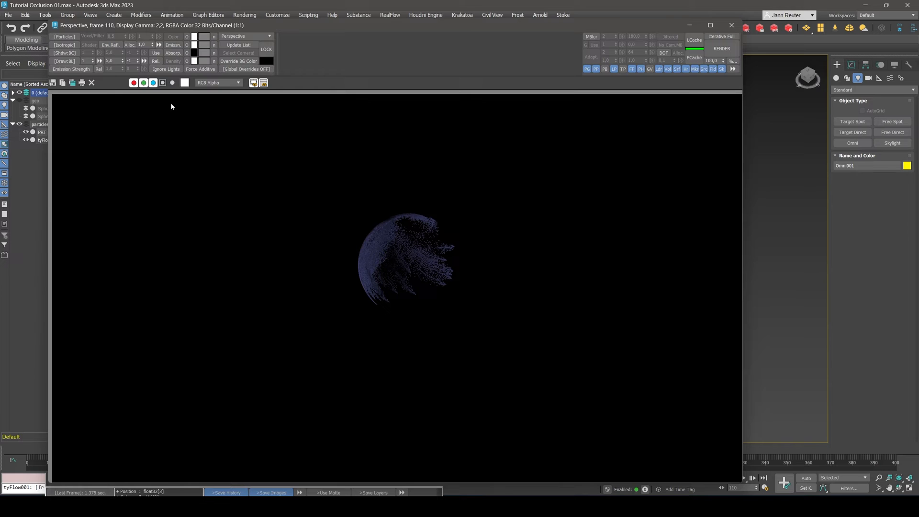
pyautogui.click(173, 54)
pyautogui.click(138, 65)
pyautogui.doubleClick(667, 25)
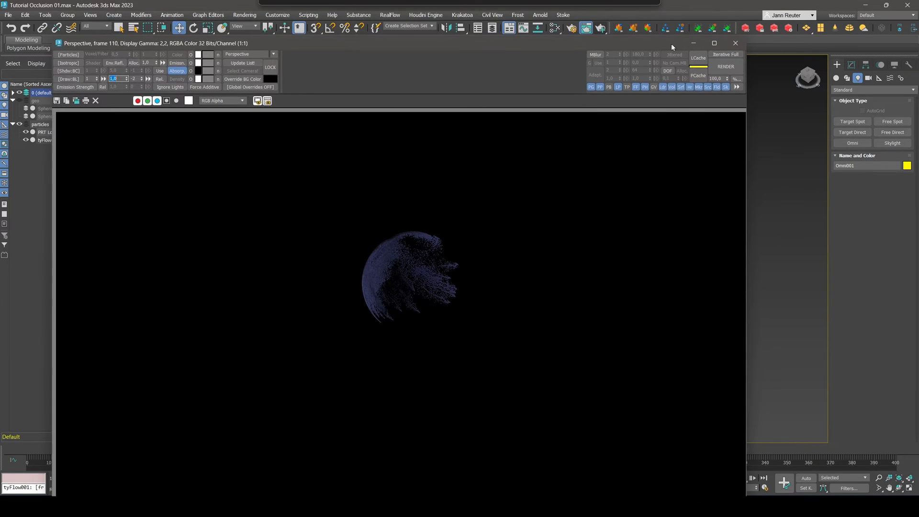
pyautogui.click(731, 55)
pyautogui.click(728, 72)
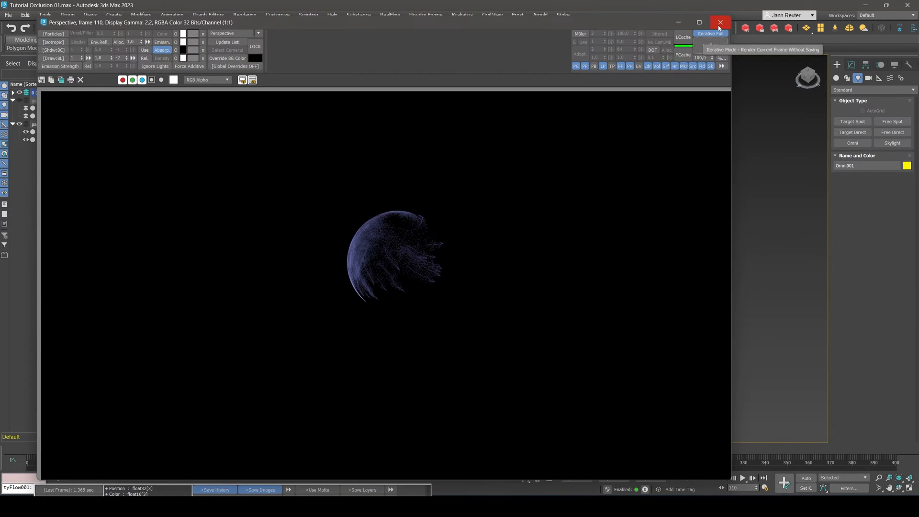
pyautogui.click(719, 23)
# Add a MagmaModifier to the PRT Loader and open its Magma editor.
pyautogui.click(456, 188)
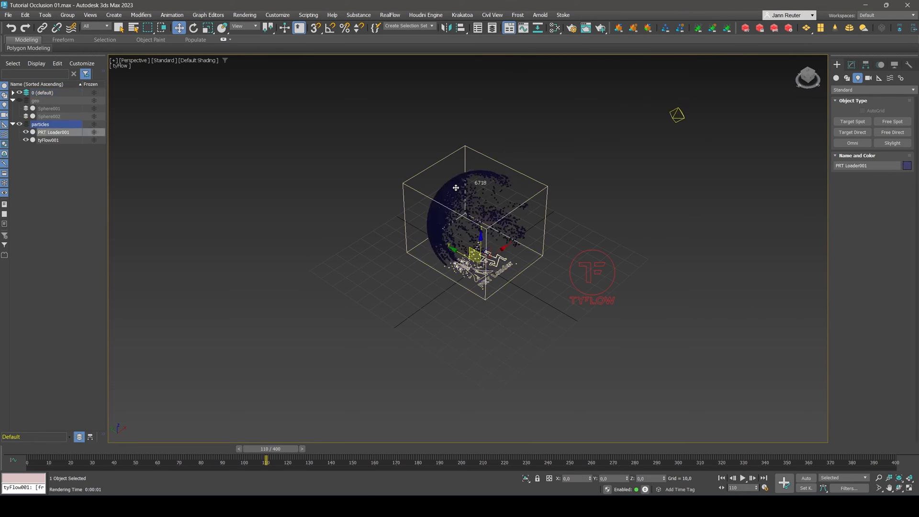
pyautogui.click(851, 64)
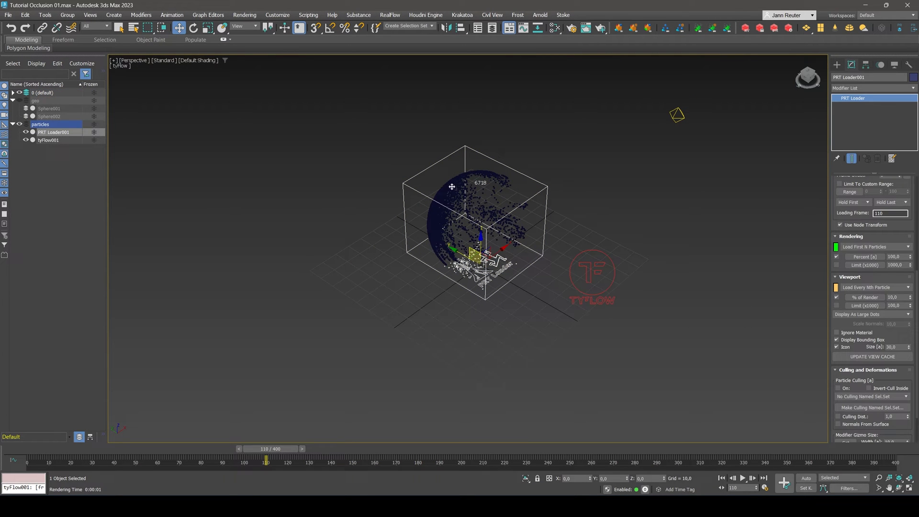
pyautogui.click(867, 89)
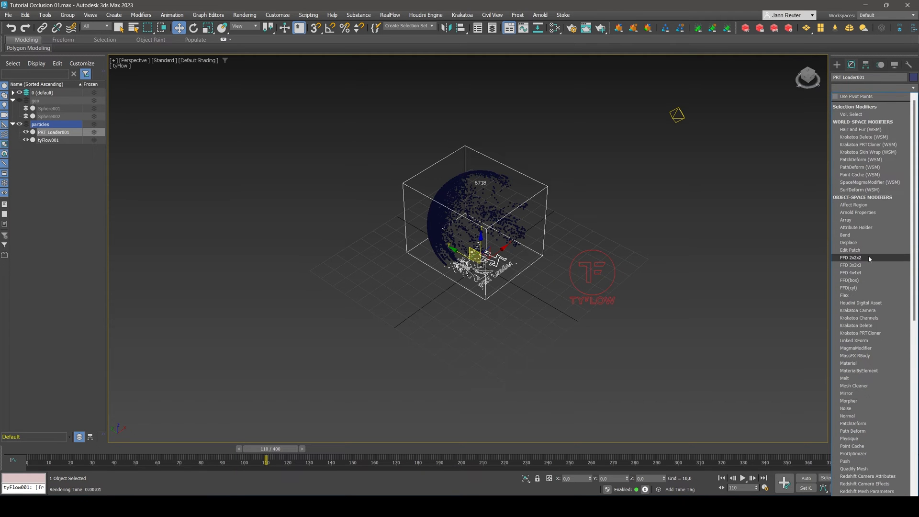
pyautogui.click(860, 348)
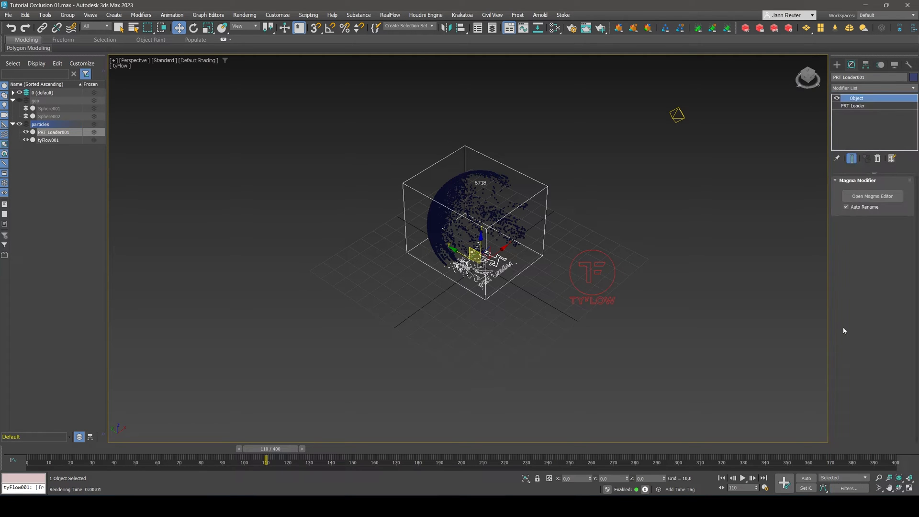
pyautogui.click(872, 196)
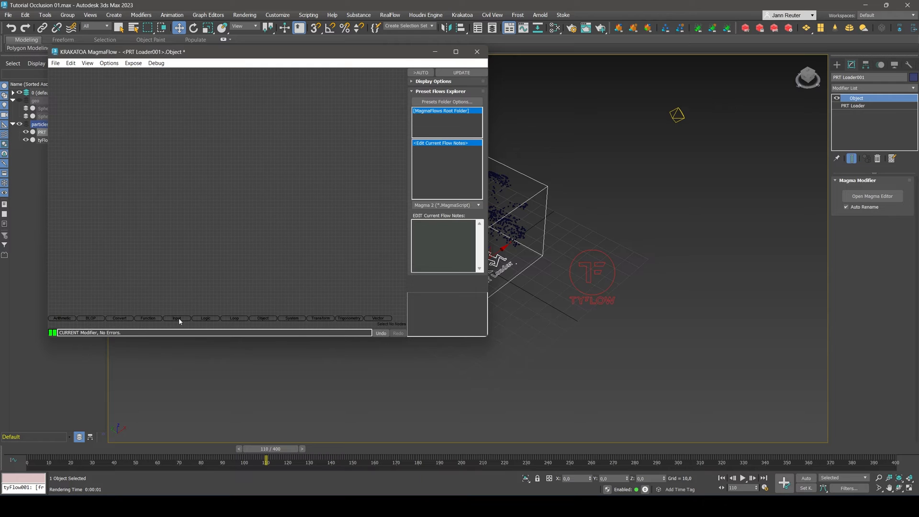
# Add an InputChannel node, show existing channels only, and set its channel to TextureCoord.
pyautogui.click(179, 319)
pyautogui.moveTo(178, 315); pyautogui.dragTo(195, 165)
pyautogui.scroll(-5, 478, 178)
pyautogui.scroll(-5, 478, 178)
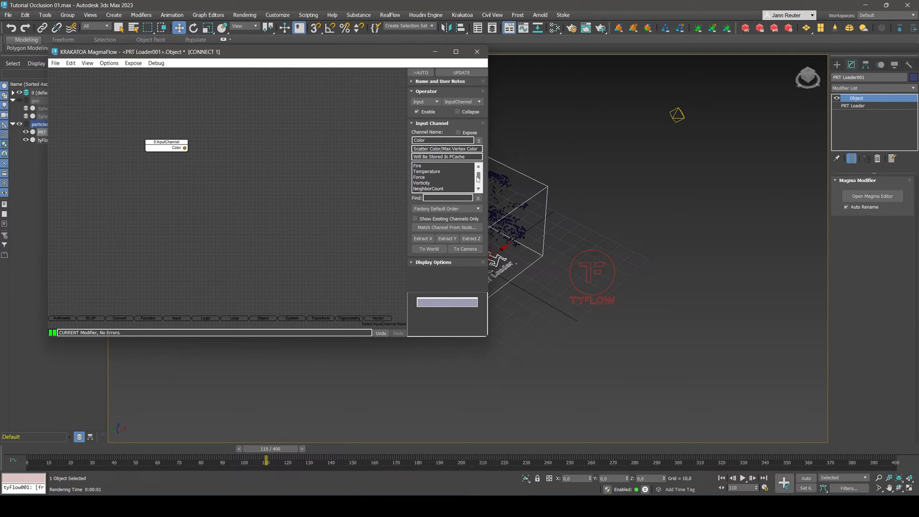
pyautogui.click(415, 219)
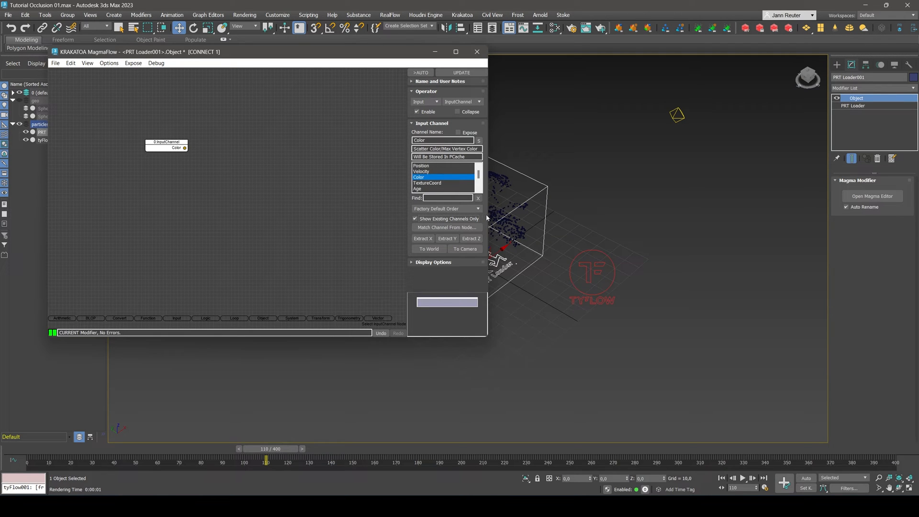
pyautogui.click(427, 187)
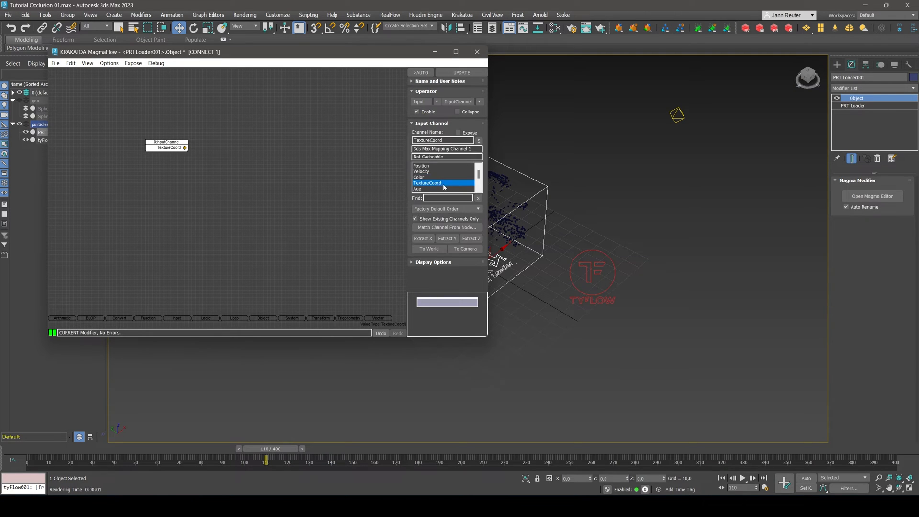
pyautogui.click(217, 187)
pyautogui.click(178, 151)
pyautogui.moveTo(177, 150); pyautogui.dragTo(149, 143)
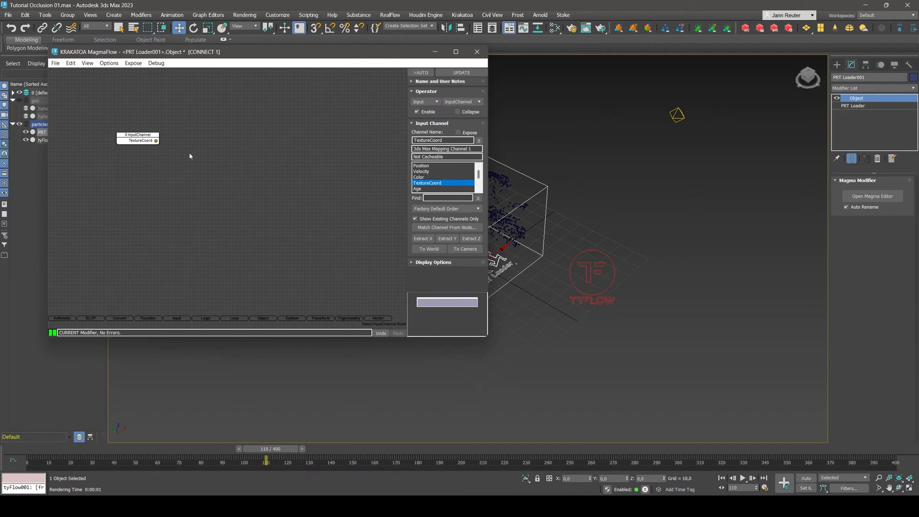
# Split the TextureCoord channel with a Breakout node and connect its X output to the Blend Amount of a new Blend node.
pyautogui.rightClick(159, 154)
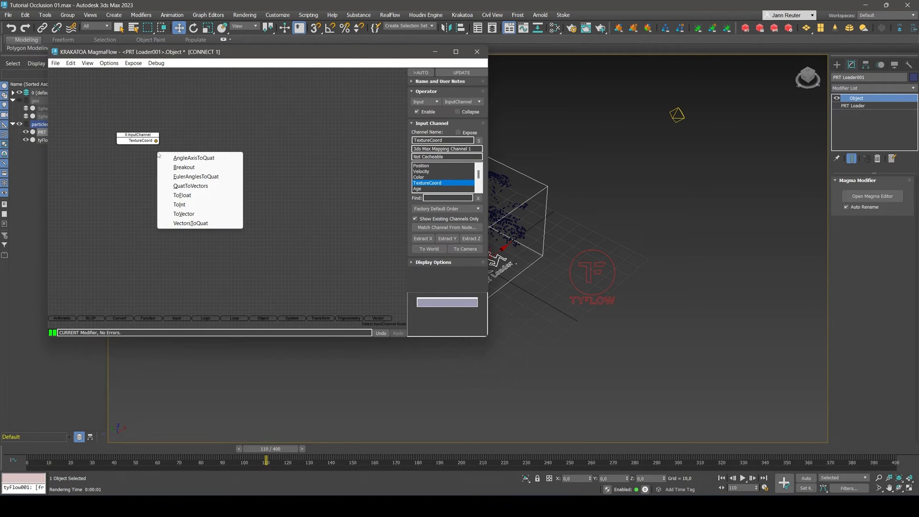
pyautogui.click(183, 167)
pyautogui.moveTo(174, 148); pyautogui.dragTo(243, 145)
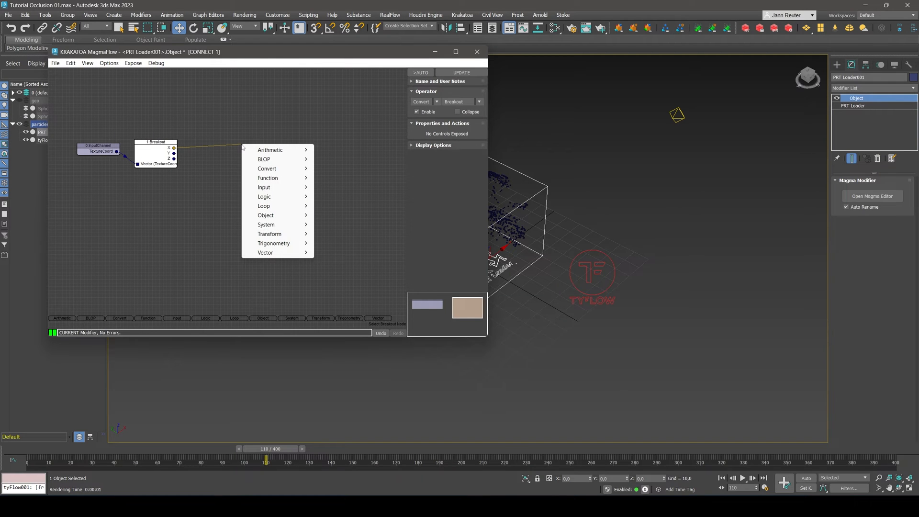
pyautogui.moveTo(277, 178)
pyautogui.click(331, 178)
pyautogui.moveTo(210, 131); pyautogui.dragTo(266, 127)
pyautogui.moveTo(174, 148); pyautogui.dragTo(243, 145)
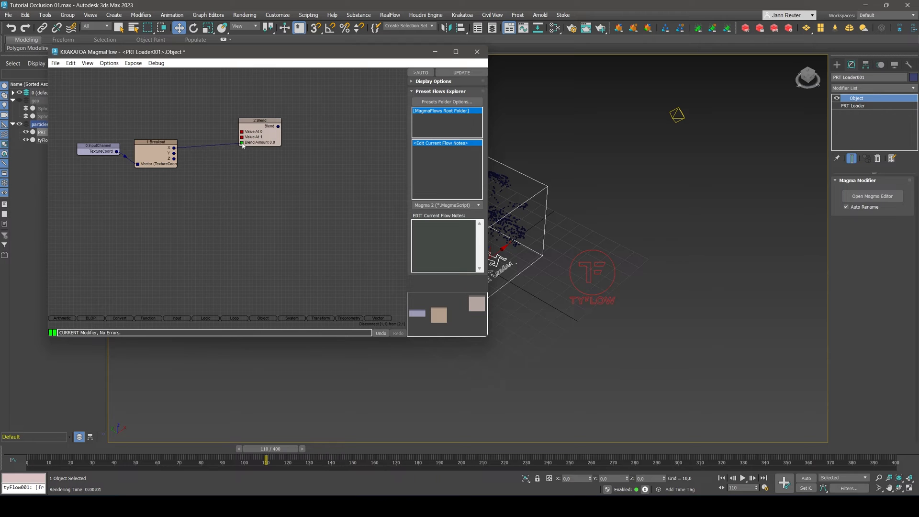
# Add two vector InputValue nodes and connect them to the Blend node's Value At 0 and Value At 1 inputs.
pyautogui.rightClick(190, 112)
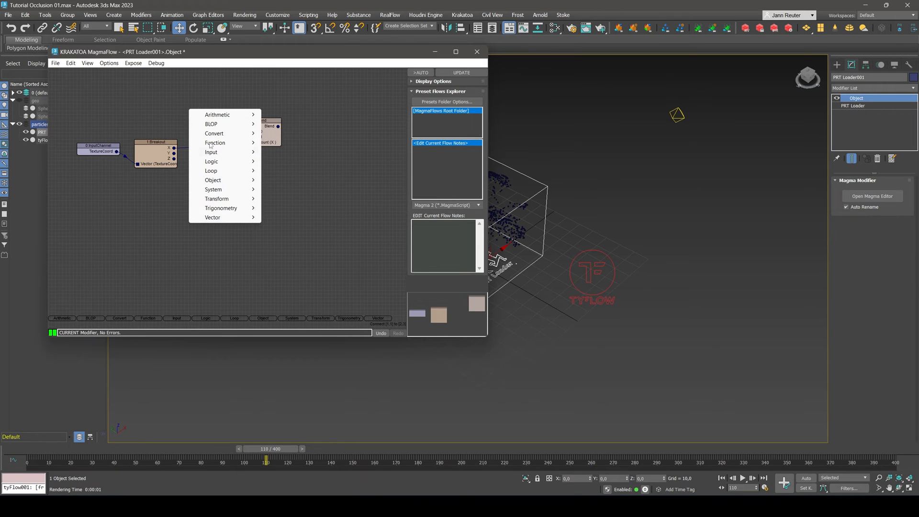
pyautogui.moveTo(232, 151)
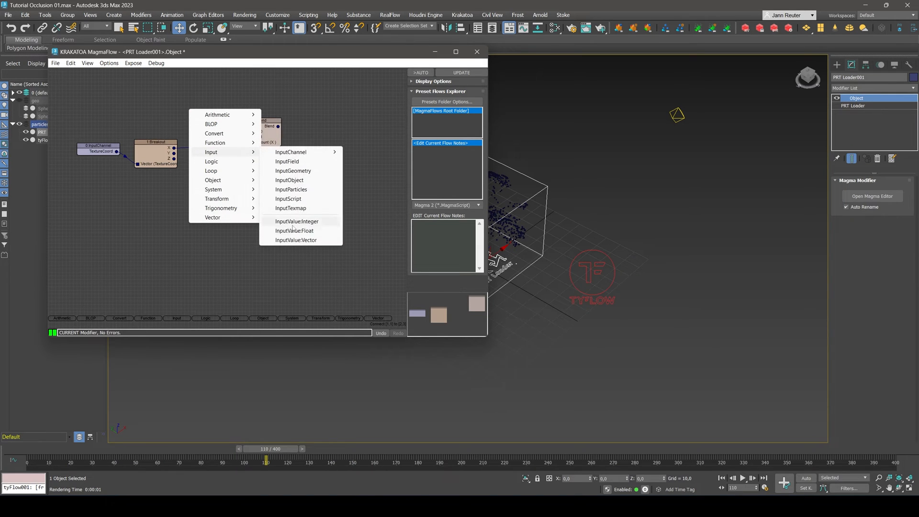
pyautogui.click(300, 240)
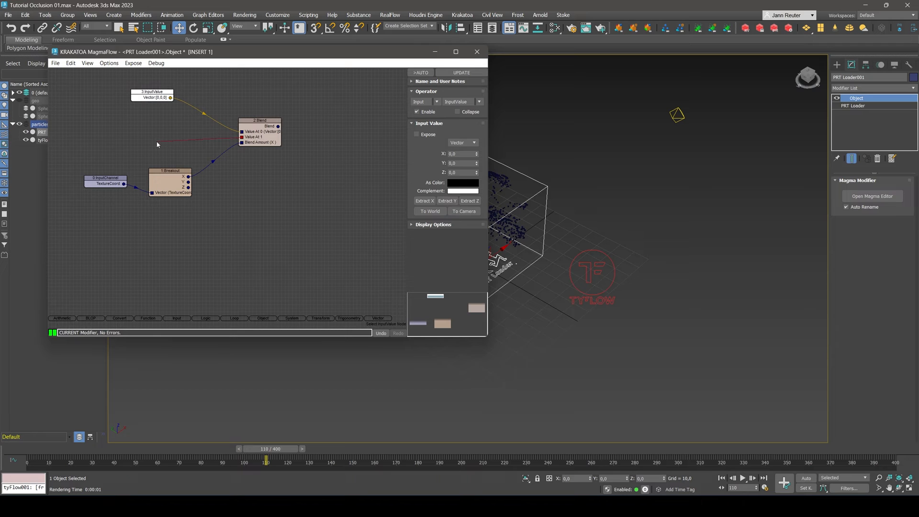
pyautogui.moveTo(168, 130); pyautogui.dragTo(169, 130)
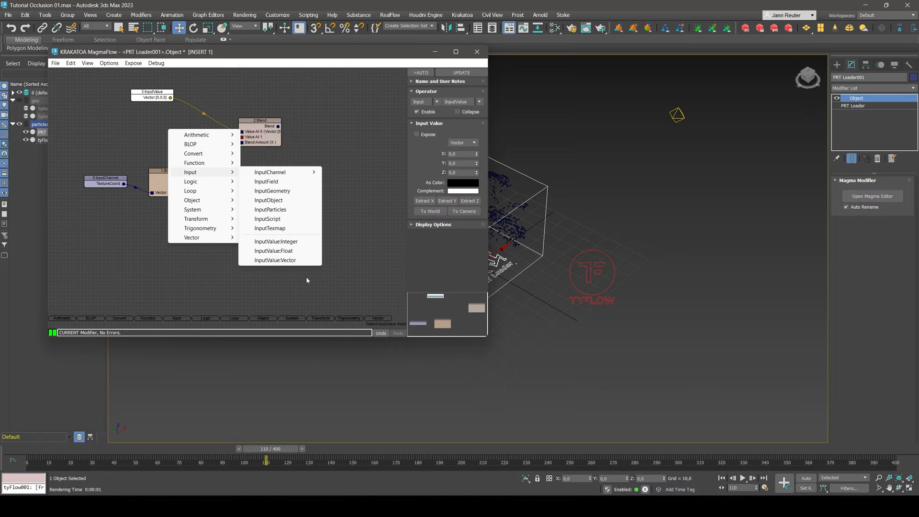
pyautogui.click(297, 266)
# Enable color swatches on the vector InputValue nodes and move the Value At 1 node clear of the other one.
pyautogui.click(89, 64)
pyautogui.moveTo(107, 64)
pyautogui.click(133, 127)
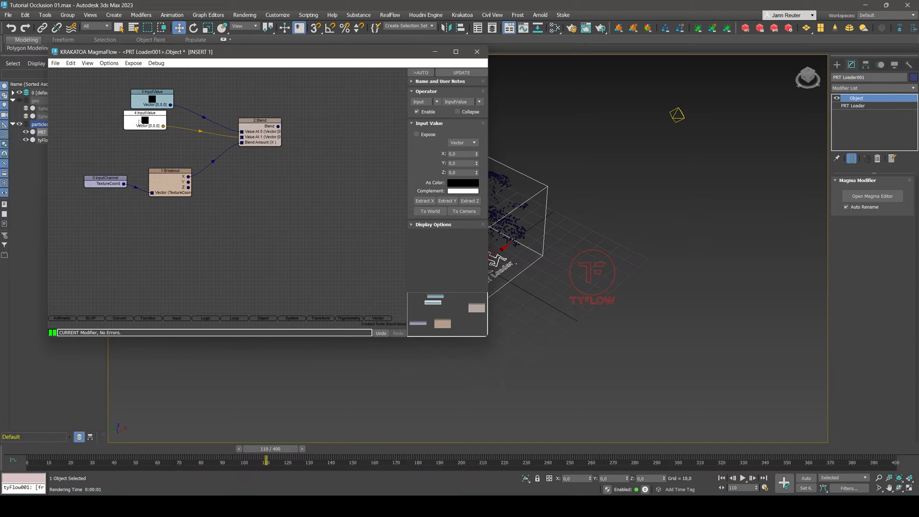
pyautogui.moveTo(138, 128); pyautogui.dragTo(131, 135)
# Set the Value At 0 color to yellow-green (180, 255, 0) and the Value At 1 color to blue (0, 126, 255).
pyautogui.click(152, 99)
pyautogui.moveTo(272, 100); pyautogui.dragTo(267, 90)
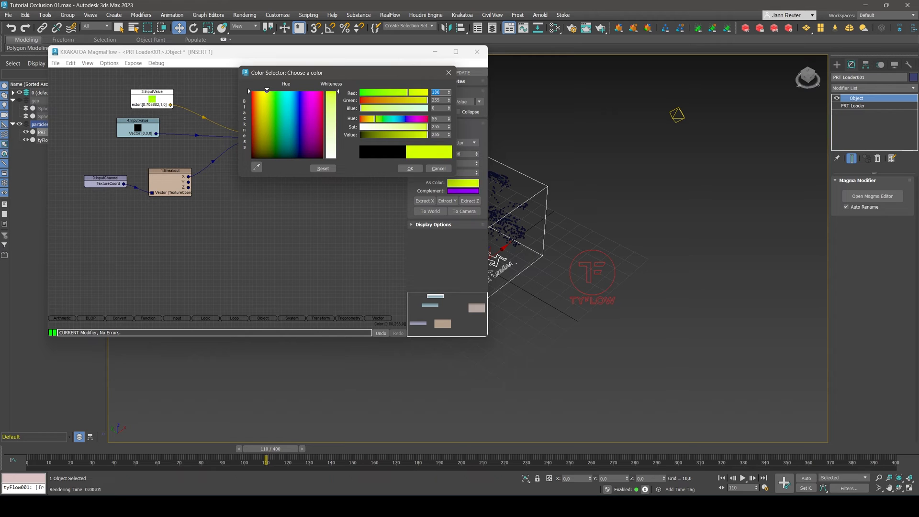
pyautogui.click(413, 168)
pyautogui.click(145, 128)
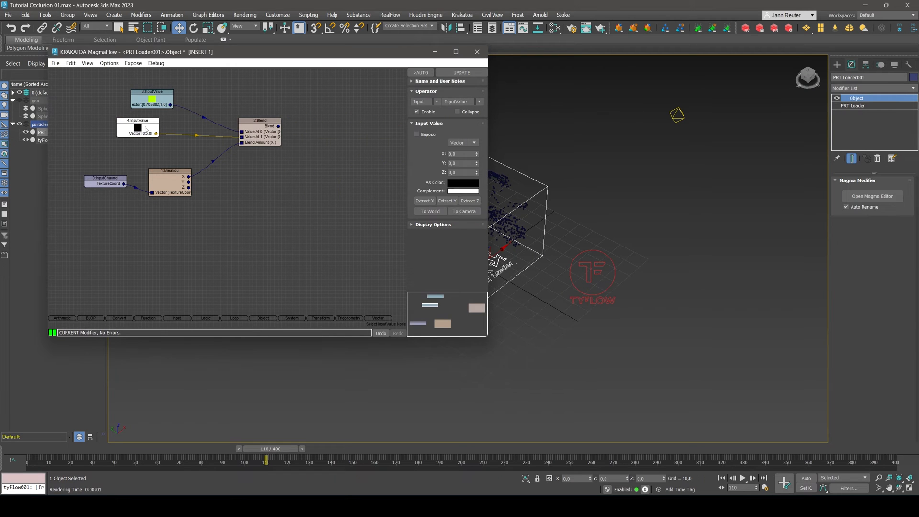
pyautogui.click(460, 184)
pyautogui.moveTo(292, 95); pyautogui.dragTo(295, 91)
pyautogui.click(412, 168)
# Route the Blend result through an Elbow node into two Output nodes.
pyautogui.moveTo(278, 126); pyautogui.dragTo(332, 104)
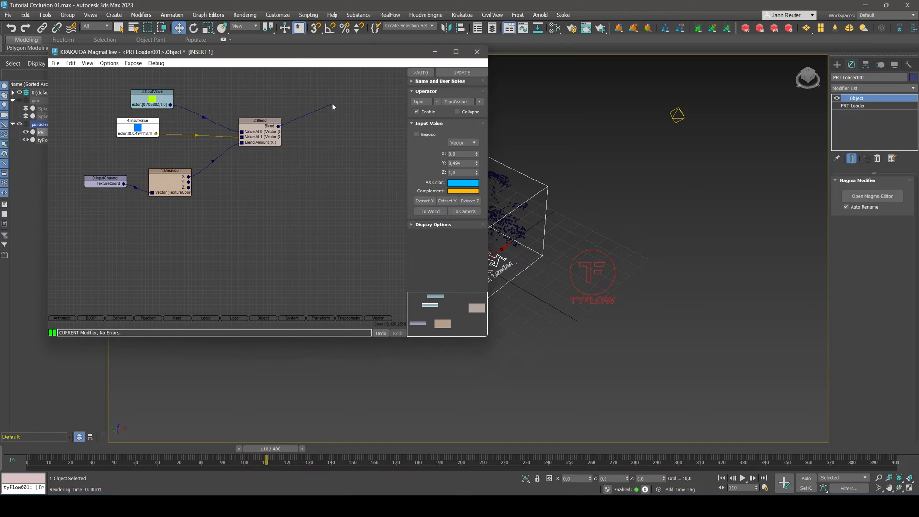
pyautogui.moveTo(364, 184)
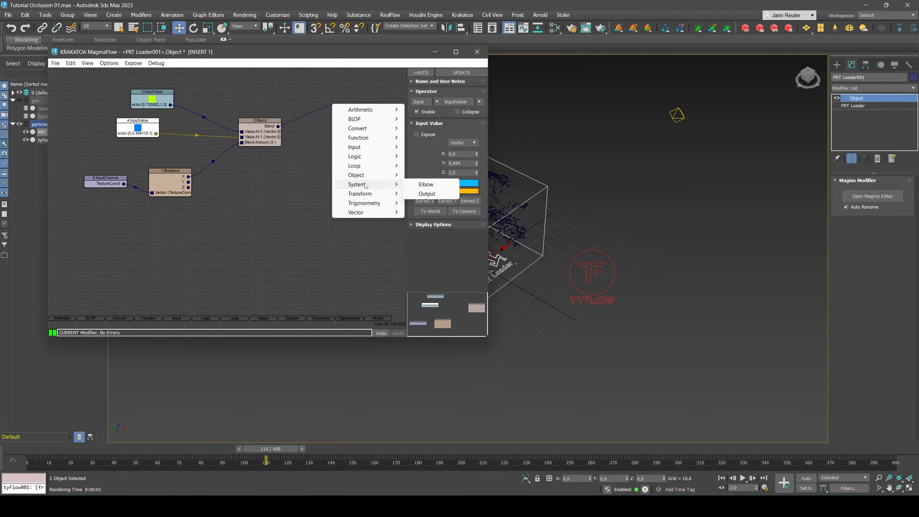
pyautogui.click(430, 185)
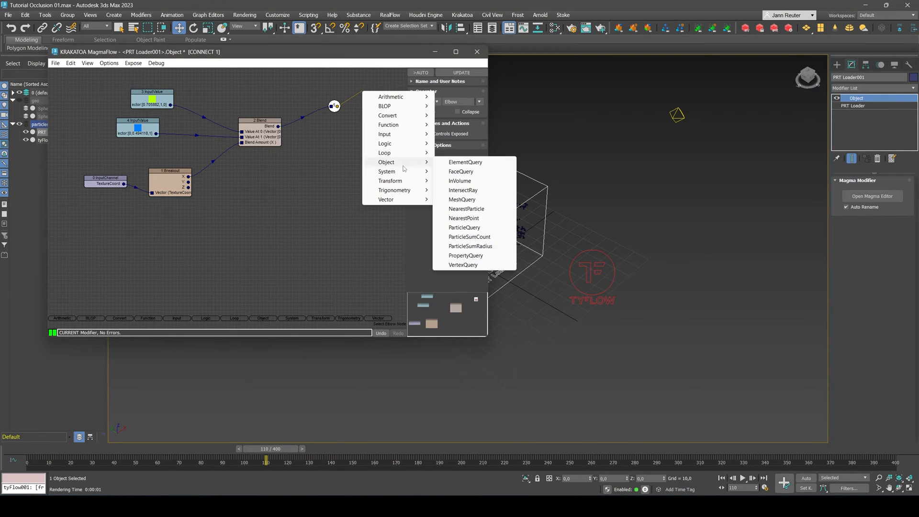
pyautogui.moveTo(398, 171)
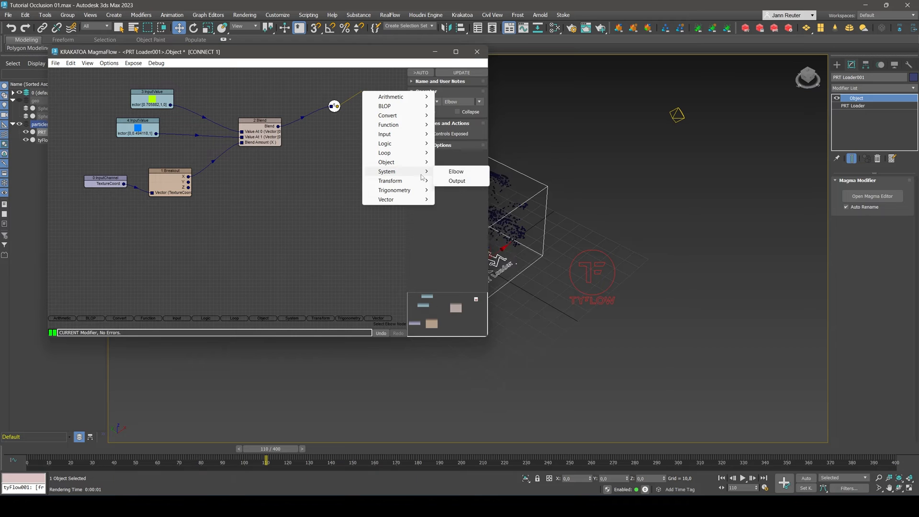
pyautogui.click(448, 181)
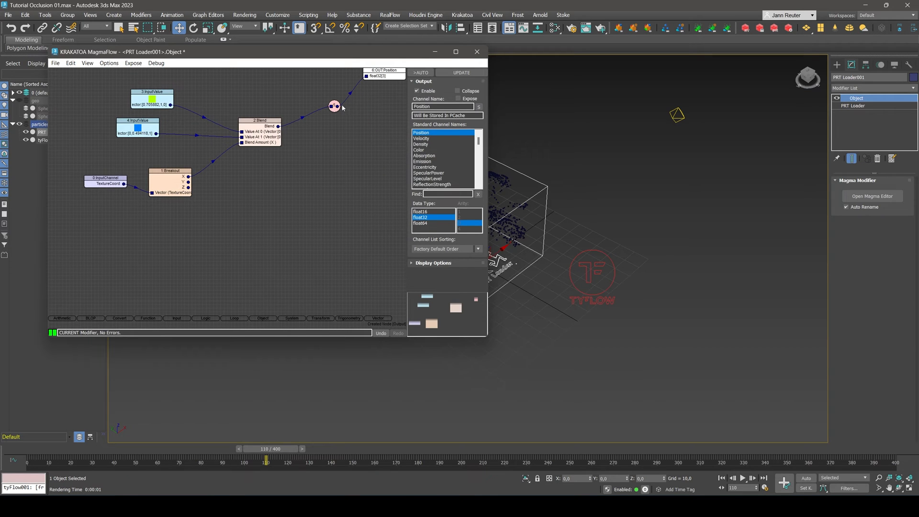
pyautogui.moveTo(340, 107); pyautogui.dragTo(362, 114)
pyautogui.moveTo(400, 195)
pyautogui.click(446, 205)
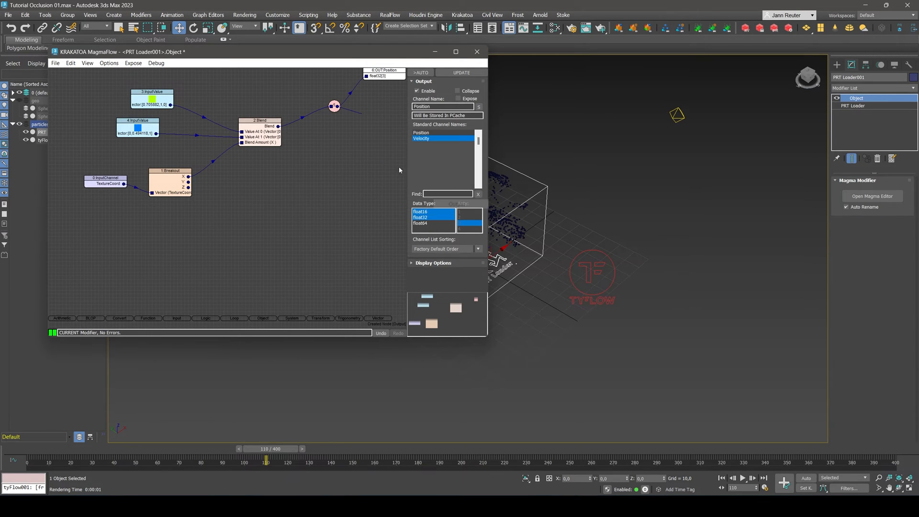
# Set the first Output node's channel to Emission and the second's to PRTViewportColor, and update the flow.
pyautogui.click(391, 76)
pyautogui.click(435, 162)
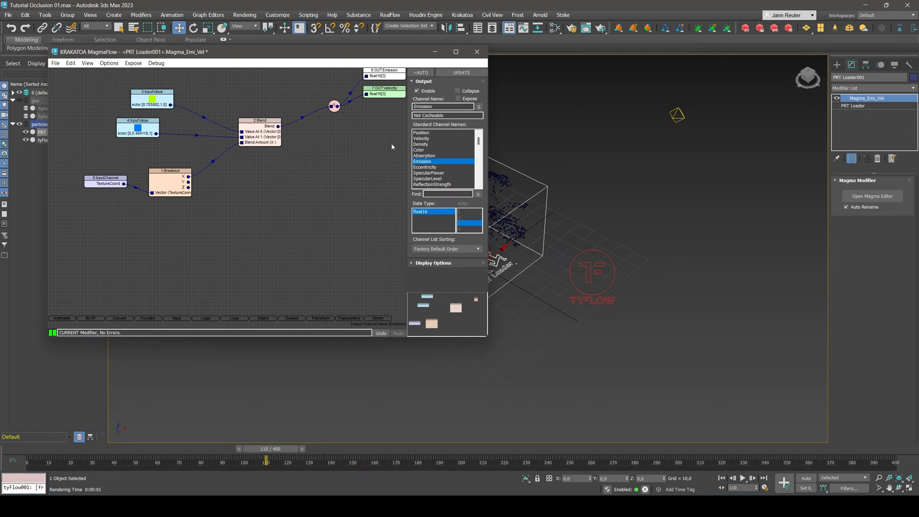
pyautogui.click(392, 94)
pyautogui.click(458, 193)
pyautogui.write('prt')
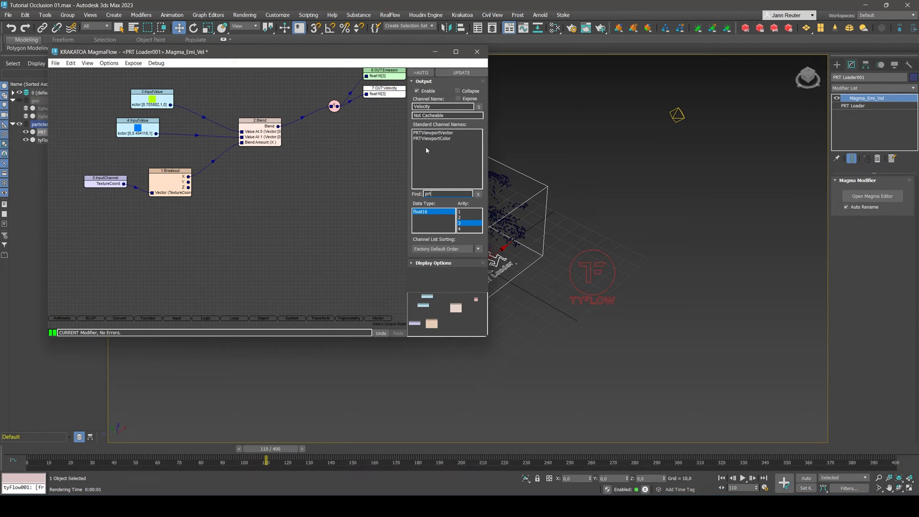
pyautogui.click(434, 138)
pyautogui.click(353, 145)
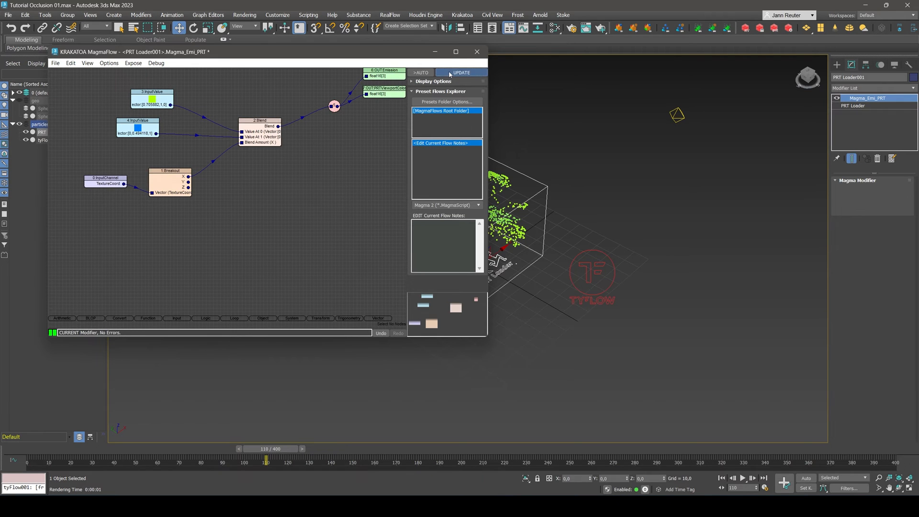
# Move the Magma editor aside to reveal the colored particles and scrub the timeline to frame 140.
pyautogui.moveTo(389, 52); pyautogui.dragTo(386, 89)
pyautogui.rightClick(316, 132)
pyautogui.click(402, 88)
pyautogui.moveTo(386, 91); pyautogui.dragTo(289, 100)
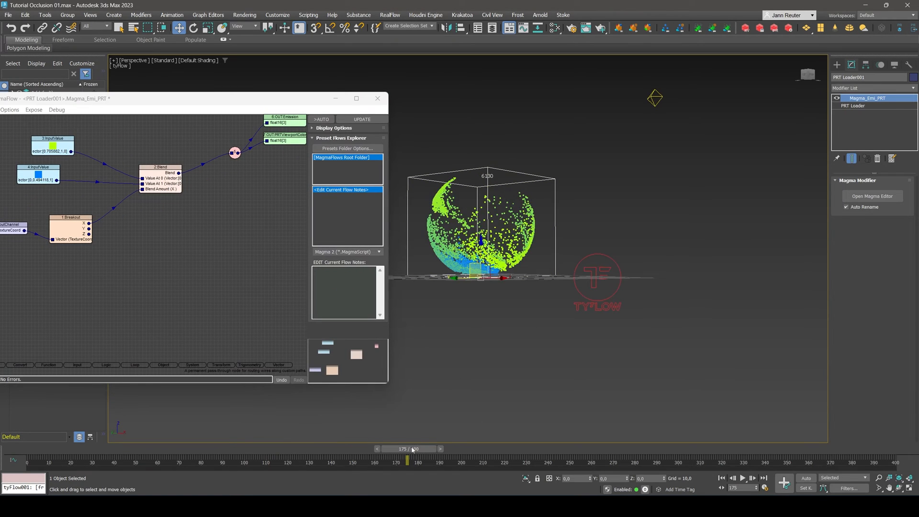
pyautogui.moveTo(412, 450); pyautogui.dragTo(339, 454)
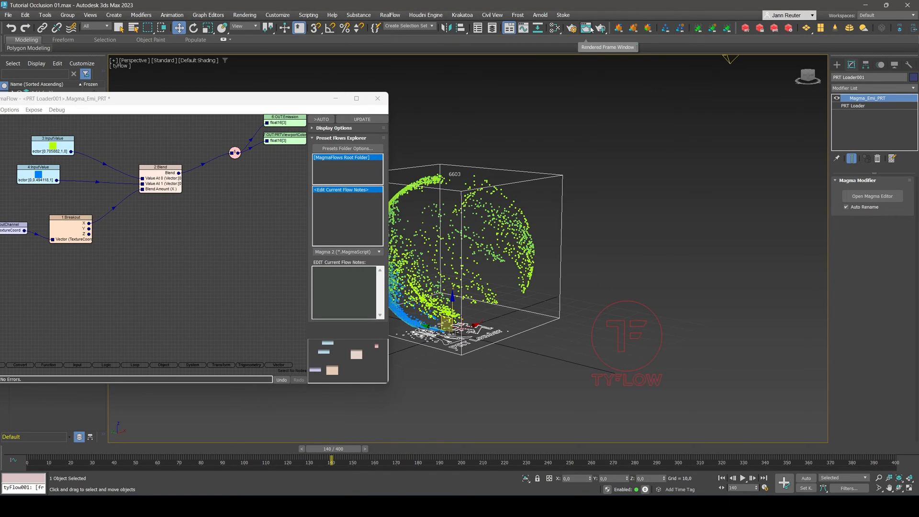
# Enable emission in the rendered frame window, render frame 140, and close the render window.
pyautogui.click(586, 28)
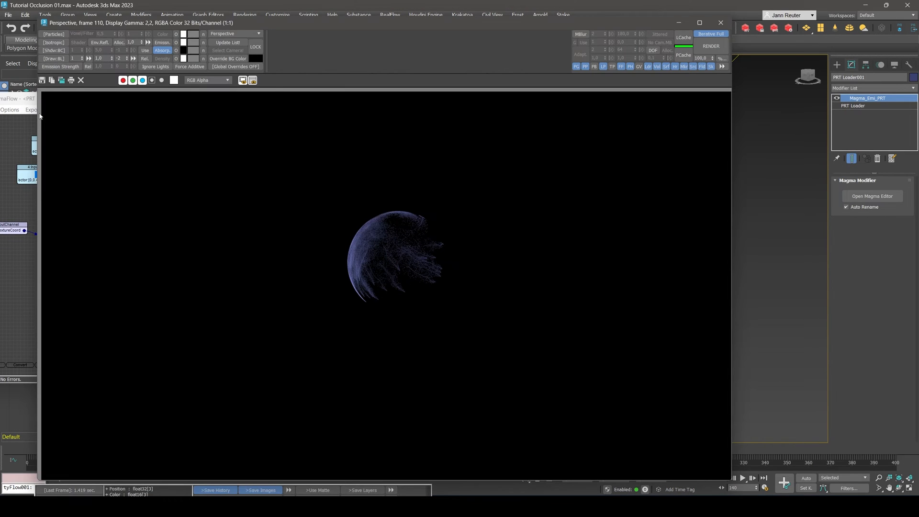
pyautogui.click(162, 42)
pyautogui.moveTo(616, 26); pyautogui.dragTo(588, 49)
pyautogui.click(603, 27)
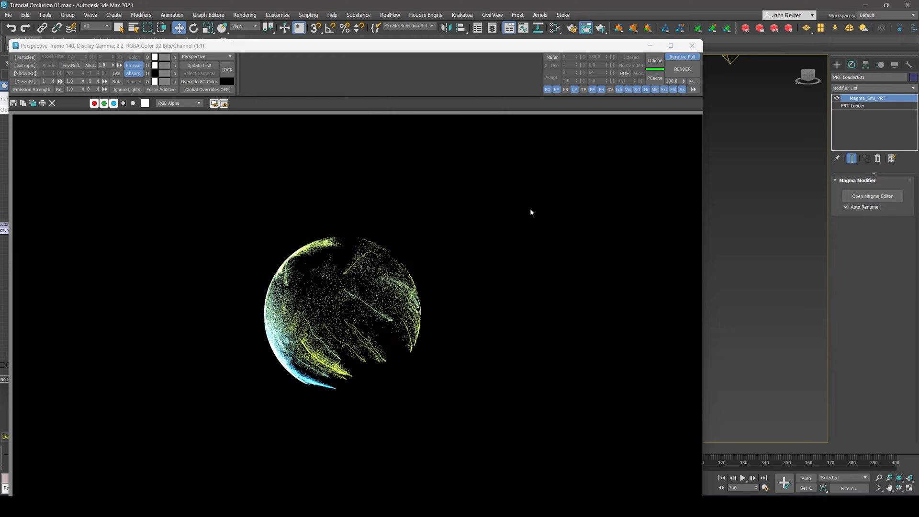
pyautogui.click(692, 45)
# Bring the Magma editor back into view and shift the Breakout, Blend and color InputValue nodes away from the outputs.
pyautogui.click(193, 104)
pyautogui.moveTo(194, 104); pyautogui.dragTo(375, 94)
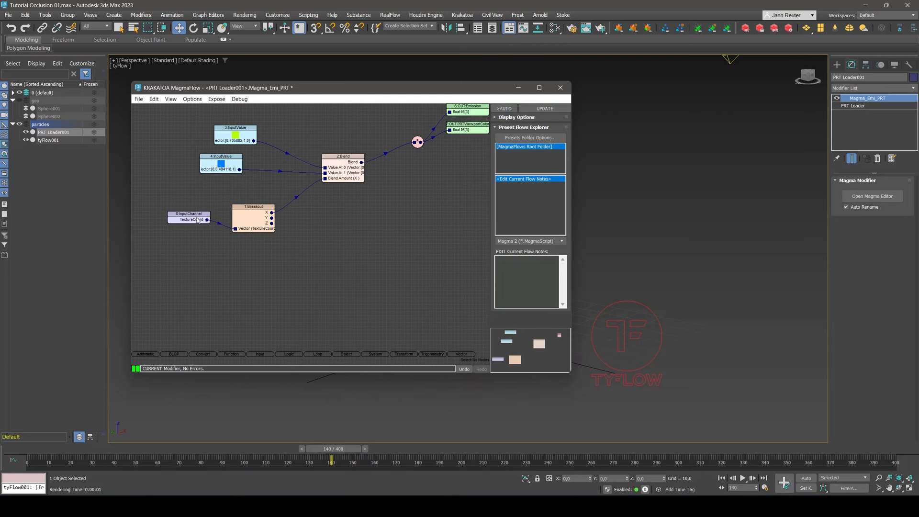
pyautogui.click(233, 221)
pyautogui.moveTo(233, 221); pyautogui.dragTo(205, 207)
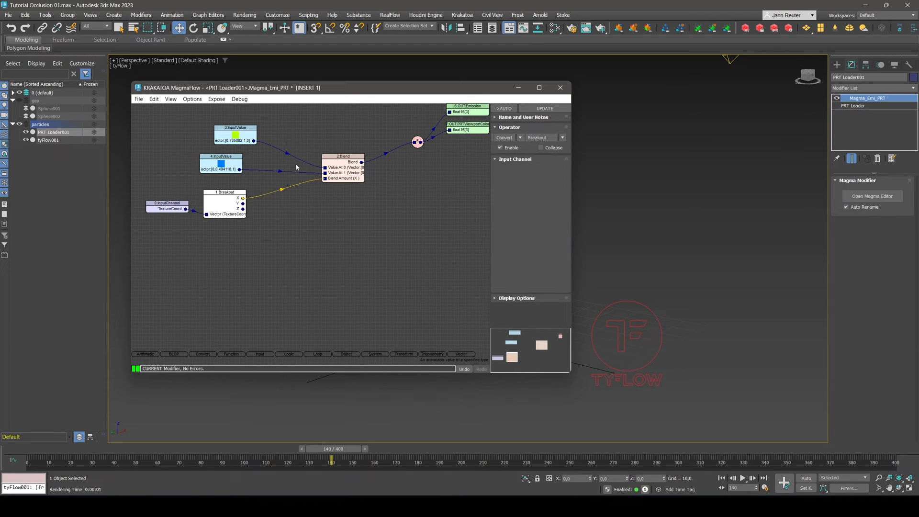
pyautogui.moveTo(338, 161); pyautogui.dragTo(294, 162)
pyautogui.moveTo(220, 163); pyautogui.dragTo(188, 170)
pyautogui.moveTo(225, 134); pyautogui.dragTo(186, 135)
pyautogui.click(277, 236)
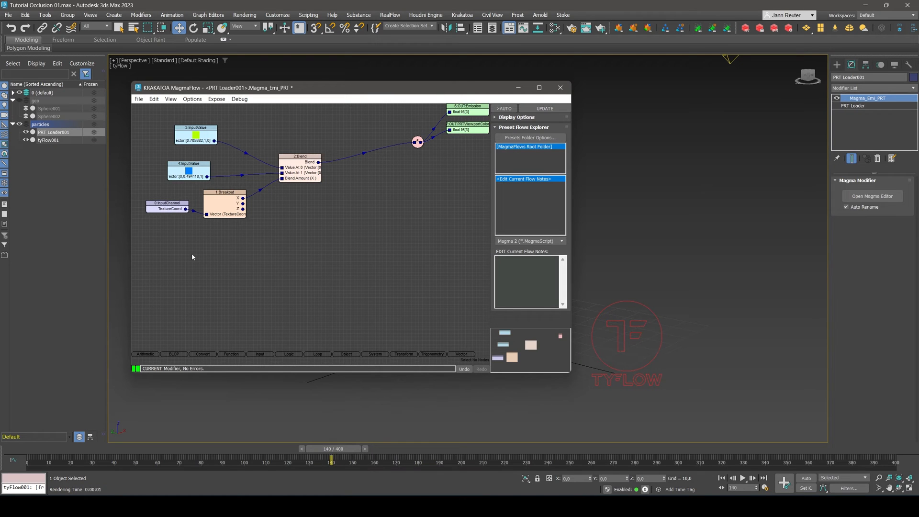
# Add a Velocity InputChannel, feed it into a Magnitude node, and multiply the result by 0.5.
pyautogui.press('i')
pyautogui.moveTo(225, 252)
pyautogui.click(299, 258)
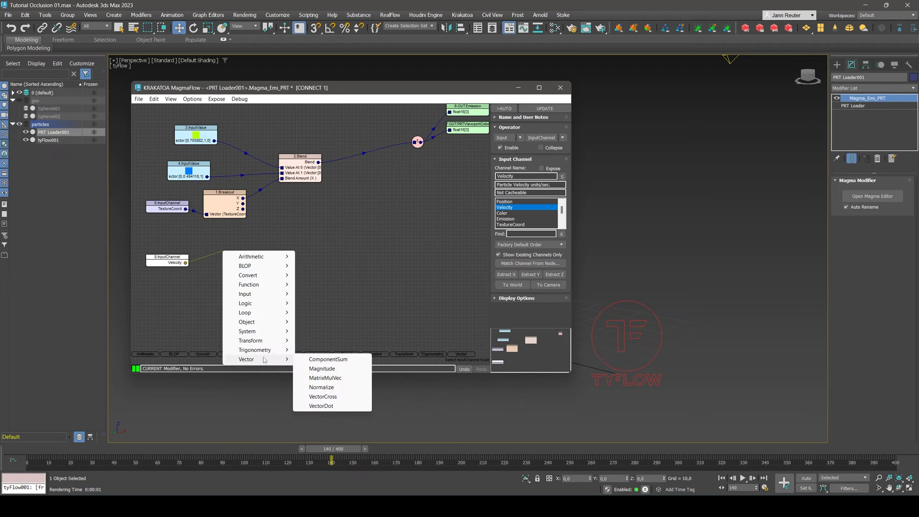
pyautogui.click(333, 369)
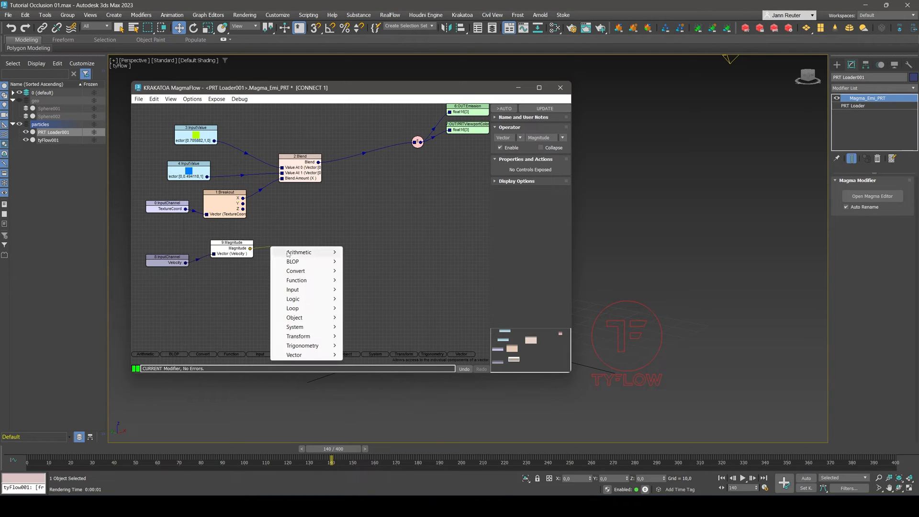
pyautogui.moveTo(288, 255)
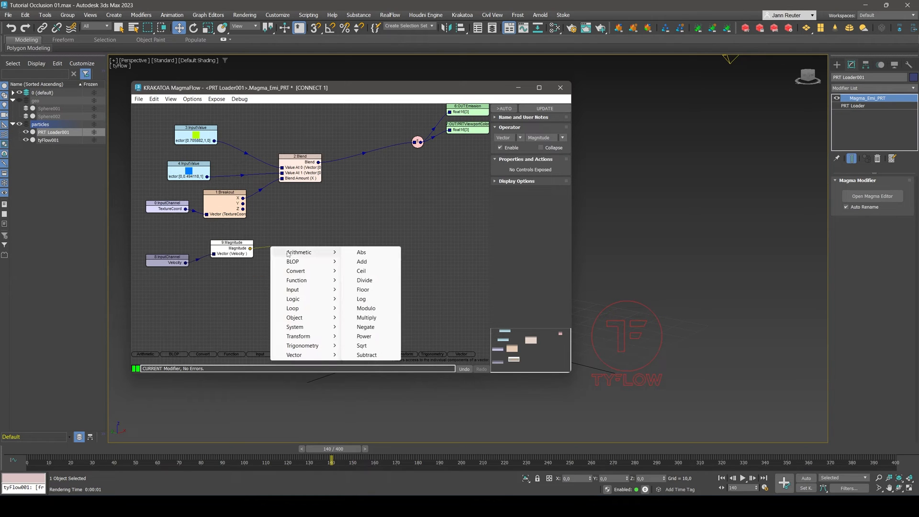
pyautogui.click(367, 318)
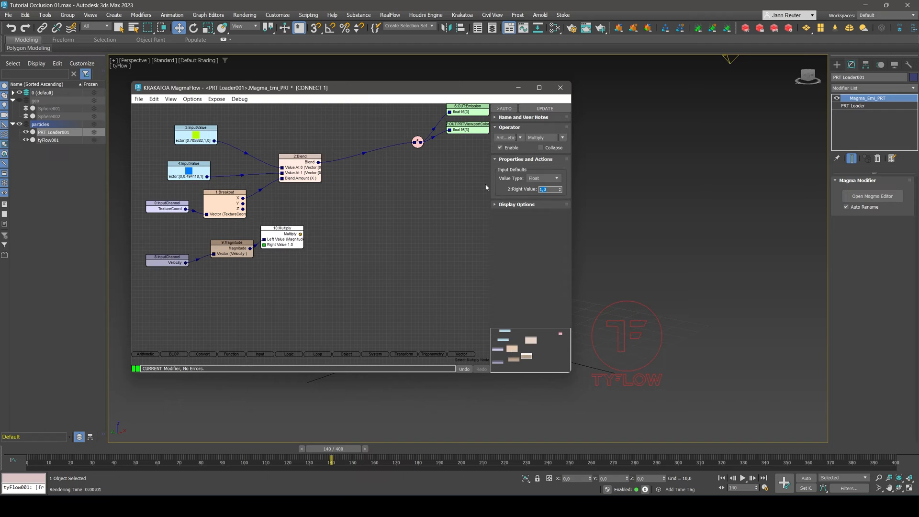
pyautogui.write(',5')
pyautogui.press('Return')
pyautogui.click(484, 182)
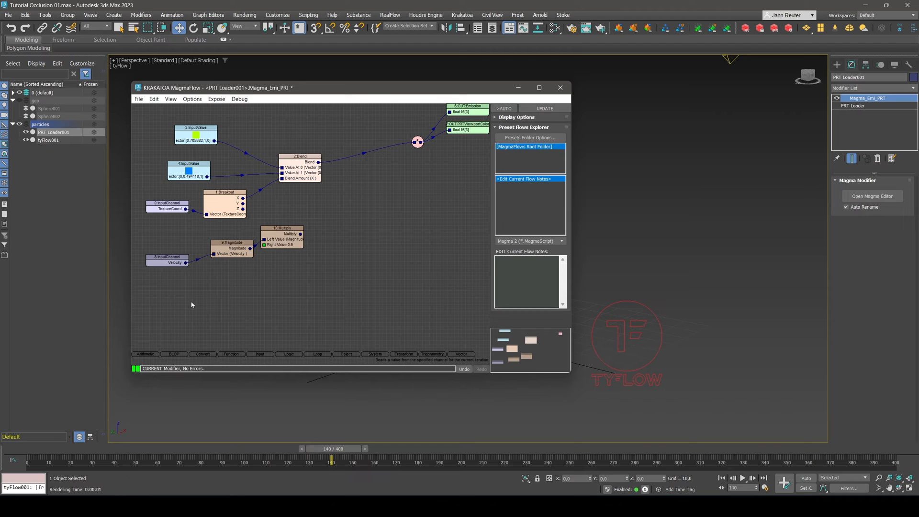
# Add another InputChannel node below the velocity branch and set its channel to Age.
pyautogui.press('i')
pyautogui.press('c')
pyautogui.moveTo(206, 259); pyautogui.dragTo(198, 303)
pyautogui.click(531, 234)
pyautogui.write('ag')
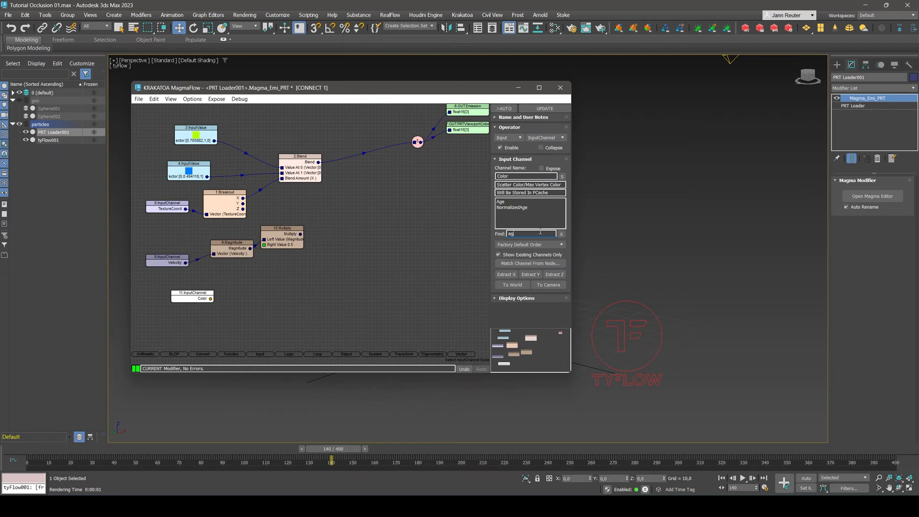
pyautogui.click(501, 202)
# Open the editor of the tyFlow001 object and move Event_004 slightly upward in the flow.
pyautogui.click(96, 140)
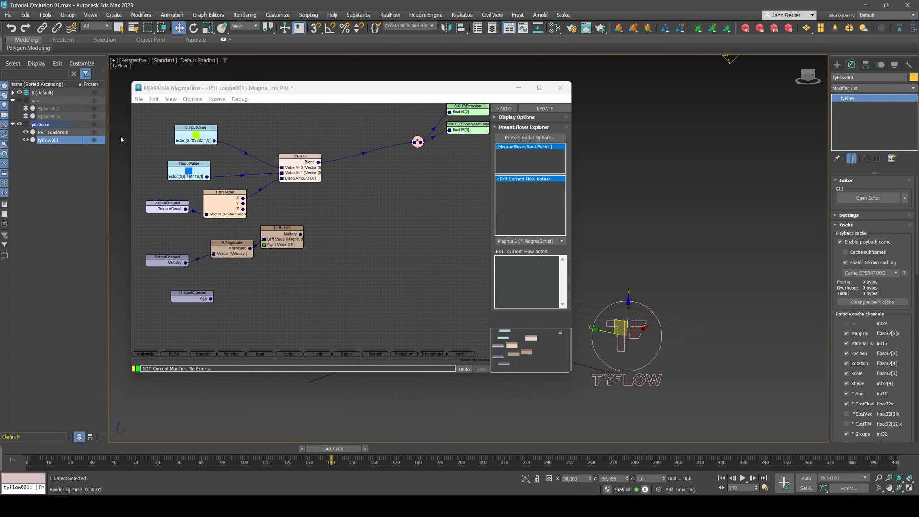
pyautogui.click(865, 199)
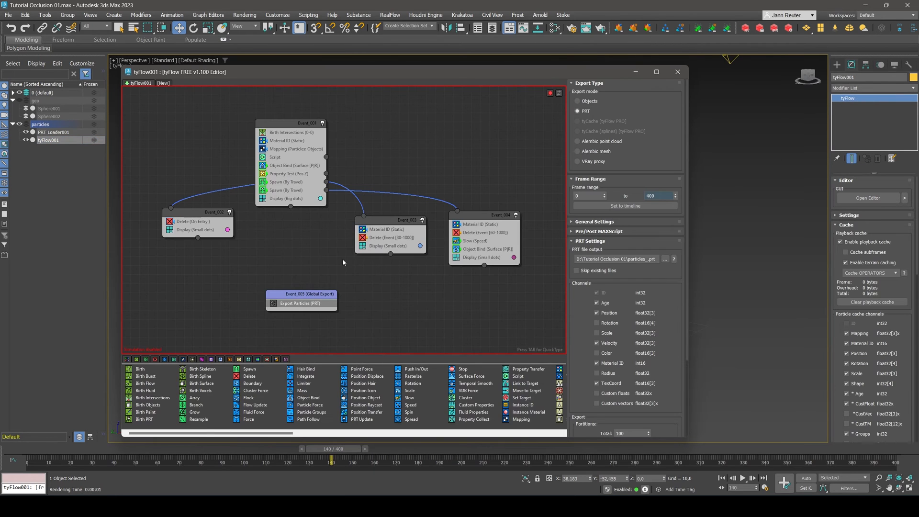
pyautogui.moveTo(479, 215); pyautogui.dragTo(472, 194)
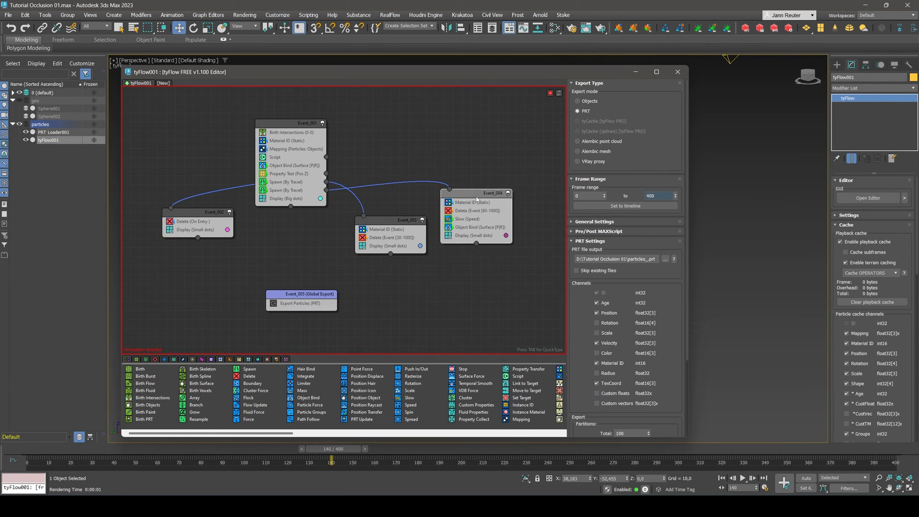
# Check the age range of the Delete operator in Event_004 and the scene's frame rate in the time configuration.
pyautogui.click(491, 212)
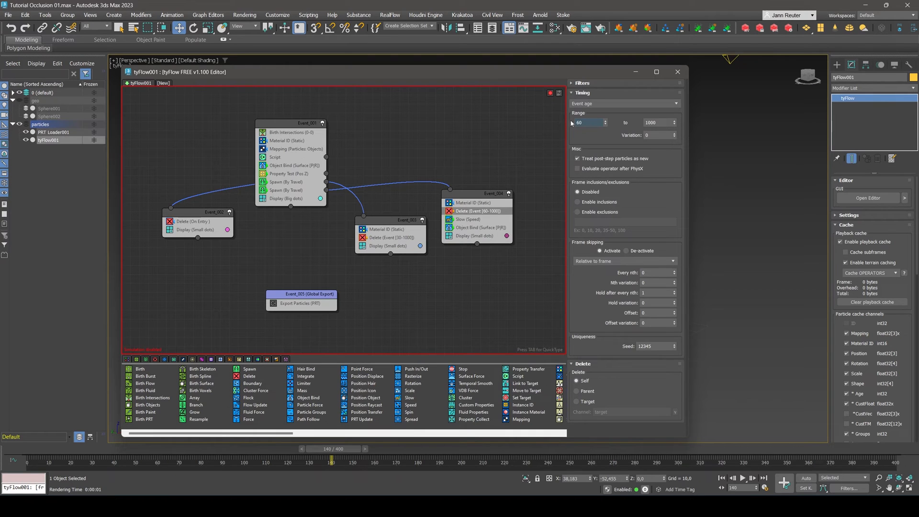
pyautogui.click(675, 76)
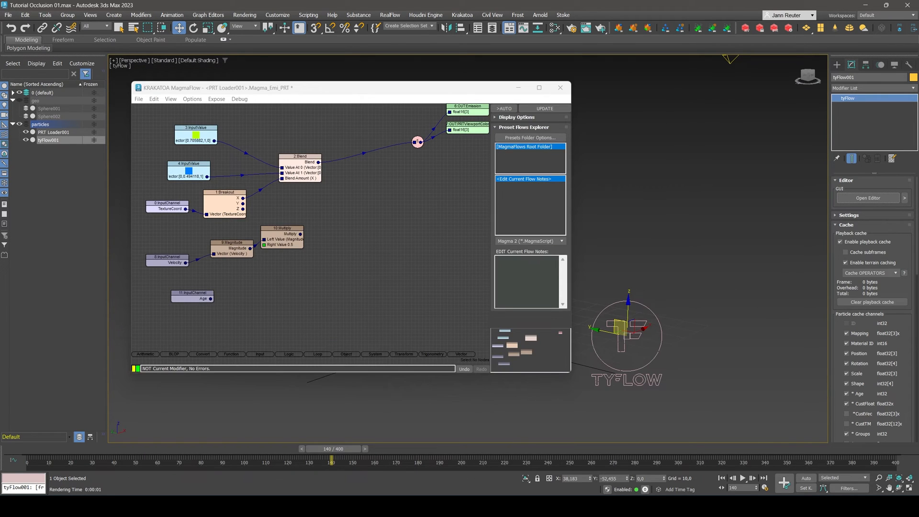
pyautogui.click(764, 489)
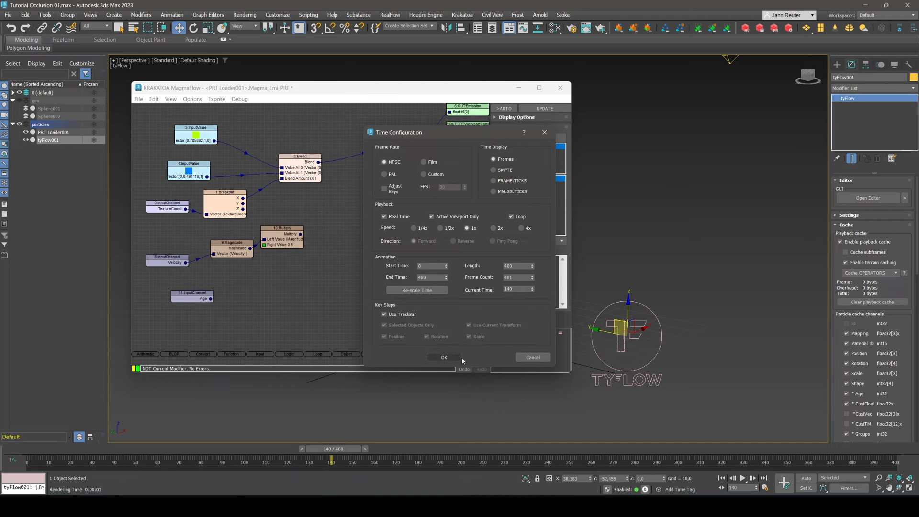
pyautogui.click(450, 358)
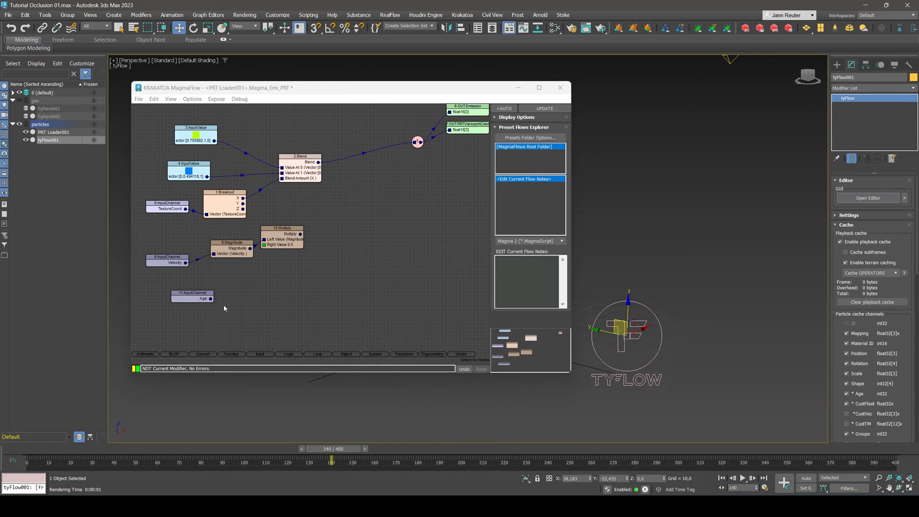
# Feed the Age channel into a new Divide node and set its divisor to 2.0.
pyautogui.moveTo(201, 294); pyautogui.dragTo(191, 294)
pyautogui.rightClick(225, 291)
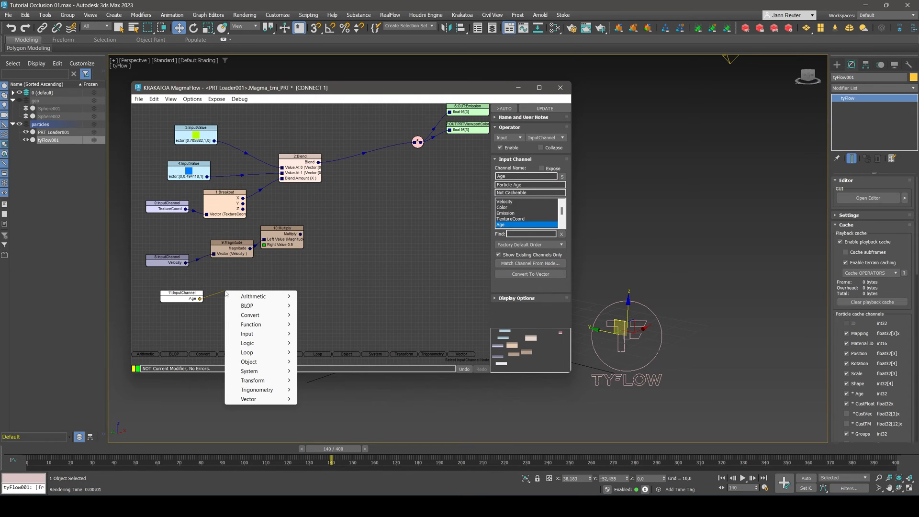
pyautogui.moveTo(271, 297)
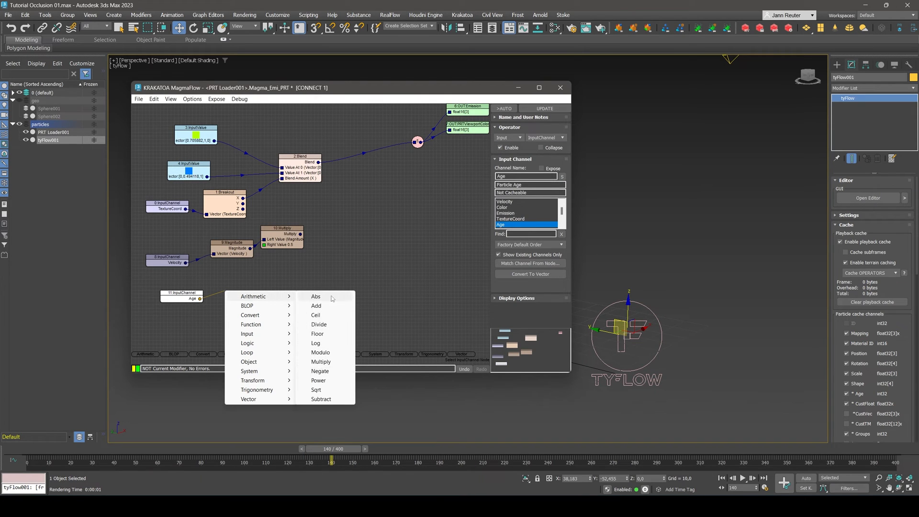
pyautogui.click(335, 326)
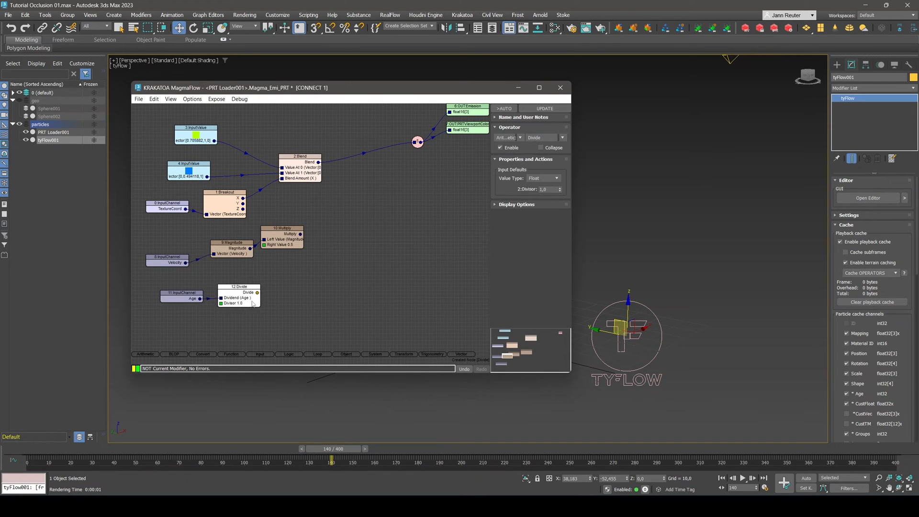
pyautogui.moveTo(550, 190); pyautogui.dragTo(524, 186)
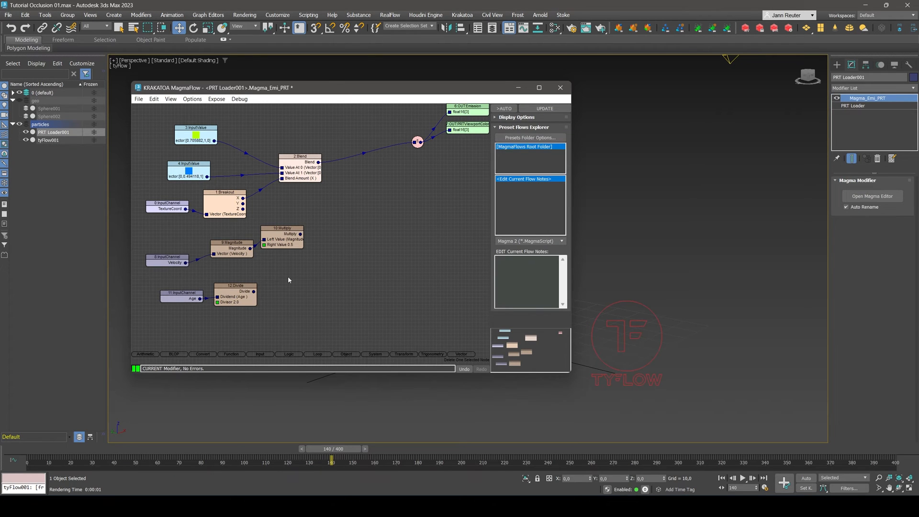
# Add a Subtract node with a left value of 1.0 and feed the Divide result into its right value.
pyautogui.press('a')
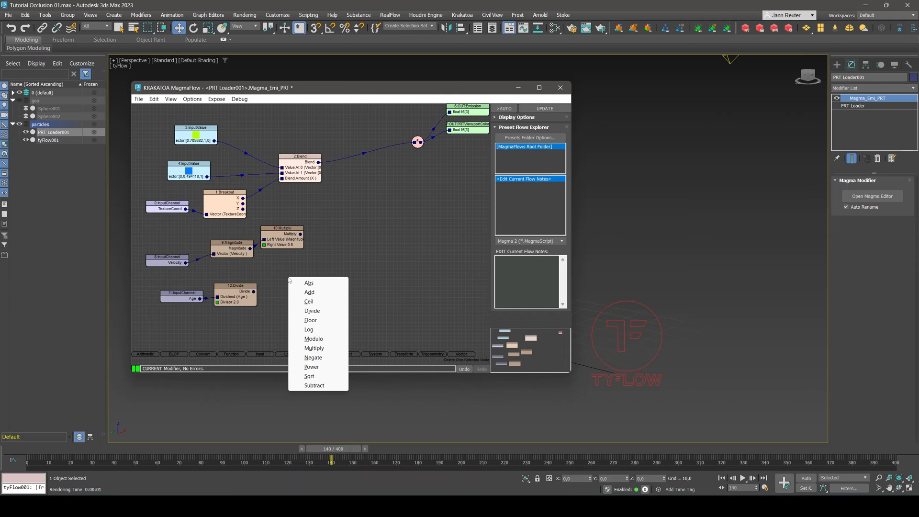
pyautogui.click(314, 386)
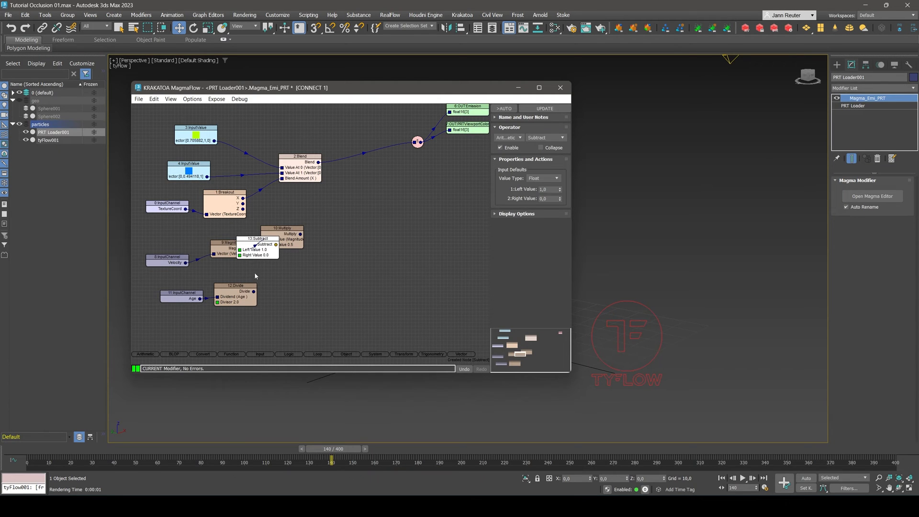
pyautogui.moveTo(266, 255); pyautogui.dragTo(298, 274)
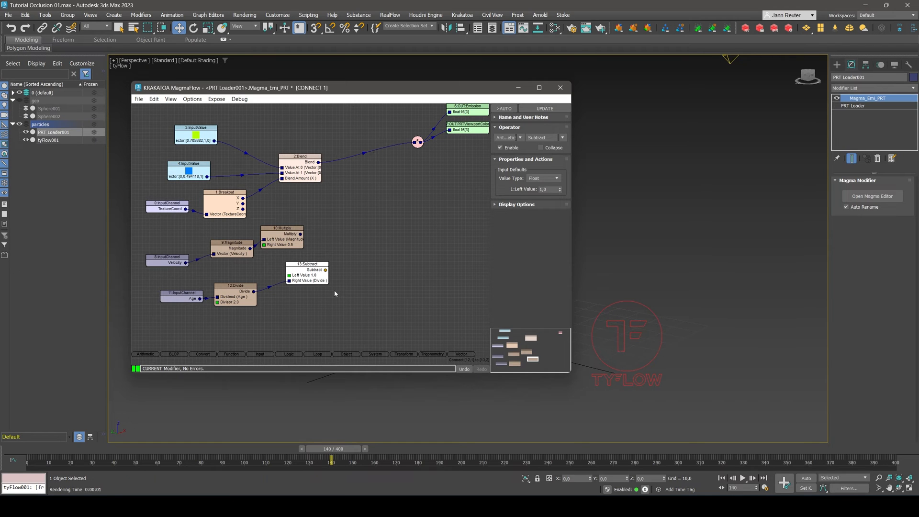
# Multiply the scaled velocity magnitude by the Subtract result in a new Multiply node, and place the Subtract node closer to the Divide node.
pyautogui.moveTo(301, 234); pyautogui.dragTo(366, 235)
pyautogui.moveTo(401, 241)
pyautogui.click(450, 308)
pyautogui.moveTo(320, 206); pyautogui.dragTo(361, 225)
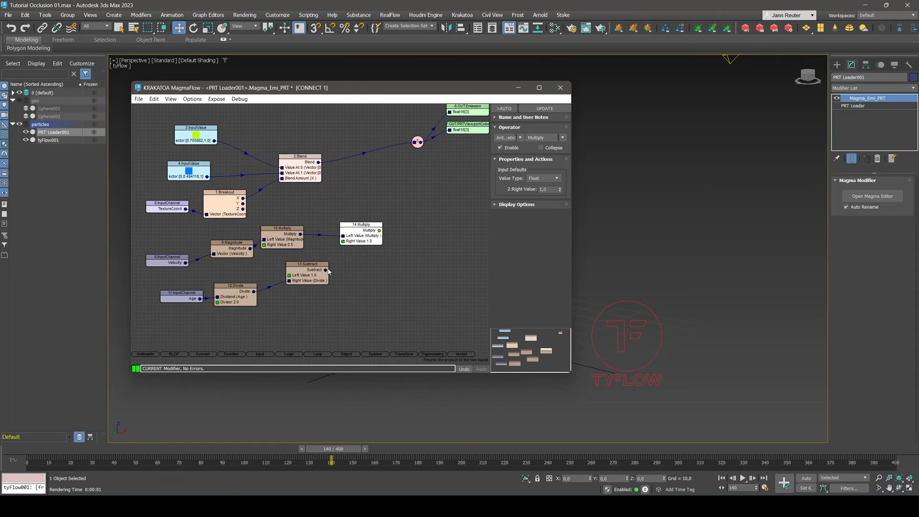
pyautogui.moveTo(326, 270); pyautogui.dragTo(295, 269)
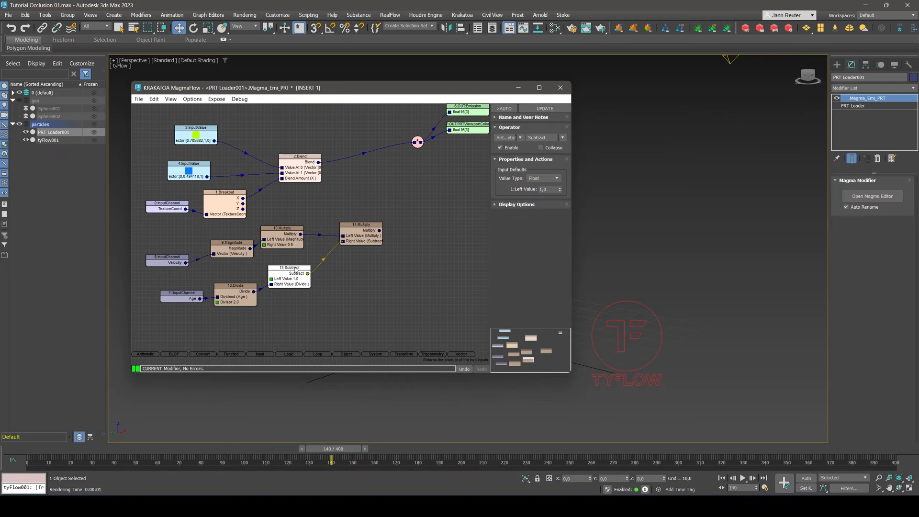
# Select the connection leading from the Blend node toward the Emission and PRTViewportColor outputs.
pyautogui.click(367, 154)
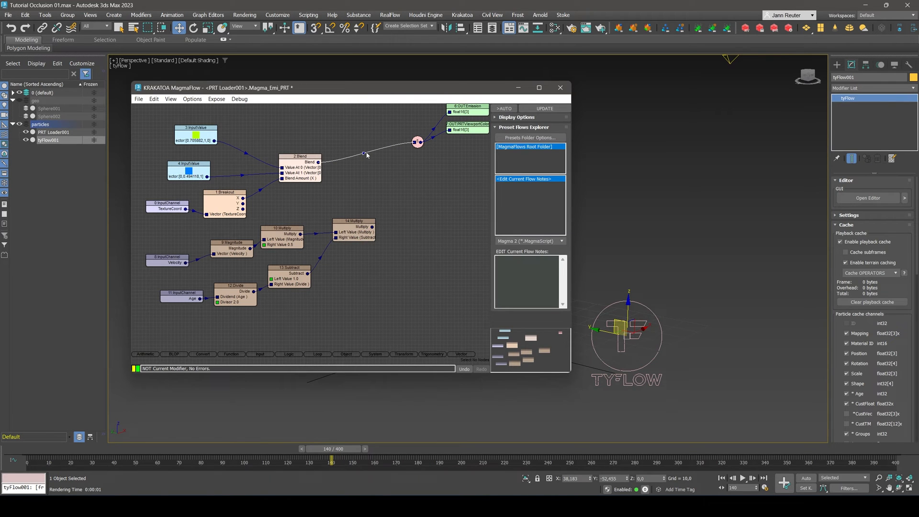
# Multiply the Blend output by the combined velocity-and-age Multiply node and route the result into the elbow feeding Emission and PRTViewportColor.
pyautogui.moveTo(367, 154); pyautogui.dragTo(368, 180)
pyautogui.moveTo(397, 185)
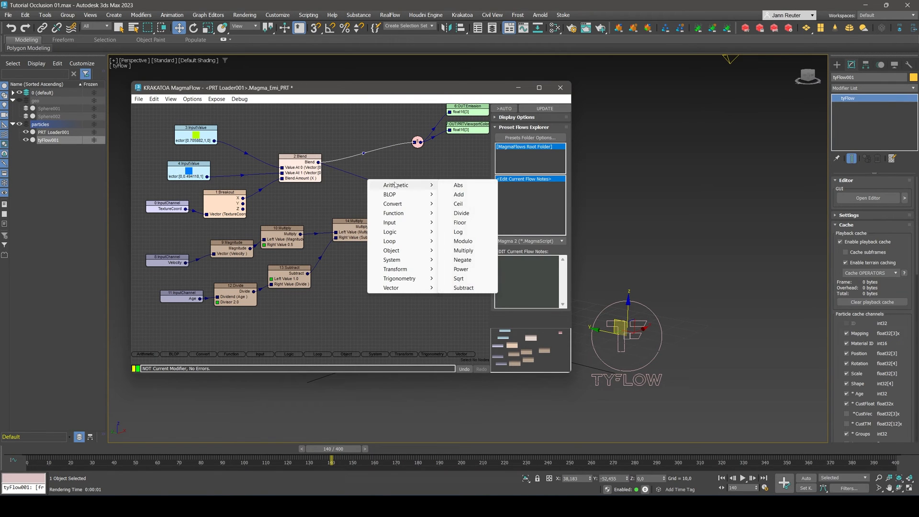
pyautogui.click(467, 253)
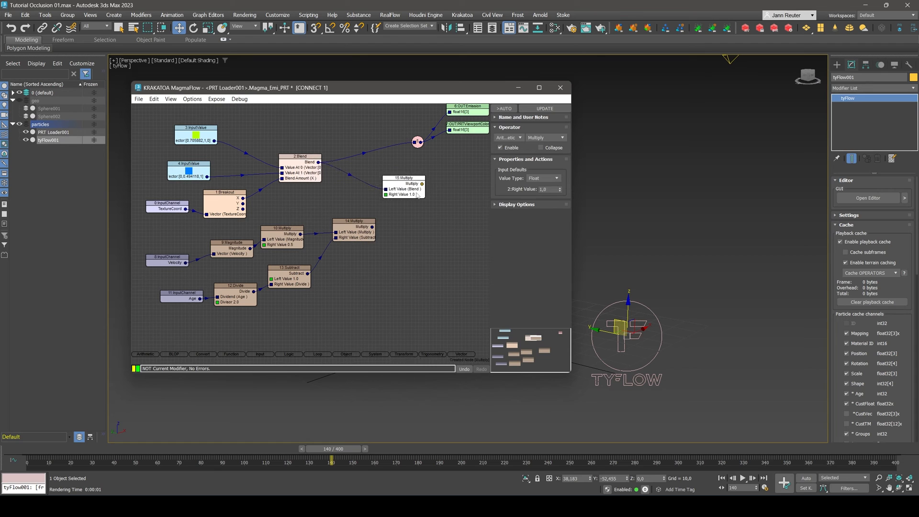
pyautogui.moveTo(372, 227); pyautogui.dragTo(415, 143)
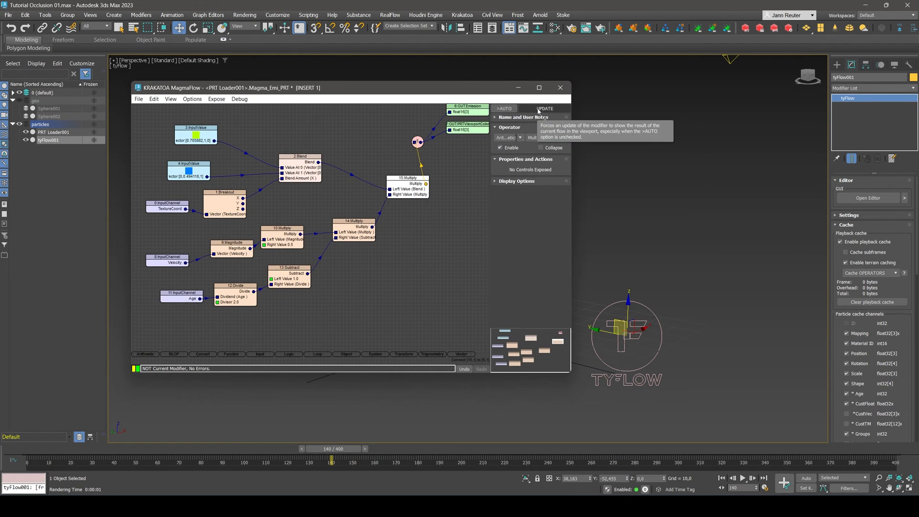
# Close the Magma flow and check a test render of the particles at frame 133.
pyautogui.click(559, 88)
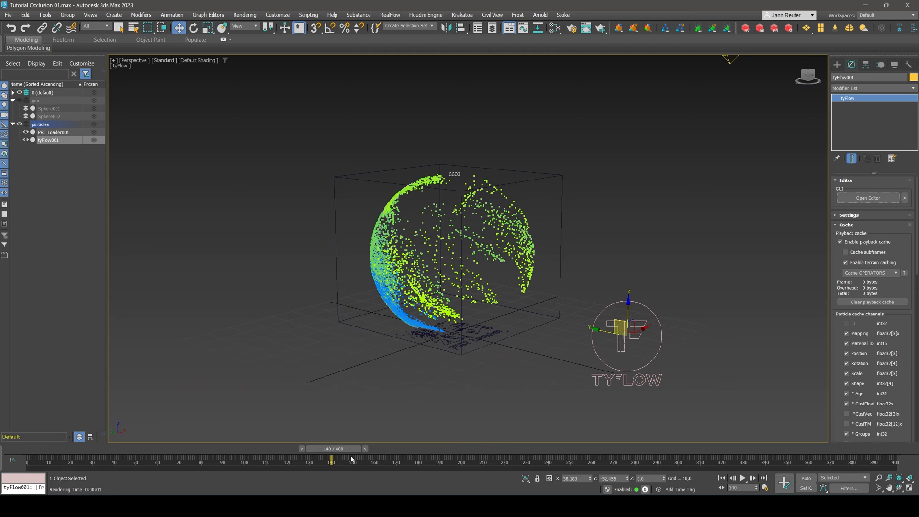
pyautogui.moveTo(332, 459); pyautogui.dragTo(282, 455)
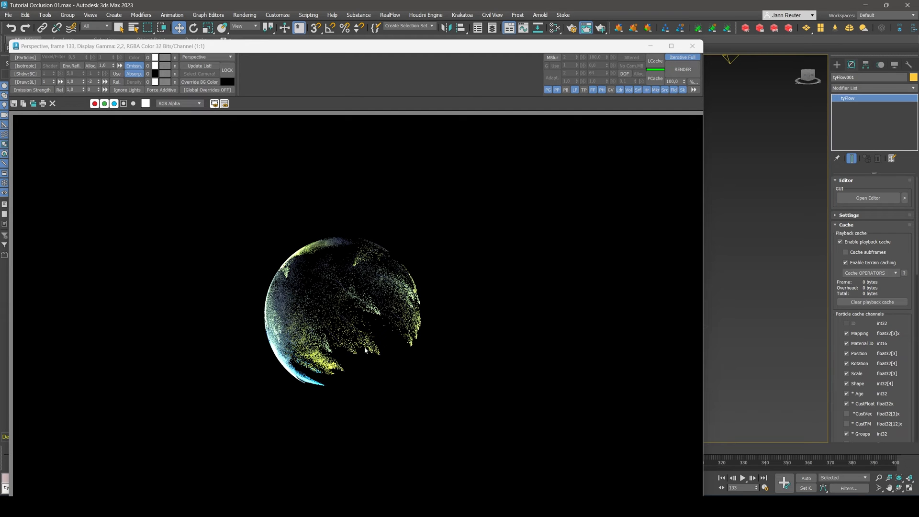
pyautogui.click(692, 46)
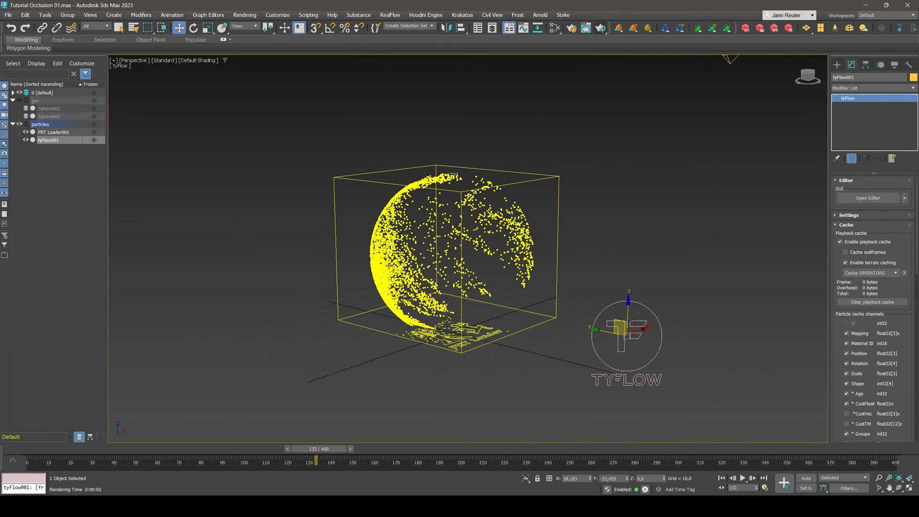
# In the PRT Loader's Magma flow, add a Multiply node that scales Age by 1.5 and place it below the Divide node.
pyautogui.click(389, 267)
pyautogui.click(872, 196)
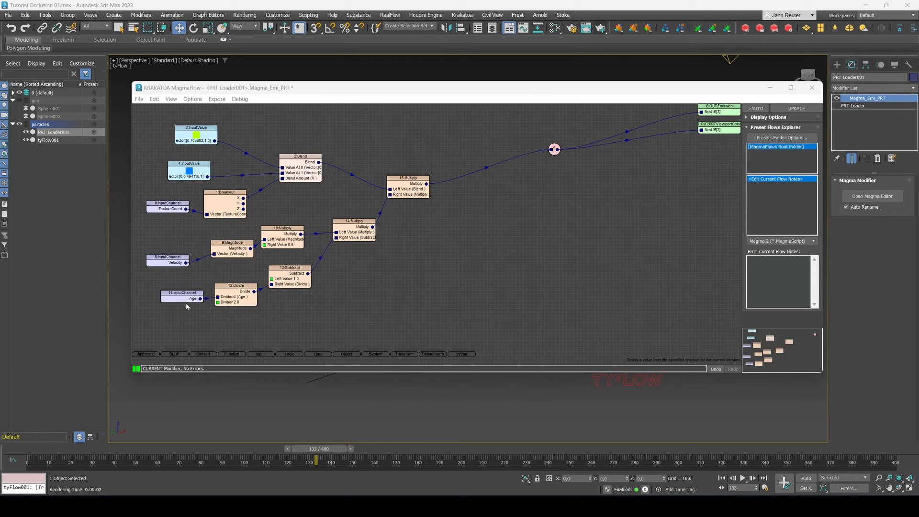
pyautogui.moveTo(200, 298); pyautogui.dragTo(320, 316)
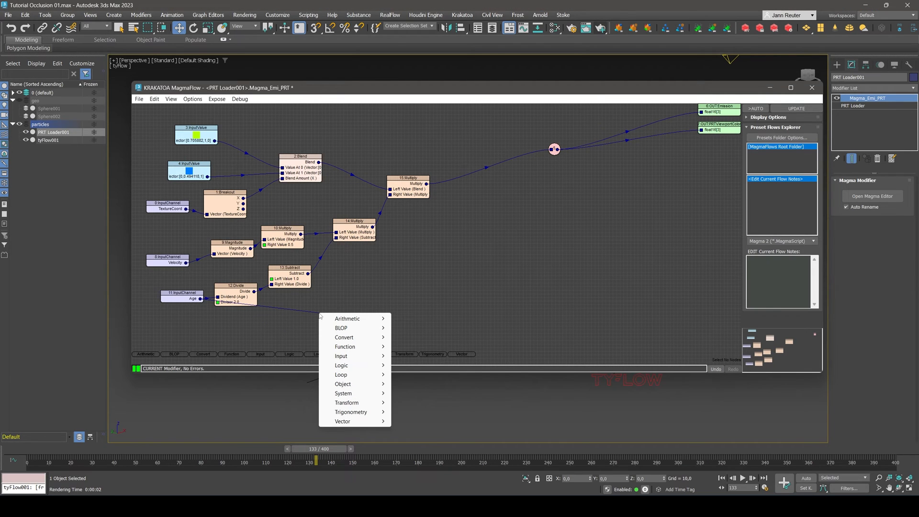
pyautogui.moveTo(354, 318)
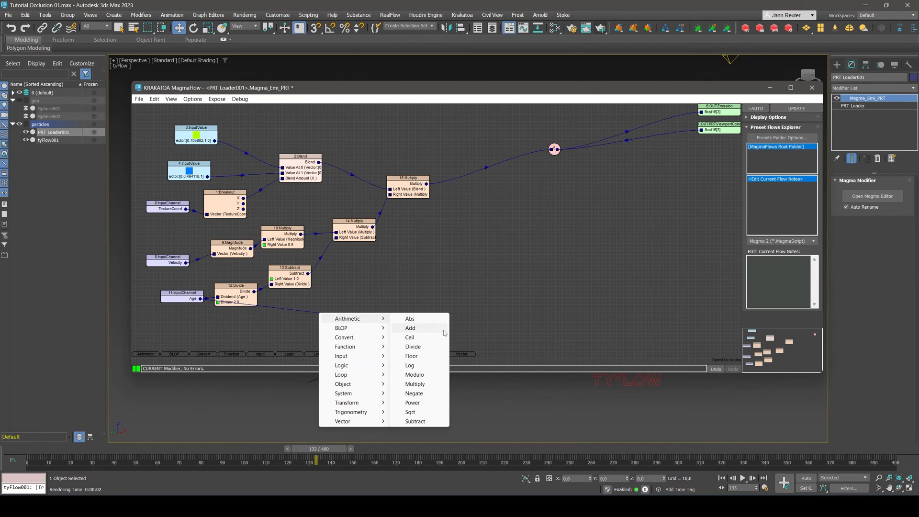
pyautogui.click(434, 384)
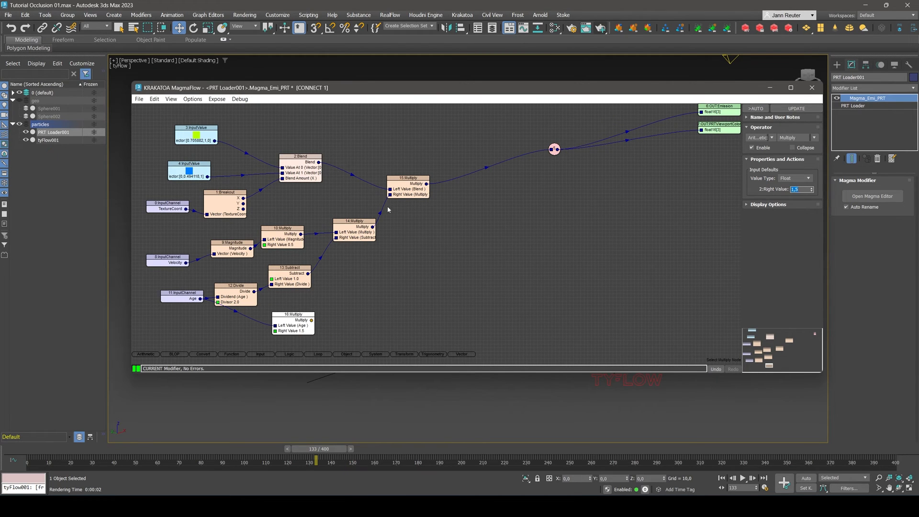
pyautogui.doubleClick(47, 140)
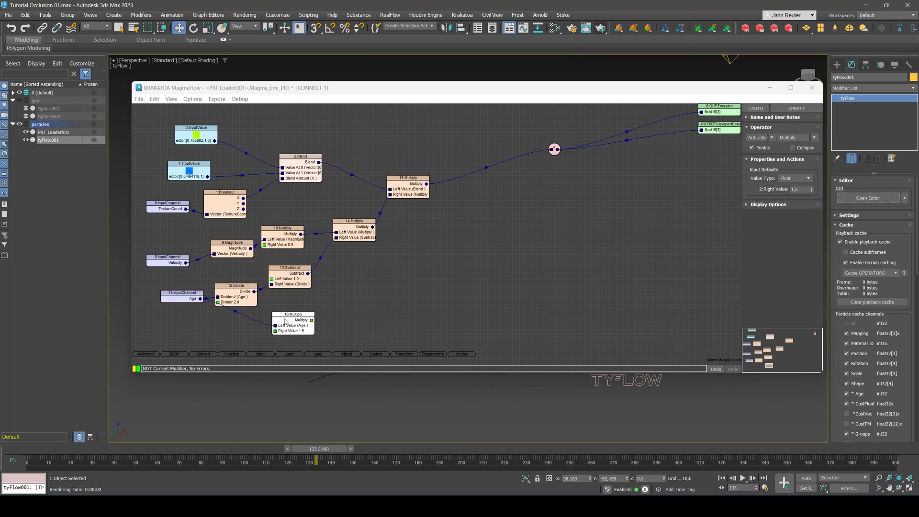
pyautogui.click(257, 330)
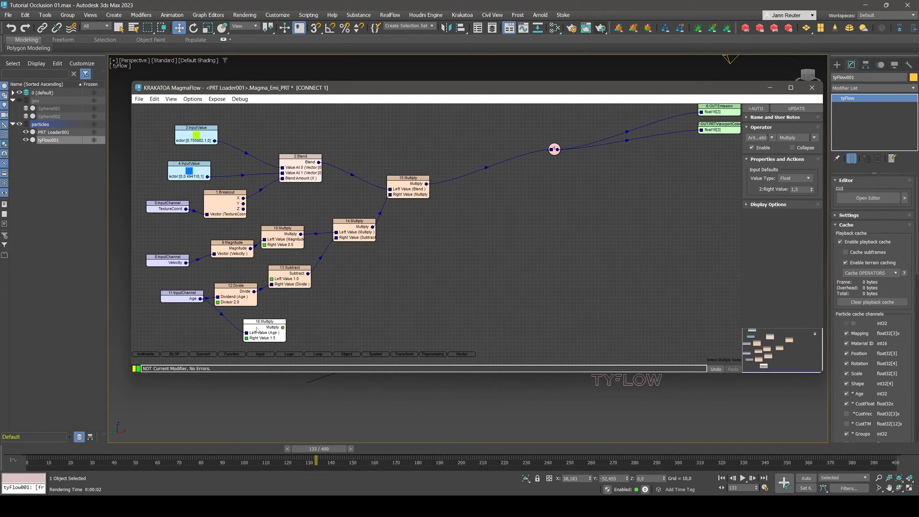
pyautogui.click(297, 315)
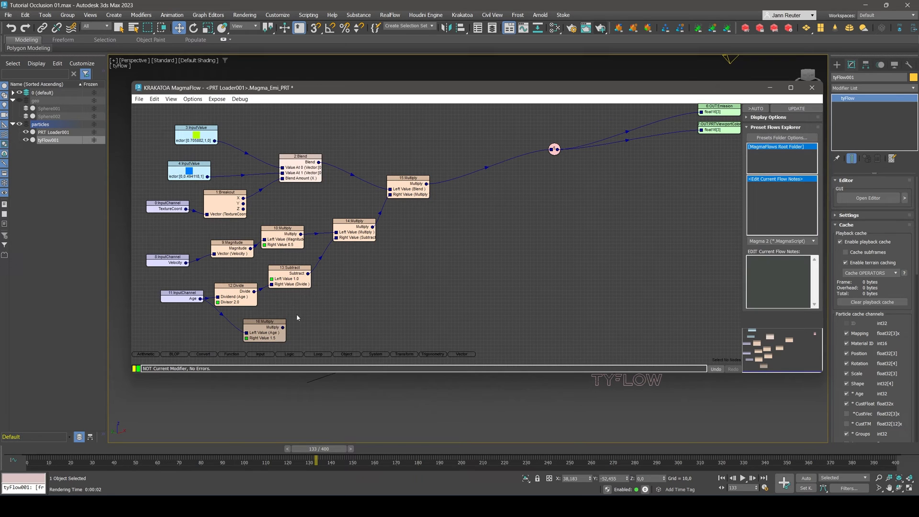
# Add a Subtract node that takes the scaled Age away from 1.0, next to the new Multiply node.
pyautogui.rightClick(297, 314)
pyautogui.click(314, 431)
pyautogui.moveTo(261, 296); pyautogui.dragTo(317, 308)
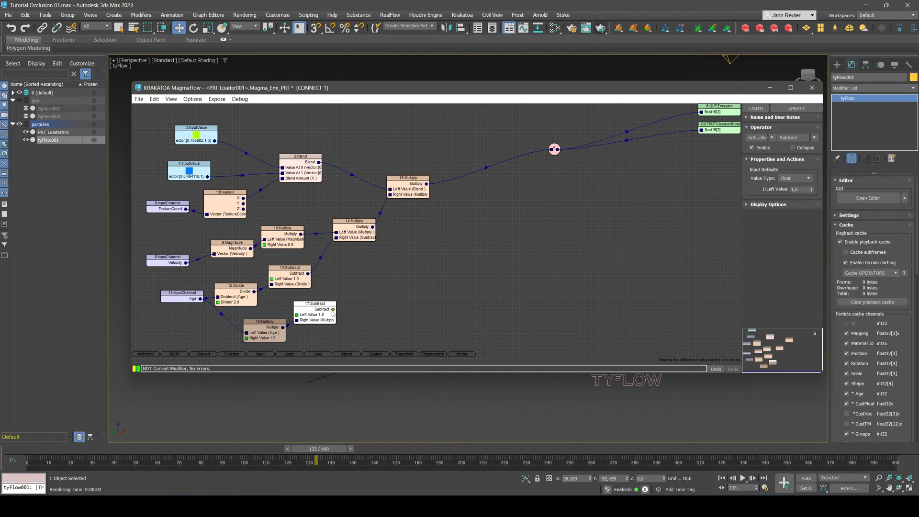
# Clamp the new Subtract output between 0.0 and 1.0 and place the Clamp node beside it.
pyautogui.moveTo(334, 311); pyautogui.dragTo(363, 306)
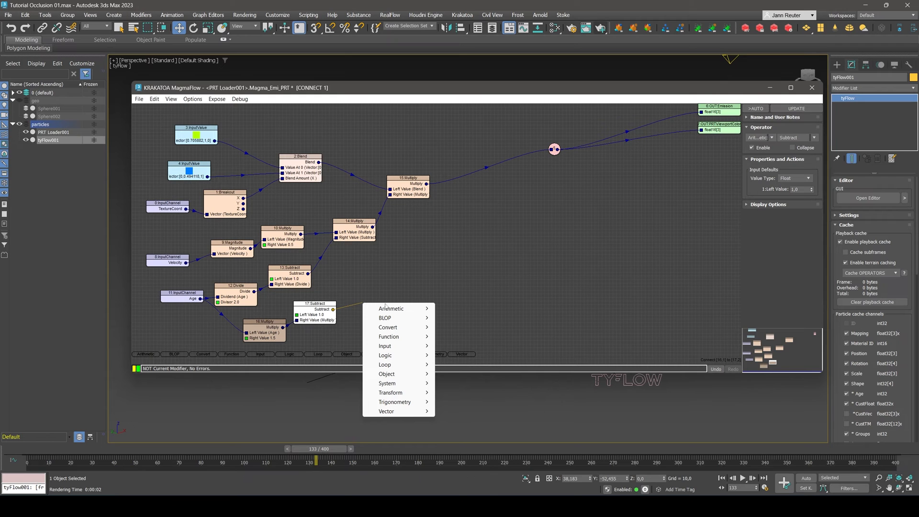
pyautogui.moveTo(414, 337)
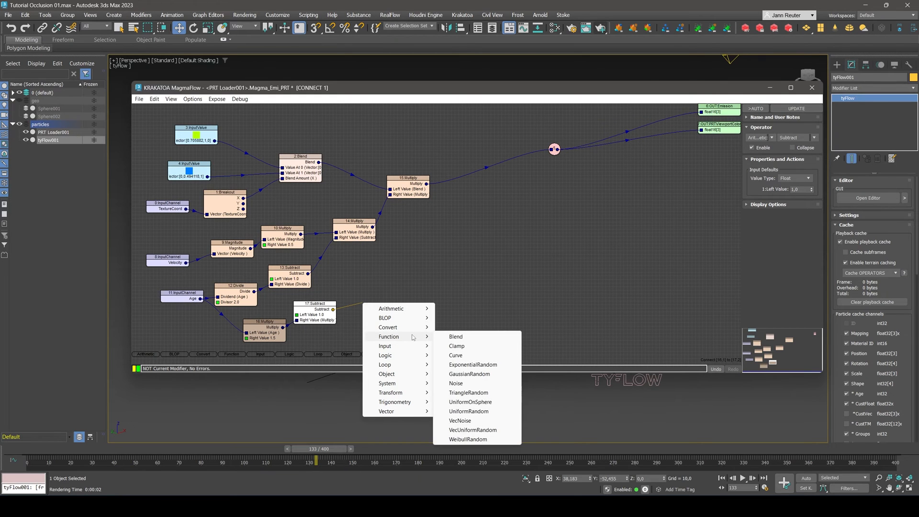
pyautogui.click(481, 345)
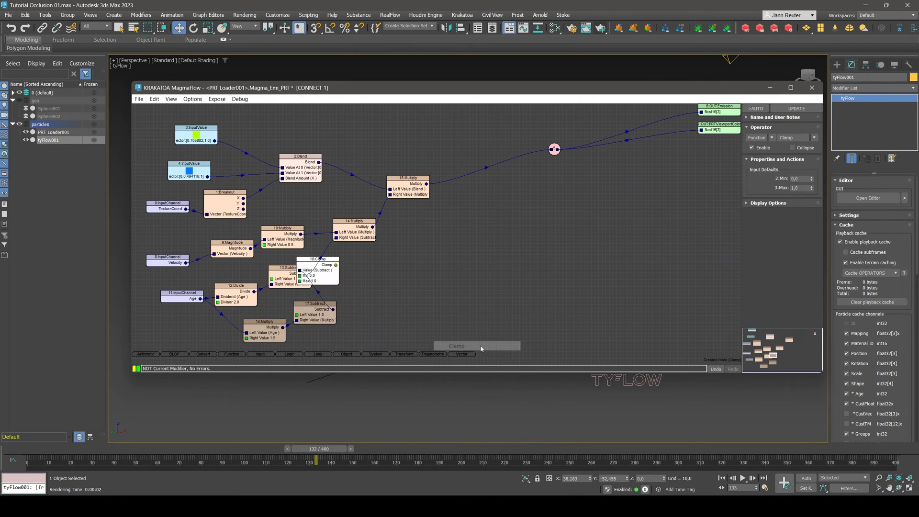
pyautogui.moveTo(324, 272); pyautogui.dragTo(375, 302)
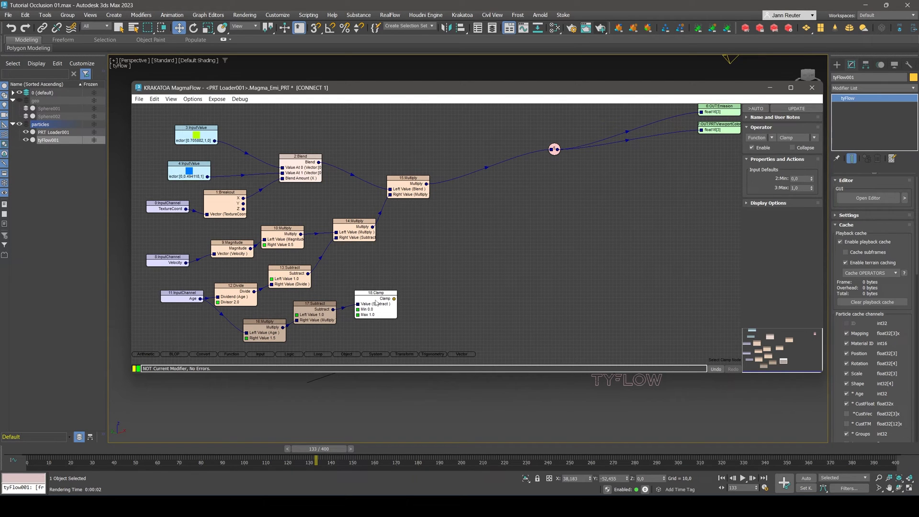
# Feed the Clamp output into a Power node with an exponent of 2.0 and place it beside the Clamp.
pyautogui.moveTo(394, 298); pyautogui.dragTo(435, 303)
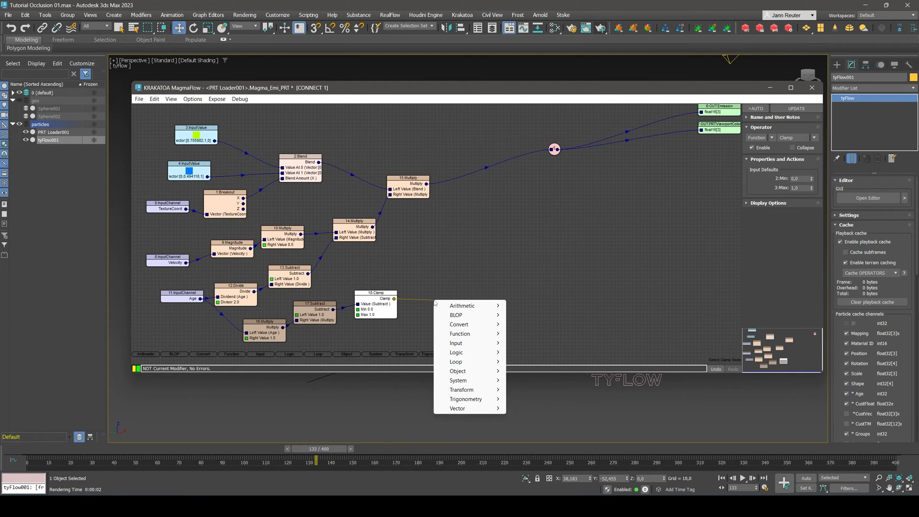
pyautogui.moveTo(471, 309)
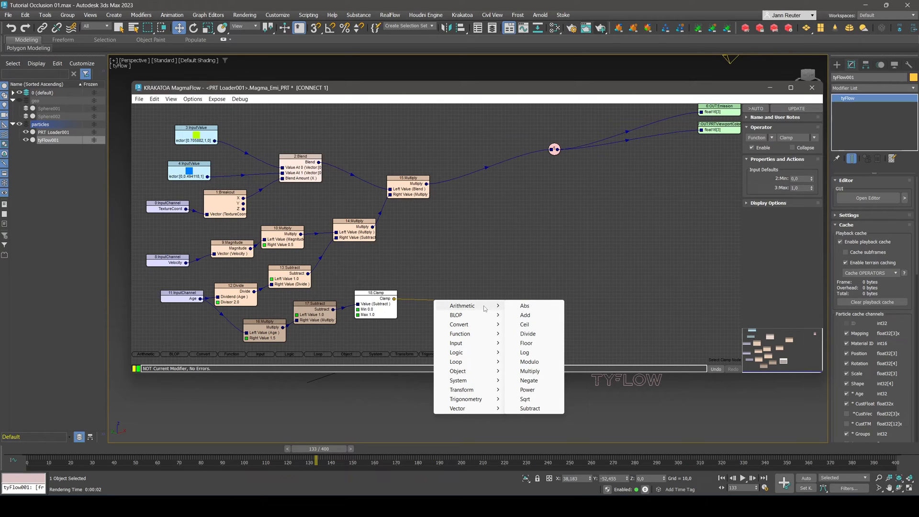
pyautogui.click(531, 390)
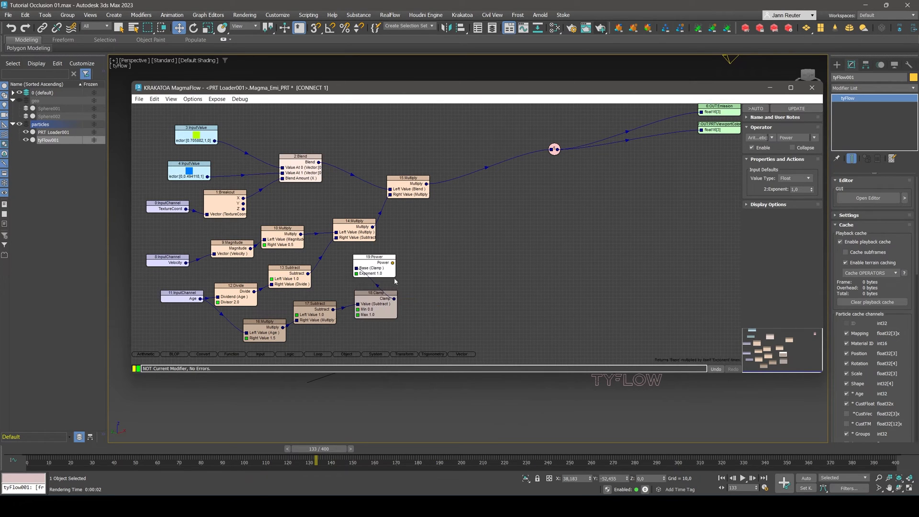
pyautogui.click(439, 293)
pyautogui.doubleClick(805, 189)
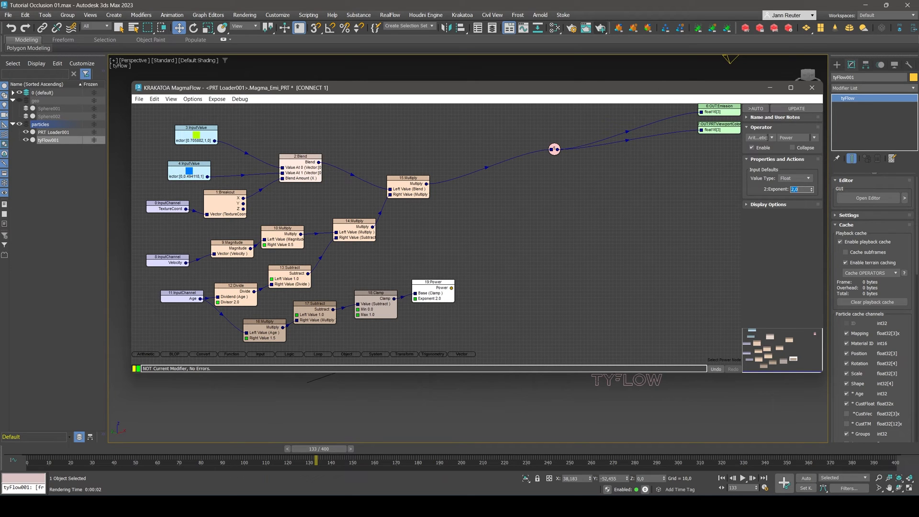
# Connect the Power output to the left value of a new Multiply node placed after it.
pyautogui.moveTo(451, 288); pyautogui.dragTo(482, 292)
pyautogui.moveTo(509, 300)
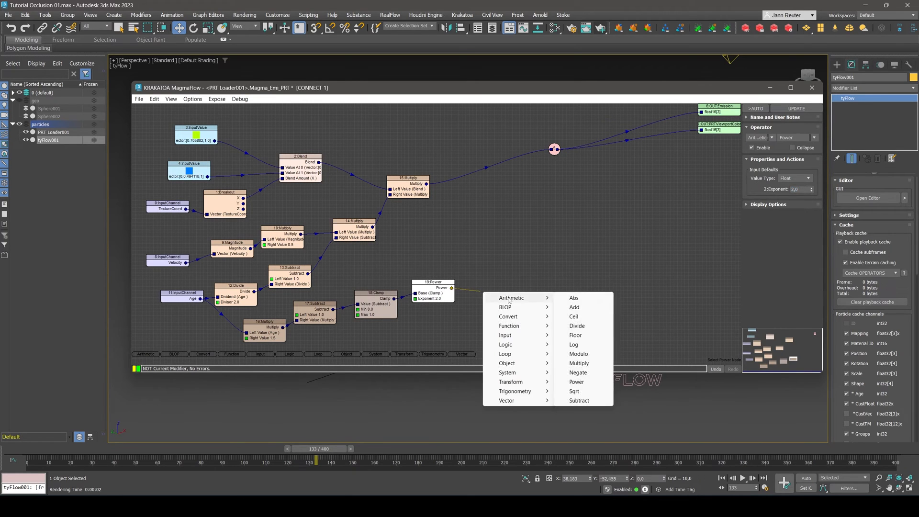
pyautogui.click(579, 363)
pyautogui.moveTo(412, 262); pyautogui.dragTo(501, 295)
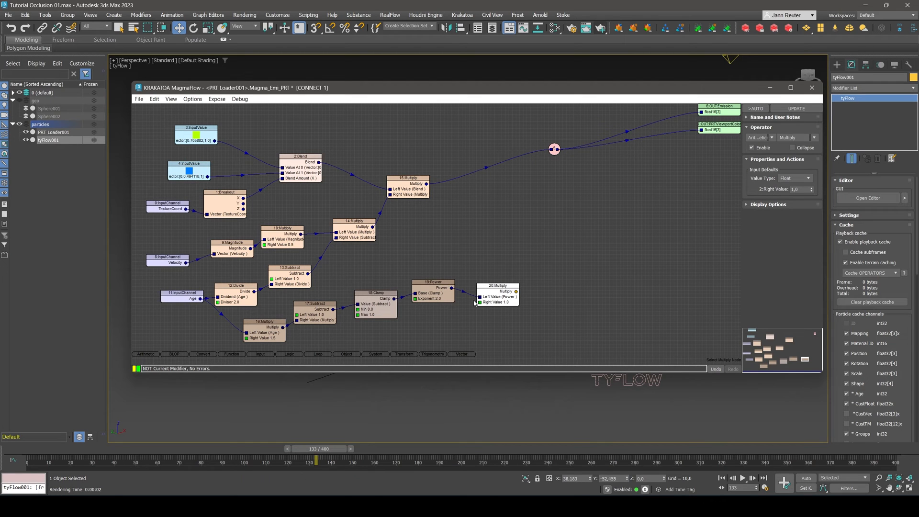
# Add a vector InputValue as that Multiply's right value and color it light blue, RGB 91, 118, 255.
pyautogui.moveTo(480, 302); pyautogui.dragTo(439, 326)
pyautogui.moveTo(471, 368)
pyautogui.click(556, 456)
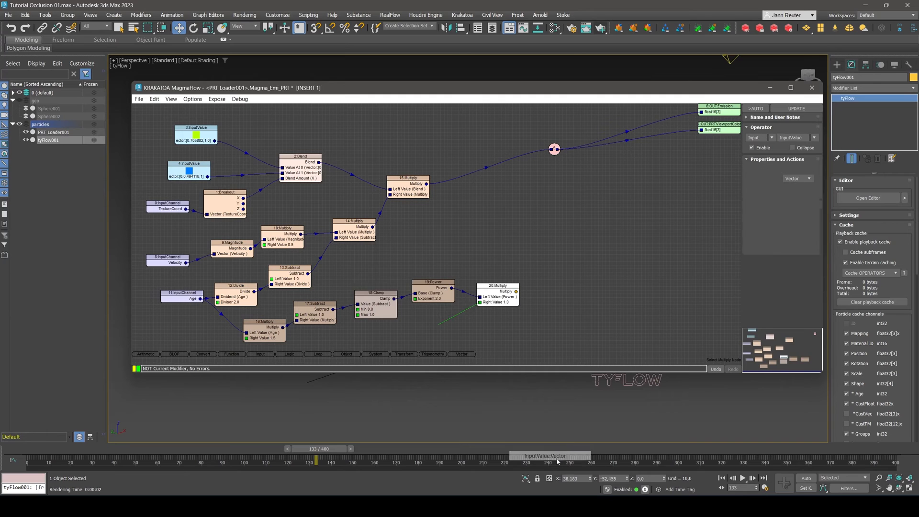
pyautogui.moveTo(385, 287); pyautogui.dragTo(424, 328)
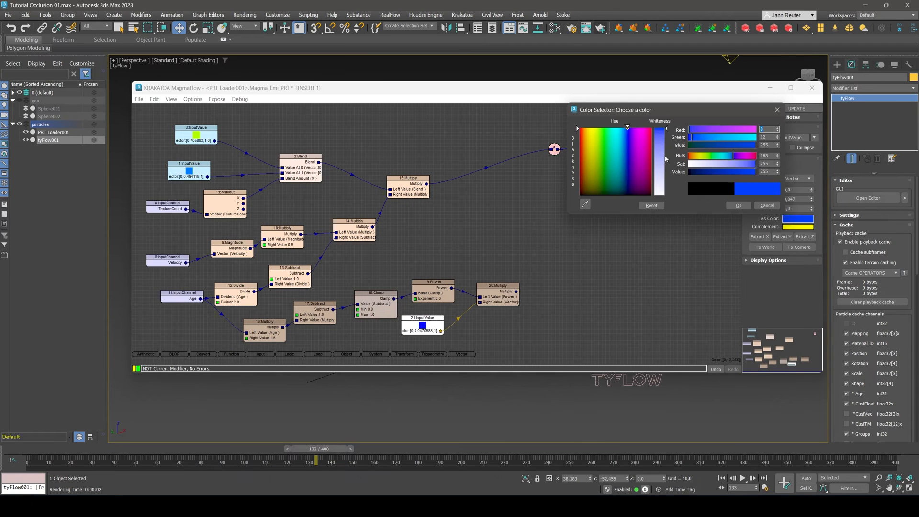
pyautogui.moveTo(660, 130); pyautogui.dragTo(626, 127)
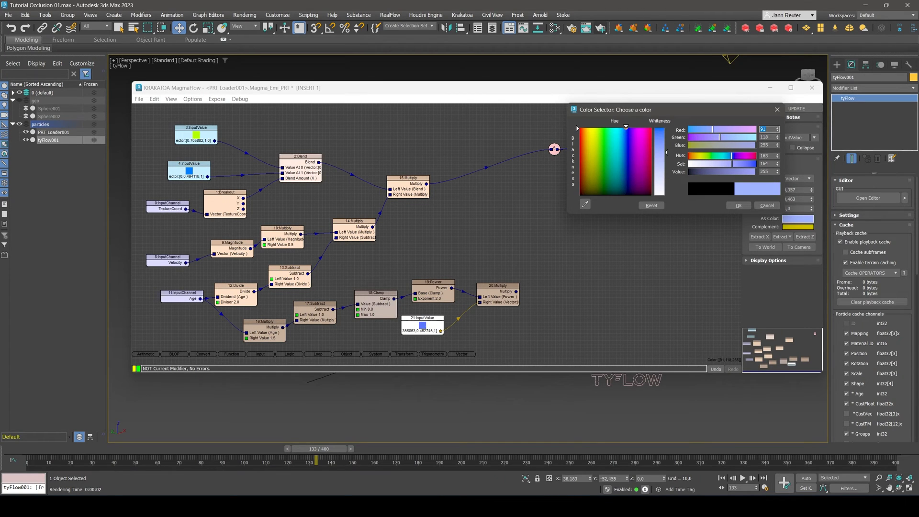
pyautogui.click(739, 206)
# Multiply the tinted result by 3.0 in a new node and connect it to the PRTViewportColor output.
pyautogui.moveTo(516, 291); pyautogui.dragTo(566, 210)
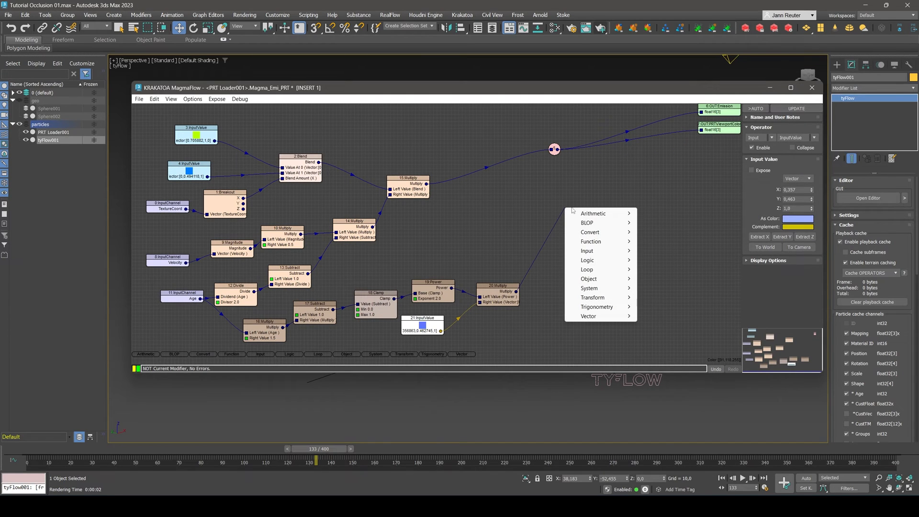
pyautogui.moveTo(594, 214)
pyautogui.click(663, 279)
pyautogui.moveTo(464, 181); pyautogui.dragTo(548, 226)
pyautogui.write('3')
pyautogui.moveTo(581, 235); pyautogui.dragTo(701, 130)
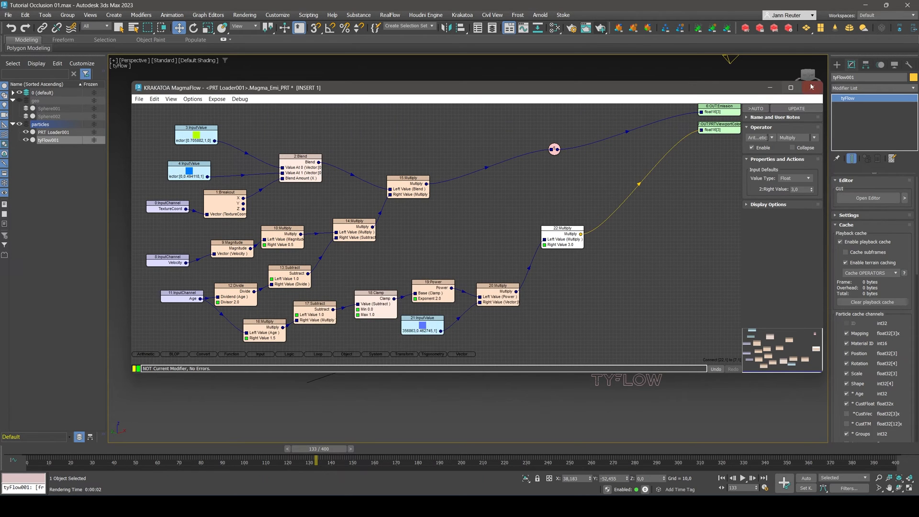
# Close the Magma flow and scrub to frame 149 to inspect the particle colors in the viewport.
pyautogui.click(812, 86)
pyautogui.moveTo(316, 460); pyautogui.dragTo(353, 423)
pyautogui.press('w')
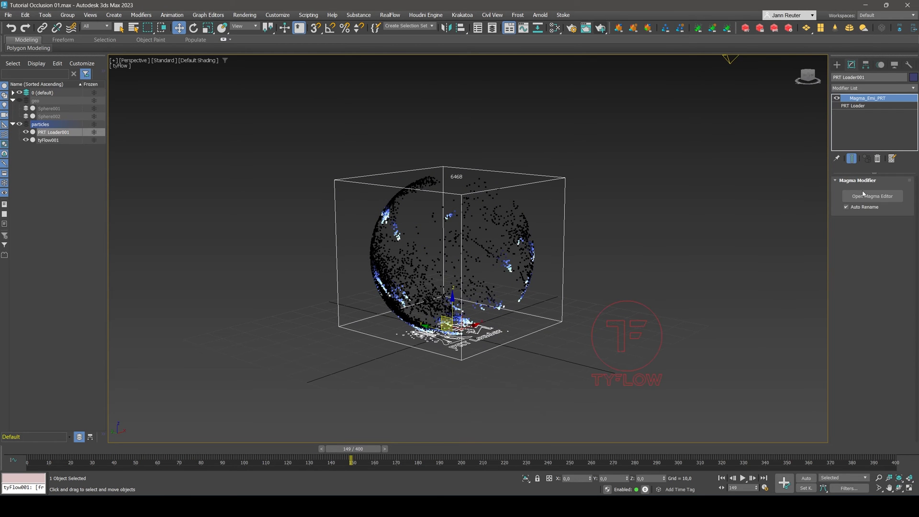
# Reopen the Magma flow, move the elbow and the last Multiply node apart, and add an MtlIndex input channel.
pyautogui.click(864, 197)
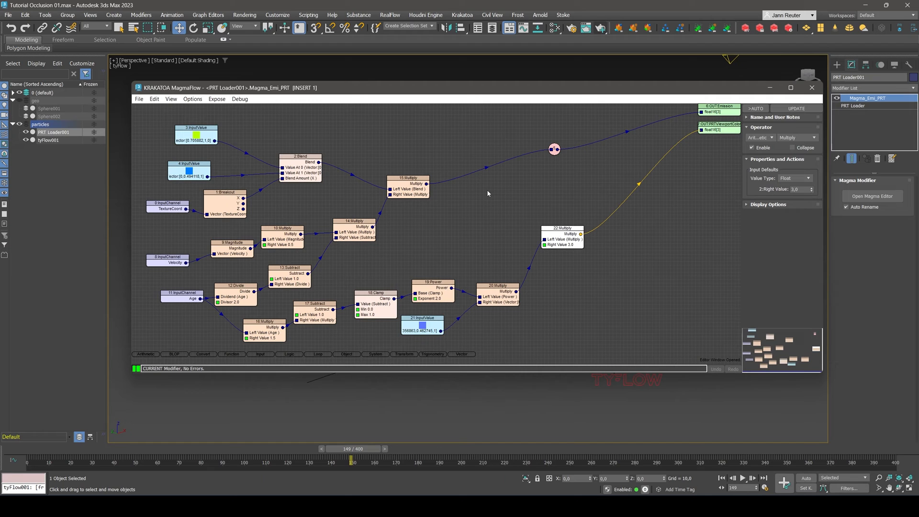
pyautogui.moveTo(554, 150); pyautogui.dragTo(565, 130)
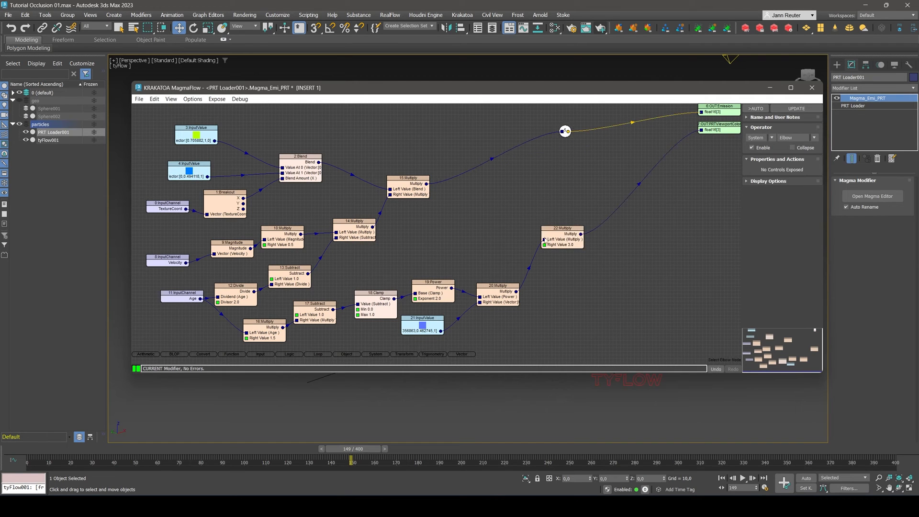
pyautogui.click(551, 209)
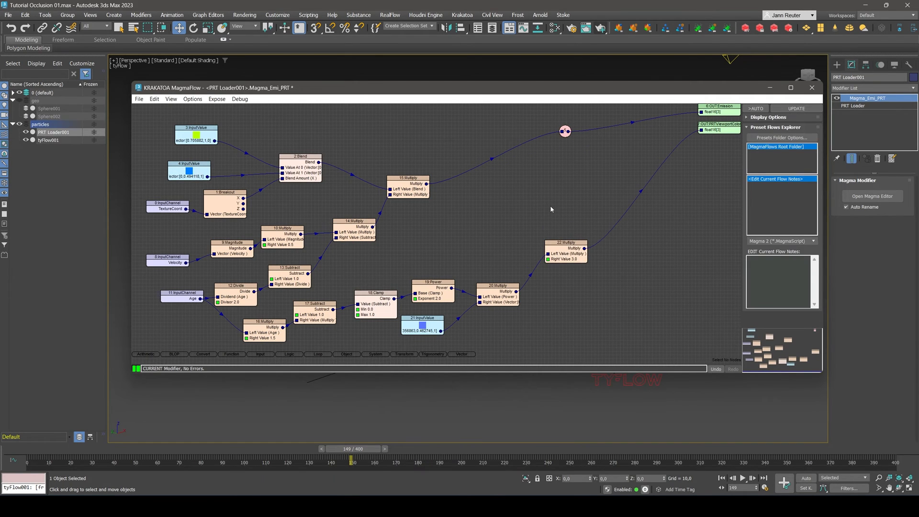
pyautogui.rightClick(567, 211)
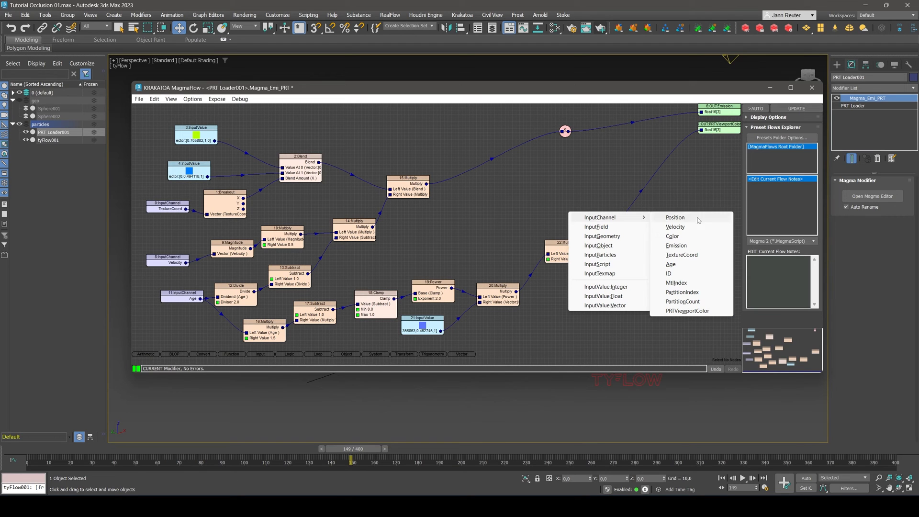
pyautogui.click(693, 287)
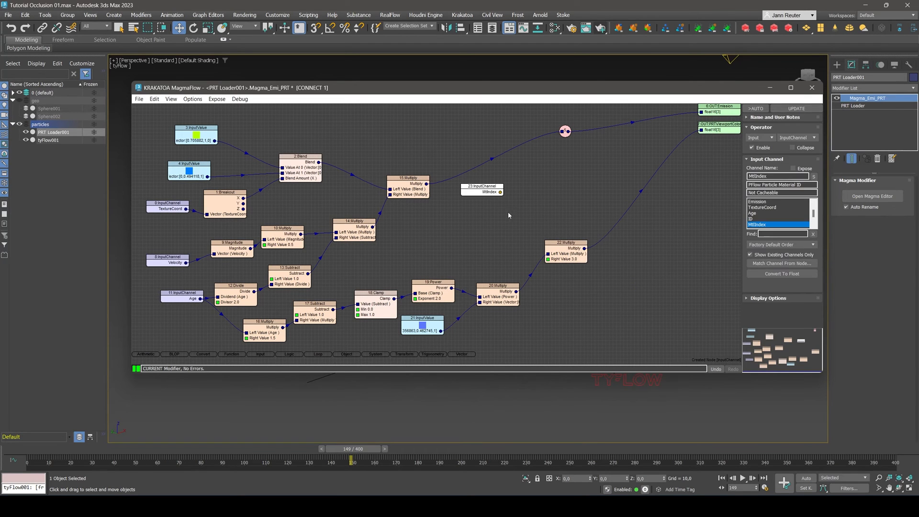
# Add a Mux logic node to the flow and connect the MtlIndex channel to its Selector.
pyautogui.click(525, 213)
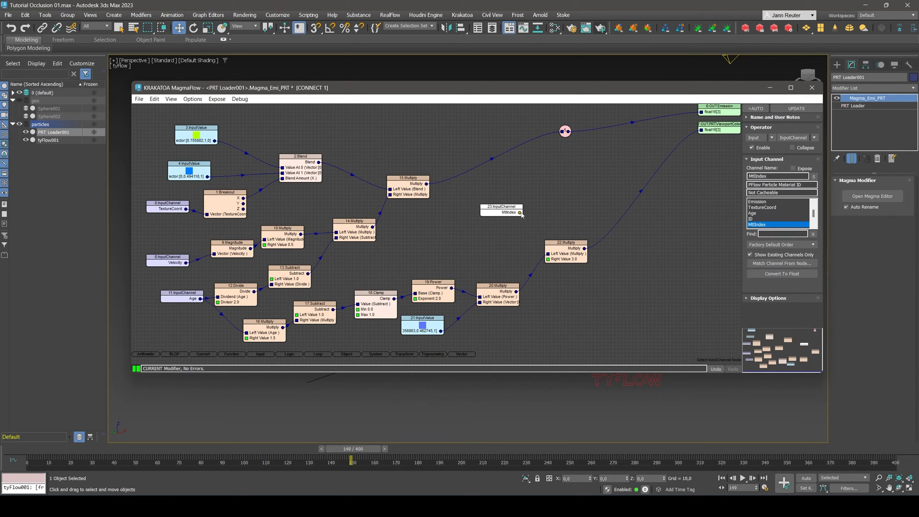
pyautogui.moveTo(520, 213); pyautogui.dragTo(582, 201)
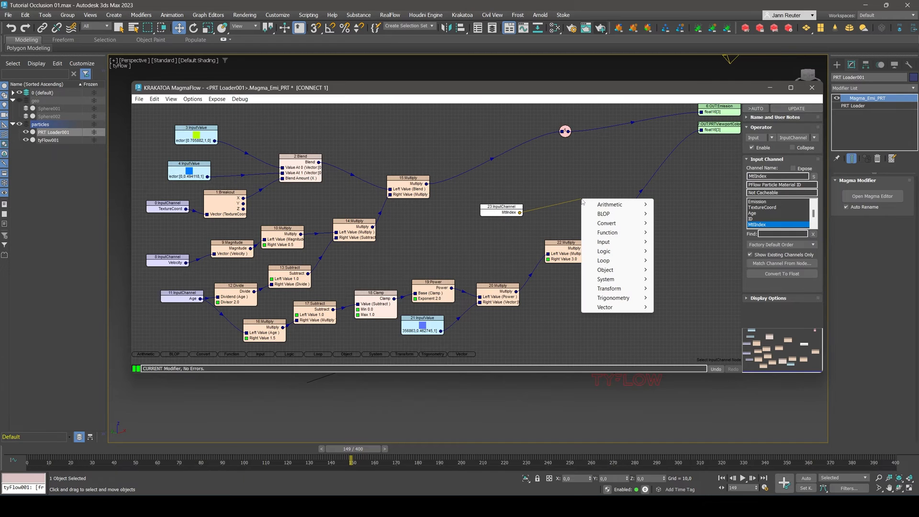
pyautogui.moveTo(634, 257)
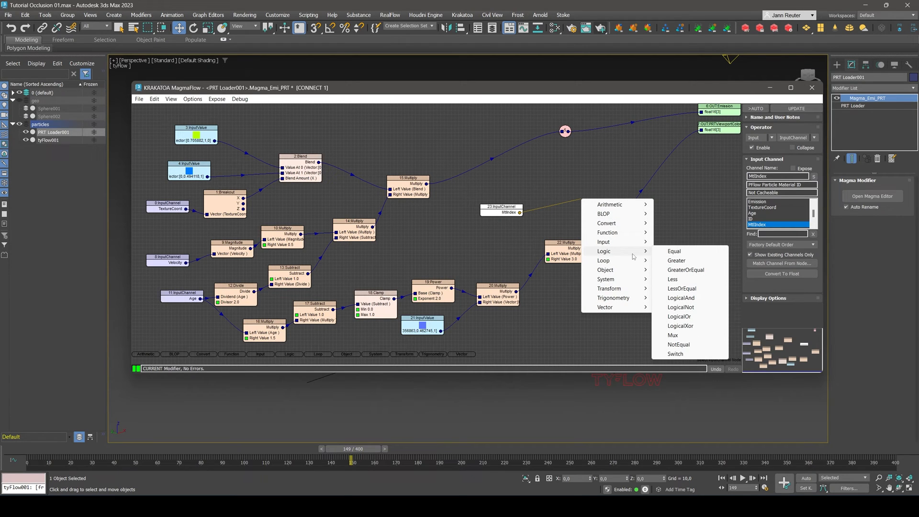
pyautogui.click(683, 335)
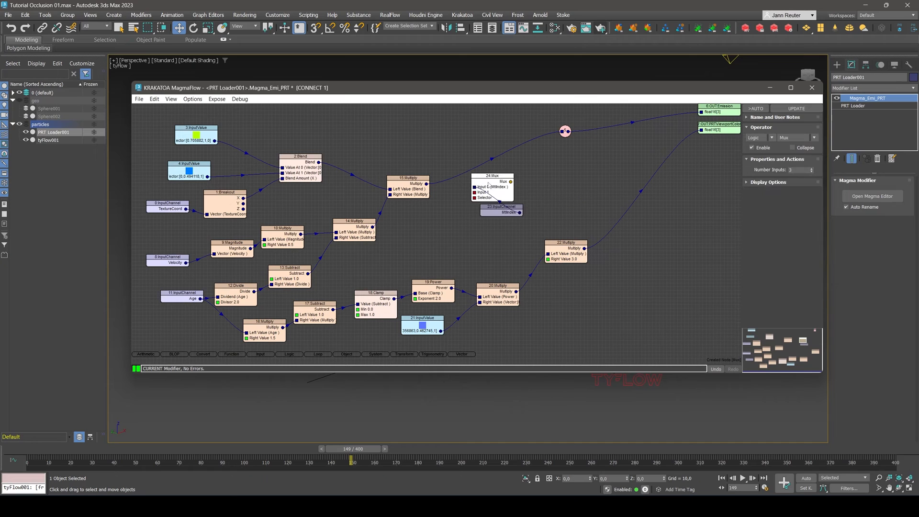
pyautogui.moveTo(490, 183); pyautogui.dragTo(584, 190)
pyautogui.click(545, 206)
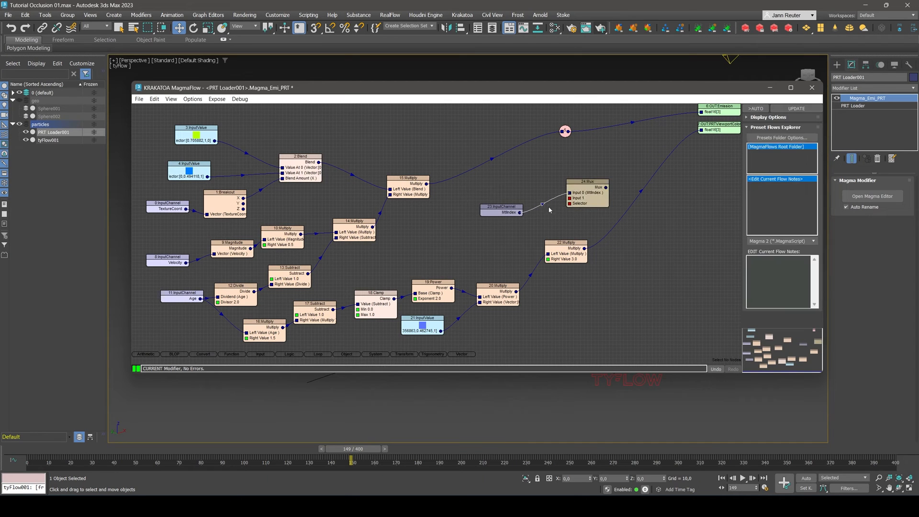
pyautogui.moveTo(520, 214); pyautogui.dragTo(570, 205)
# Set the Mux's number of inputs to 4 and spread the Mux and MtlIndex nodes apart.
pyautogui.click(594, 189)
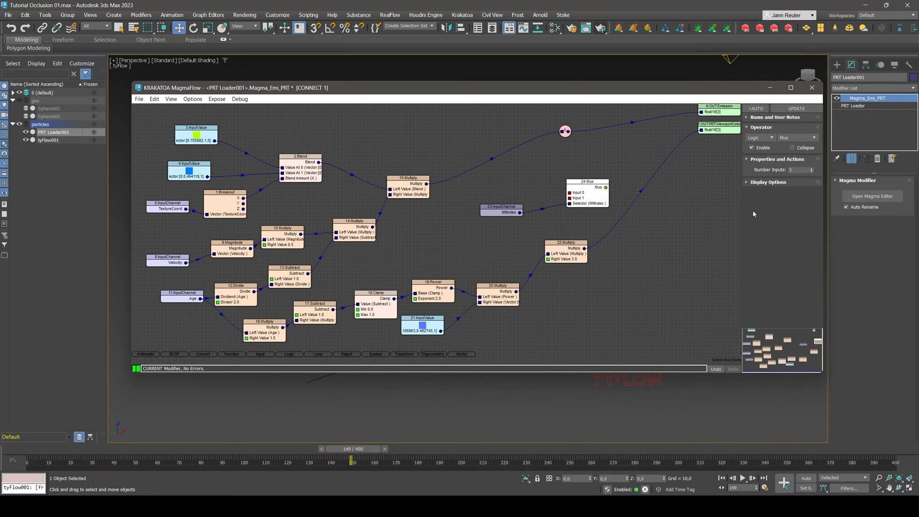
pyautogui.click(812, 168)
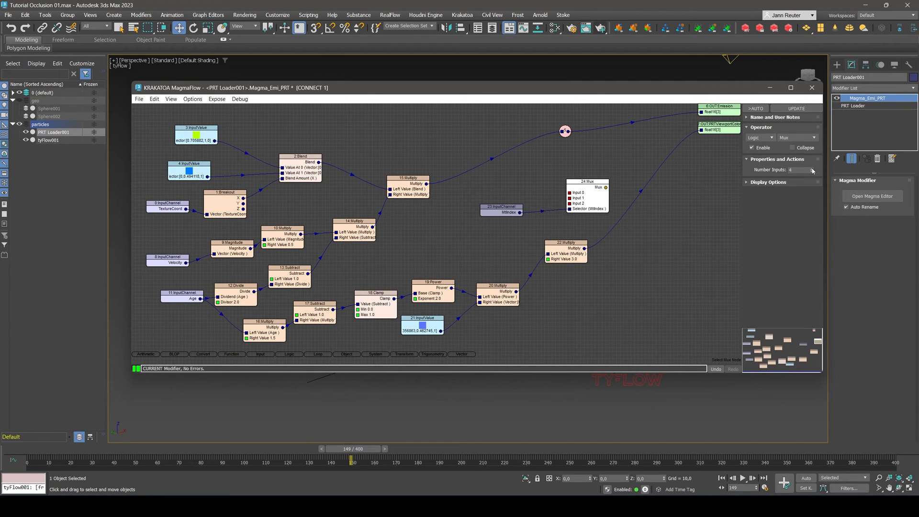
pyautogui.moveTo(501, 210); pyautogui.dragTo(487, 229)
pyautogui.click(593, 191)
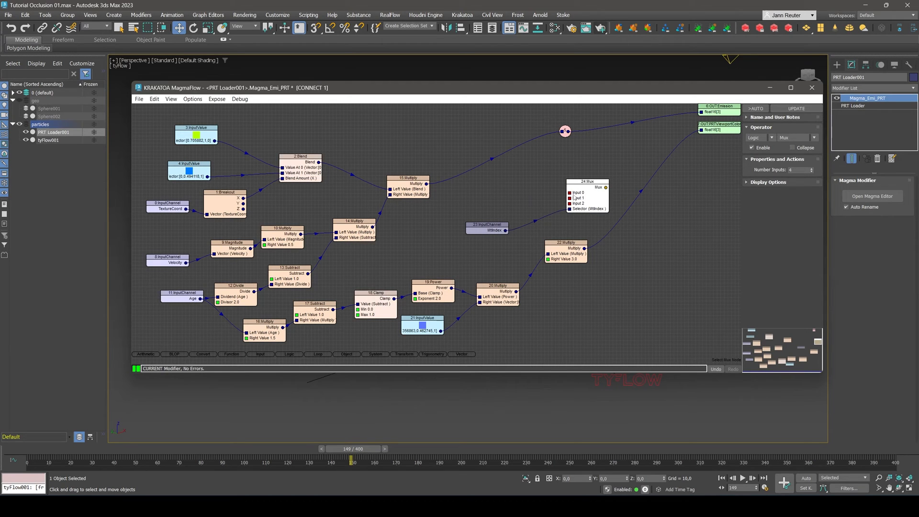
pyautogui.moveTo(575, 197)
pyautogui.mouseDown()
pyautogui.moveTo(616, 195)
pyautogui.moveTo(572, 190)
pyautogui.mouseUp()
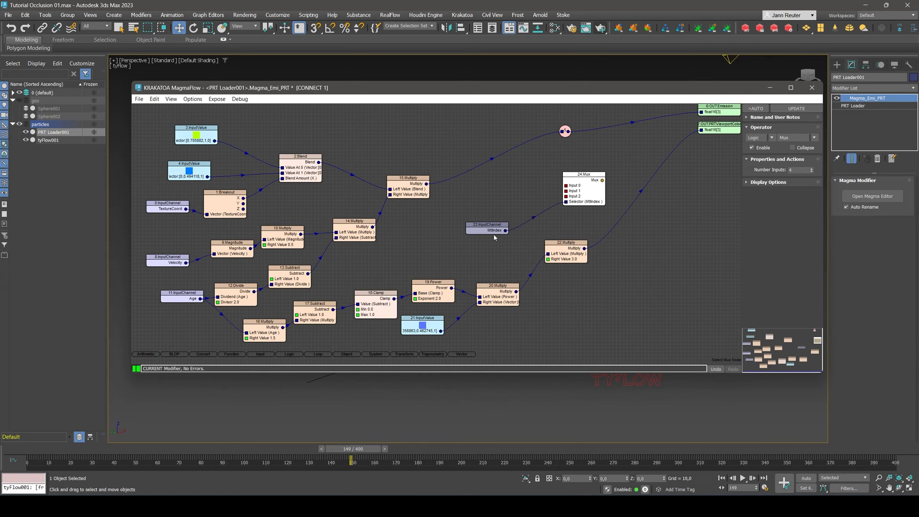
pyautogui.moveTo(585, 182); pyautogui.dragTo(607, 183)
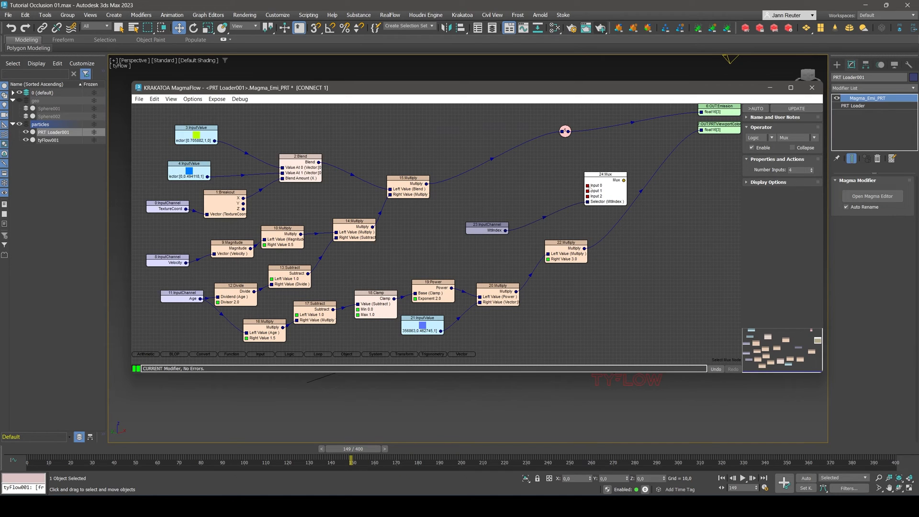
pyautogui.moveTo(593, 186); pyautogui.dragTo(615, 190)
# Feed the Mux's Input 0 from a new vector InputValue and color it white (1,1,1).
pyautogui.moveTo(609, 190); pyautogui.dragTo(518, 175)
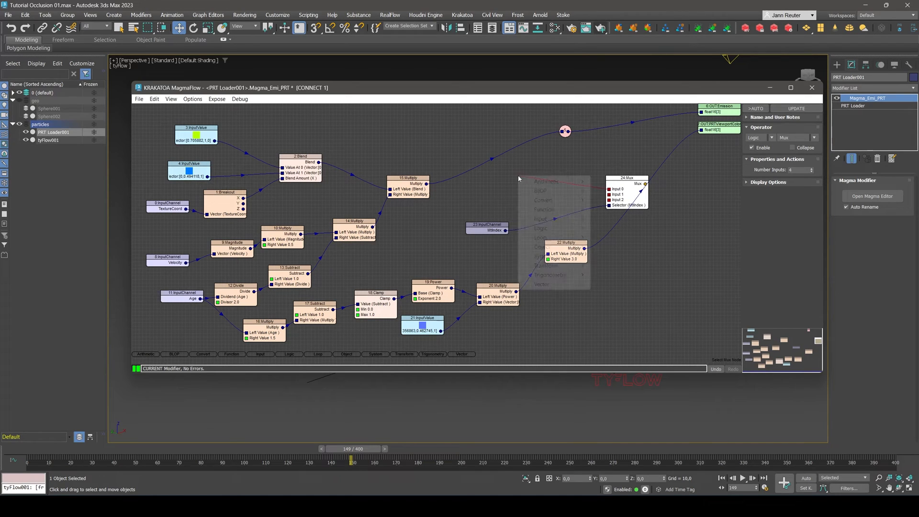
pyautogui.moveTo(565, 224)
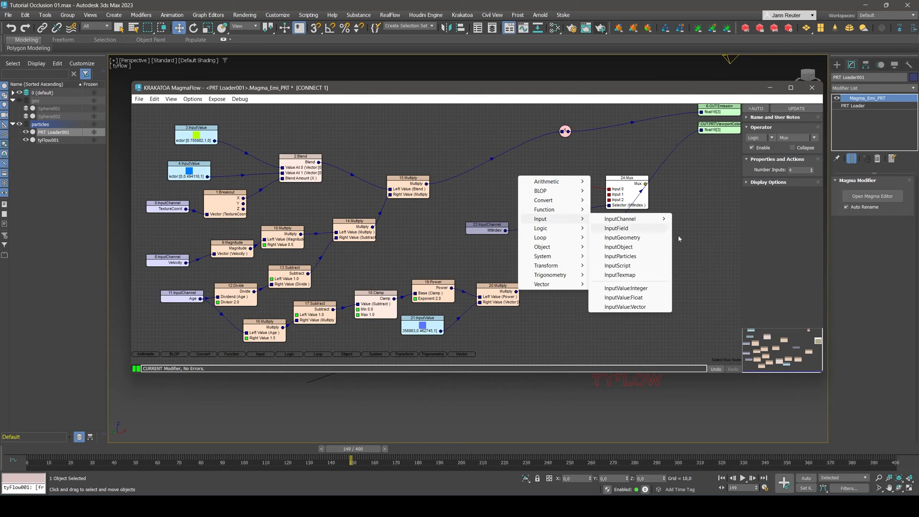
pyautogui.click(643, 228)
pyautogui.moveTo(441, 165); pyautogui.dragTo(515, 175)
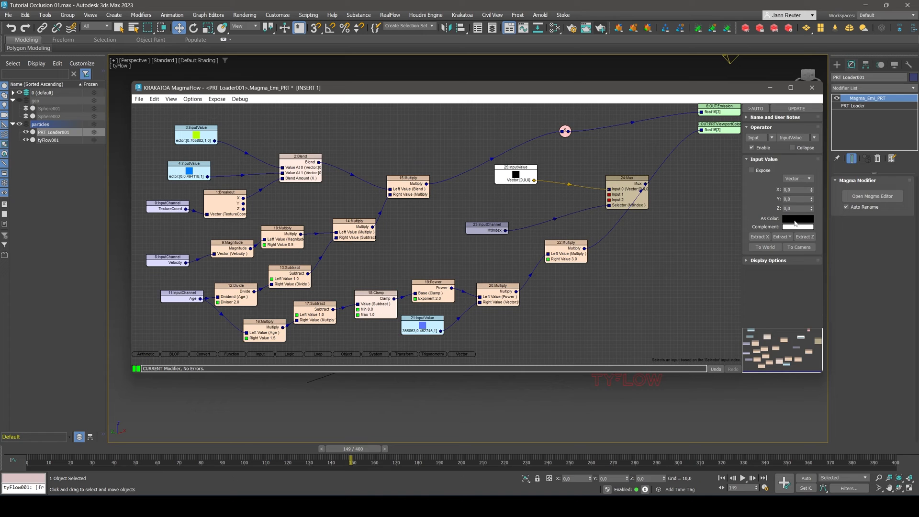
pyautogui.click(793, 221)
pyautogui.click(570, 185)
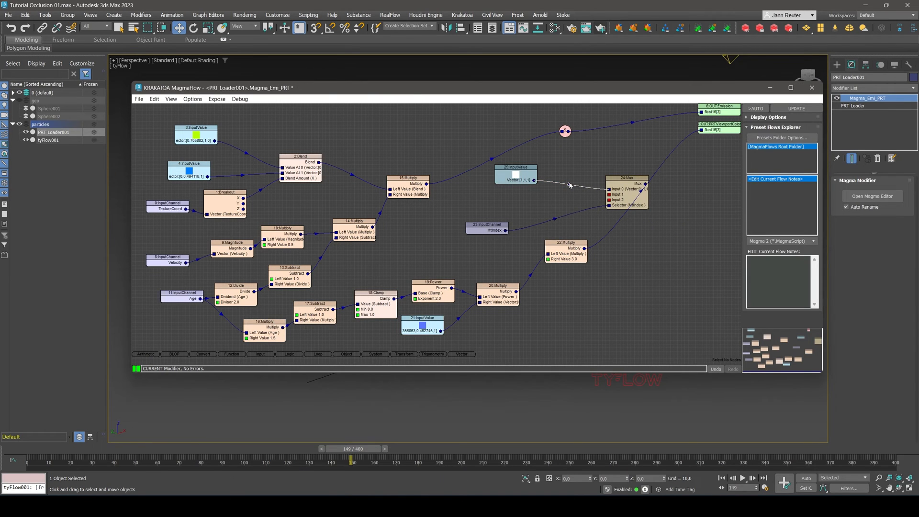
# Insert a Multiply node with right value 50.0 between the white vector and the Mux's Input 0.
pyautogui.moveTo(535, 181); pyautogui.dragTo(555, 173)
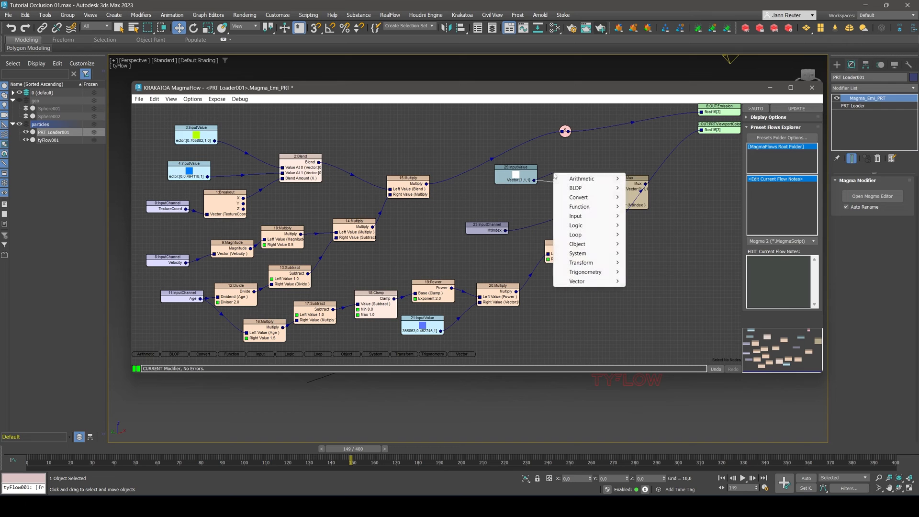
pyautogui.moveTo(589, 183)
pyautogui.click(649, 243)
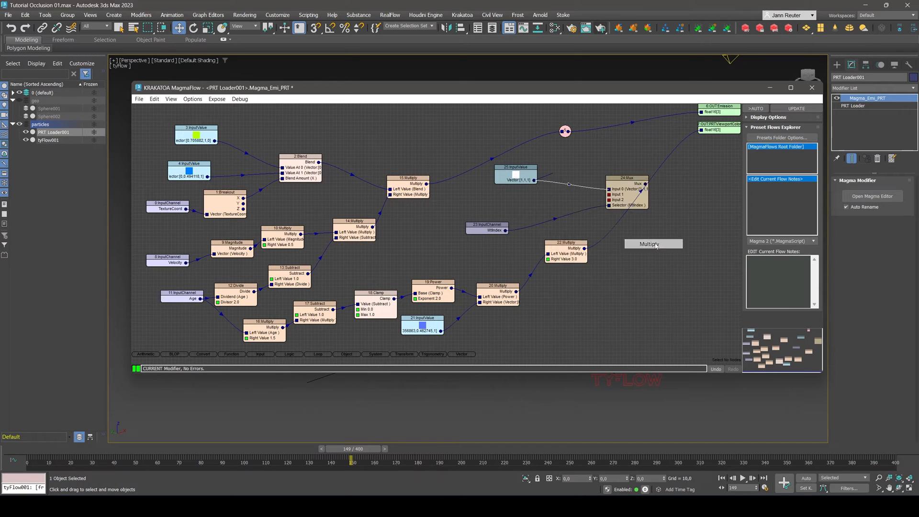
pyautogui.write('50')
pyautogui.press('Return')
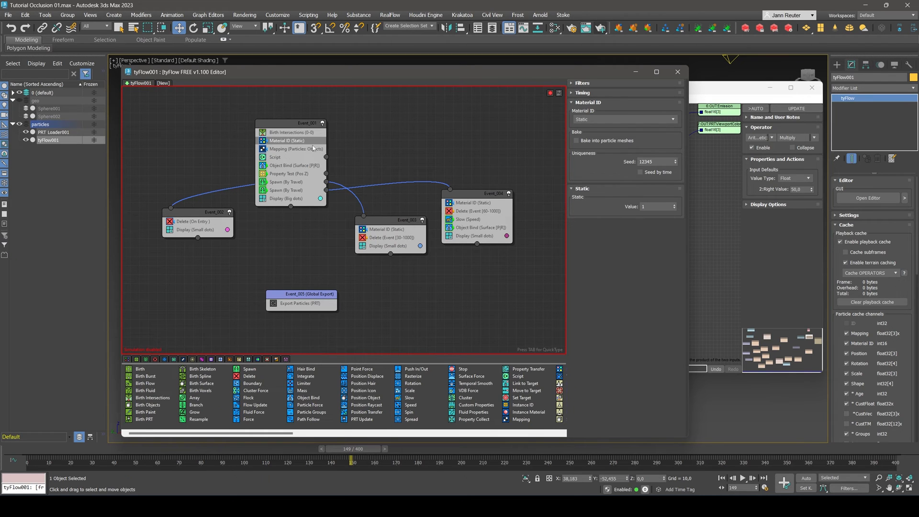
# Check the static Material ID values of Event_001 and Event_003 in the tyFlow editor, and close it.
pyautogui.moveTo(588, 72); pyautogui.dragTo(494, 77)
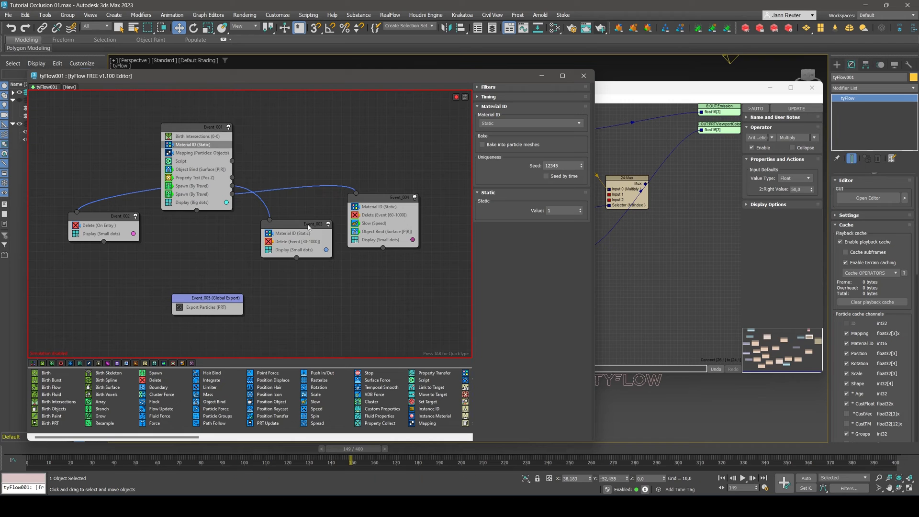
pyautogui.moveTo(287, 232); pyautogui.dragTo(277, 221)
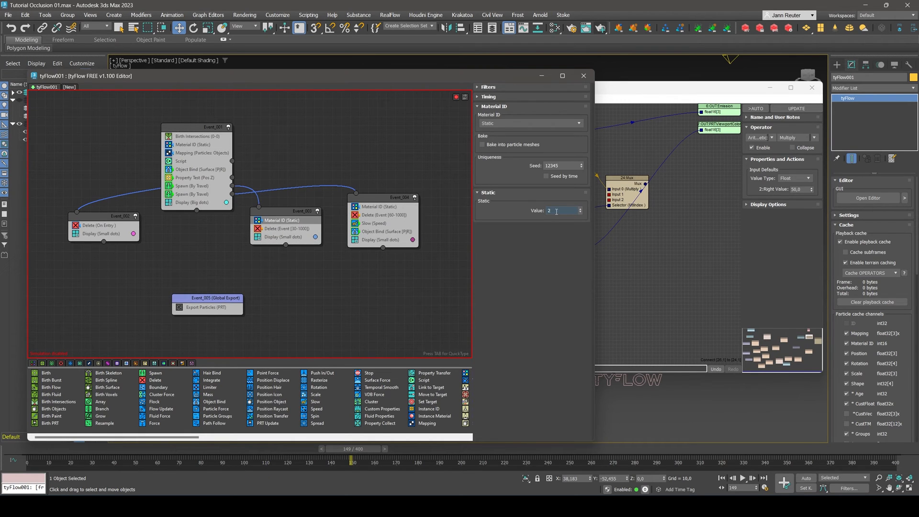
pyautogui.click(583, 76)
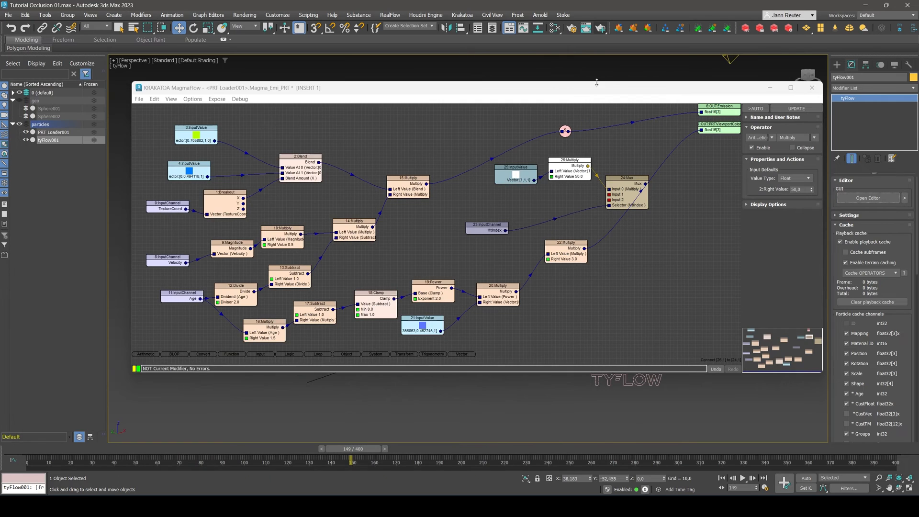
# Connect the Multiply by 3.0 to the Mux's Input 1 and the velocity-driven blend Multiply to Input 2.
pyautogui.click(479, 235)
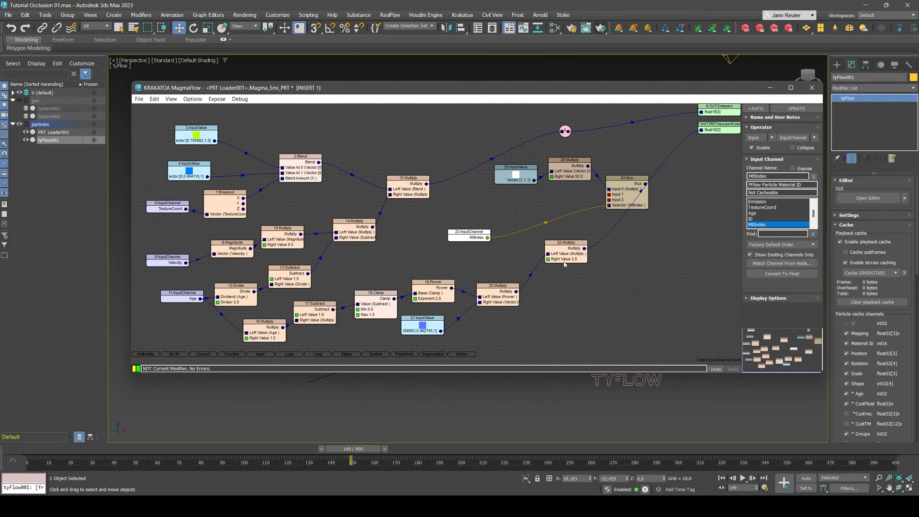
pyautogui.moveTo(585, 249); pyautogui.dragTo(608, 196)
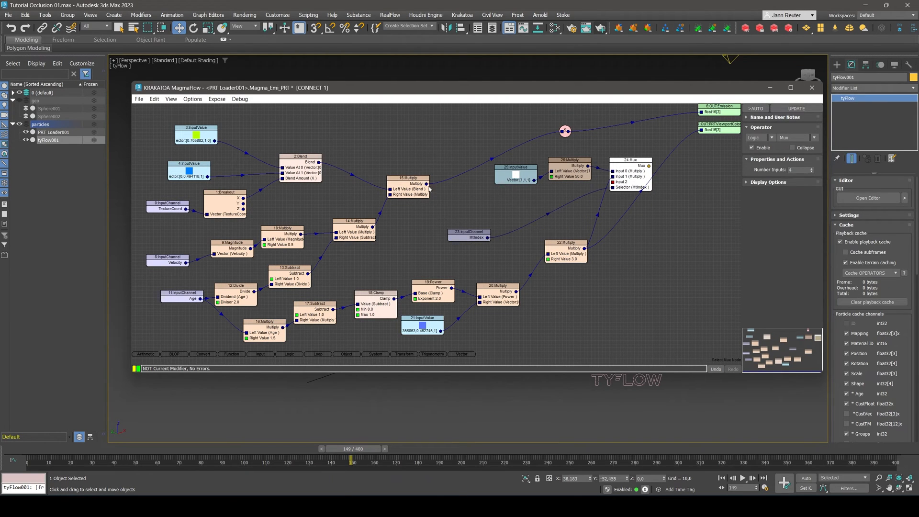
pyautogui.moveTo(427, 184); pyautogui.dragTo(613, 182)
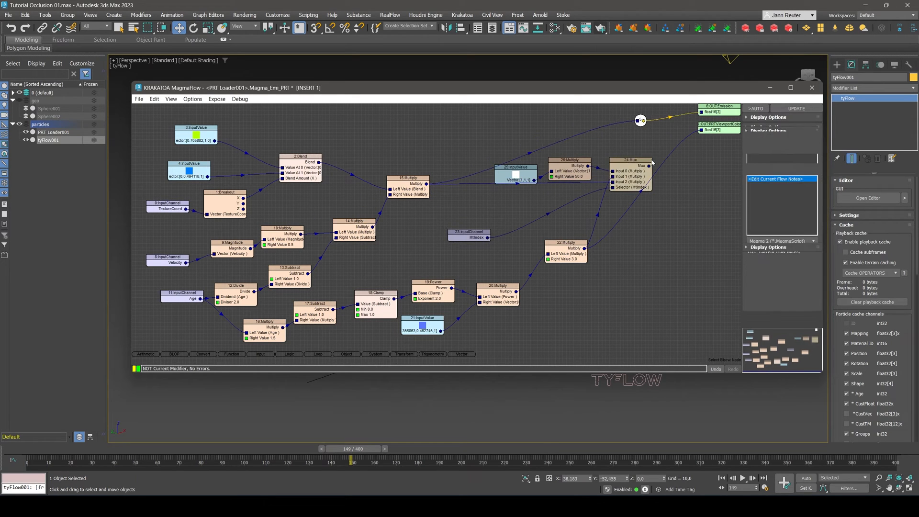
# Route the Mux output through the elbow into both the Emission and PRTViewportColor outputs, placing the elbow beside them.
pyautogui.click(641, 121)
pyautogui.moveTo(650, 165); pyautogui.dragTo(637, 121)
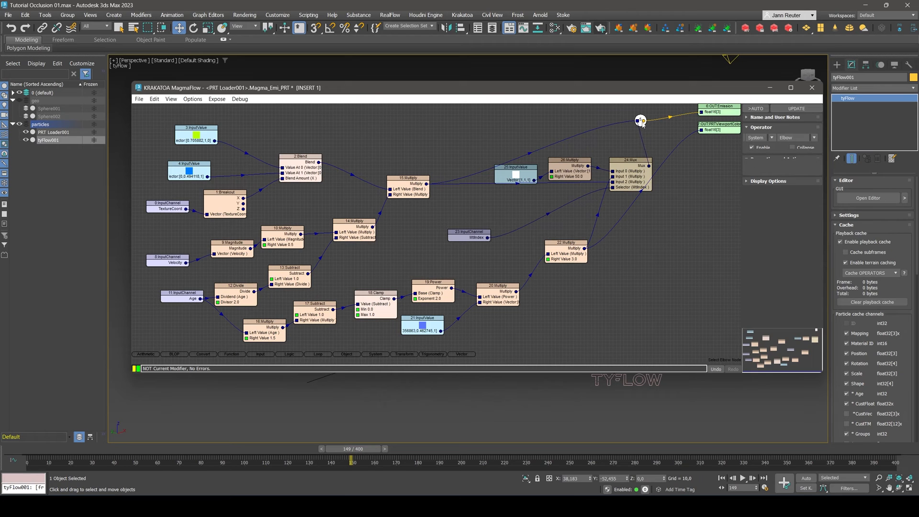
pyautogui.doubleClick(644, 121)
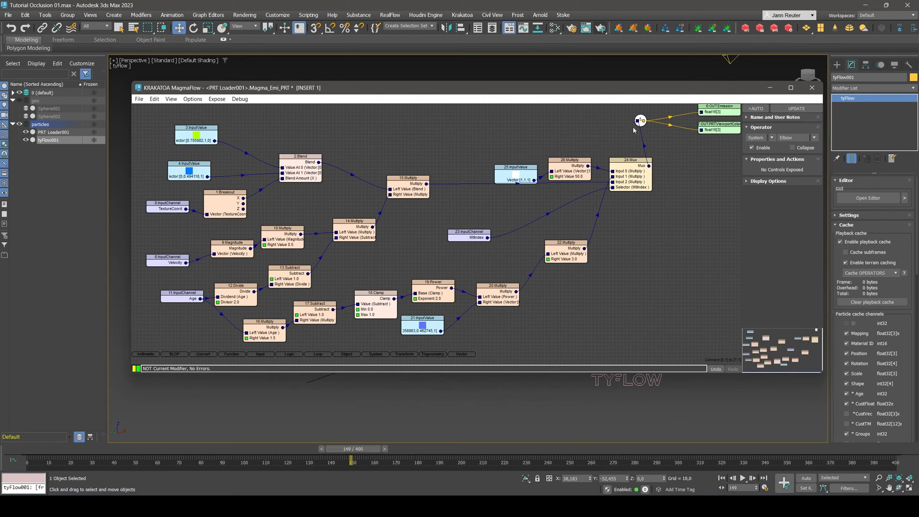
pyautogui.moveTo(641, 120); pyautogui.dragTo(676, 120)
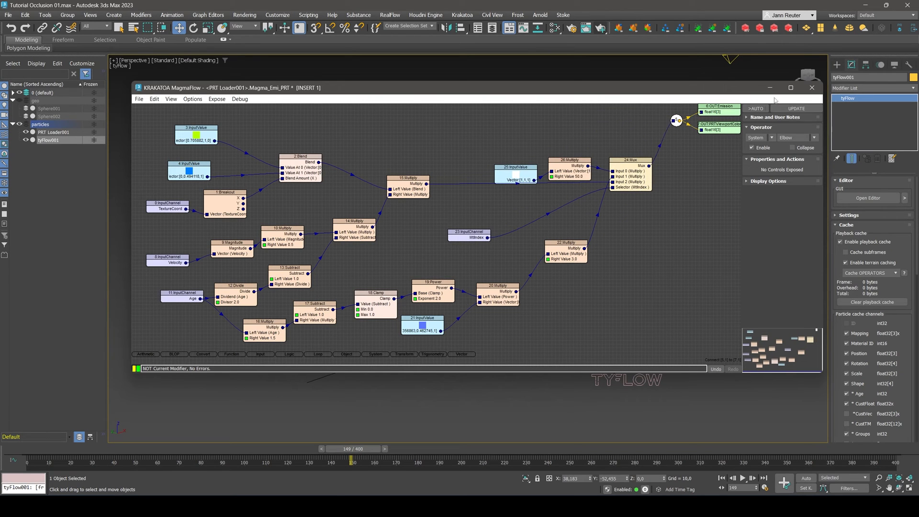
# Update and close the Magma flow, and render the perspective view at frame 126 to inspect the particle colors.
pyautogui.click(797, 110)
pyautogui.click(798, 109)
pyautogui.click(811, 88)
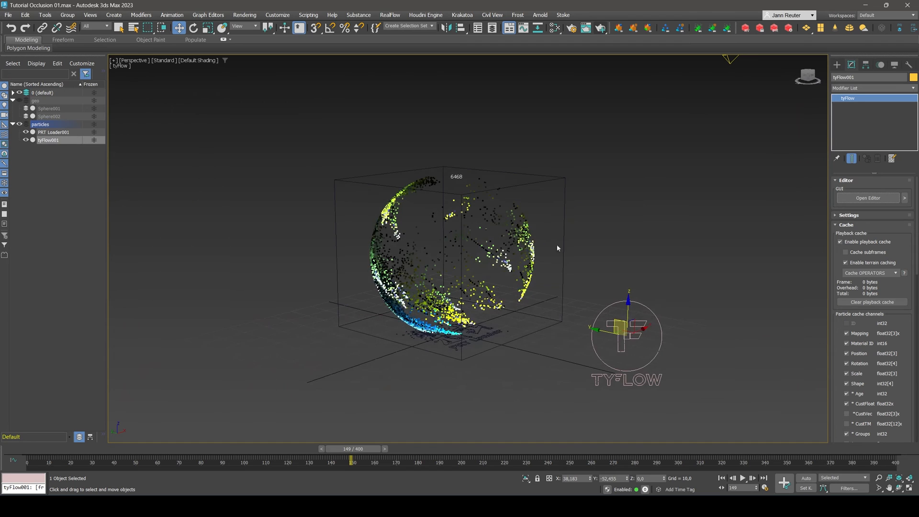
pyautogui.moveTo(374, 451); pyautogui.dragTo(434, 461)
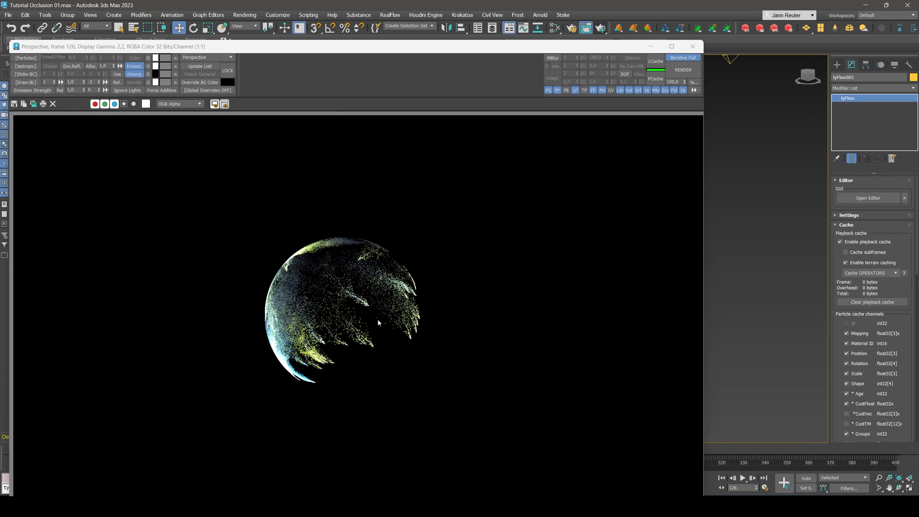
pyautogui.click(693, 46)
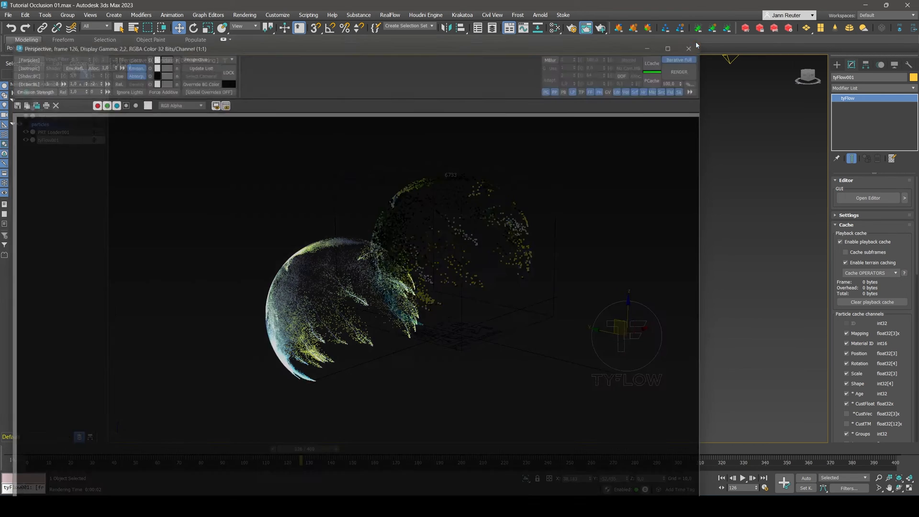
# Render a close-up of the particle sphere at frame 126 and close the rendered frame after inspecting it.
pyautogui.scroll(6, 444, 260)
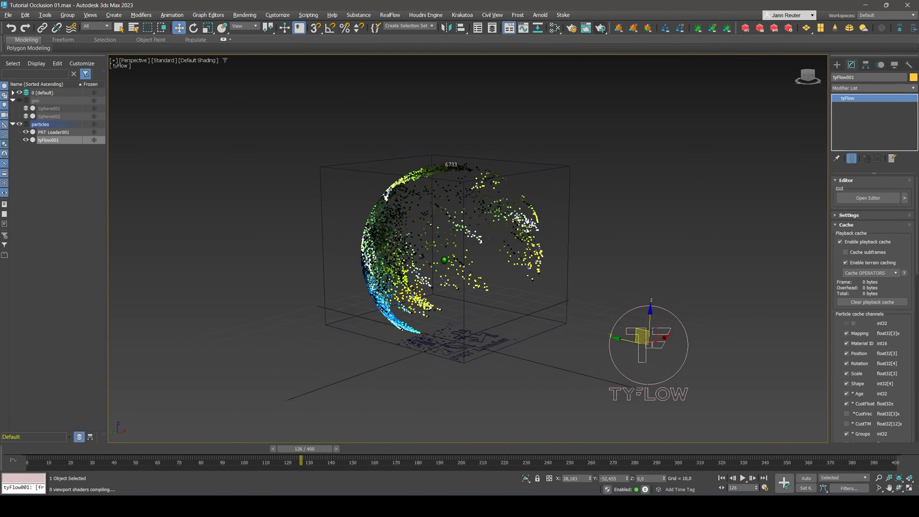
pyautogui.scroll(4, 443, 261)
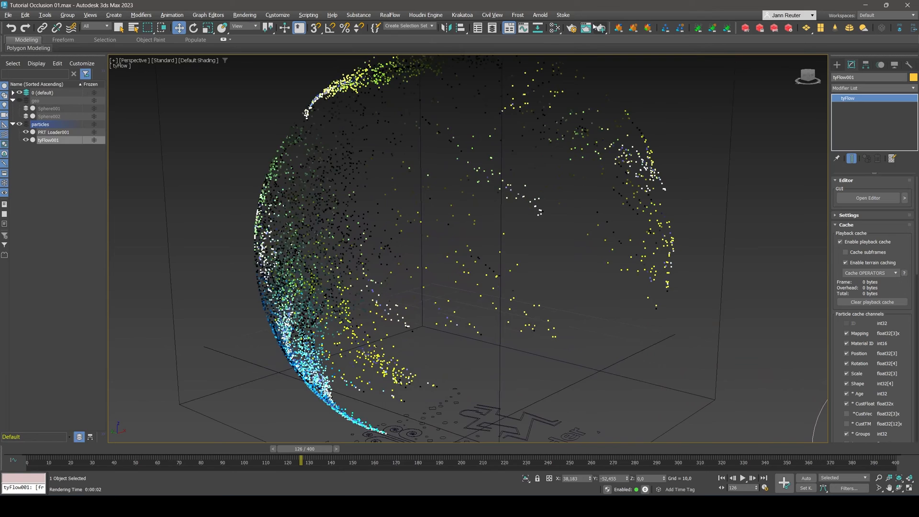
pyautogui.click(600, 28)
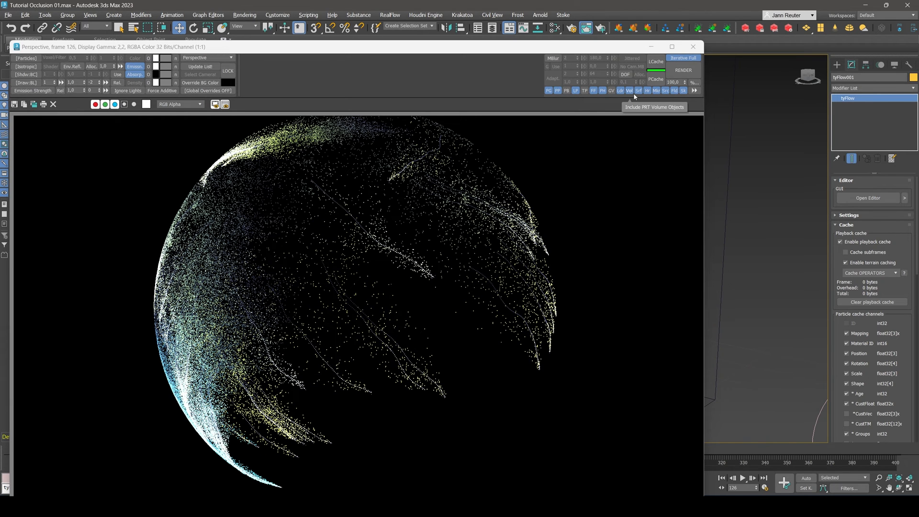
pyautogui.click(693, 46)
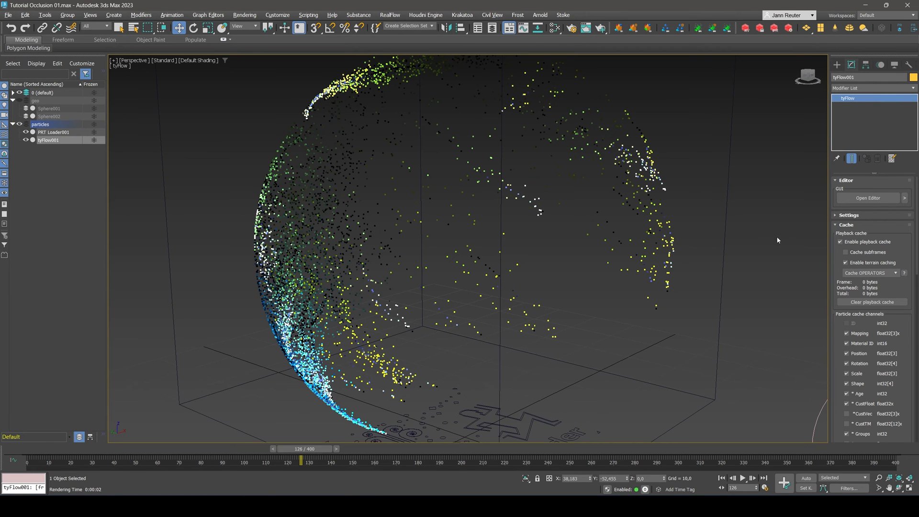
# Inspect the travel-distance settings of the first Spawn operator in the tyFlow editor and render the perspective view at frame 126.
pyautogui.click(868, 198)
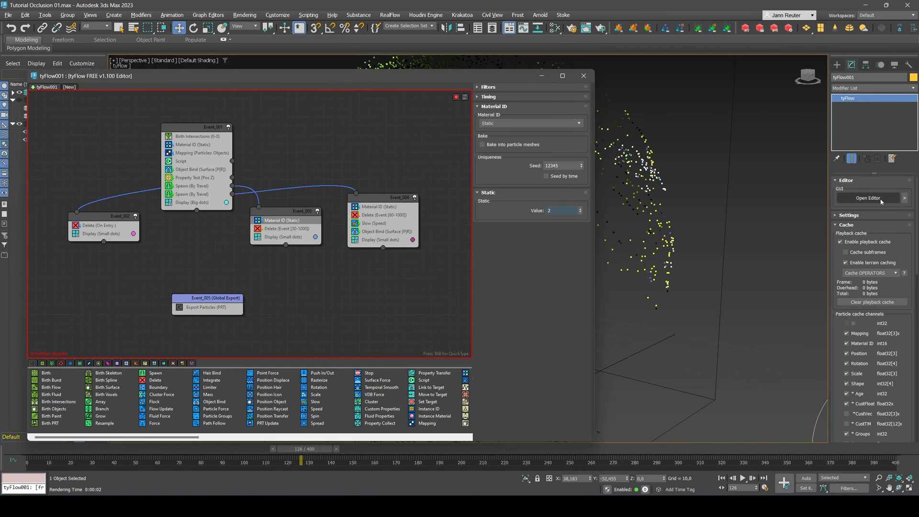
pyautogui.click(209, 187)
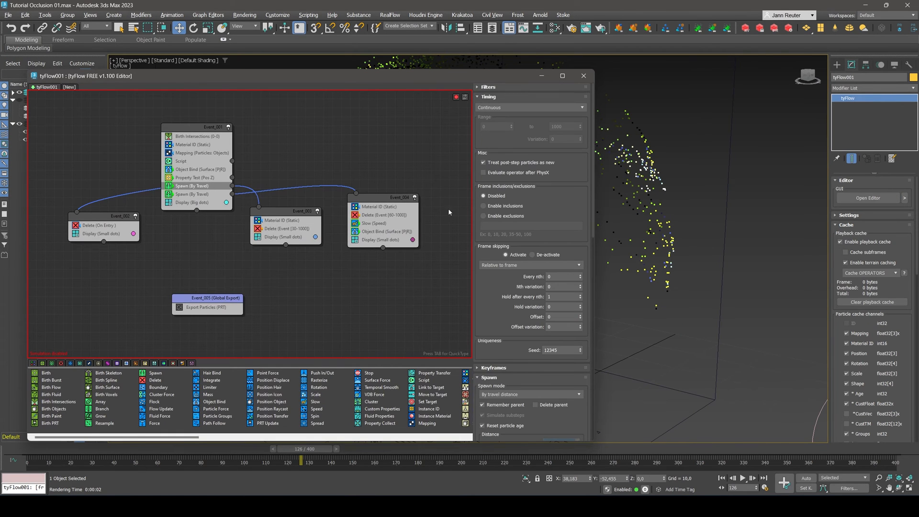
pyautogui.scroll(-5, 546, 268)
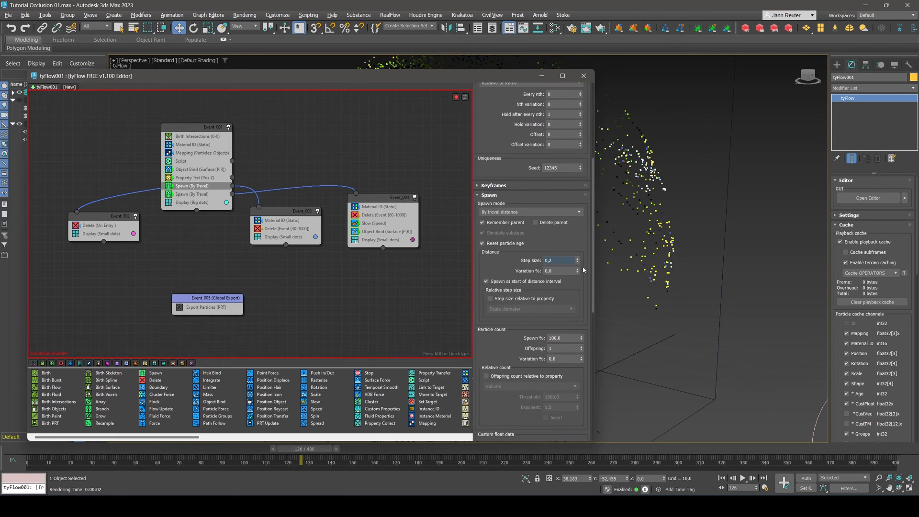
pyautogui.moveTo(287, 211); pyautogui.dragTo(280, 222)
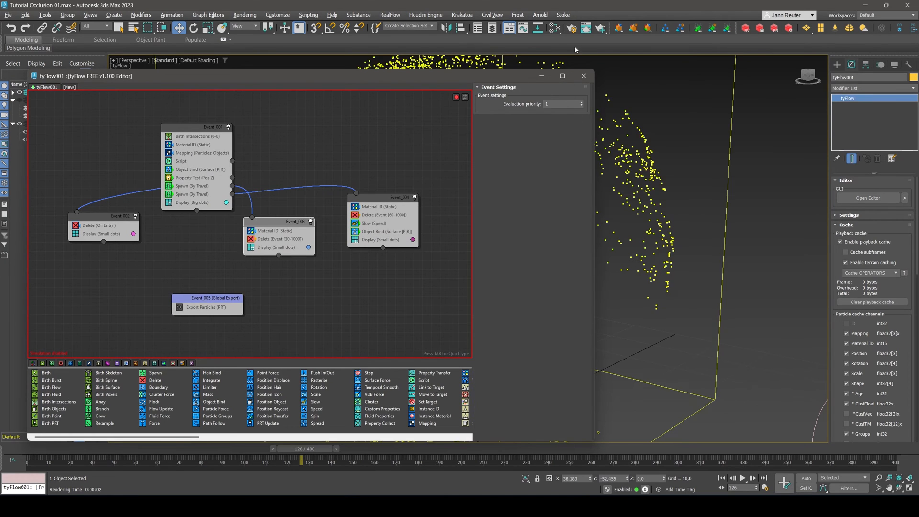
pyautogui.click(584, 74)
pyautogui.click(598, 29)
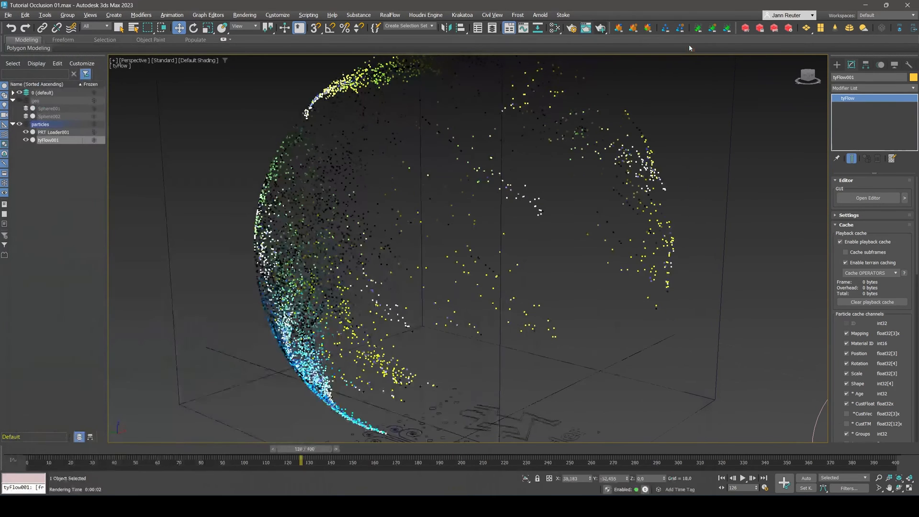
pyautogui.click(693, 47)
# Draw a circle spline on the ground around the particle sphere and set its radius to 120.
pyautogui.scroll(-6, 490, 225)
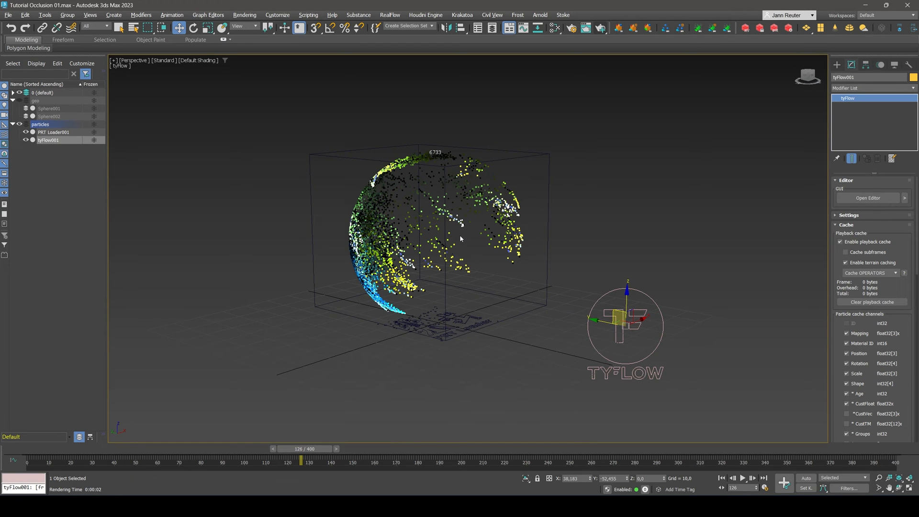
pyautogui.click(471, 225)
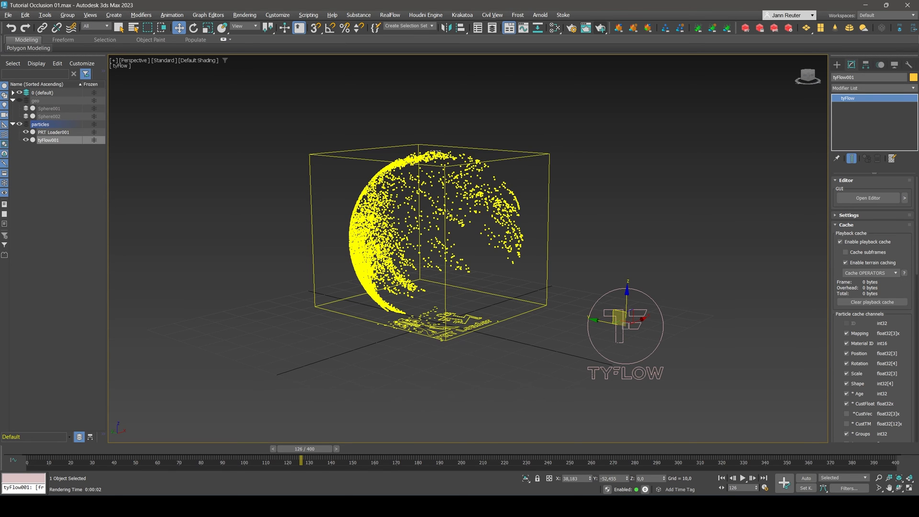
pyautogui.moveTo(423, 236); pyautogui.dragTo(456, 262, button='middle')
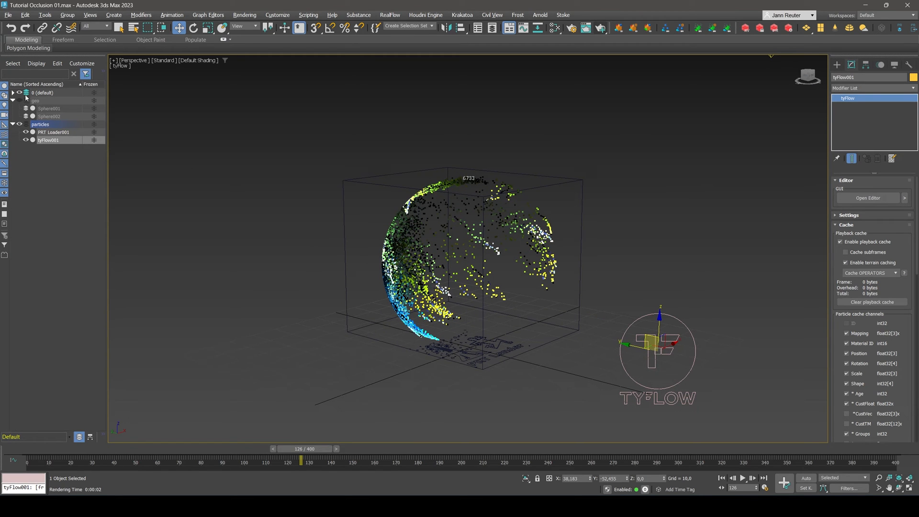
pyautogui.click(835, 66)
pyautogui.click(847, 78)
pyautogui.click(850, 133)
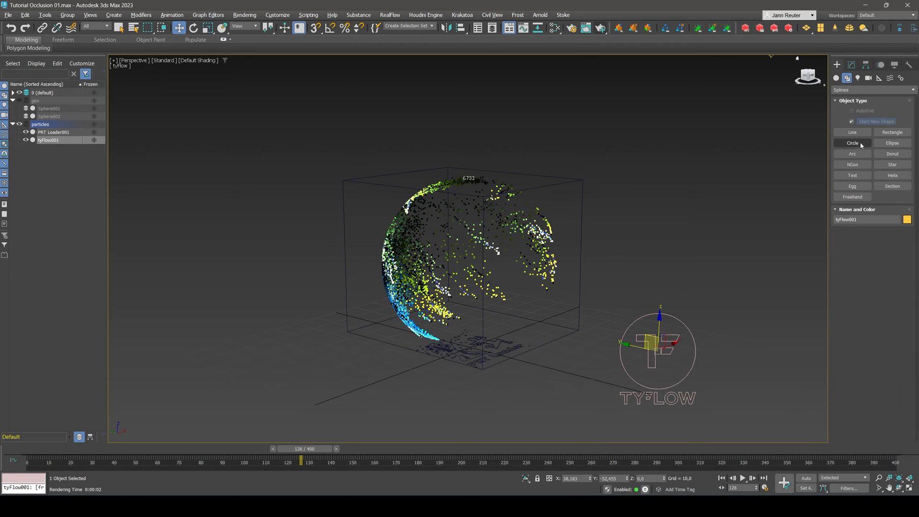
pyautogui.click(852, 143)
pyautogui.moveTo(473, 353); pyautogui.dragTo(842, 415)
pyautogui.moveTo(878, 294); pyautogui.dragTo(909, 300)
pyautogui.press('BackSpace')
pyautogui.press('Return')
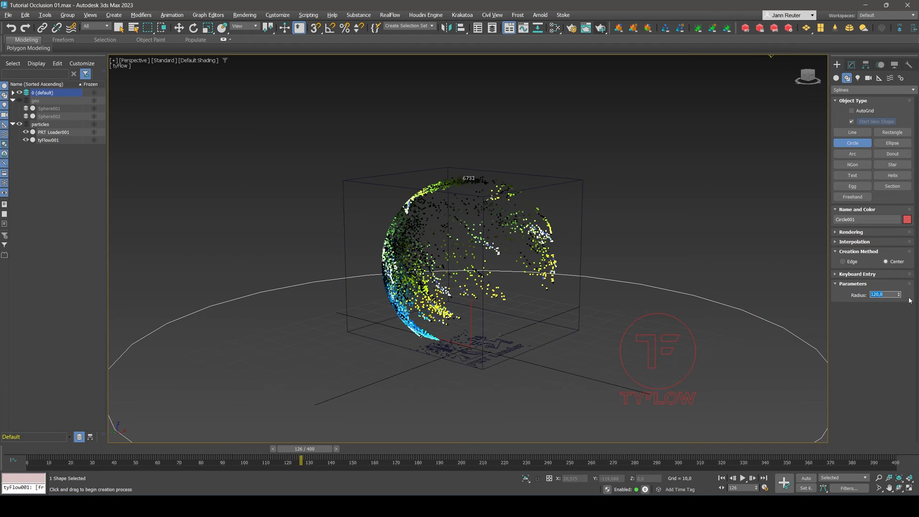
# Center the circle at X 0 and Y 0 and raise it to about Z 45.6.
pyautogui.click(179, 27)
pyautogui.rightClick(591, 481)
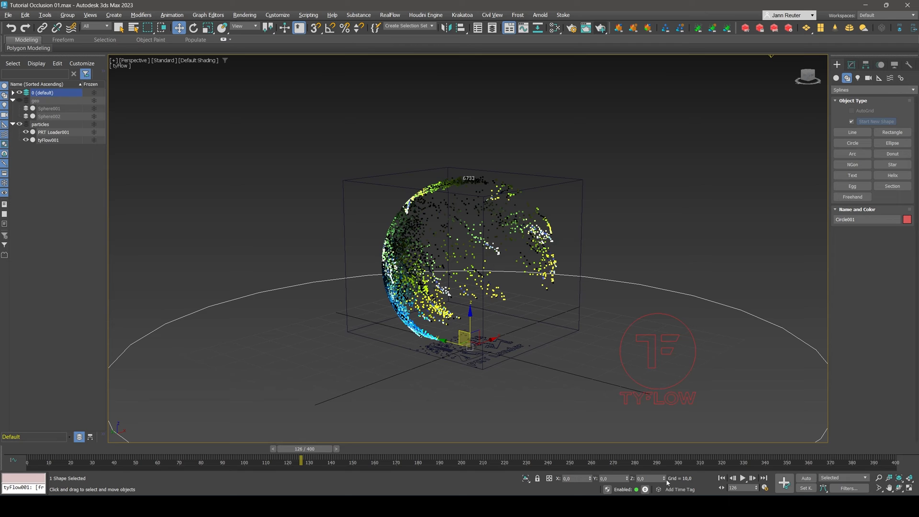
pyautogui.moveTo(665, 480); pyautogui.dragTo(674, 361)
# Set the circle's interpolation steps to 100 for a smoother path.
pyautogui.click(852, 65)
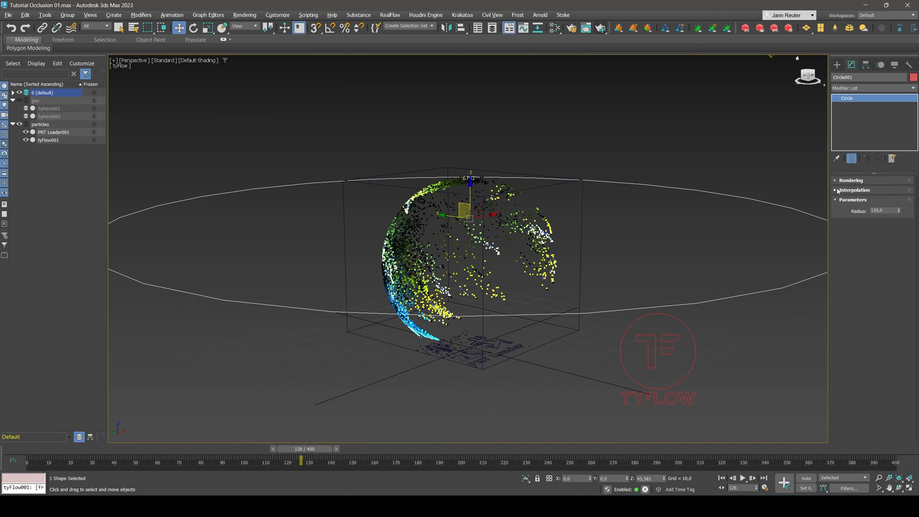
pyautogui.click(838, 190)
pyautogui.moveTo(897, 201); pyautogui.dragTo(894, 452)
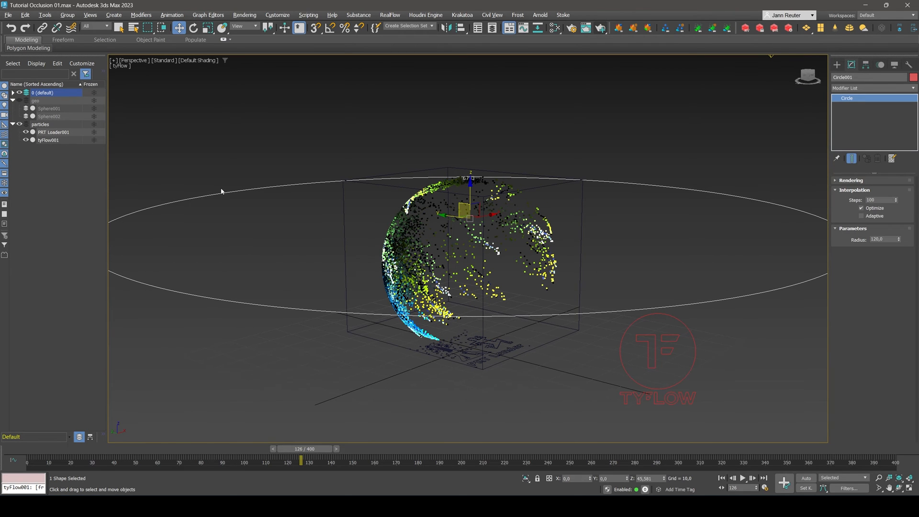
# Create a Physical camera outside the particle sphere with its target near the sphere's base.
pyautogui.moveTo(501, 278); pyautogui.dragTo(478, 255, button='middle')
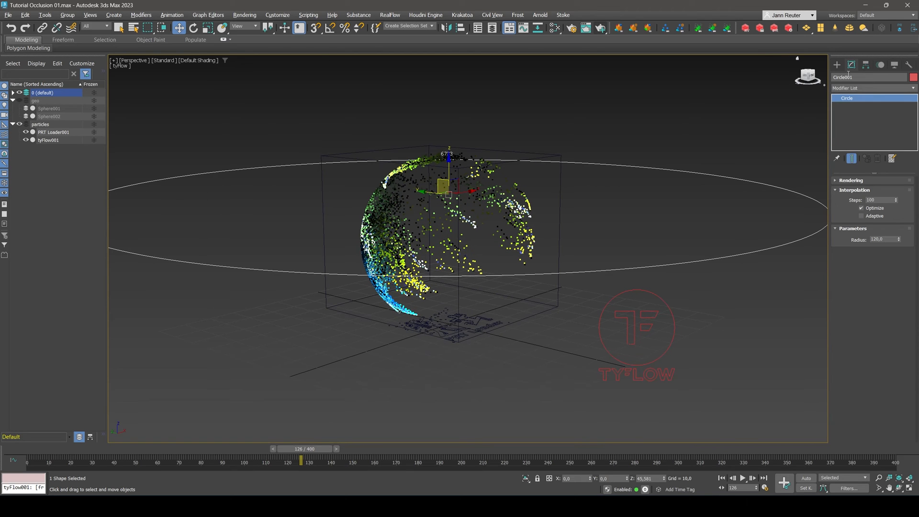
pyautogui.click(837, 65)
pyautogui.click(868, 78)
pyautogui.click(852, 121)
pyautogui.moveTo(264, 381); pyautogui.dragTo(453, 325)
# Position the camera target at X 0, Y 0 and Z 30, inside the particle sphere.
pyautogui.click(179, 27)
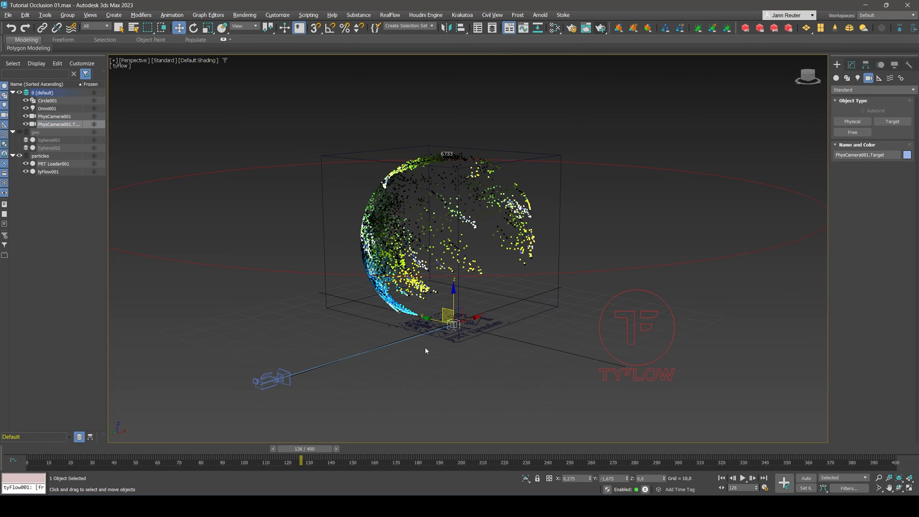
pyautogui.rightClick(590, 478)
pyautogui.rightClick(626, 478)
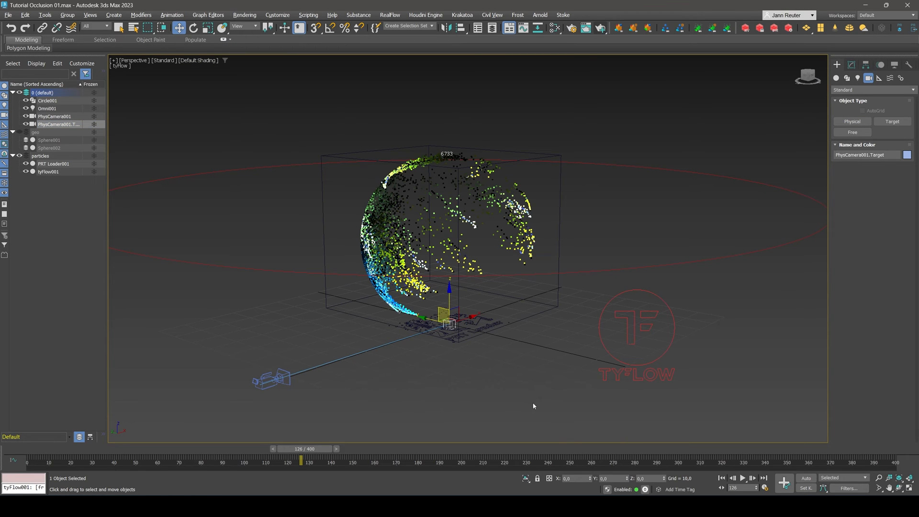
pyautogui.write('30')
pyautogui.press('Return')
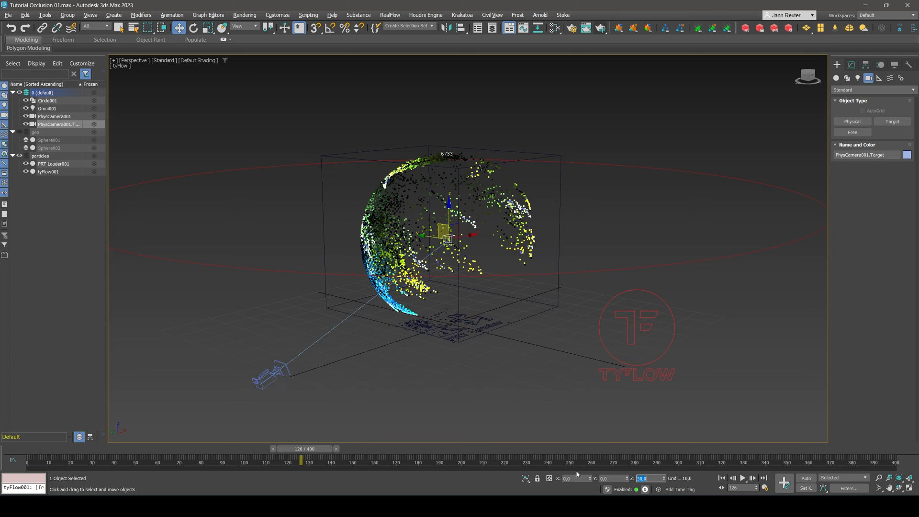
# Constrain PhysCamera001 to the circle with a Path Constraint.
pyautogui.click(279, 364)
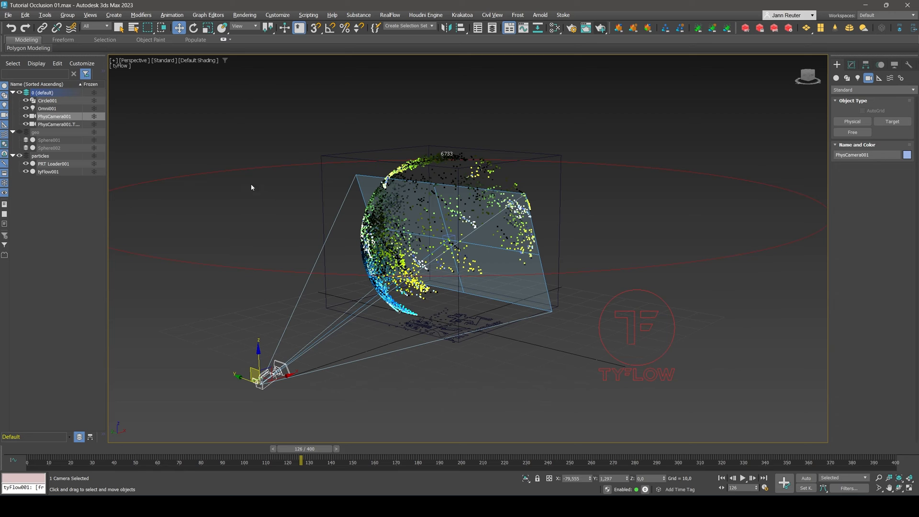
pyautogui.click(167, 16)
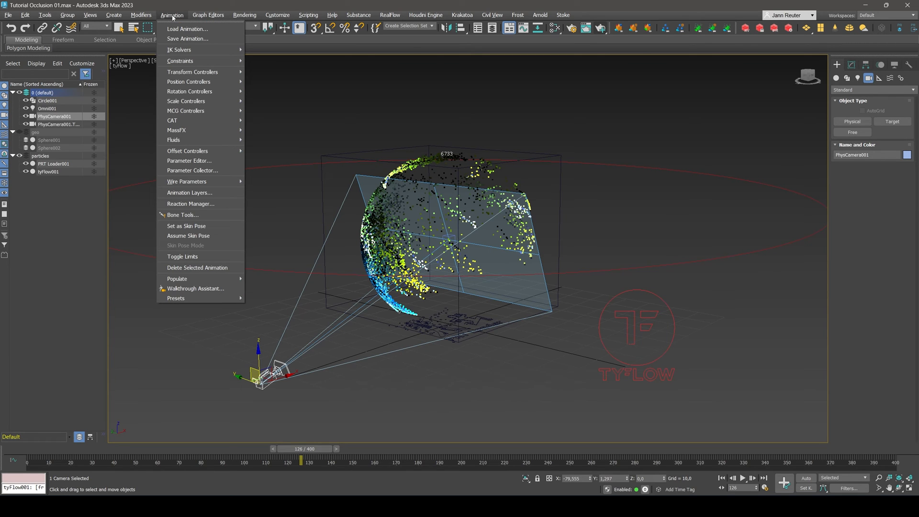
pyautogui.moveTo(191, 62)
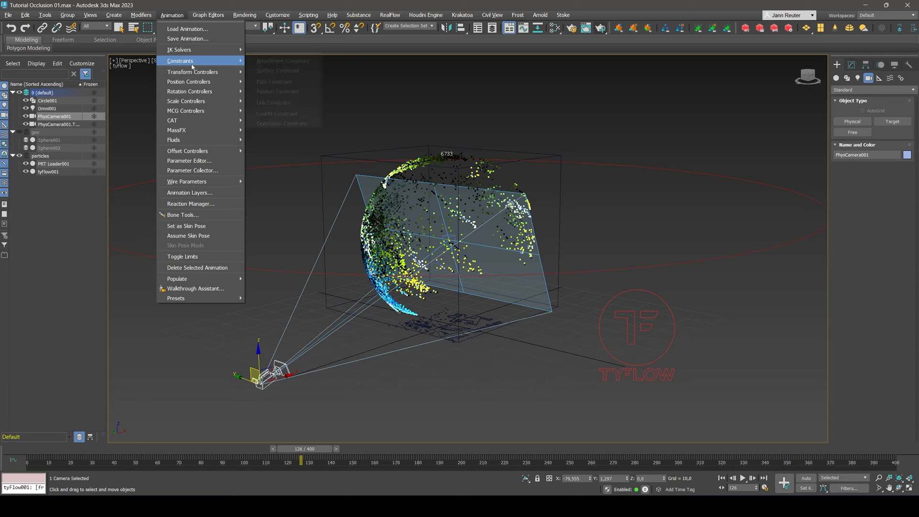
pyautogui.click(274, 82)
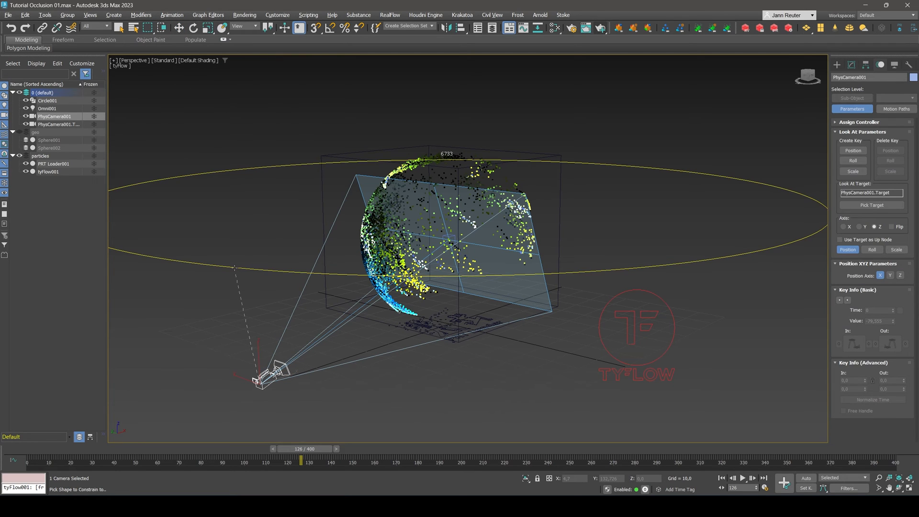
pyautogui.click(234, 268)
# Set the camera's % Along Path to 50 at frame 0.
pyautogui.moveTo(309, 449); pyautogui.dragTo(47, 435)
pyautogui.press('w')
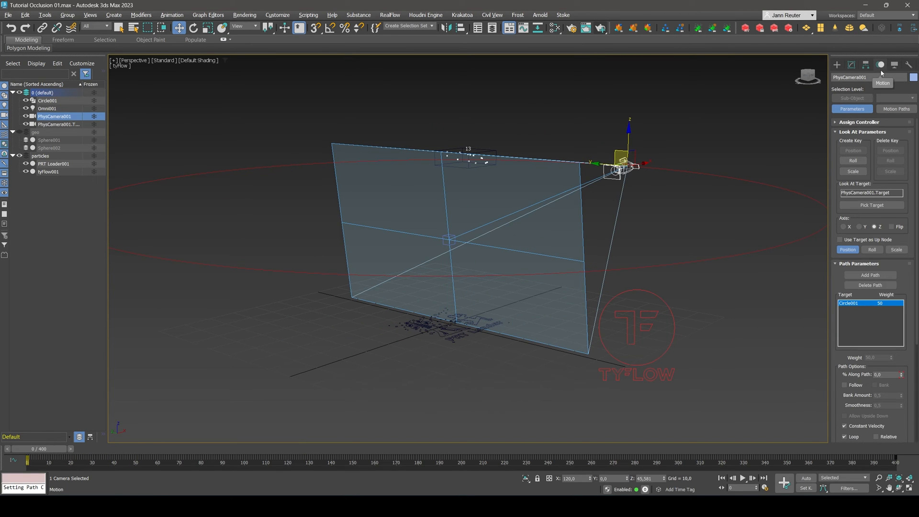
pyautogui.click(891, 376)
pyautogui.write('50')
pyautogui.press('Return')
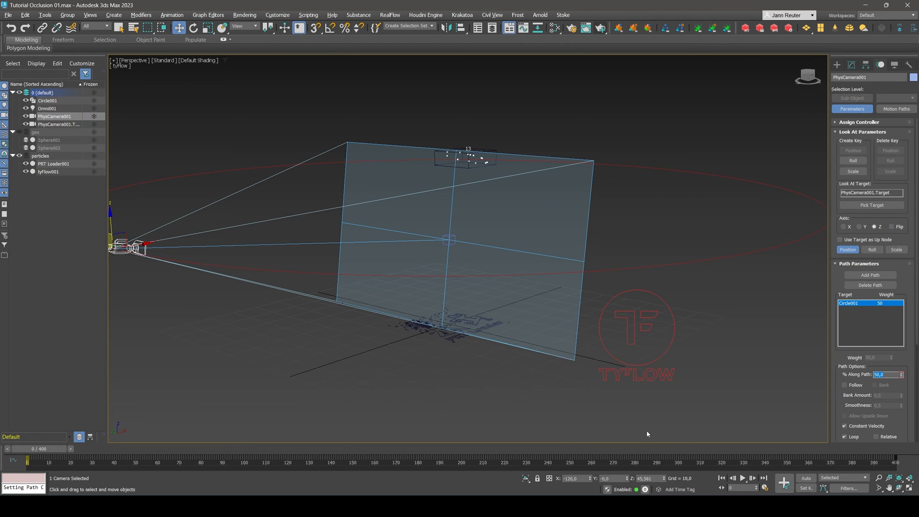
# Key the camera's % Along Path to 75 at frame 400 with auto keying on.
pyautogui.click(764, 478)
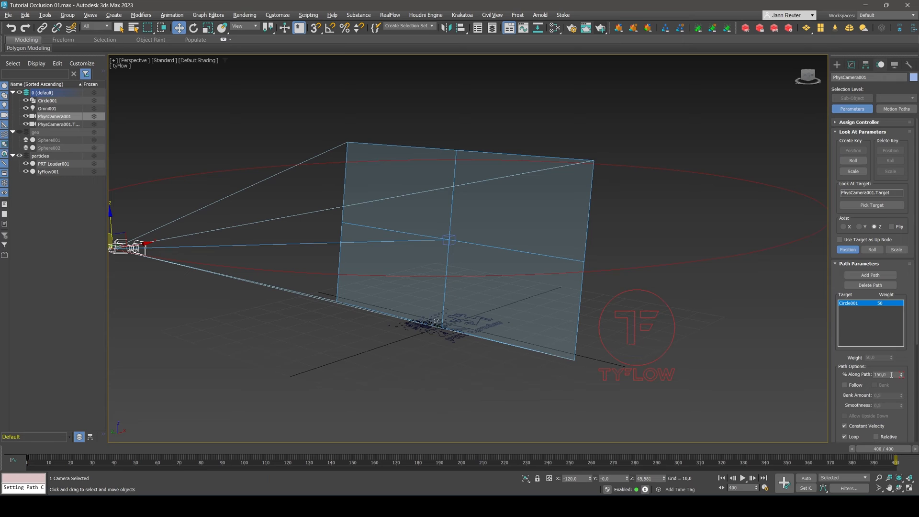
pyautogui.moveTo(823, 488); pyautogui.dragTo(825, 432)
pyautogui.click(806, 478)
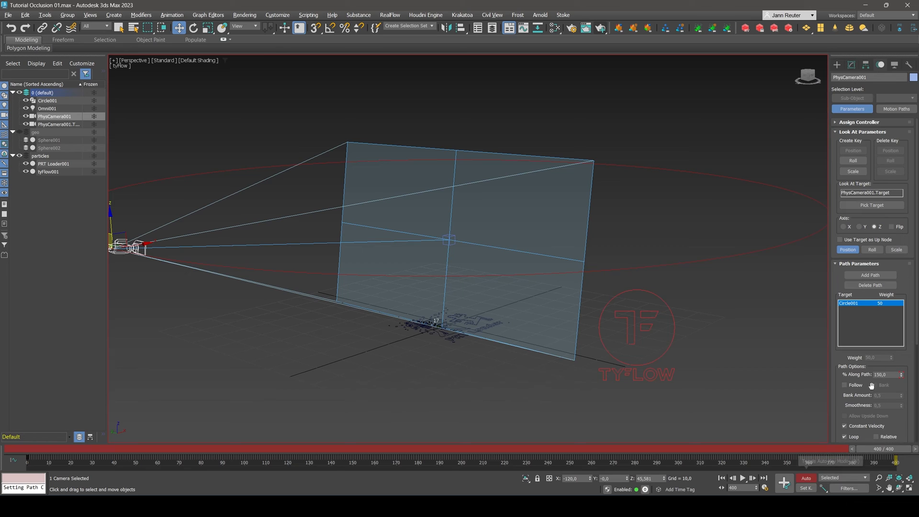
pyautogui.doubleClick(887, 374)
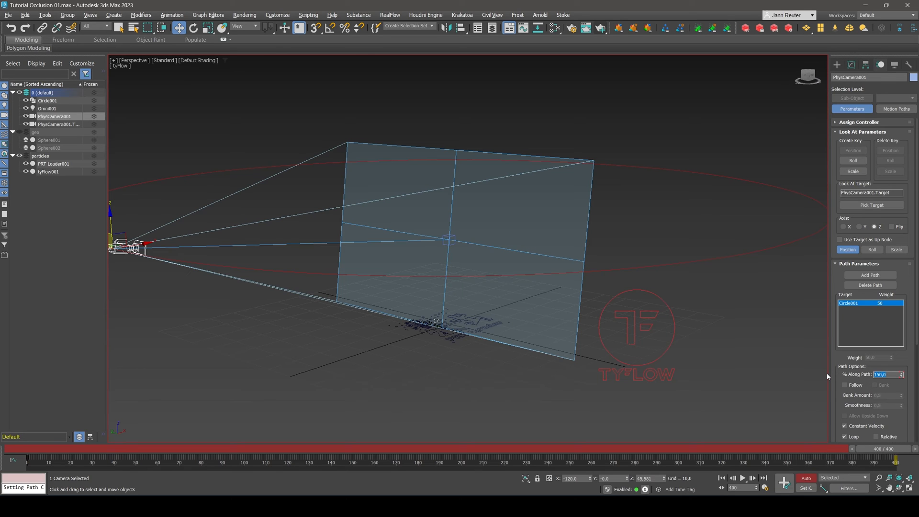
pyautogui.write('75')
pyautogui.press('Return')
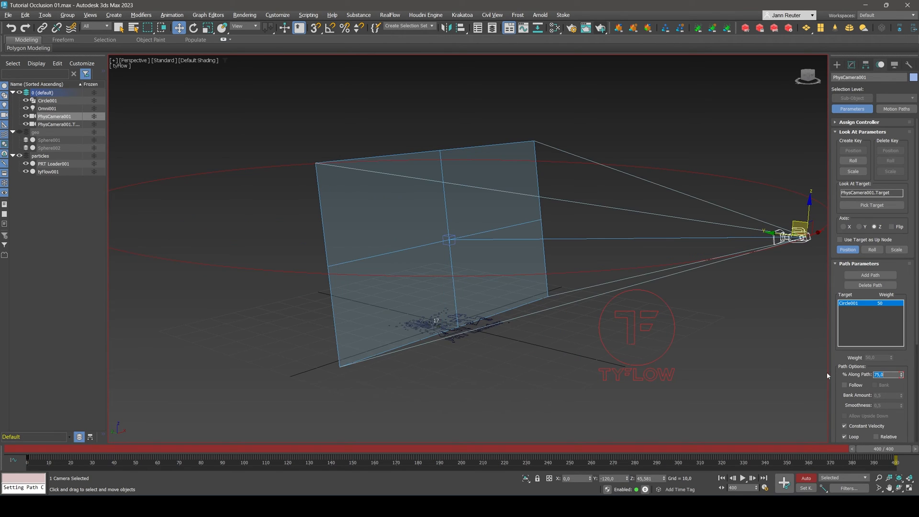
# Go to frame 157, turn off auto keying, and switch the viewport to PhysCamera001.
pyautogui.moveTo(886, 450); pyautogui.dragTo(356, 393)
pyautogui.click(805, 478)
pyautogui.click(137, 64)
pyautogui.moveTo(143, 69)
pyautogui.click(280, 71)
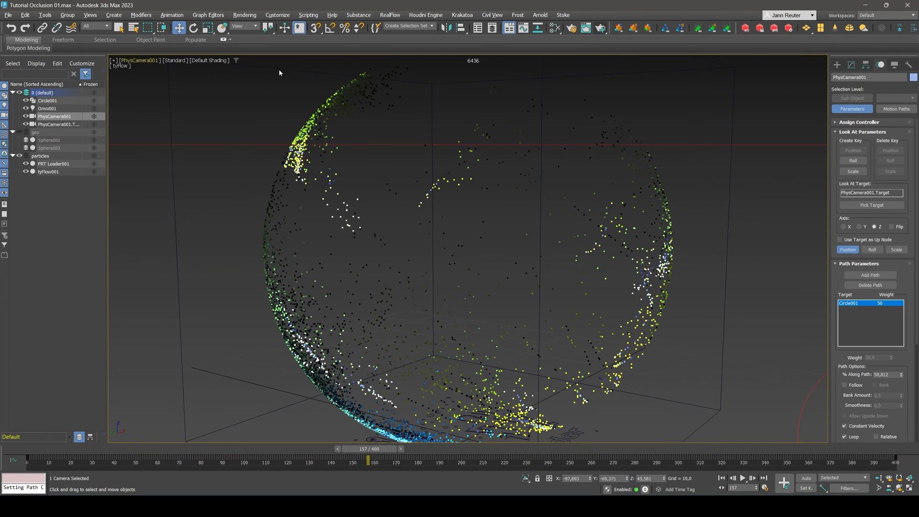
# Enlarge the path circle's radius to about 199.2 so the camera frames the whole particle sphere.
pyautogui.click(51, 101)
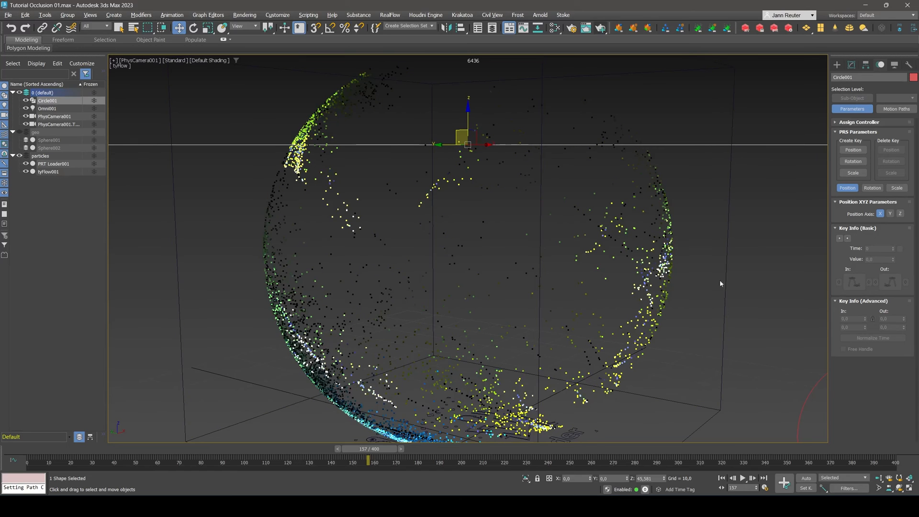
pyautogui.click(851, 65)
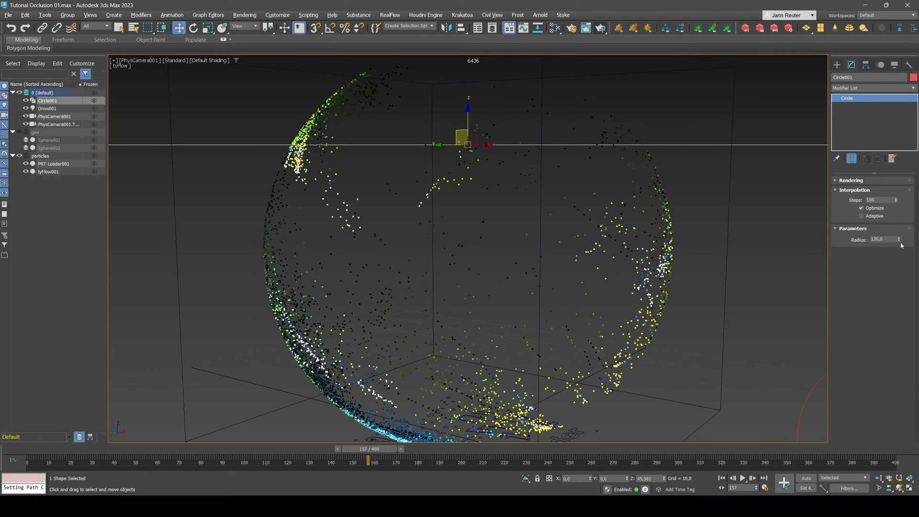
pyautogui.moveTo(899, 241); pyautogui.dragTo(891, 218)
# Add a Krakatoa Camera modifier to PhysCamera001.
pyautogui.click(61, 118)
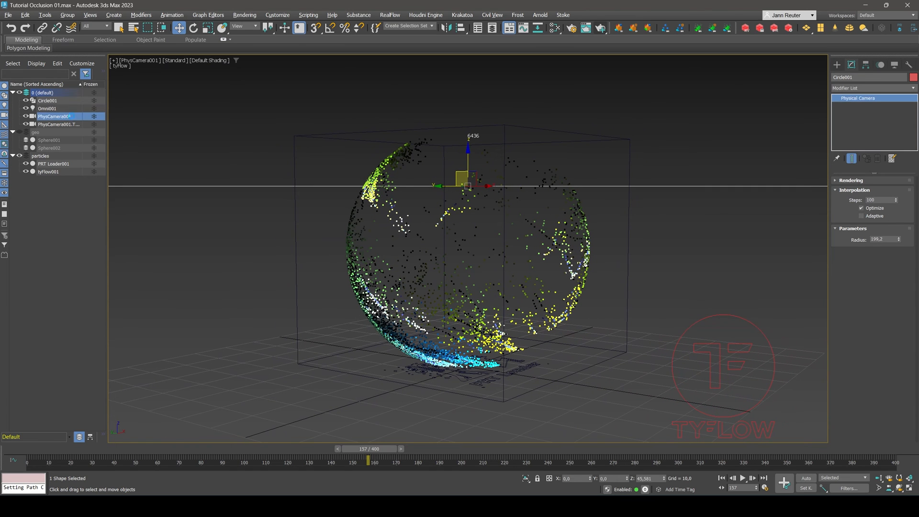
pyautogui.click(913, 88)
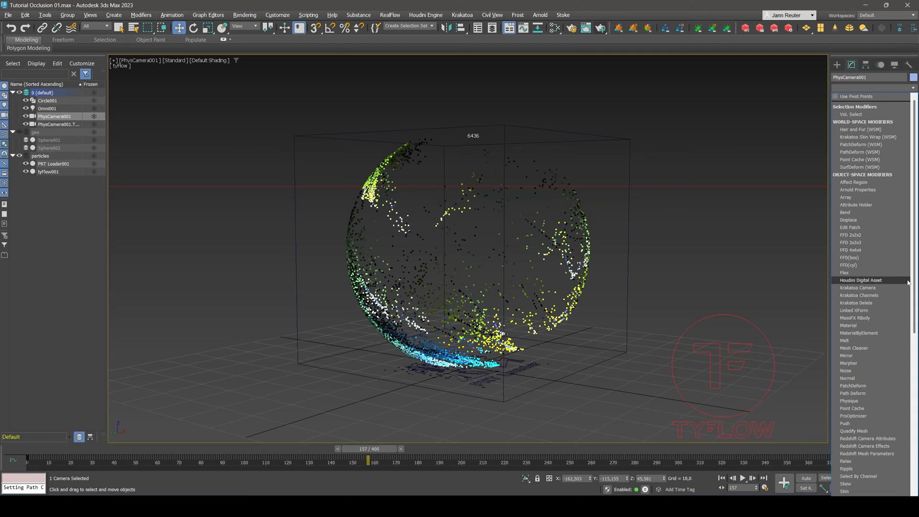
pyautogui.click(880, 289)
# In the perspective view, extend the camera's focal depth to about 173, reaching the near side of the particle sphere, and enable Override Focal Depth.
pyautogui.press('p')
pyautogui.moveTo(409, 186); pyautogui.dragTo(586, 275, button='middle')
pyautogui.scroll(-5, 568, 240)
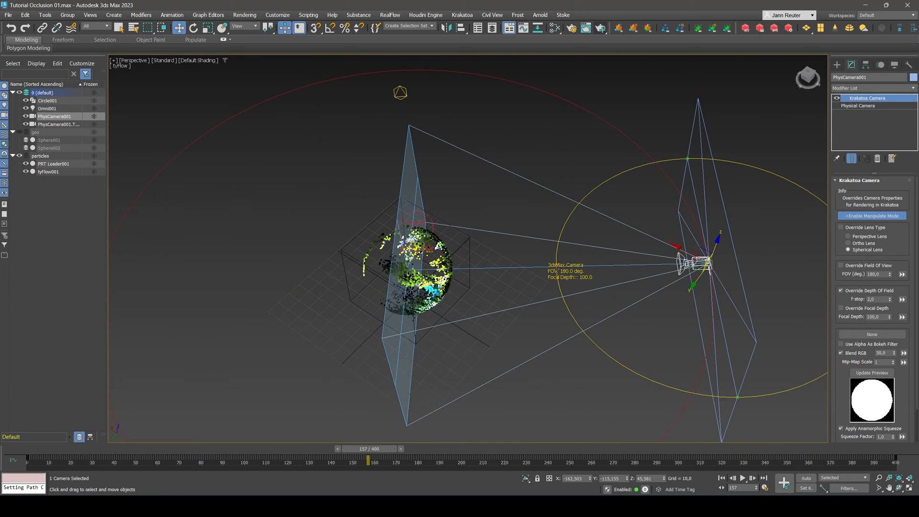
pyautogui.moveTo(556, 270); pyautogui.dragTo(448, 271)
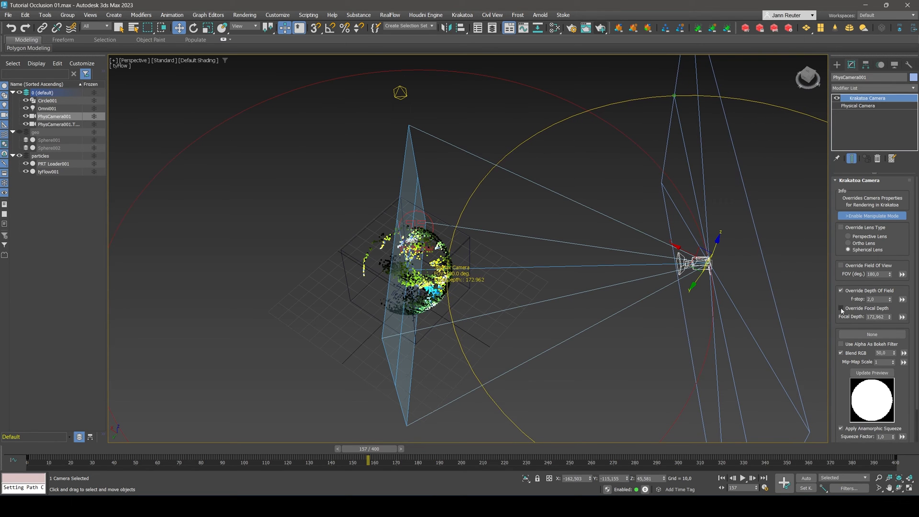
pyautogui.click(841, 308)
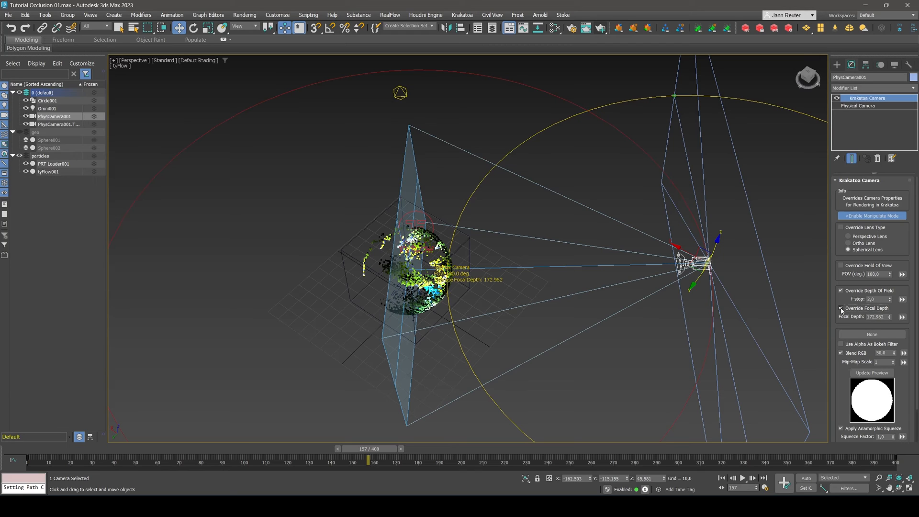
# Set the Krakatoa Camera modifier's f-stop to 0.2 and switch the viewport to PhysCamera001.
pyautogui.doubleClick(880, 297)
pyautogui.write(',2')
pyautogui.press('Return')
pyautogui.click(138, 61)
pyautogui.moveTo(162, 69)
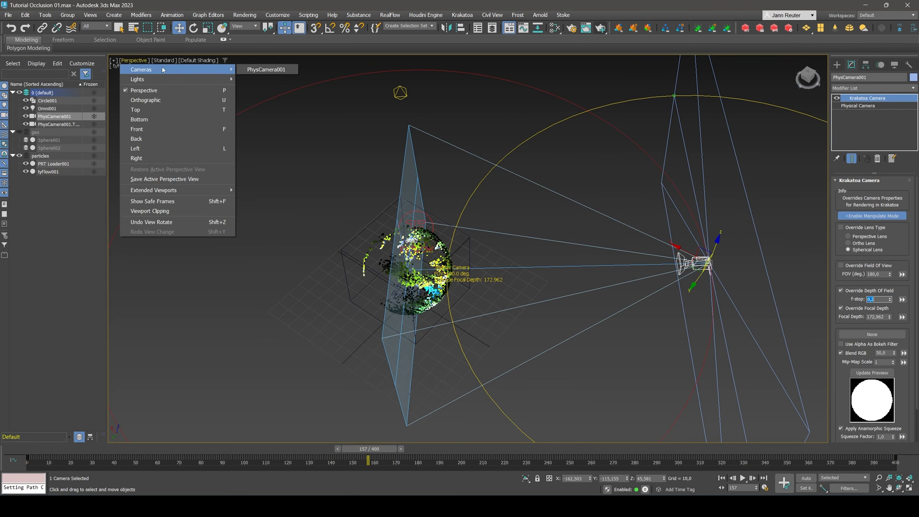
pyautogui.click(266, 69)
# In the rendered frame window, enable depth of field with a sample rate of 3.0 and render frame 157.
pyautogui.click(586, 27)
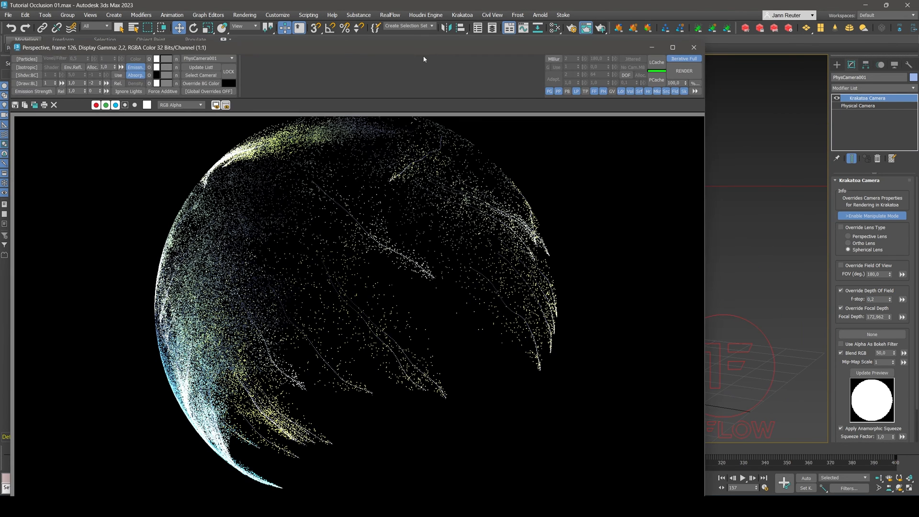
pyautogui.click(627, 76)
pyautogui.click(643, 83)
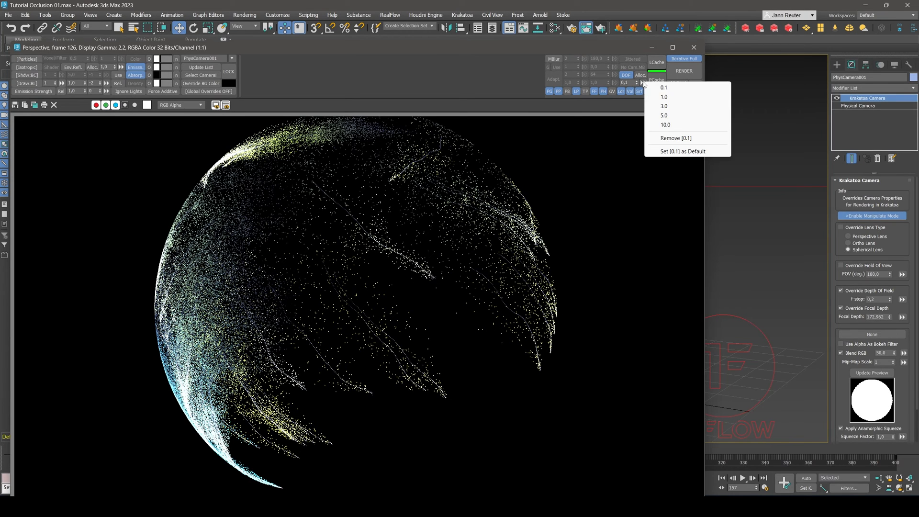
pyautogui.click(677, 106)
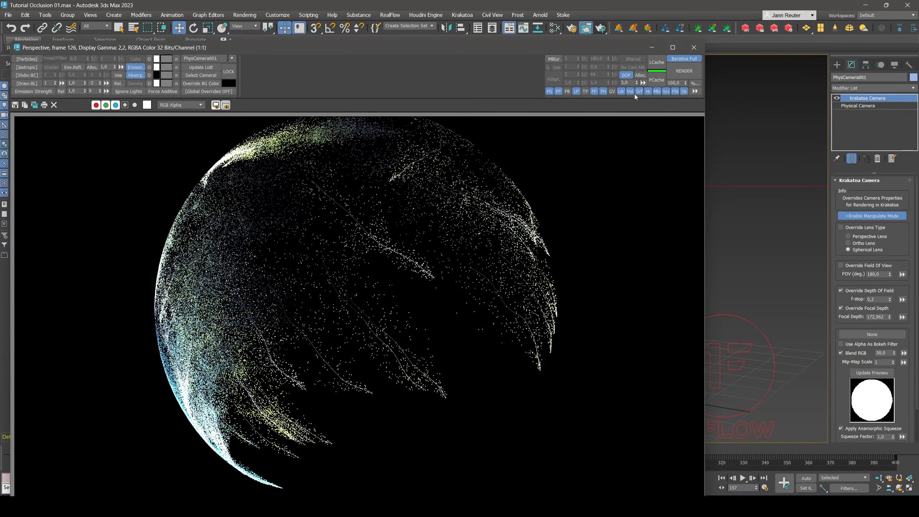
pyautogui.moveTo(606, 49); pyautogui.dragTo(616, 29)
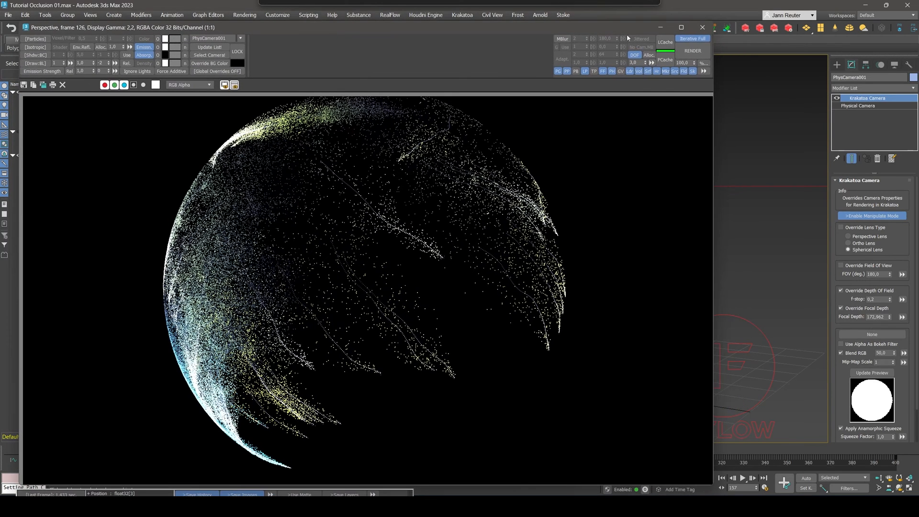
pyautogui.click(692, 48)
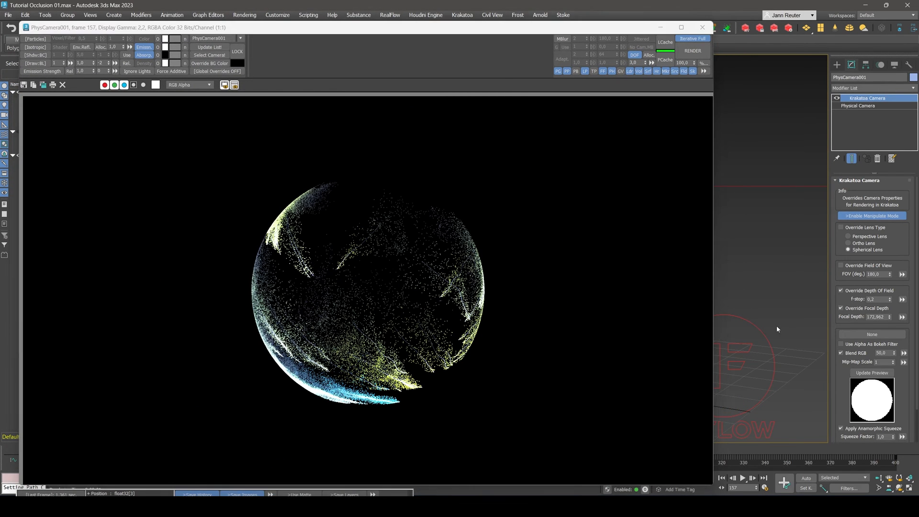
# Lower the Krakatoa camera's f-stop to 0.005 and re-render the frame for stronger depth-of-field blur.
pyautogui.click(882, 299)
pyautogui.write('0,05')
pyautogui.click(700, 54)
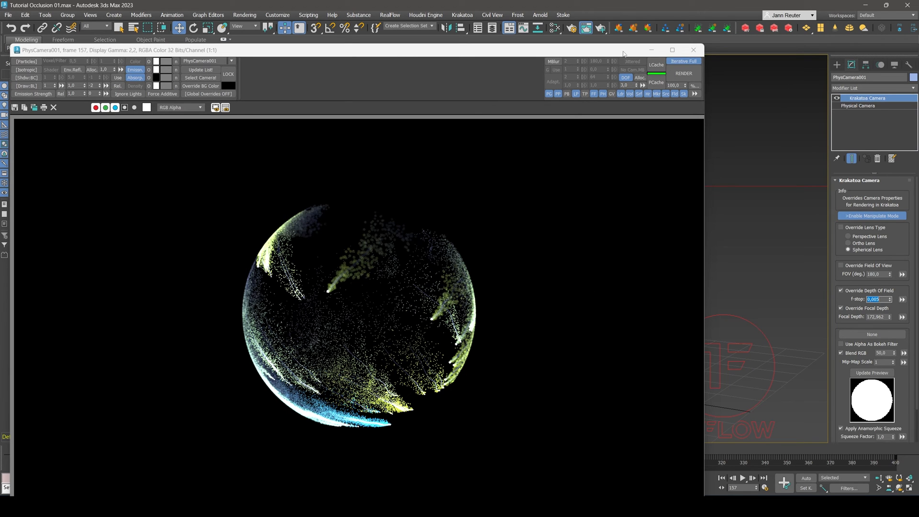
pyautogui.click(602, 29)
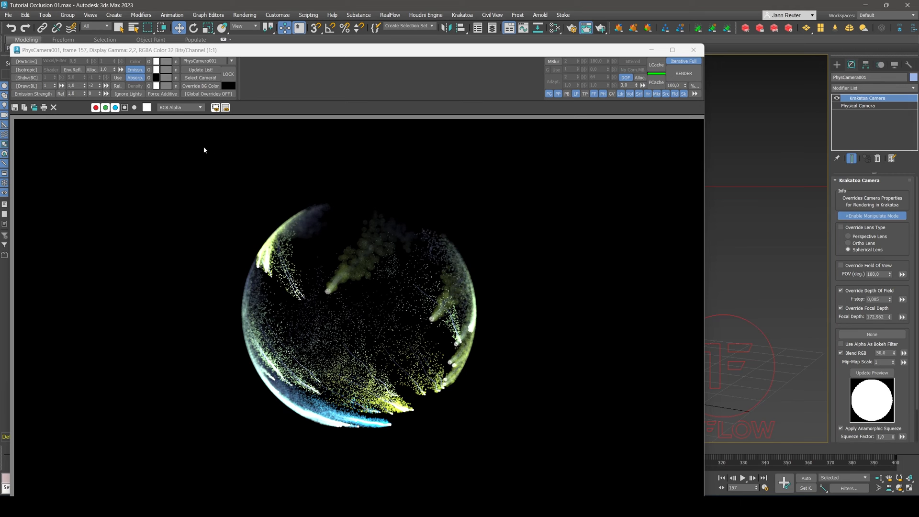
# Set the final pass density to 5.0 with exponent -3, re-rendering the frame to check the brightness.
pyautogui.click(99, 88)
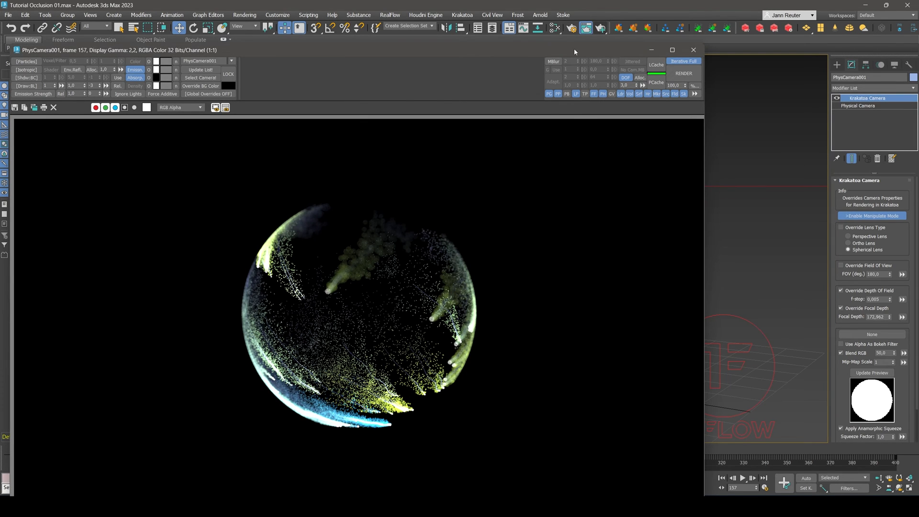
pyautogui.click(600, 28)
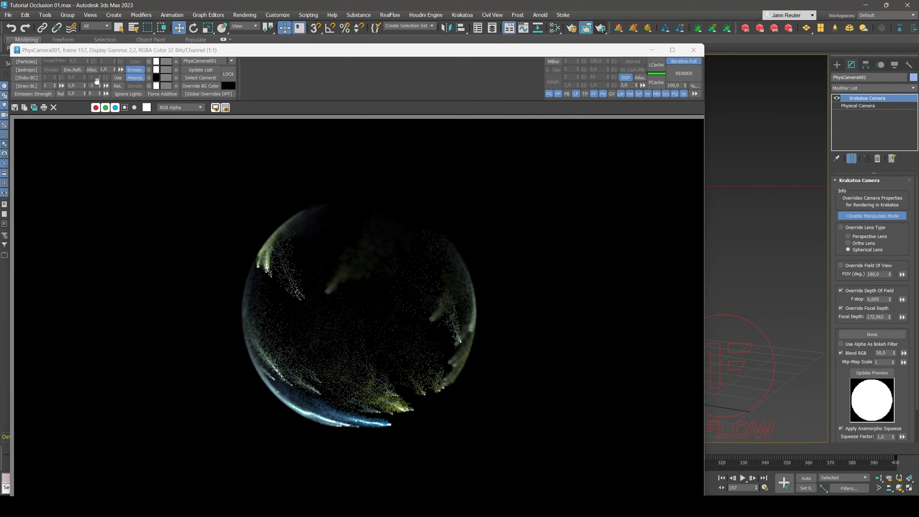
pyautogui.moveTo(77, 86); pyautogui.dragTo(15, 87)
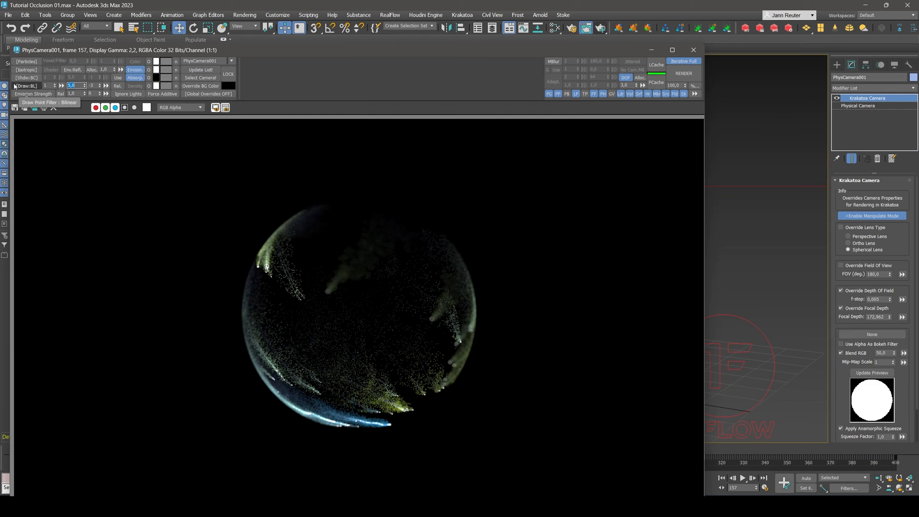
pyautogui.click(602, 28)
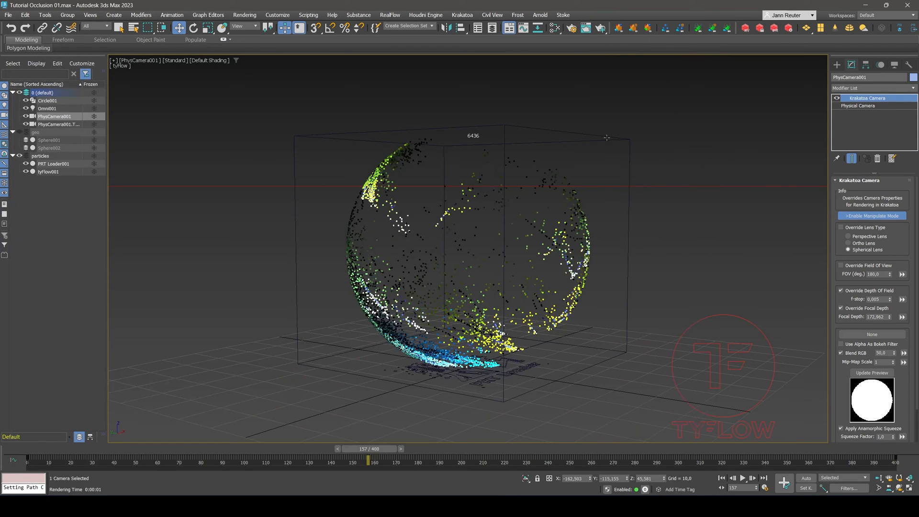
# Add a second MagmaModifier to PRT Loader001 and open its Magma editor.
pyautogui.click(578, 227)
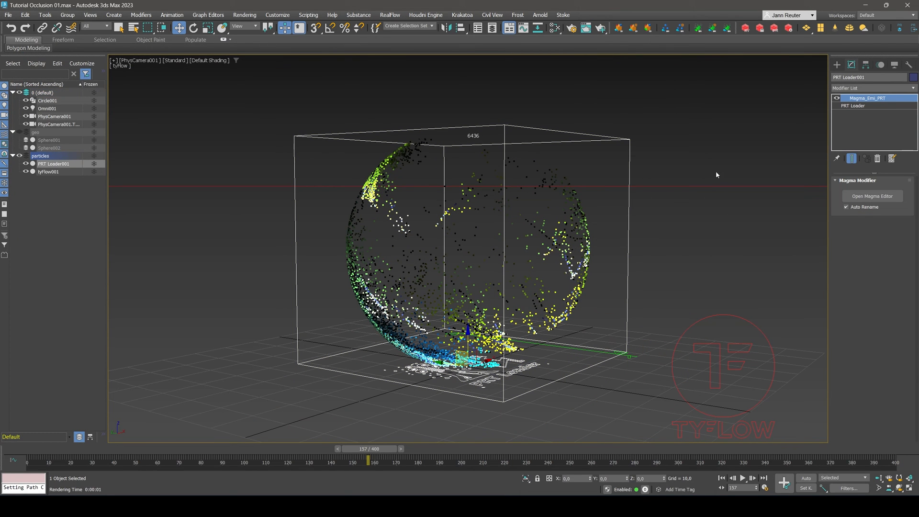
pyautogui.click(898, 88)
pyautogui.scroll(1, 871, 287)
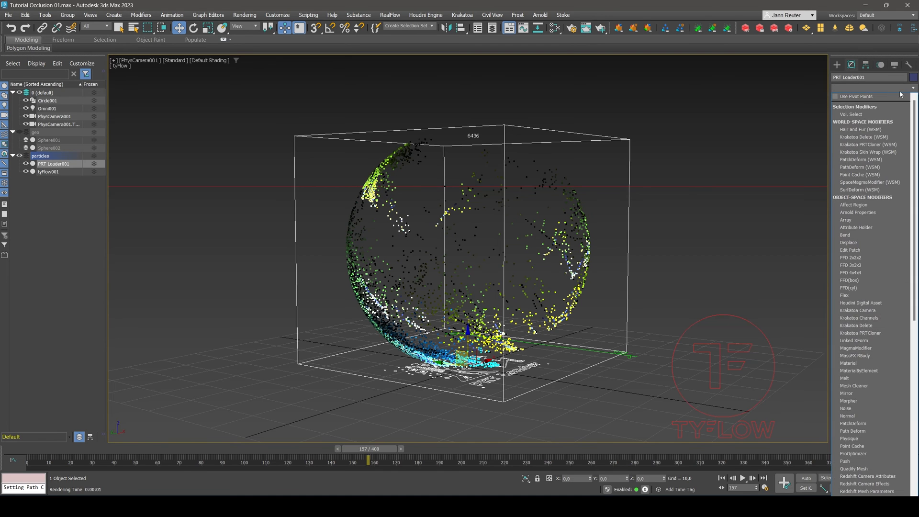
pyautogui.click(862, 348)
pyautogui.click(872, 196)
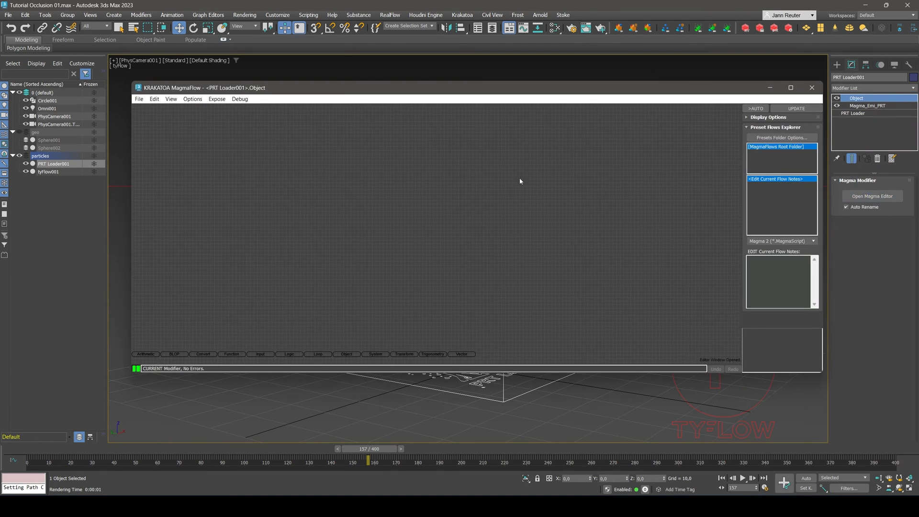
# Create an InputGeometry node referencing Sphere001 and an InputObject node referencing PhysCamera001.
pyautogui.rightClick(245, 149)
pyautogui.click(277, 170)
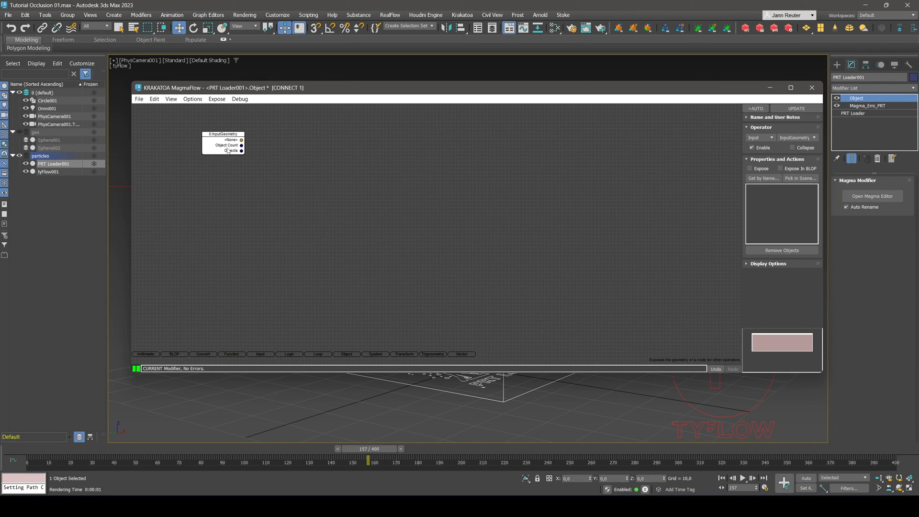
pyautogui.click(791, 179)
pyautogui.click(61, 140)
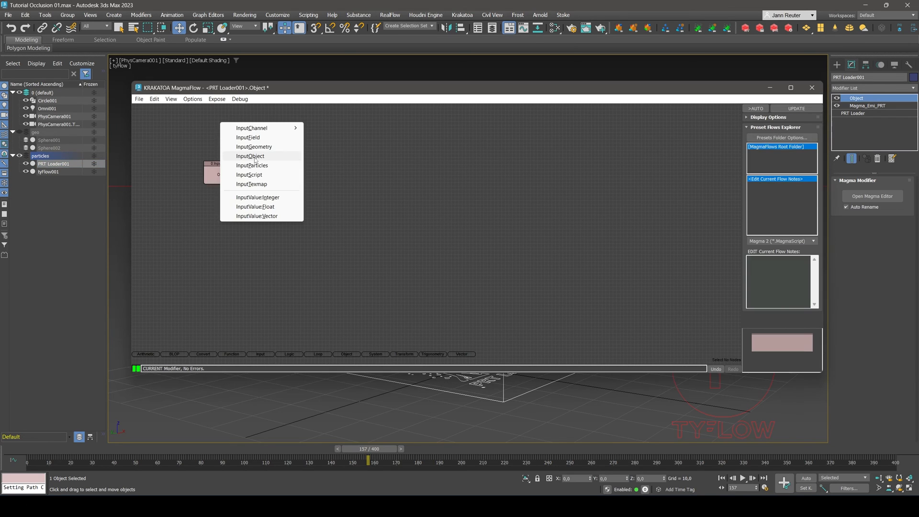
pyautogui.click(250, 156)
pyautogui.click(788, 179)
pyautogui.click(54, 116)
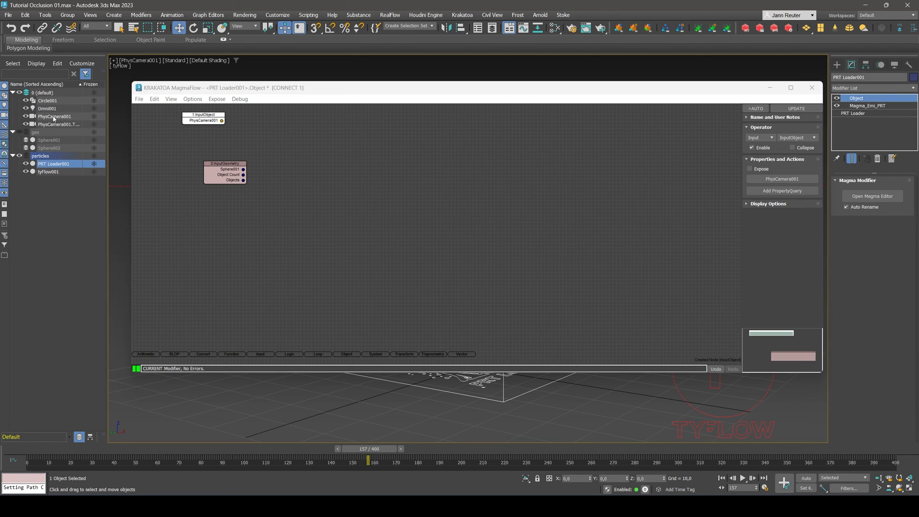
# Connect a PropertyQuery node exposing Pos to the PhysCamera001 input and space out the nodes.
pyautogui.moveTo(222, 121); pyautogui.dragTo(294, 131)
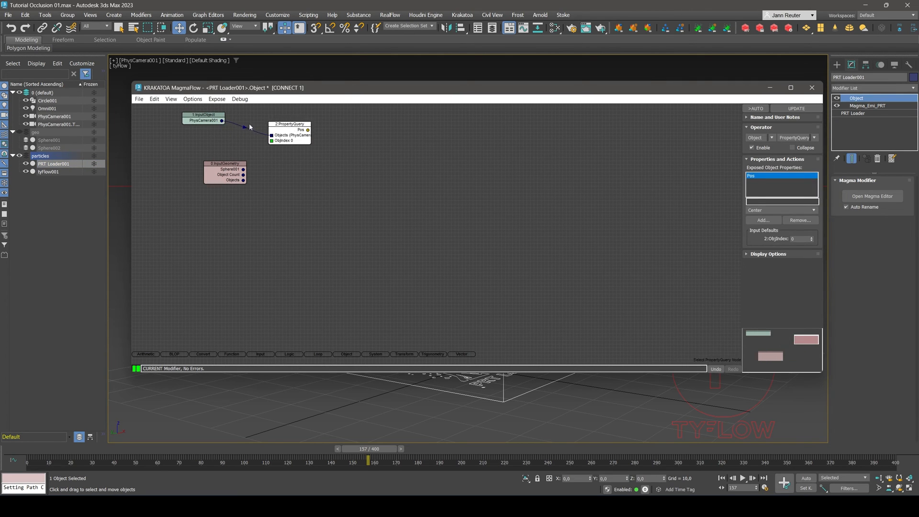
pyautogui.moveTo(197, 123); pyautogui.dragTo(189, 143)
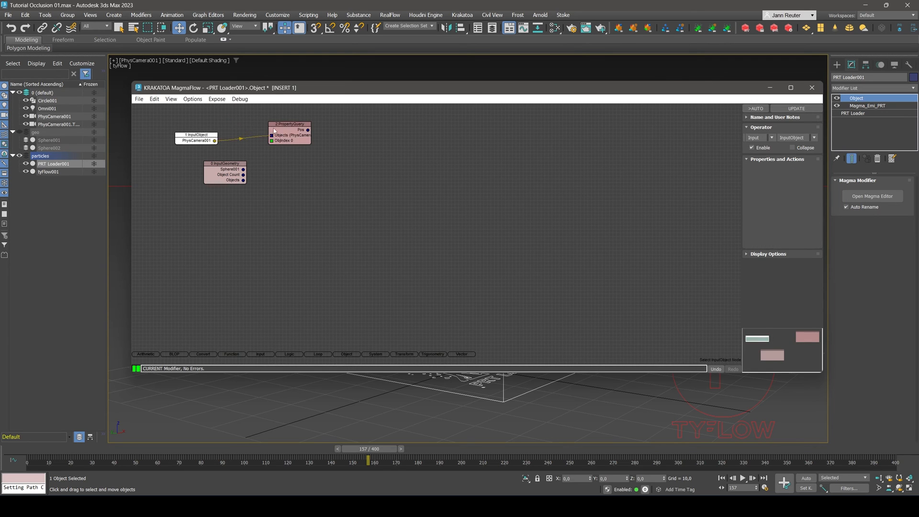
pyautogui.moveTo(300, 139); pyautogui.dragTo(274, 139)
pyautogui.moveTo(225, 173); pyautogui.dragTo(226, 205)
# Add a Subtract node that takes the camera's Pos as left value and a particle Position input channel as right value.
pyautogui.moveTo(283, 130); pyautogui.dragTo(337, 134)
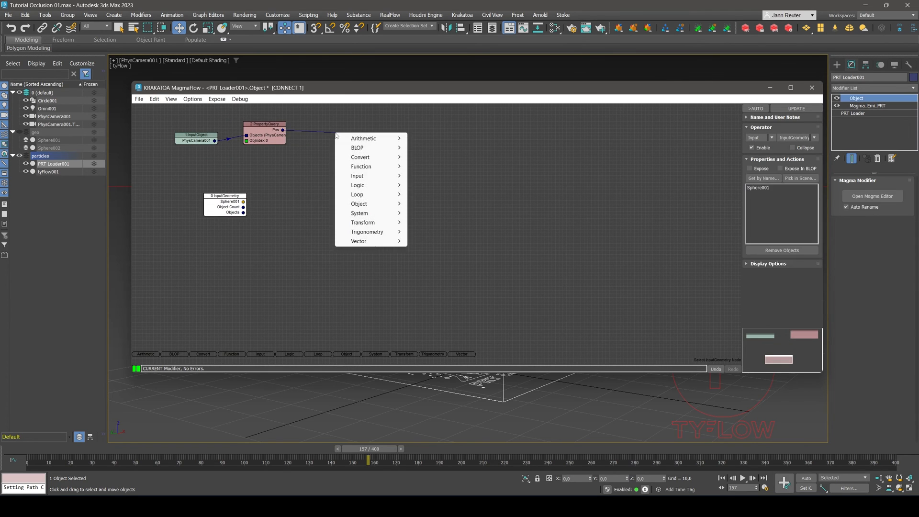
pyautogui.moveTo(358, 140)
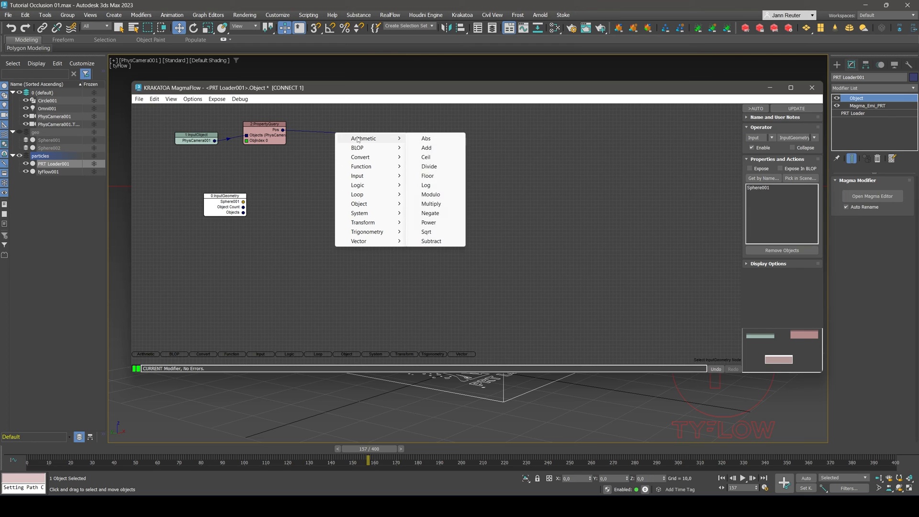
pyautogui.click(431, 241)
pyautogui.moveTo(320, 130); pyautogui.dragTo(388, 139)
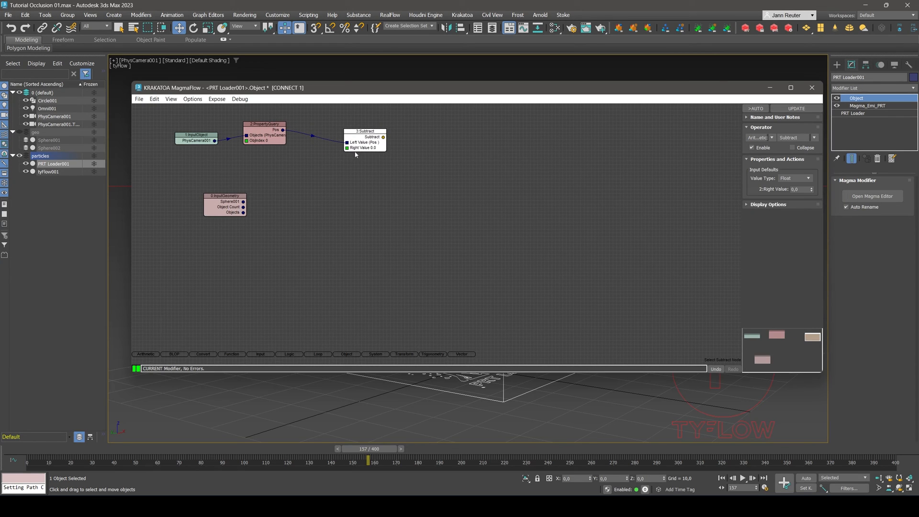
pyautogui.moveTo(269, 163); pyautogui.dragTo(264, 163)
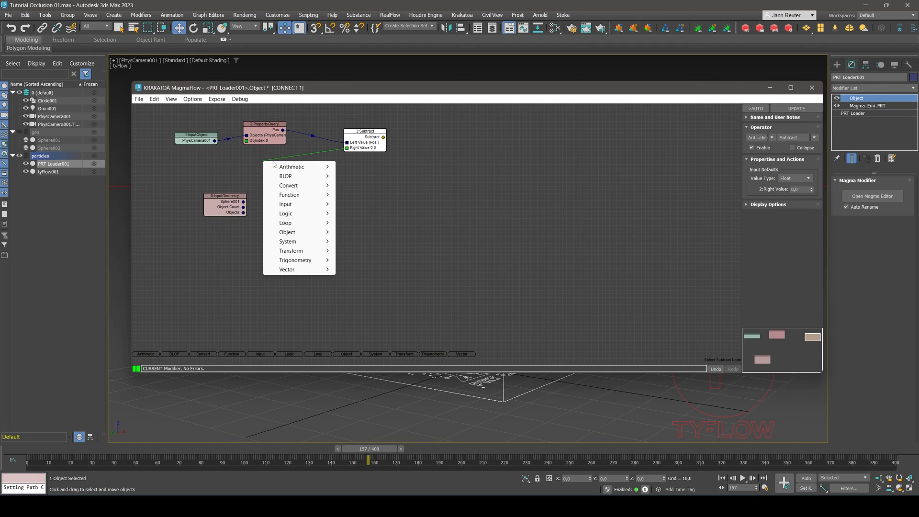
pyautogui.moveTo(292, 204)
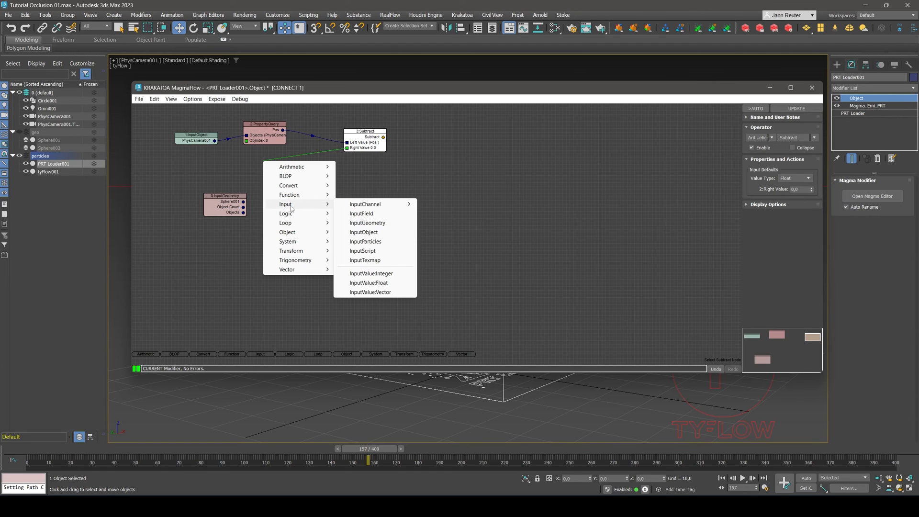
pyautogui.moveTo(376, 206)
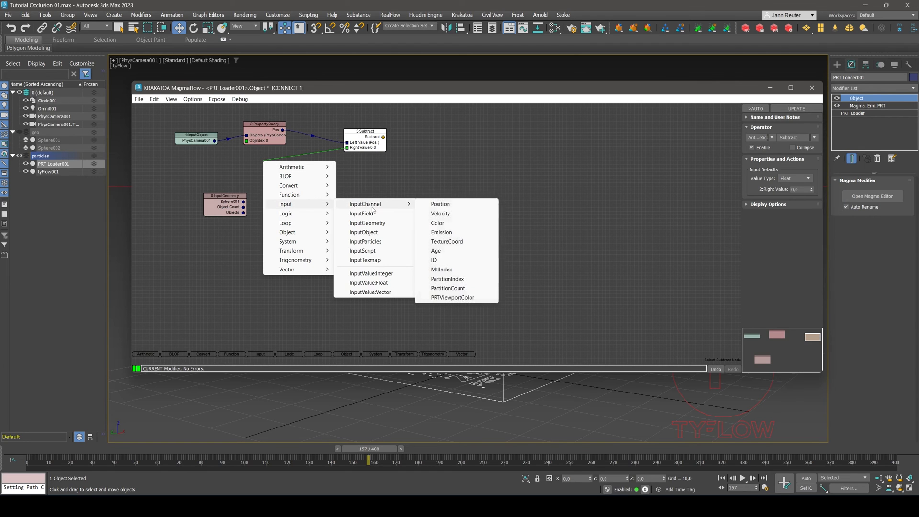
pyautogui.click(446, 205)
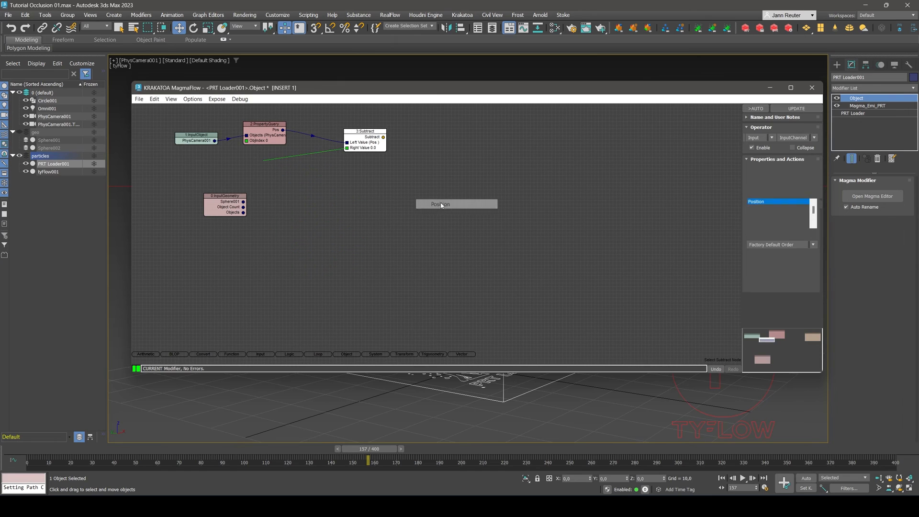
pyautogui.moveTo(228, 149); pyautogui.dragTo(245, 167)
# Add a Normalize node after the Subtract node and place it further along the flow.
pyautogui.click(359, 139)
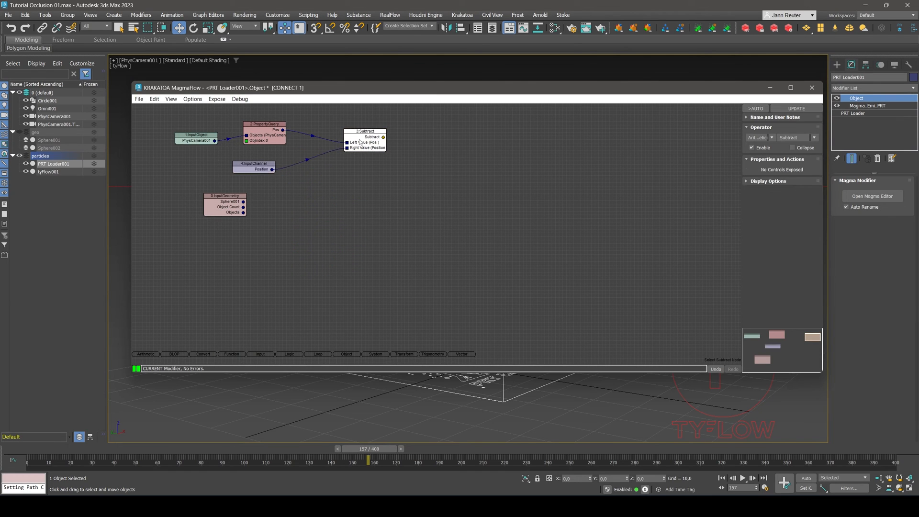
pyautogui.press('n')
pyautogui.click(369, 174)
pyautogui.moveTo(316, 131); pyautogui.dragTo(484, 135)
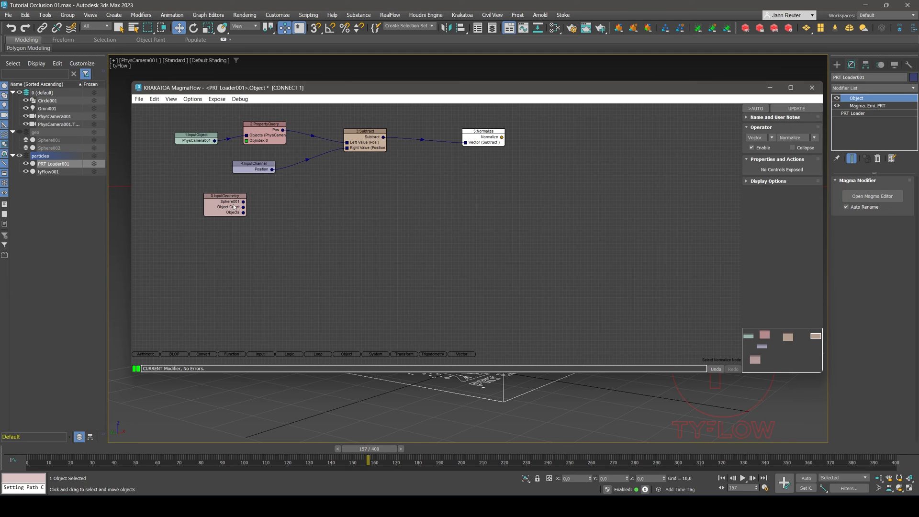
# Add a NearestPoint node fed by the Sphere001 geometry, using the particle Position channel as its lookup point.
pyautogui.moveTo(243, 202); pyautogui.dragTo(335, 207)
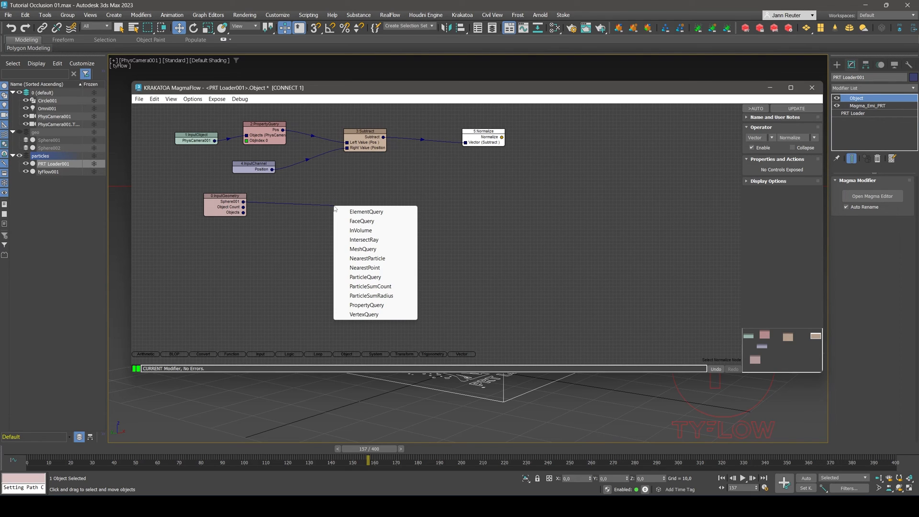
pyautogui.click(385, 270)
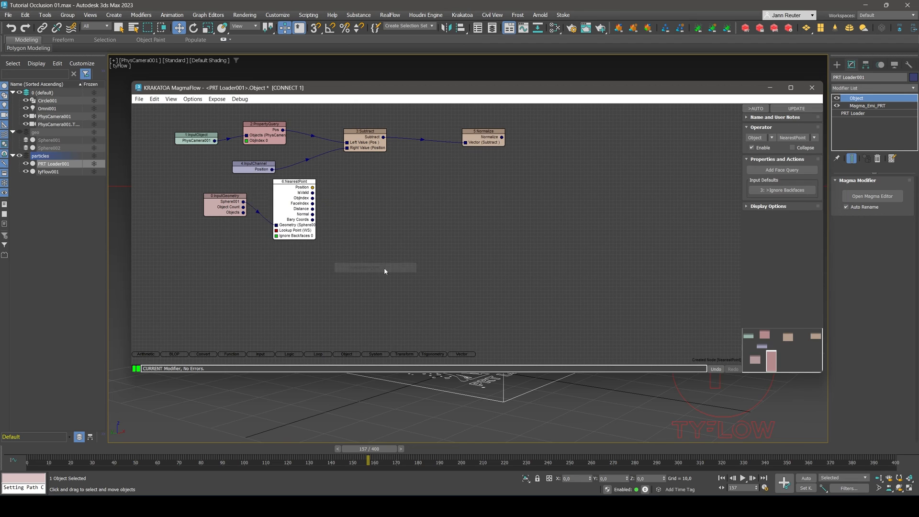
pyautogui.moveTo(283, 204); pyautogui.dragTo(336, 208)
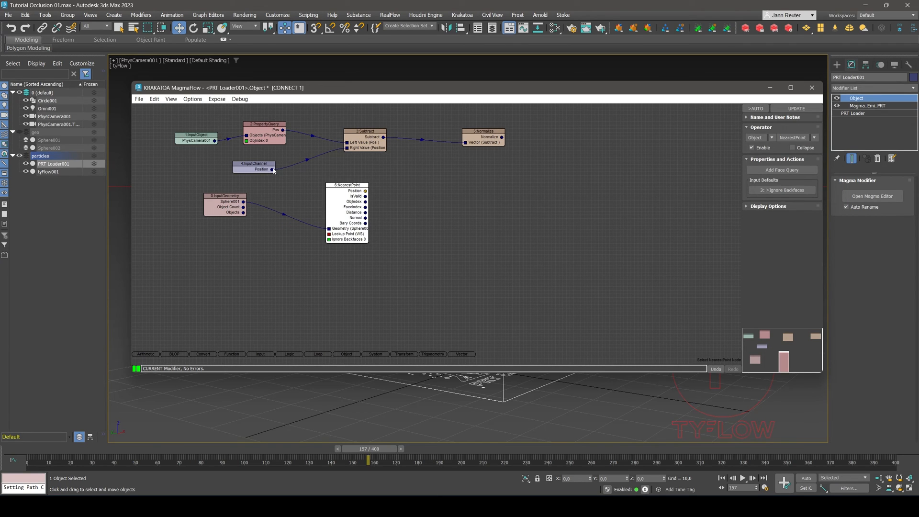
pyautogui.moveTo(272, 170); pyautogui.dragTo(329, 235)
pyautogui.moveTo(259, 164); pyautogui.dragTo(249, 160)
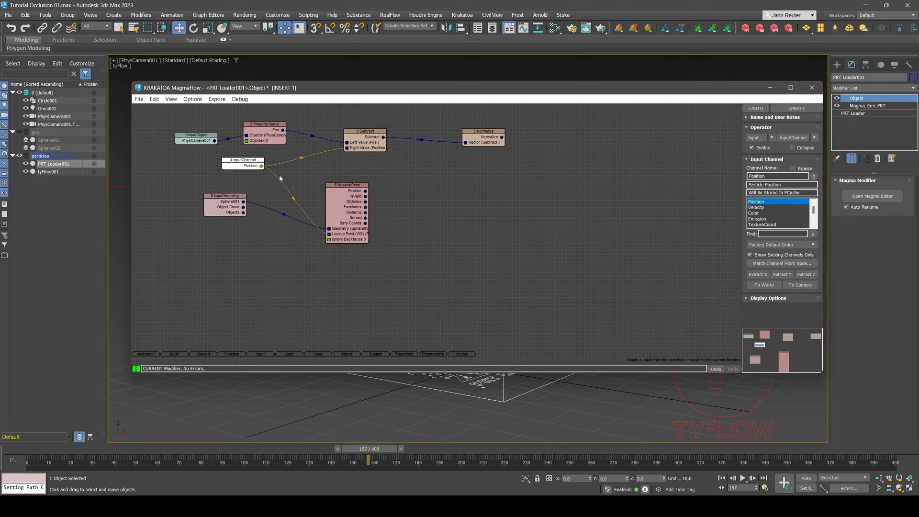
# Add a FaceQuery node to the NearestPoint node and place it beside it.
pyautogui.click(349, 194)
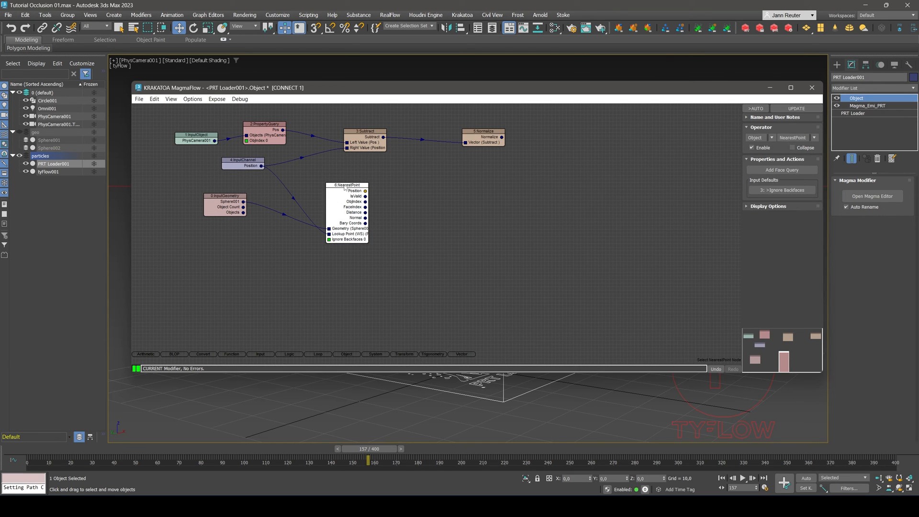
pyautogui.click(803, 170)
pyautogui.moveTo(396, 198); pyautogui.dragTo(432, 191)
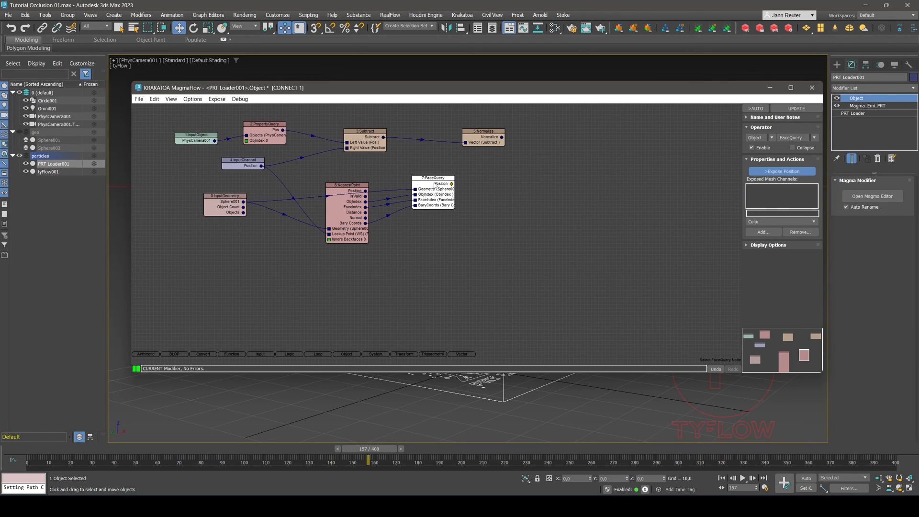
# Expose the Normal mesh channel as an output of the FaceQuery node.
pyautogui.click(817, 222)
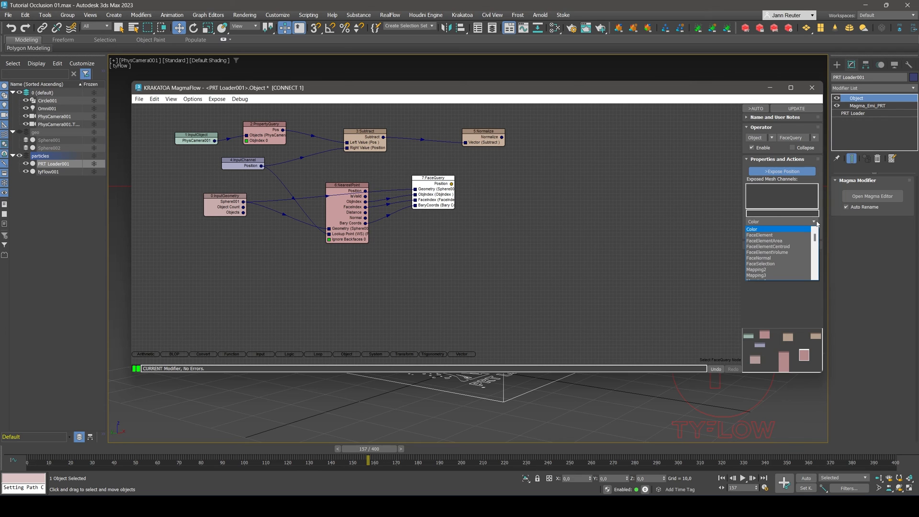
pyautogui.moveTo(816, 237); pyautogui.dragTo(815, 271)
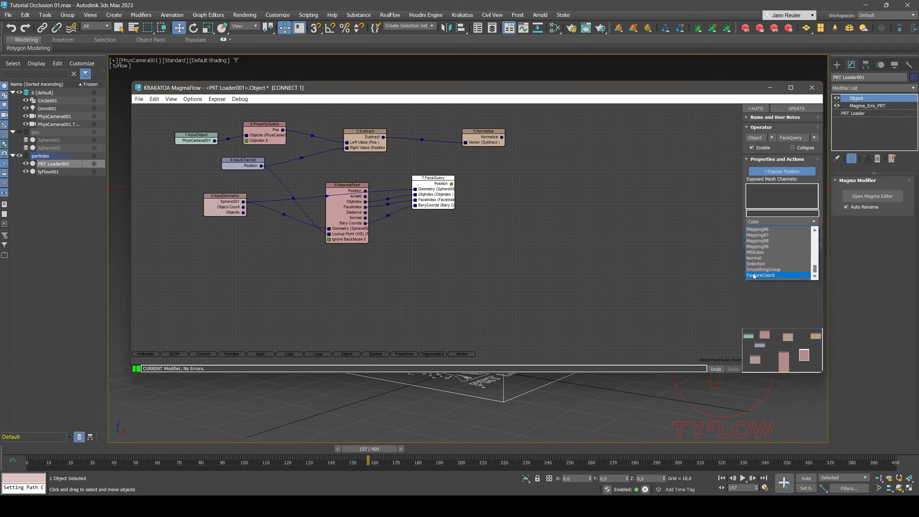
pyautogui.click(759, 259)
pyautogui.click(763, 232)
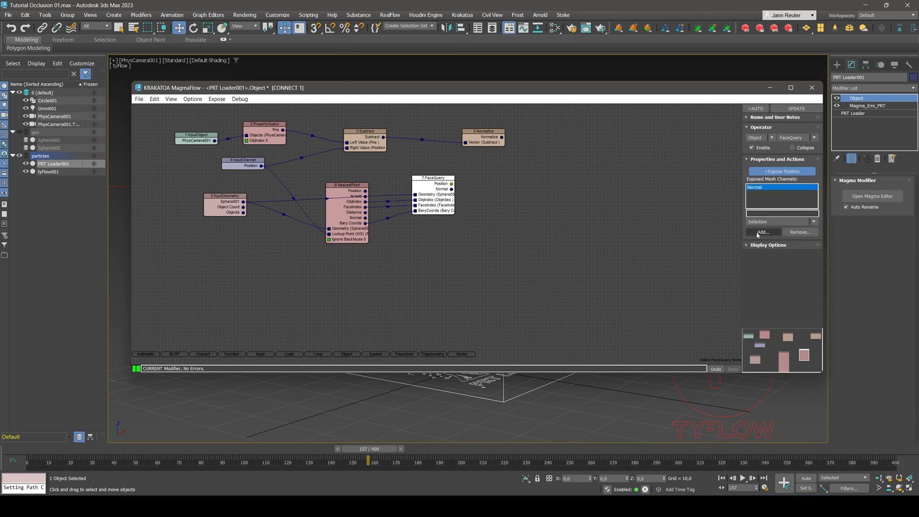
# Move the Normalize node closer to Subtract and add a VectorDot node combining Normalize with the FaceQuery Normal, closing the Magma editor.
pyautogui.moveTo(495, 138); pyautogui.dragTo(441, 137)
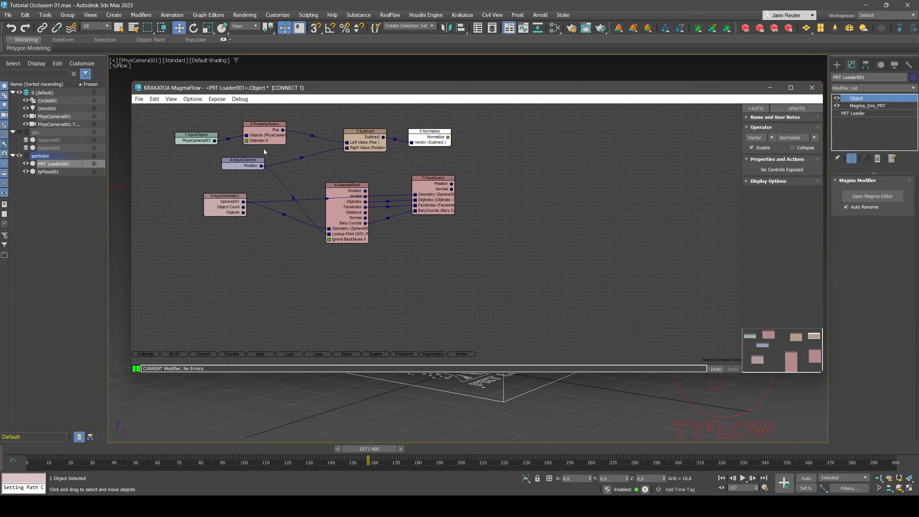
pyautogui.moveTo(447, 137); pyautogui.dragTo(482, 148)
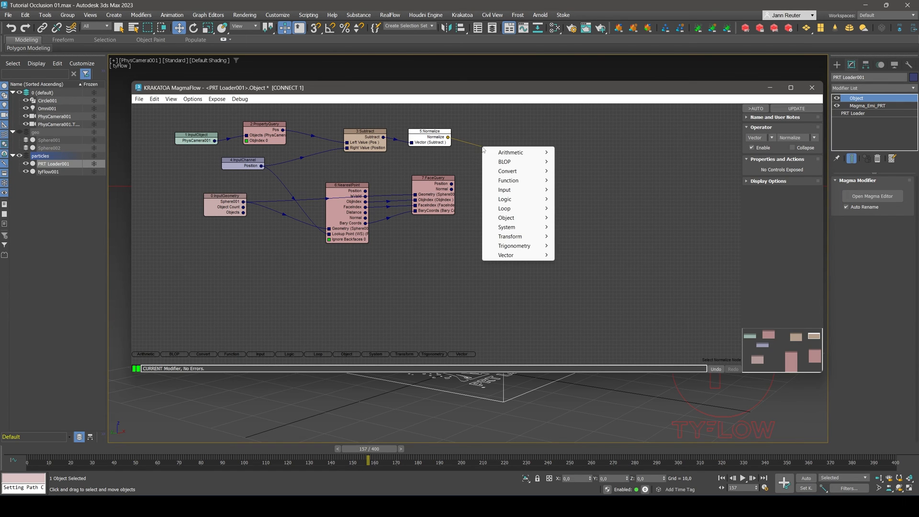
pyautogui.moveTo(506, 152)
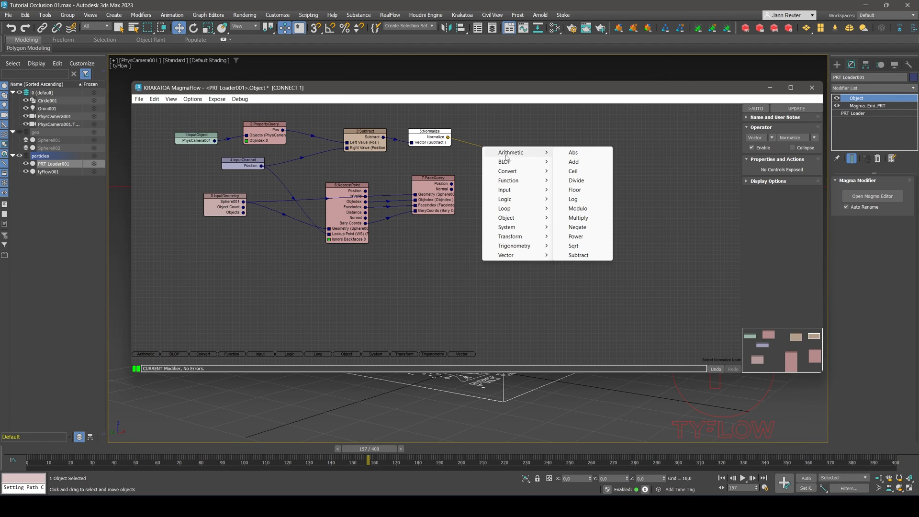
pyautogui.moveTo(531, 256)
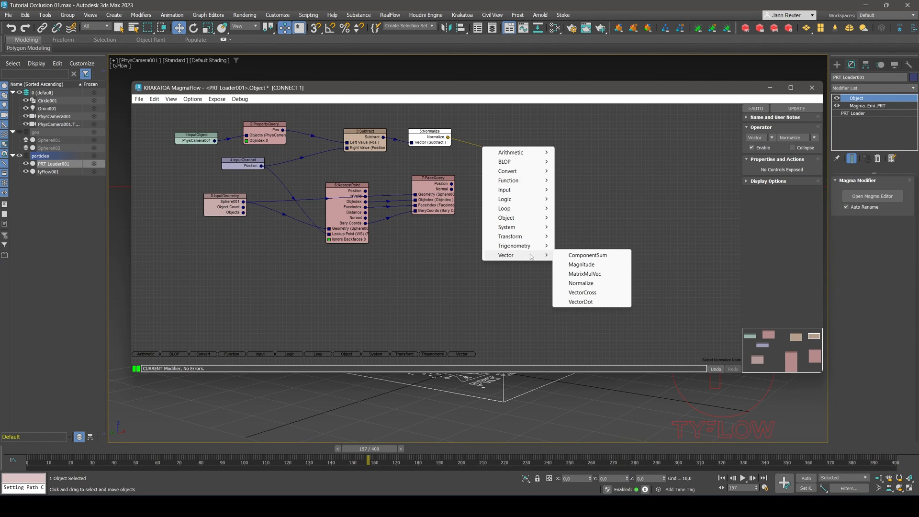
pyautogui.click(587, 306)
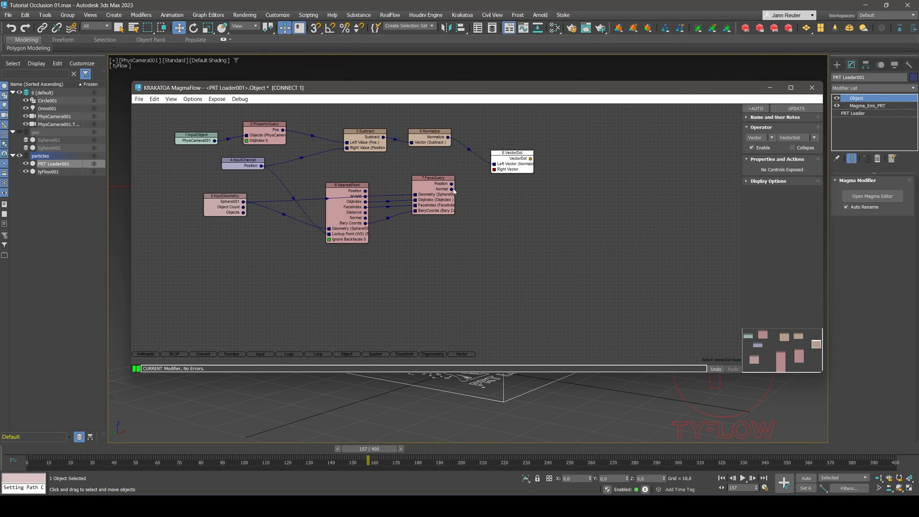
pyautogui.moveTo(482, 180); pyautogui.dragTo(494, 170)
pyautogui.click(812, 88)
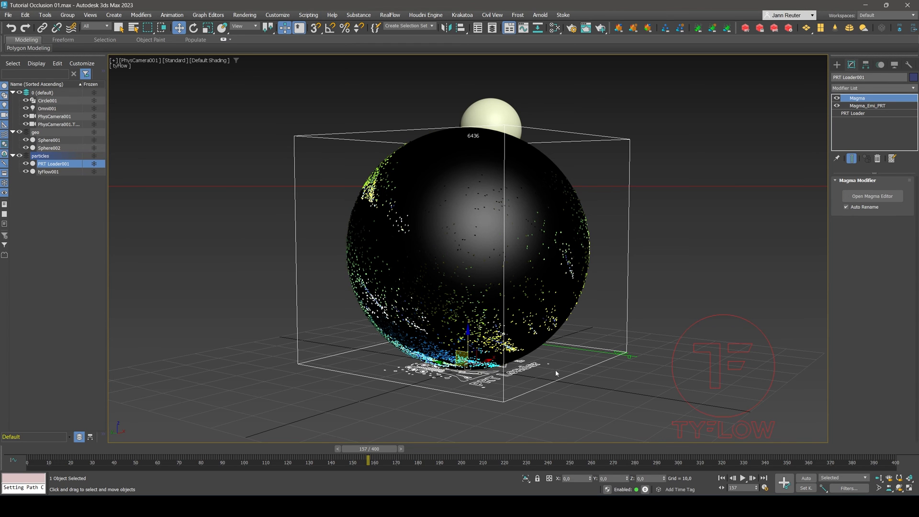
# Reopen the PRT Loader's Magma flow and add a Less node comparing the VectorDot result with 0.0.
pyautogui.click(872, 196)
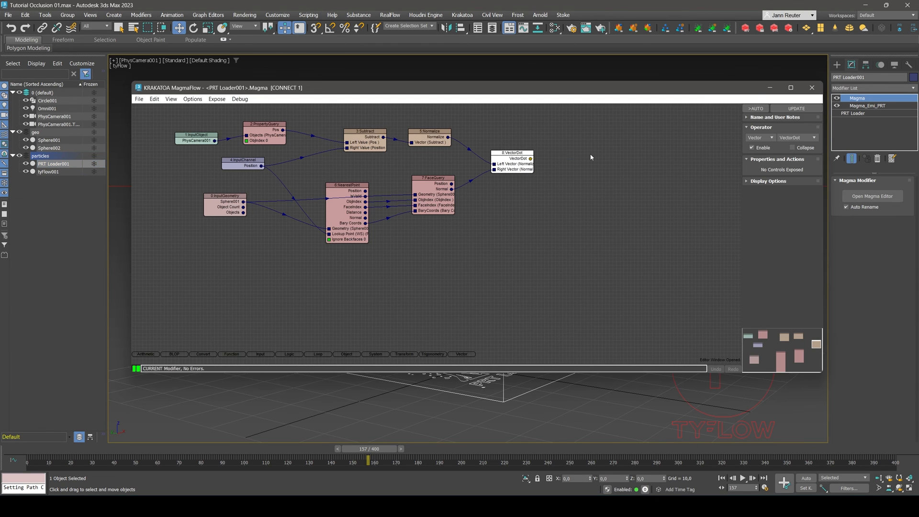
pyautogui.moveTo(531, 158); pyautogui.dragTo(594, 156)
pyautogui.moveTo(635, 208)
pyautogui.click(685, 235)
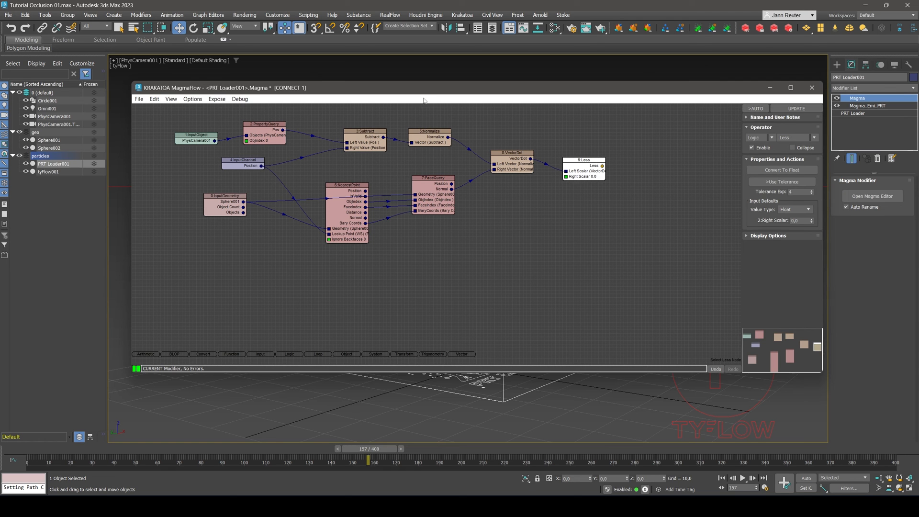
# Output the Less result to the Selection channel as float32 and close the Magma editor.
pyautogui.moveTo(418, 89); pyautogui.dragTo(351, 99)
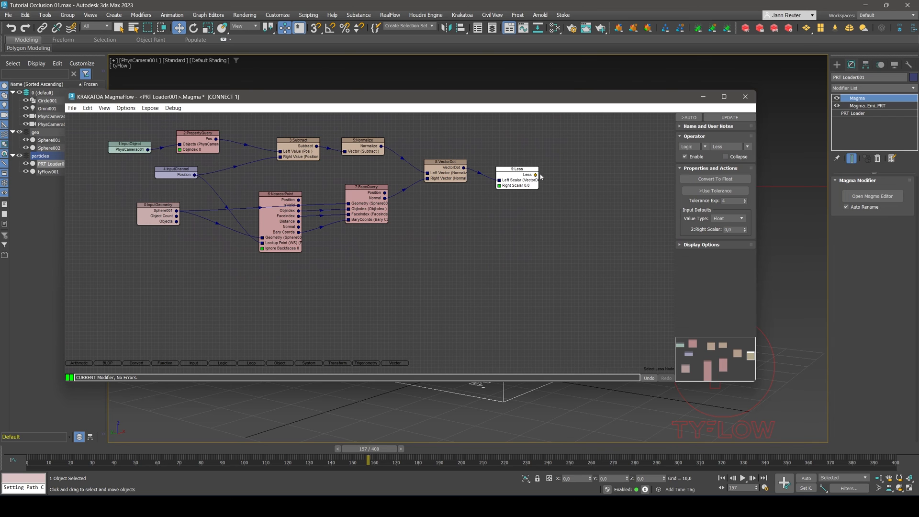
pyautogui.moveTo(539, 175); pyautogui.dragTo(595, 137)
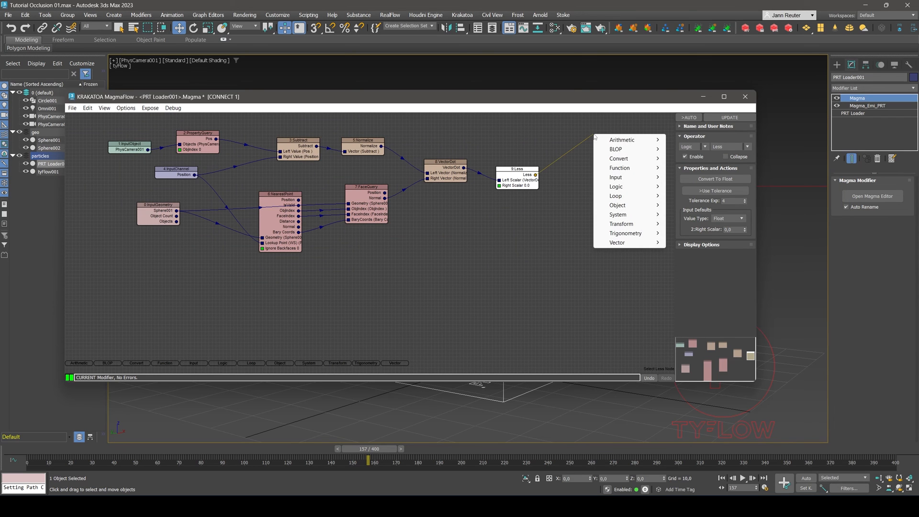
pyautogui.moveTo(622, 215)
pyautogui.click(684, 214)
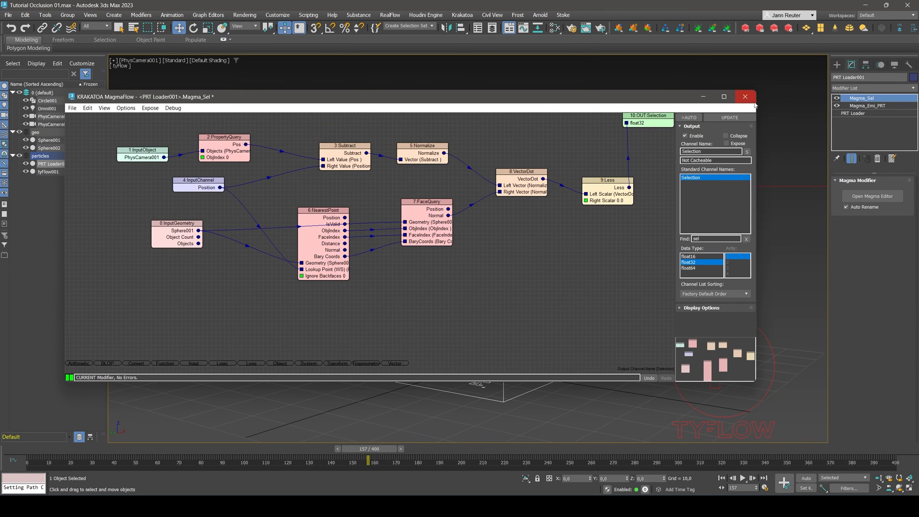
pyautogui.click(741, 96)
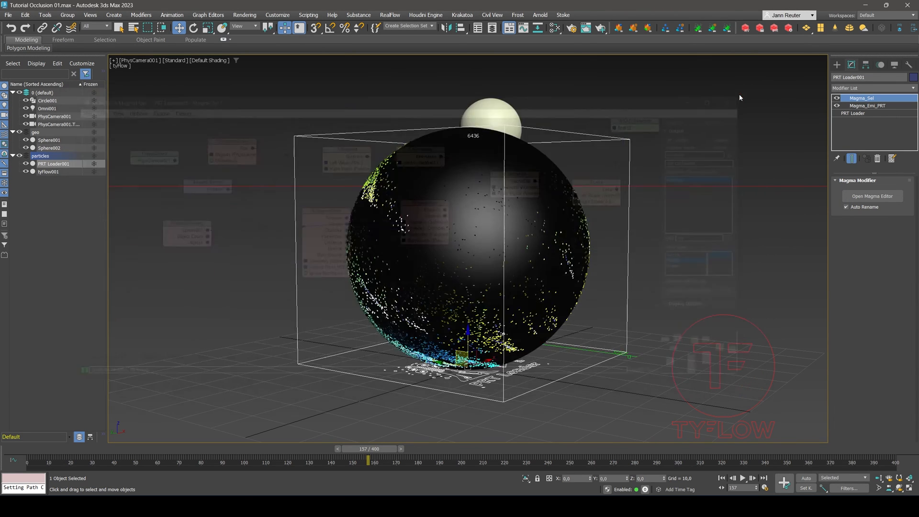
# Add a Krakatoa Delete modifier above Magma_Sel on the PRT Loader and render frame 157 to check the culling.
pyautogui.click(898, 87)
pyautogui.click(866, 326)
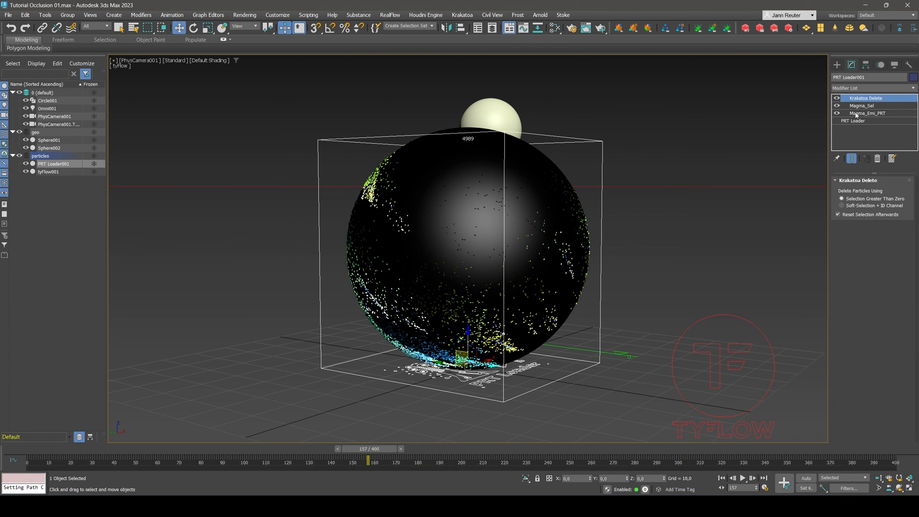
pyautogui.click(600, 28)
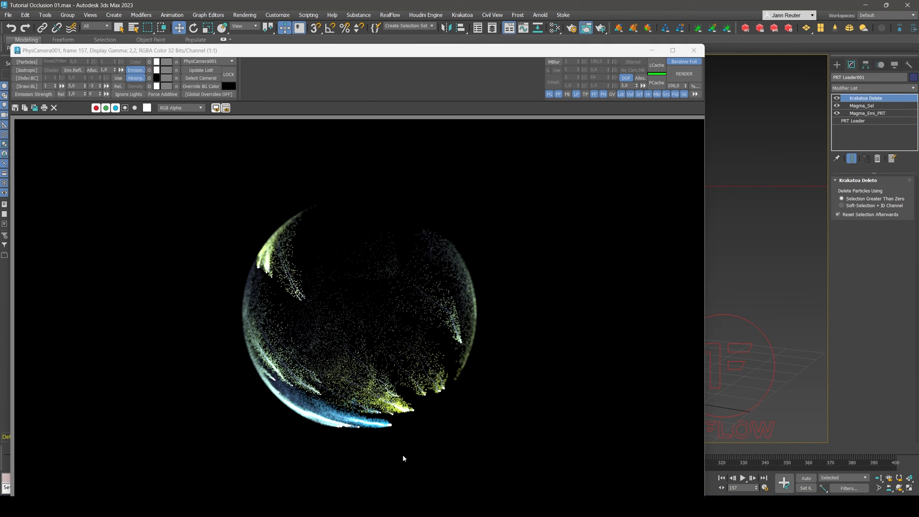
pyautogui.click(700, 54)
# Hide the geo layer and scrub the animation in the Perspective view to inspect which particles are culled.
pyautogui.click(135, 60)
pyautogui.click(162, 87)
pyautogui.keyDown('ctrl'); pyautogui.moveTo(483, 229); pyautogui.dragTo(488, 250, button='middle'); pyautogui.keyUp('ctrl')
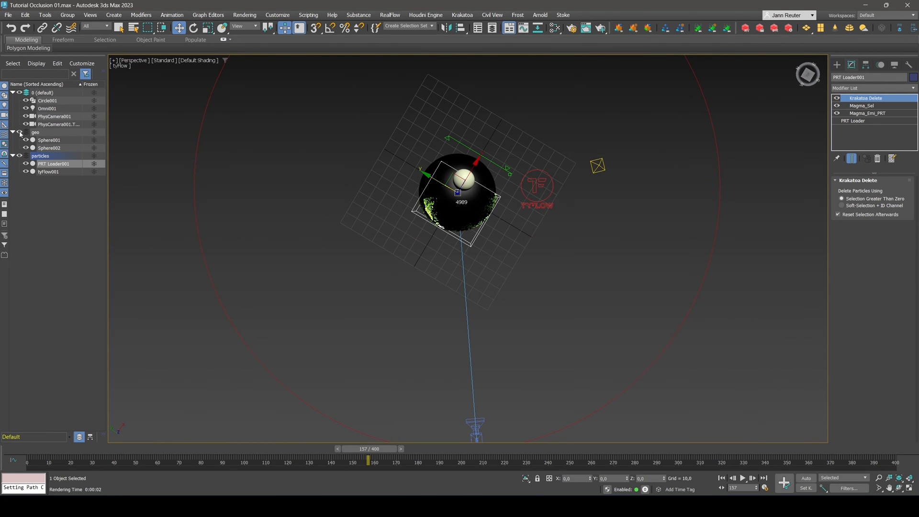
pyautogui.click(19, 132)
pyautogui.moveTo(374, 448); pyautogui.dragTo(524, 460)
# Return the viewport to PhysCamera001 and move the timeline to frame 39.
pyautogui.click(140, 60)
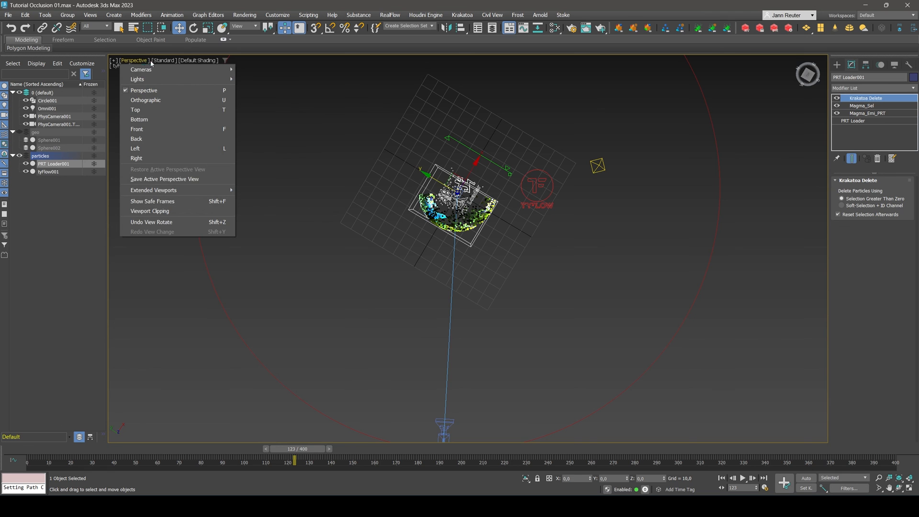
pyautogui.moveTo(144, 69)
pyautogui.click(278, 73)
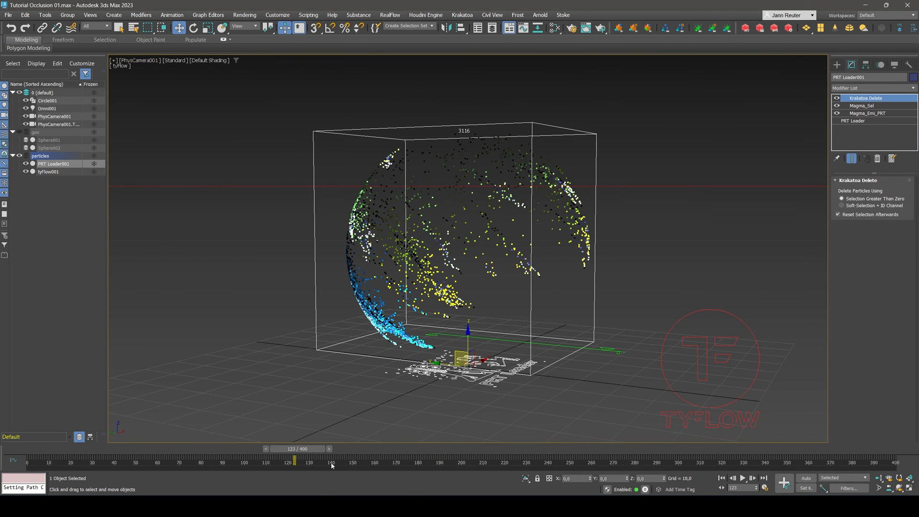
pyautogui.moveTo(317, 447); pyautogui.dragTo(142, 455)
pyautogui.moveTo(42, 452); pyautogui.dragTo(120, 449)
pyautogui.press('w')
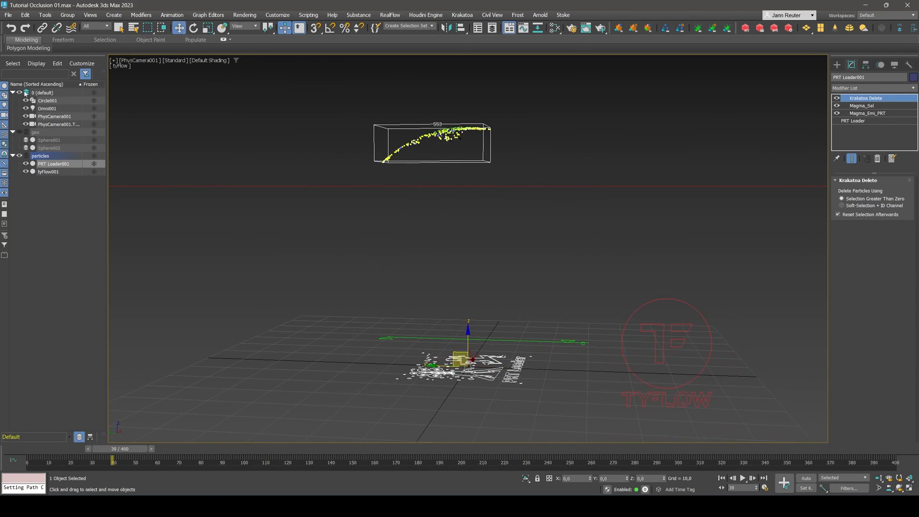
# Create a ground plane about 95.5 long and 116.2 wide and set its X and Y position to 0.
pyautogui.click(836, 65)
pyautogui.click(893, 165)
pyautogui.moveTo(186, 426); pyautogui.dragTo(654, 330)
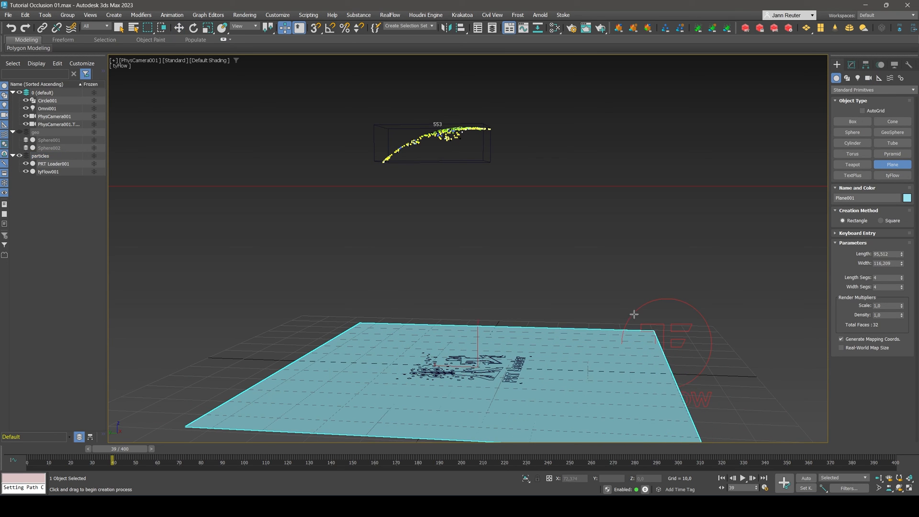
pyautogui.click(178, 28)
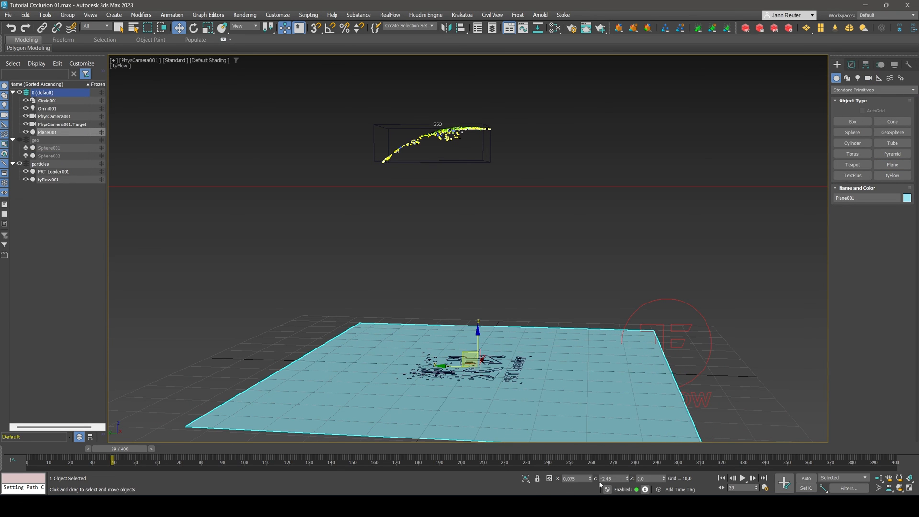
pyautogui.rightClick(590, 479)
pyautogui.rightClick(627, 478)
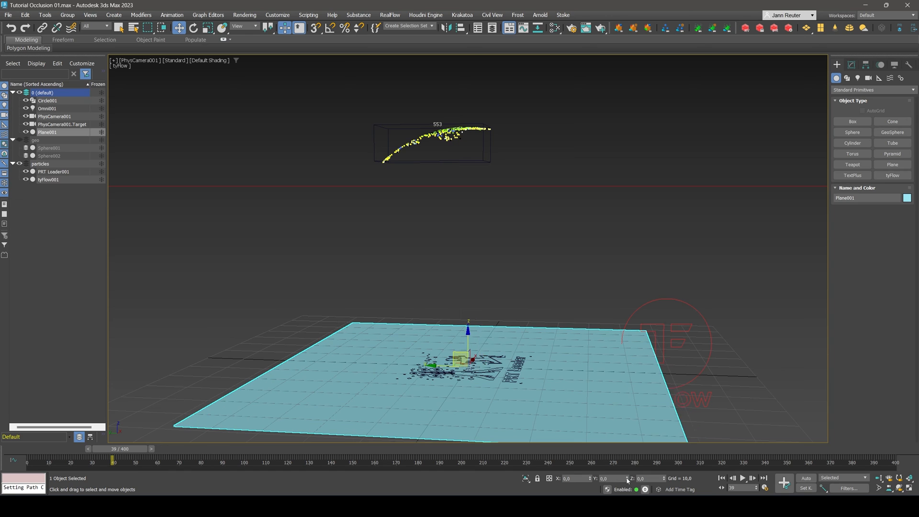
# Set the ground plane's length and width to 500.
pyautogui.click(851, 65)
pyautogui.moveTo(891, 192); pyautogui.dragTo(787, 195)
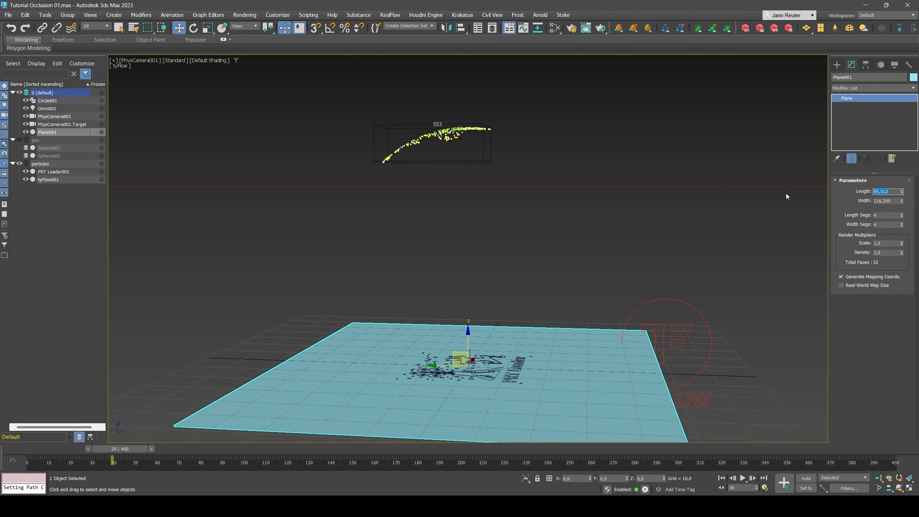
pyautogui.write('500')
pyautogui.press('Return')
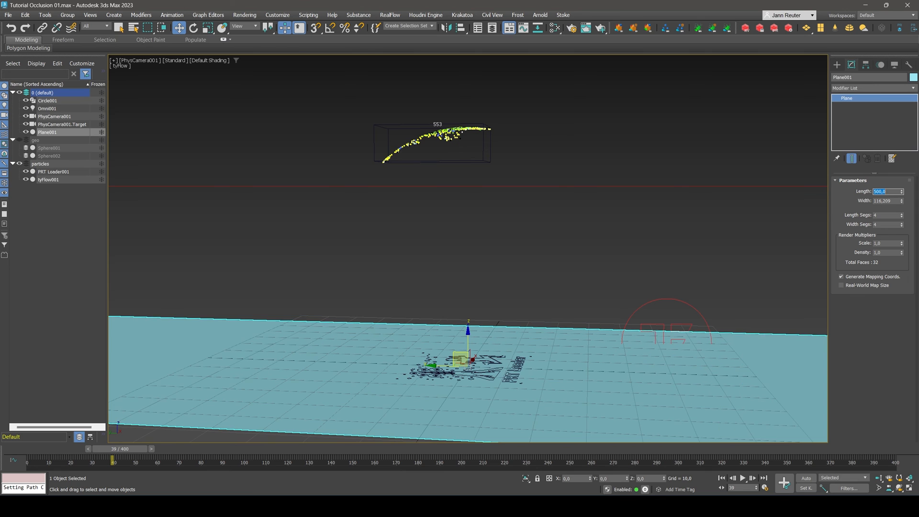
pyautogui.doubleClick(892, 201)
pyautogui.write('500')
pyautogui.press('Return')
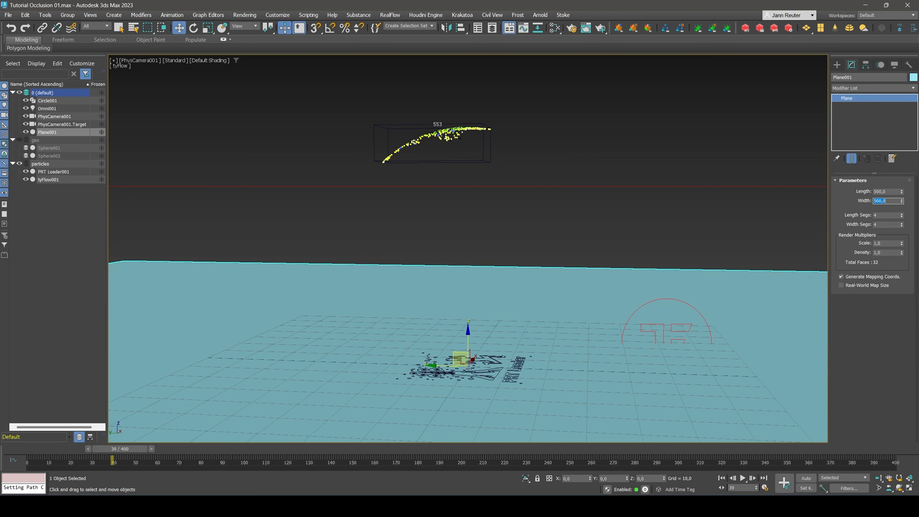
# Create a PRT Surface from the ground plane and set its seed count to 1000.
pyautogui.click(462, 15)
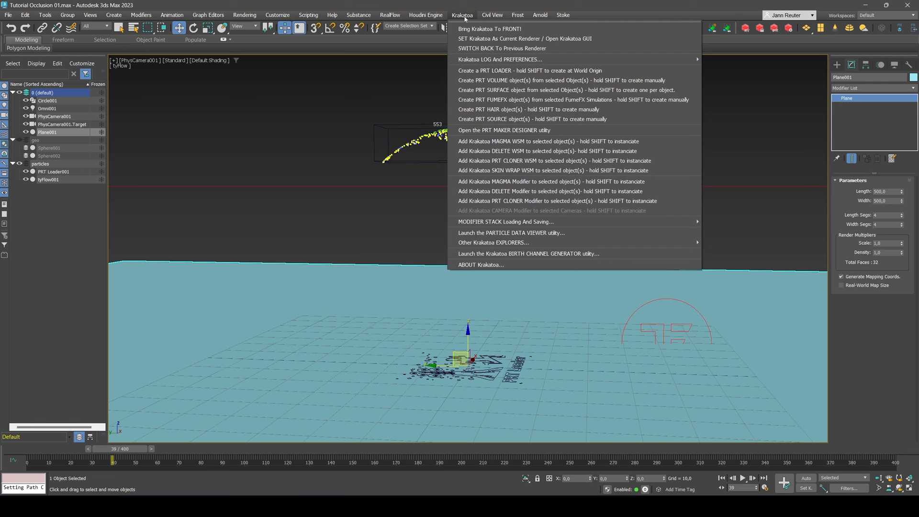
pyautogui.click(503, 90)
pyautogui.click(892, 288)
pyautogui.press('BackSpace')
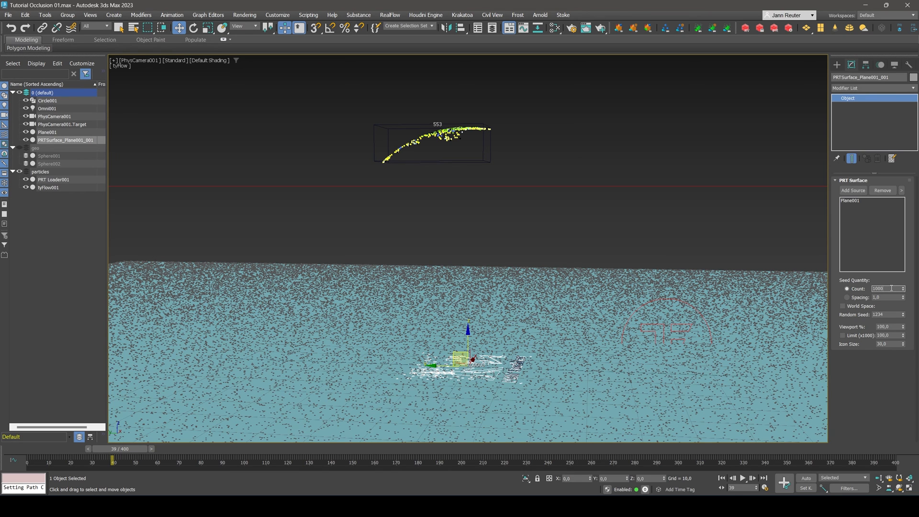
pyautogui.press('Return')
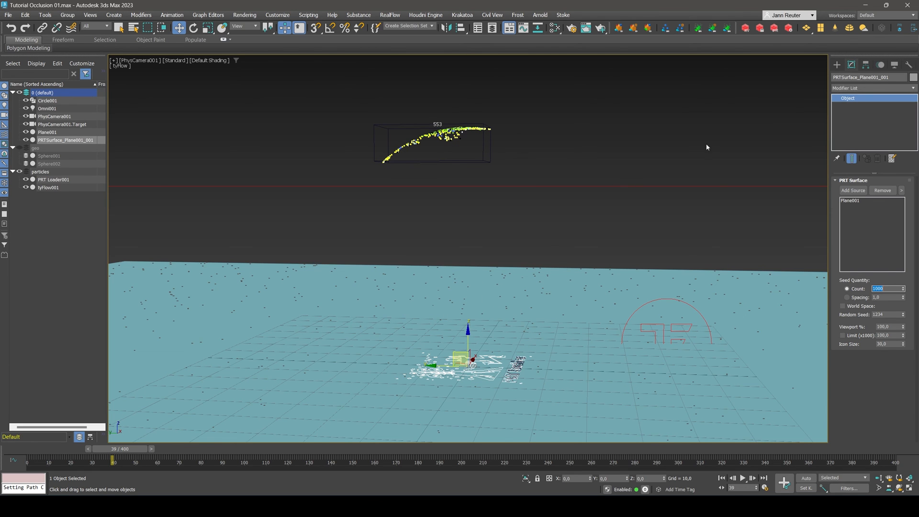
# Add a MagmaModifier to the plane's PRT Surface and open its flow for editing.
pyautogui.click(878, 88)
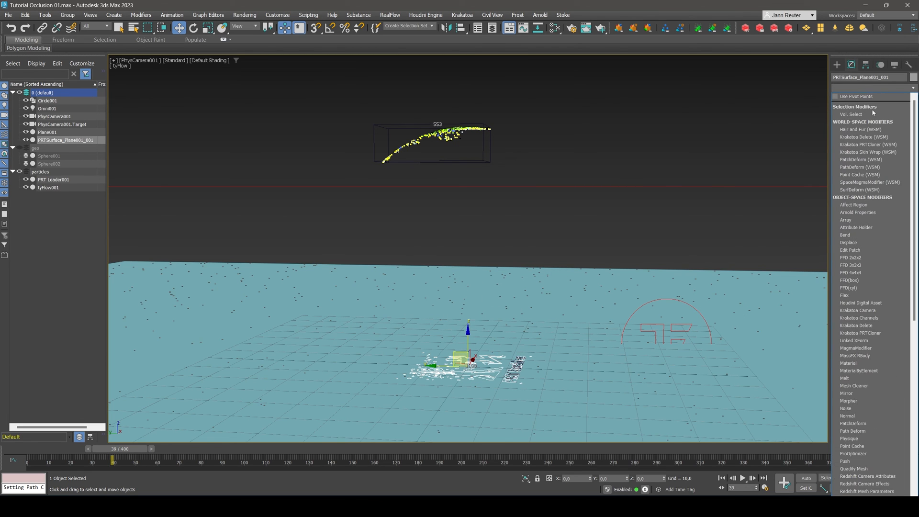
pyautogui.click(856, 348)
pyautogui.click(876, 196)
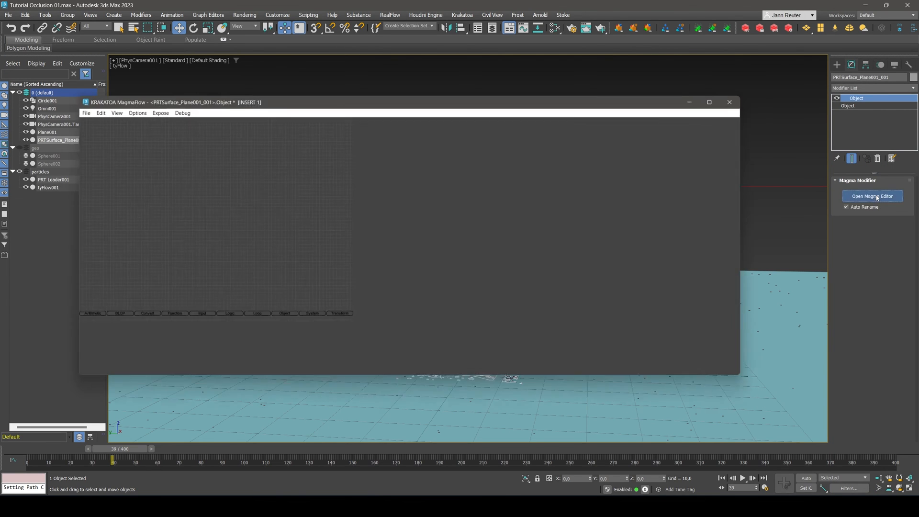
# Add an InputValue node to the Magma flow and set its vector colour to pure white.
pyautogui.press('i')
pyautogui.click(249, 269)
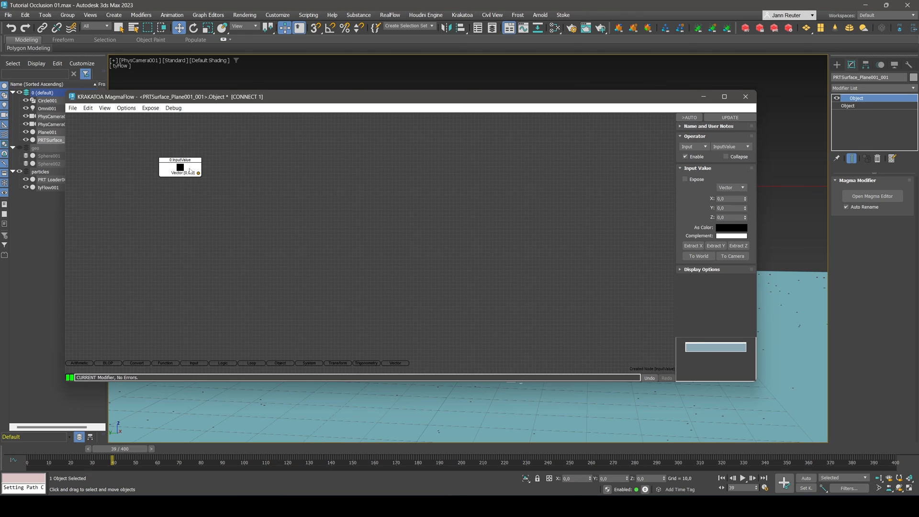
pyautogui.click(733, 229)
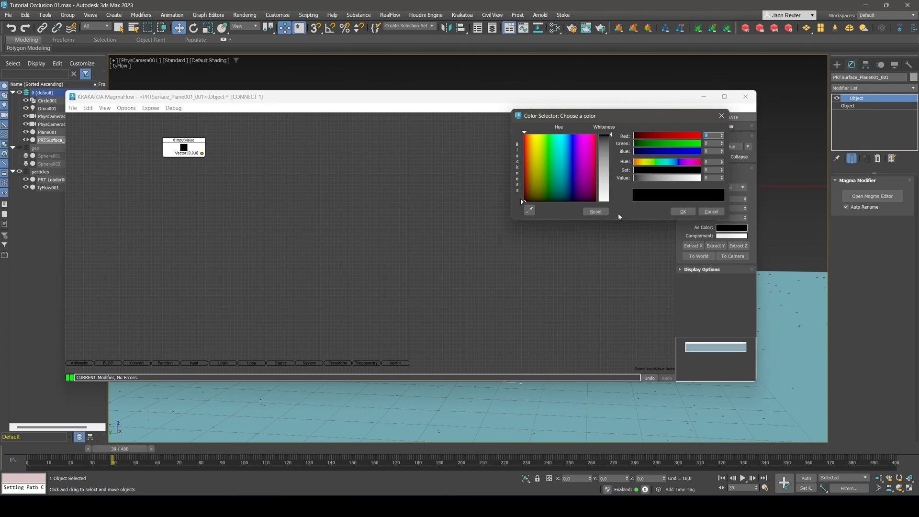
pyautogui.moveTo(604, 149); pyautogui.dragTo(604, 202)
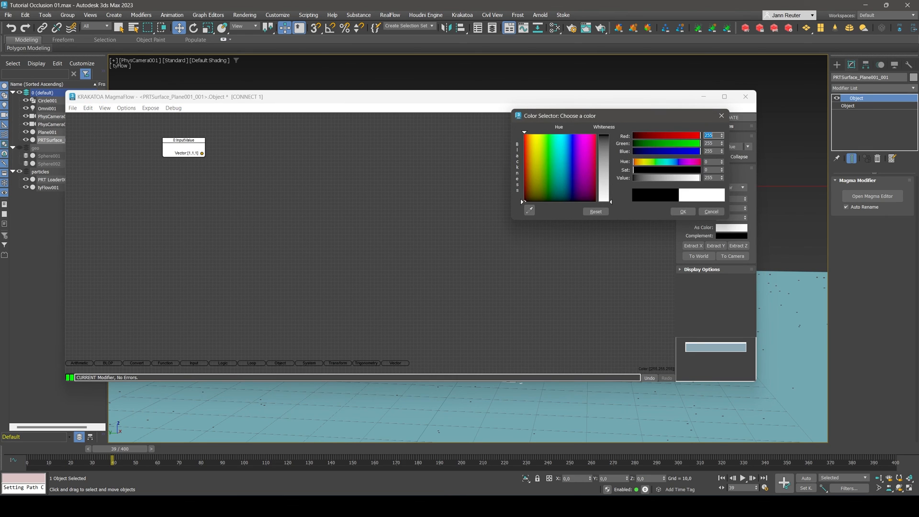
pyautogui.click(683, 212)
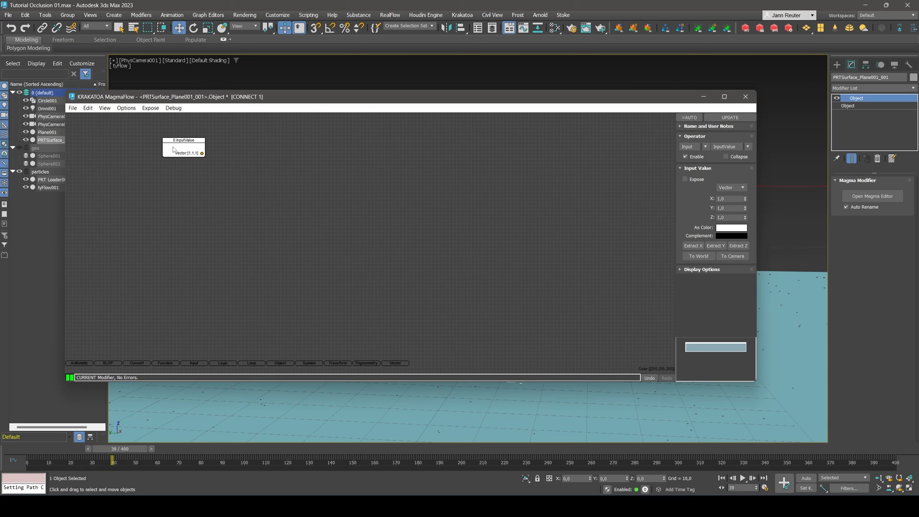
# Connect the white InputValue to the left value of a new Multiply node placed beside it.
pyautogui.moveTo(201, 153); pyautogui.dragTo(248, 157)
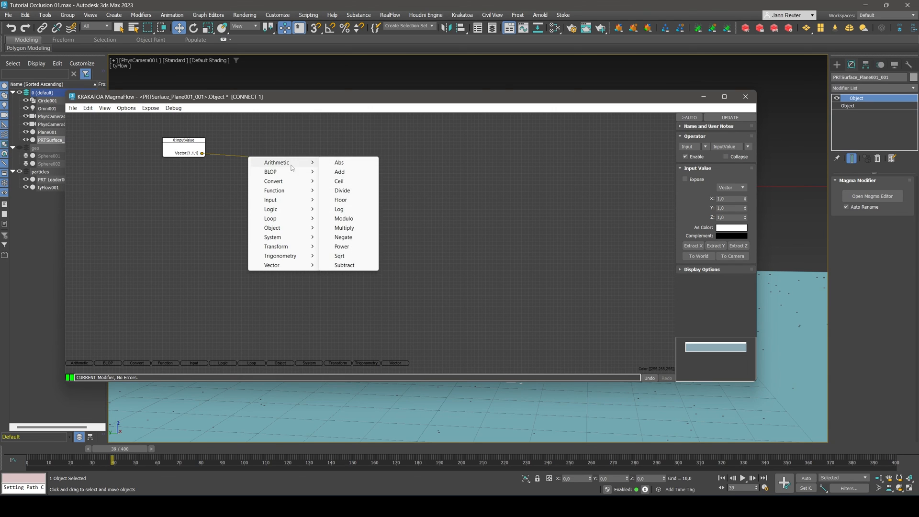
pyautogui.moveTo(307, 228)
pyautogui.click(347, 228)
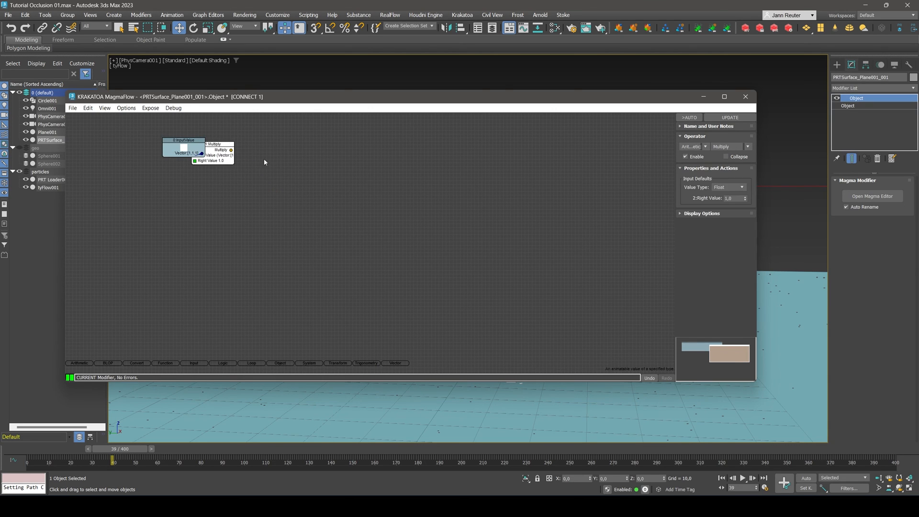
pyautogui.click(221, 215)
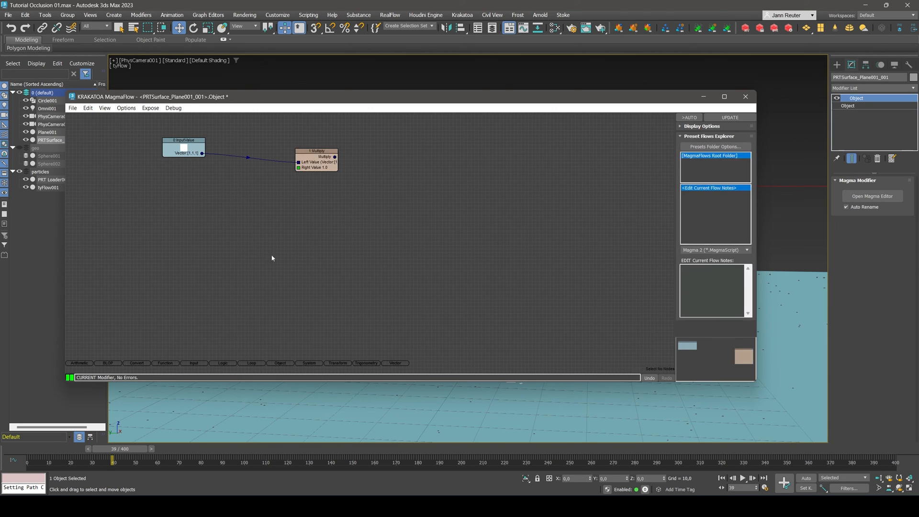
# Add a Position InputChannel below the InputValue and feed it into a new ComponentSum node.
pyautogui.rightClick(158, 237)
pyautogui.moveTo(215, 238)
pyautogui.click(287, 239)
pyautogui.moveTo(160, 215); pyautogui.dragTo(207, 222)
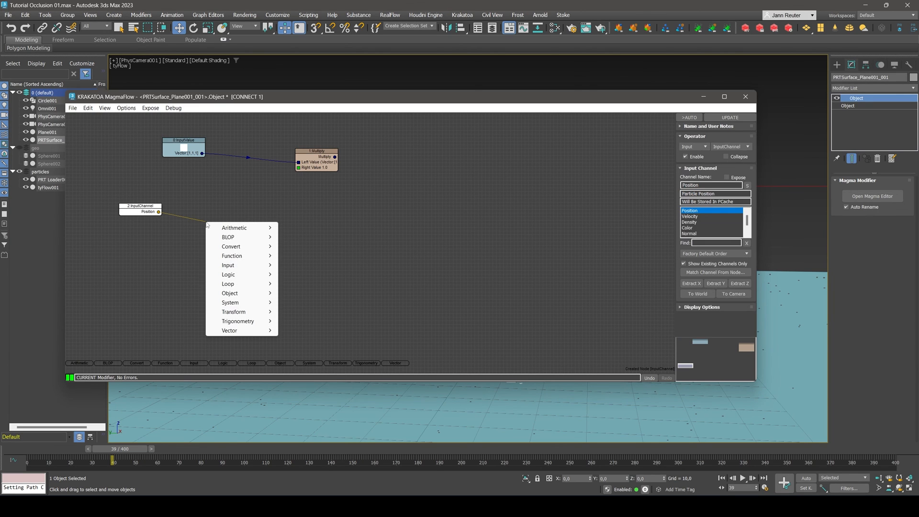
pyautogui.moveTo(250, 330)
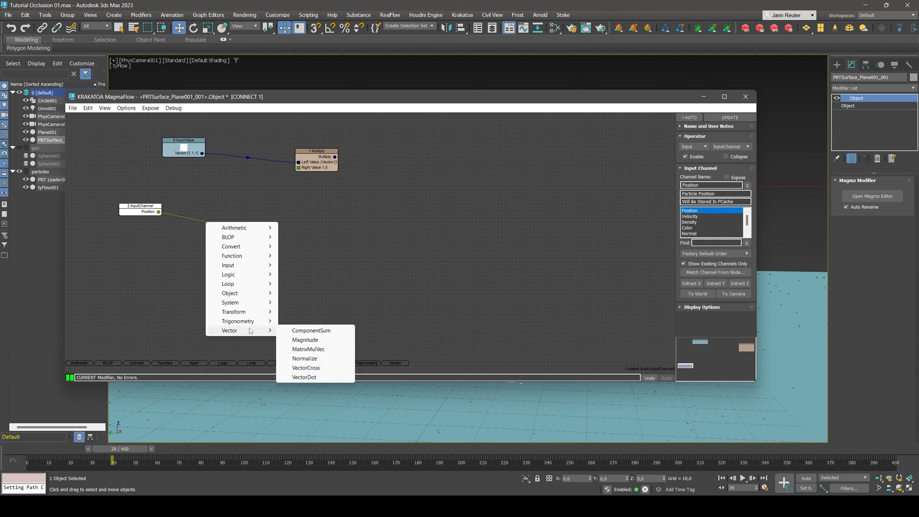
pyautogui.click(310, 331)
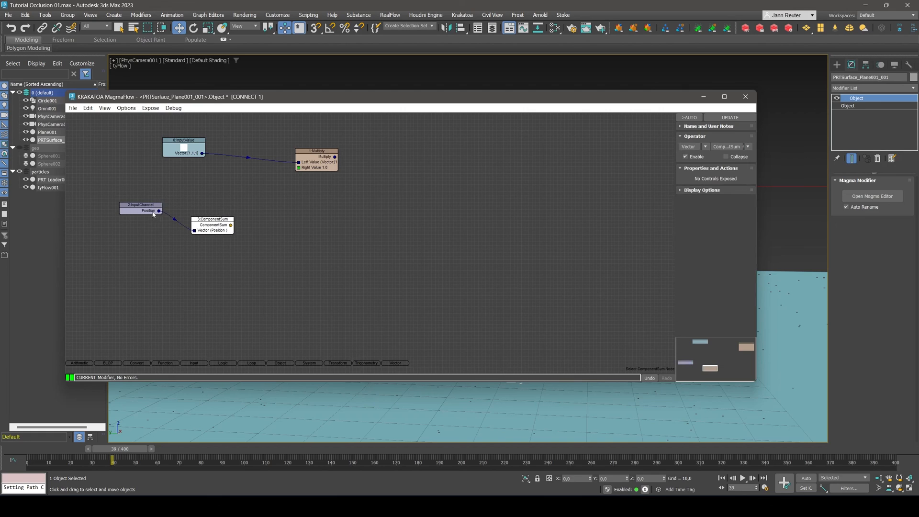
pyautogui.moveTo(153, 213); pyautogui.dragTo(142, 224)
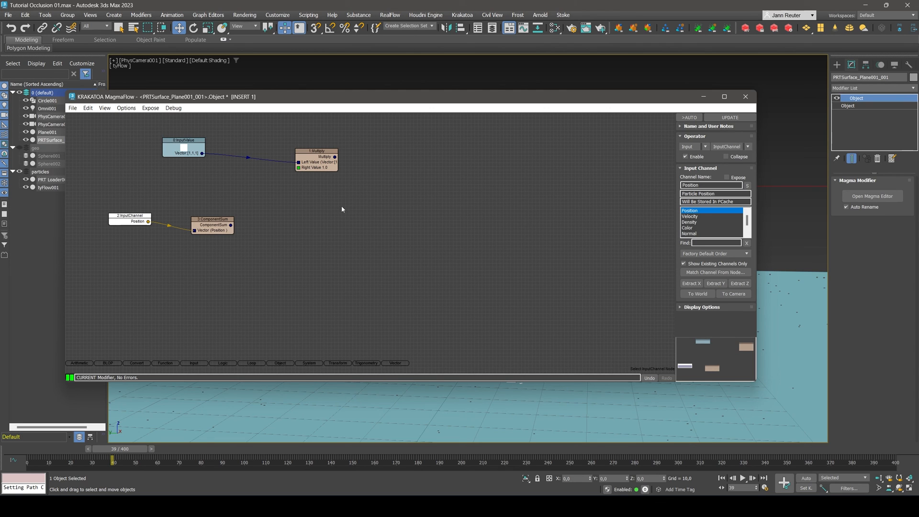
# Convert the ComponentSum result with a ToInt node and use it as the seed of a new UniformRandom node.
pyautogui.moveTo(231, 224); pyautogui.dragTo(254, 229)
pyautogui.moveTo(284, 257)
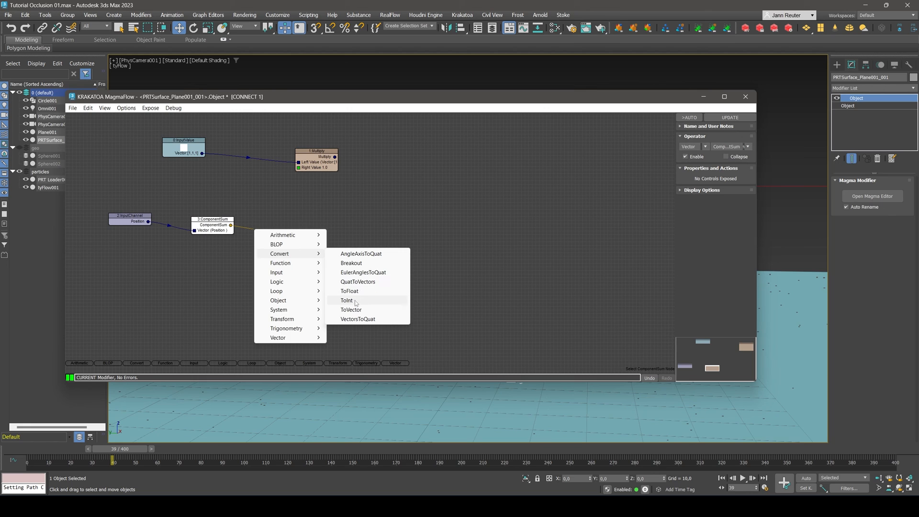
pyautogui.click(347, 301)
pyautogui.moveTo(251, 218); pyautogui.dragTo(341, 235)
pyautogui.moveTo(375, 272)
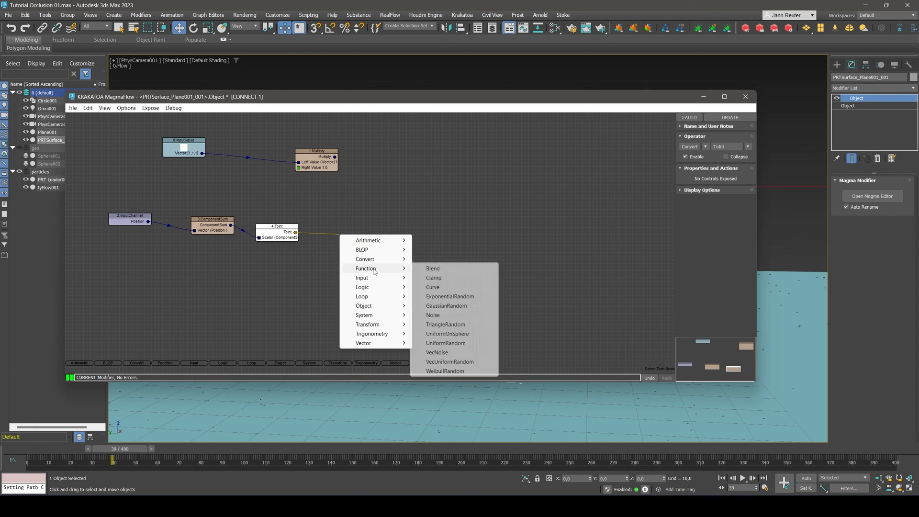
pyautogui.click(445, 343)
pyautogui.moveTo(287, 213); pyautogui.dragTo(343, 230)
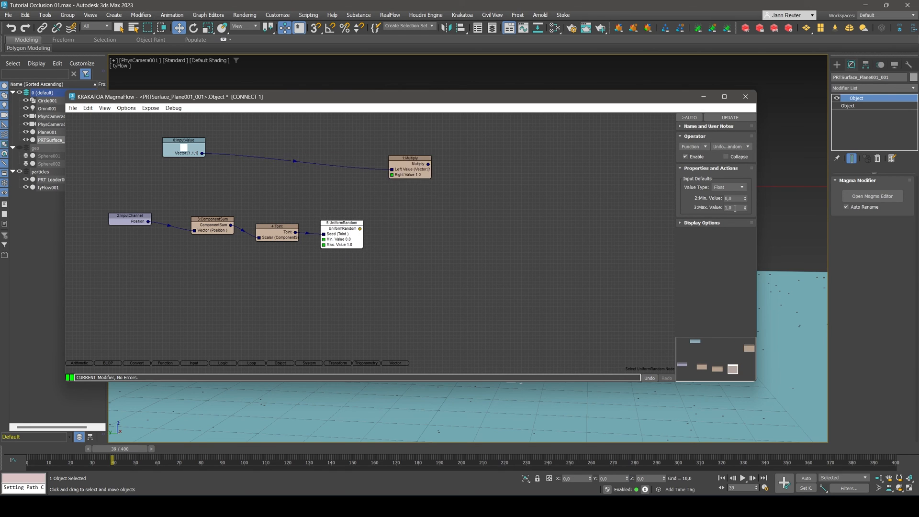
# Set UniformRandom's maximum value to 100 and wire its output into Multiply's right value.
pyautogui.moveTo(736, 208); pyautogui.dragTo(657, 201)
pyautogui.write('100')
pyautogui.press('Return')
pyautogui.moveTo(392, 176); pyautogui.dragTo(391, 175)
# Connect the Multiply result to an output node on the Emission channel and close the Magma editor.
pyautogui.moveTo(498, 164); pyautogui.dragTo(527, 153)
pyautogui.moveTo(555, 221)
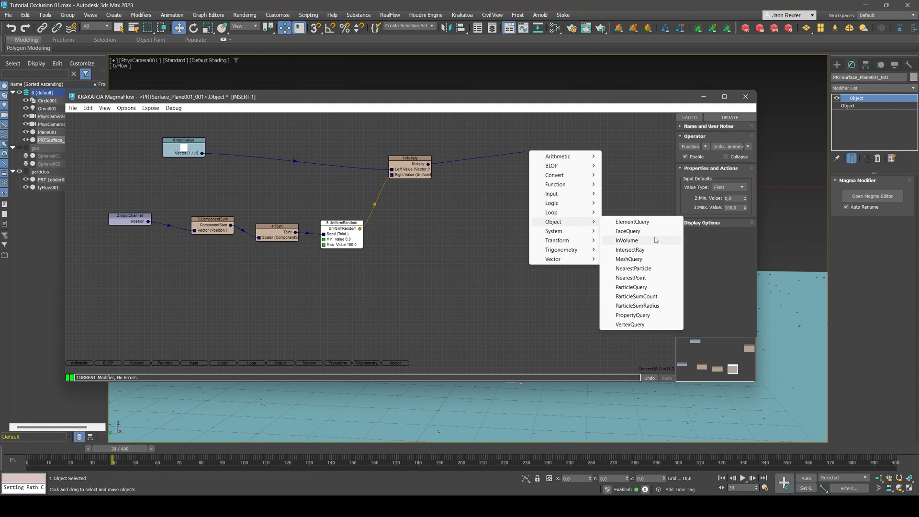
pyautogui.moveTo(581, 232)
pyautogui.click(633, 243)
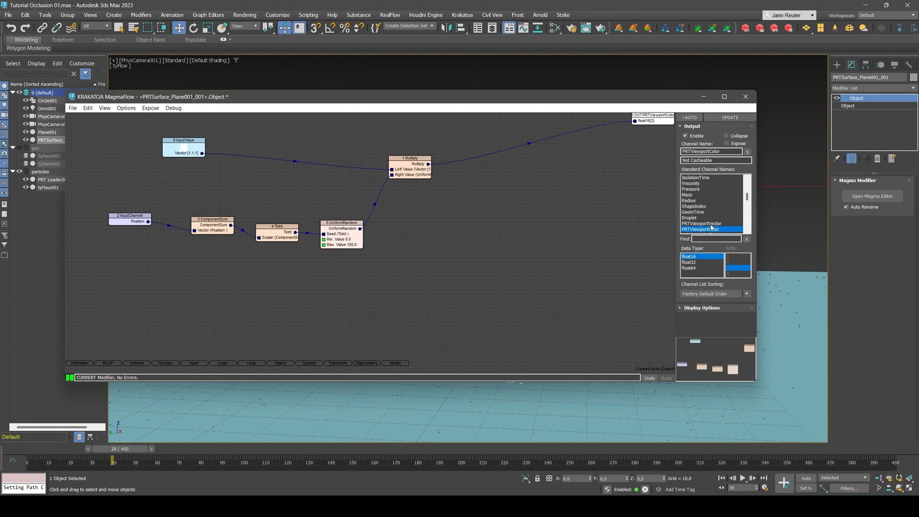
pyautogui.click(708, 239)
pyautogui.write('em')
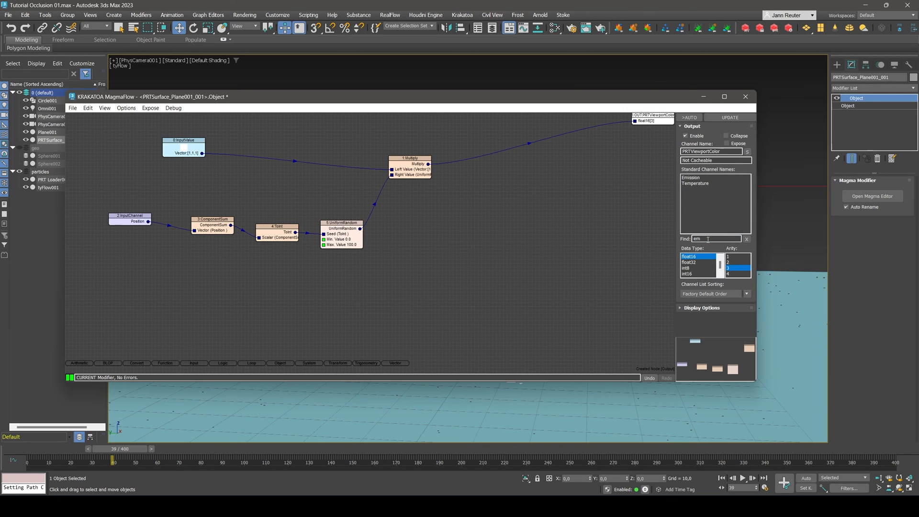
pyautogui.click(692, 178)
pyautogui.click(746, 97)
# Render frame 39 to check the emissive ground particles through the camera.
pyautogui.click(601, 29)
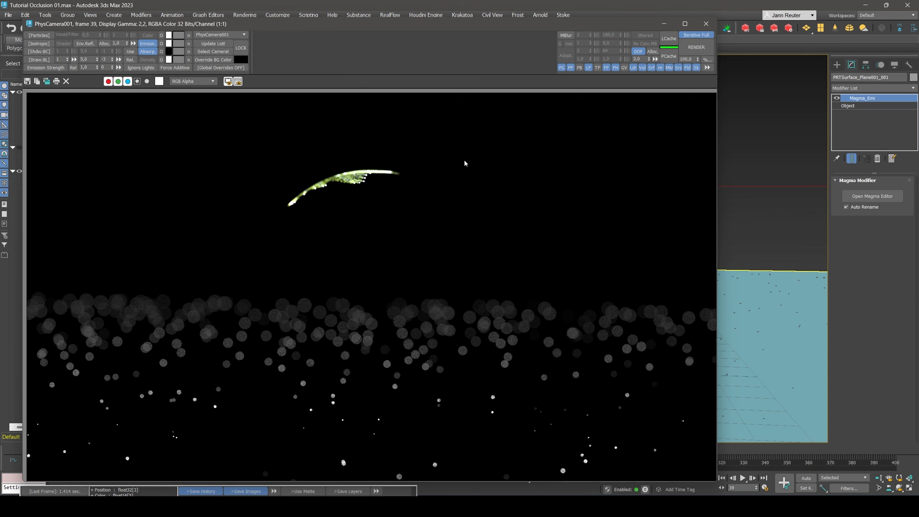
pyautogui.moveTo(503, 24); pyautogui.dragTo(495, 4)
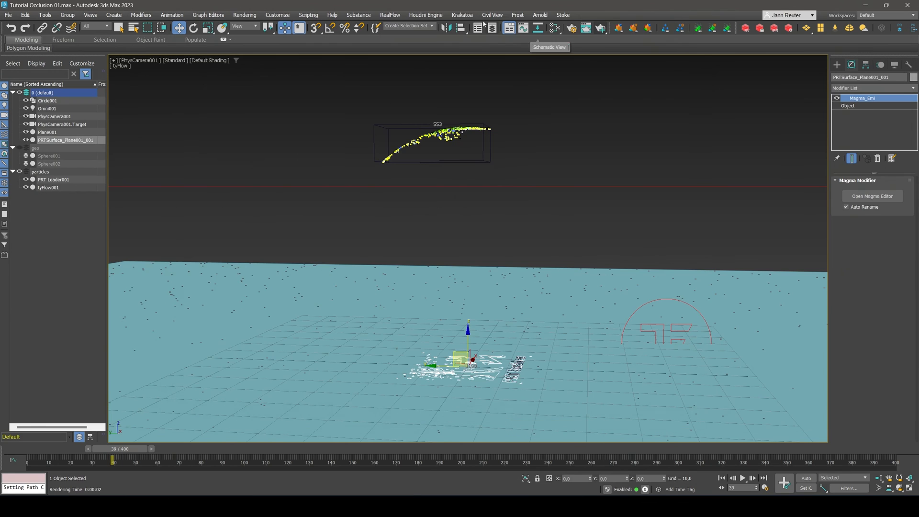
# In Krakatoa's Ambient PME settings, set the extinction explorer's distance from start to 500.
pyautogui.click(469, 16)
pyautogui.click(466, 29)
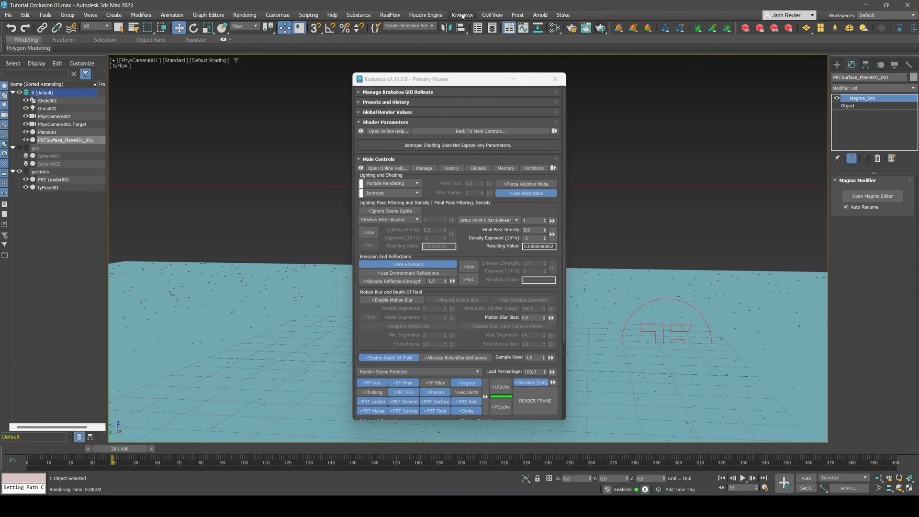
pyautogui.click(462, 15)
pyautogui.click(463, 17)
pyautogui.scroll(-5, 460, 287)
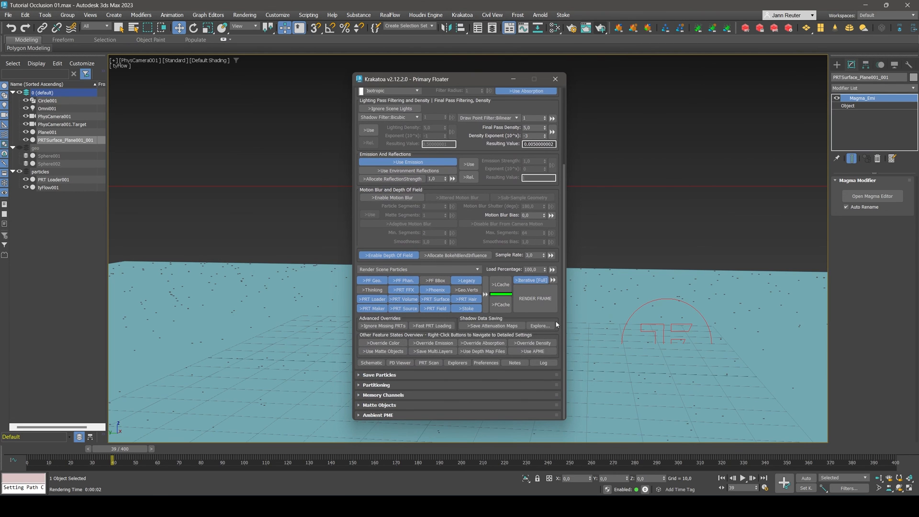
pyautogui.click(379, 415)
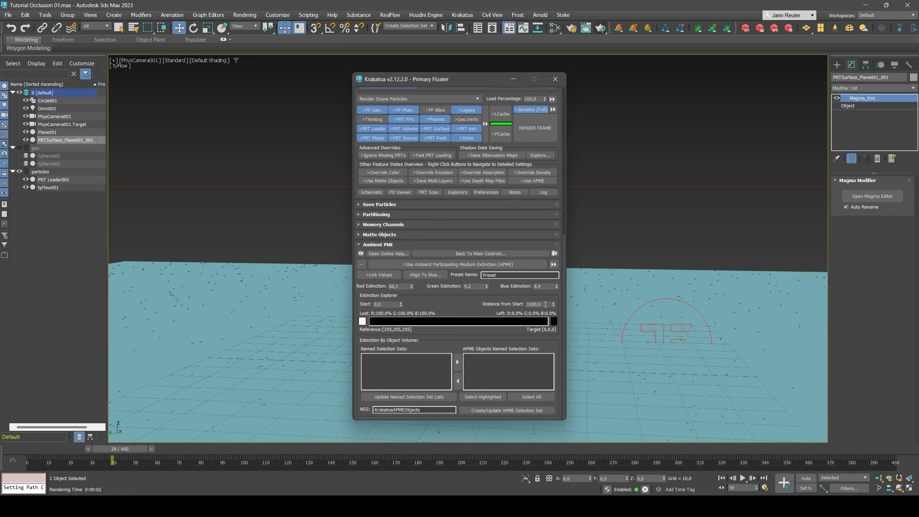
pyautogui.doubleClick(543, 304)
pyautogui.write('500')
pyautogui.press('Return')
# Set the extinction target colour to a very dark grey of about 5, 5, 5 and close the Krakatoa settings.
pyautogui.click(554, 322)
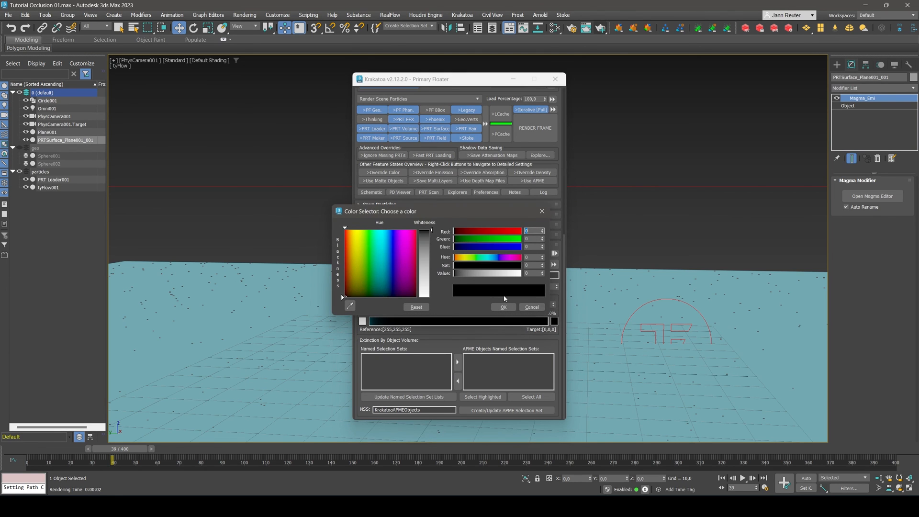
pyautogui.moveTo(432, 239); pyautogui.dragTo(430, 232)
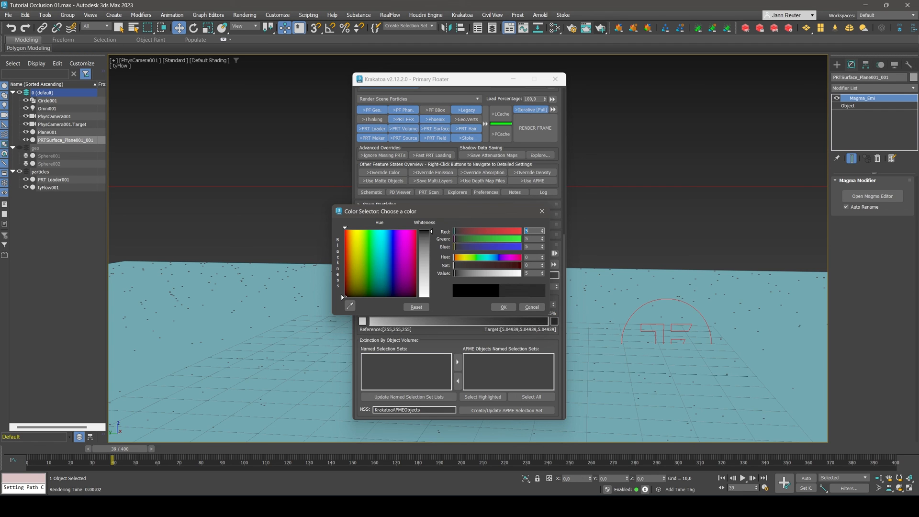
pyautogui.click(503, 306)
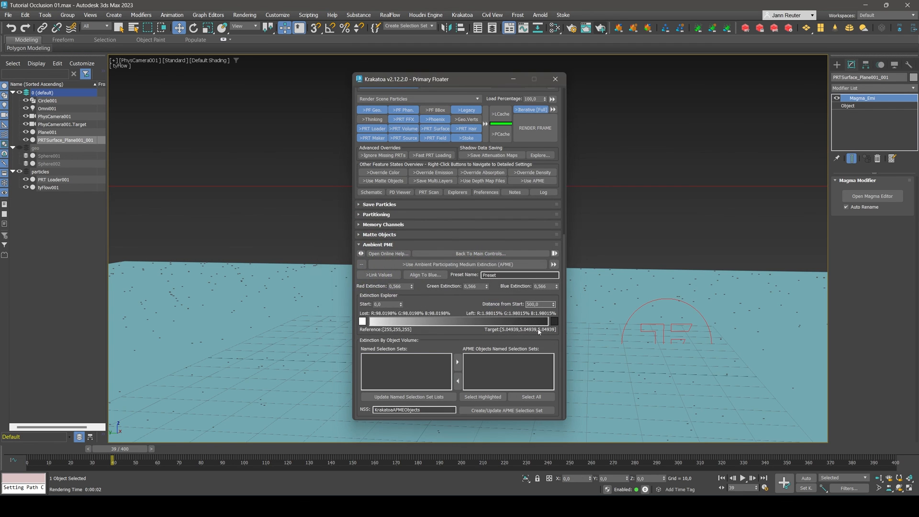
pyautogui.click(554, 79)
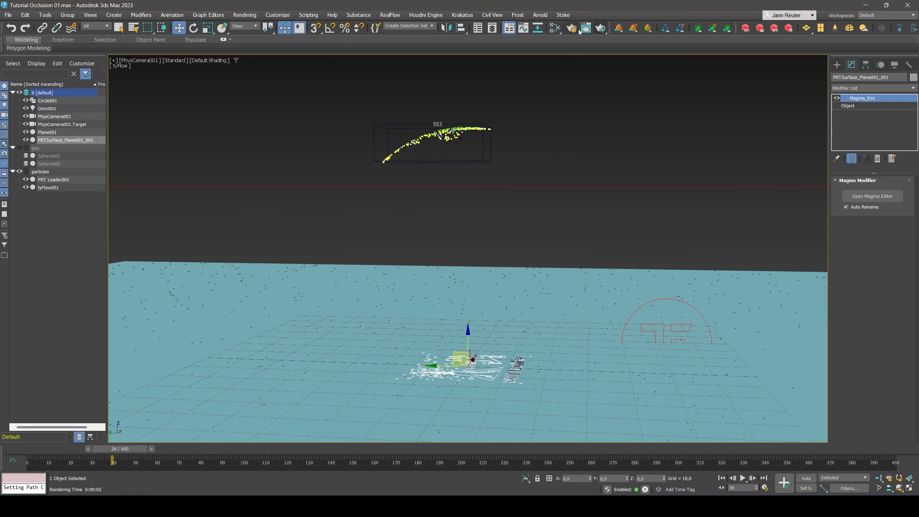
# Render frame 39, enable APME for the render, and render the frame again.
pyautogui.click(585, 29)
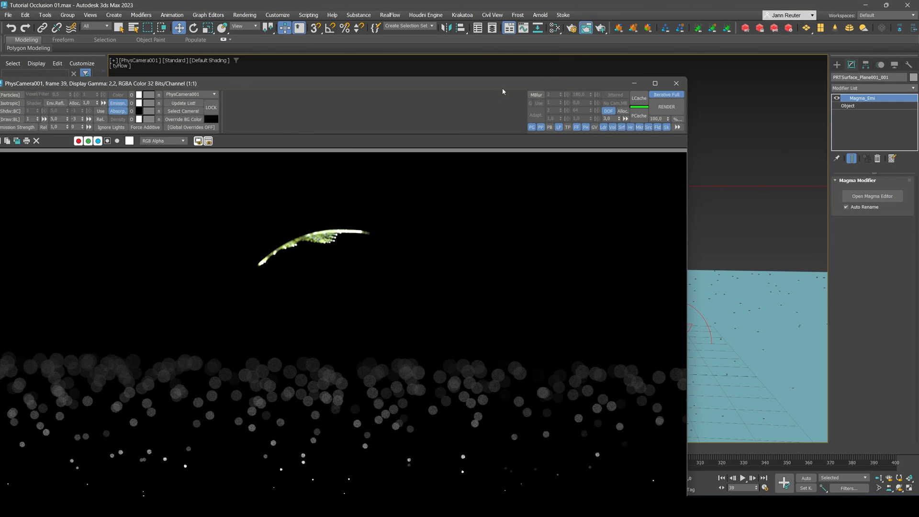
pyautogui.moveTo(519, 37); pyautogui.dragTo(625, 7)
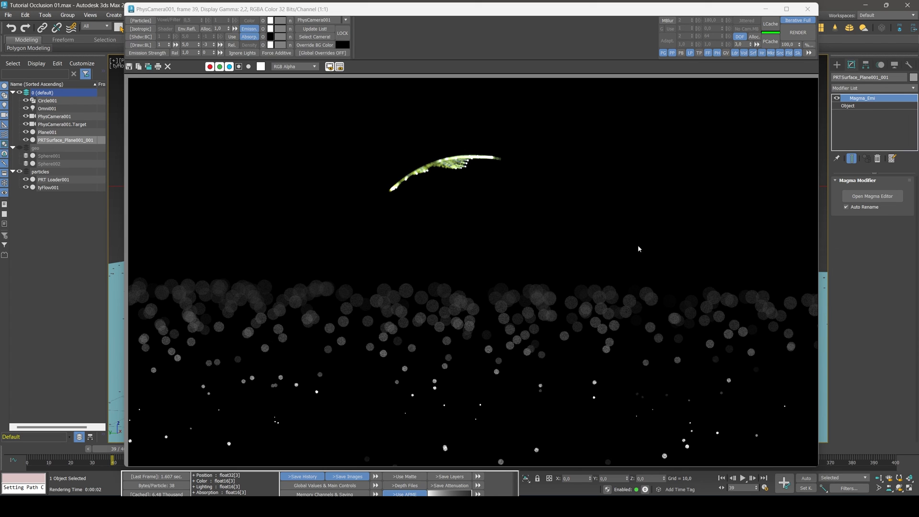
pyautogui.click(798, 32)
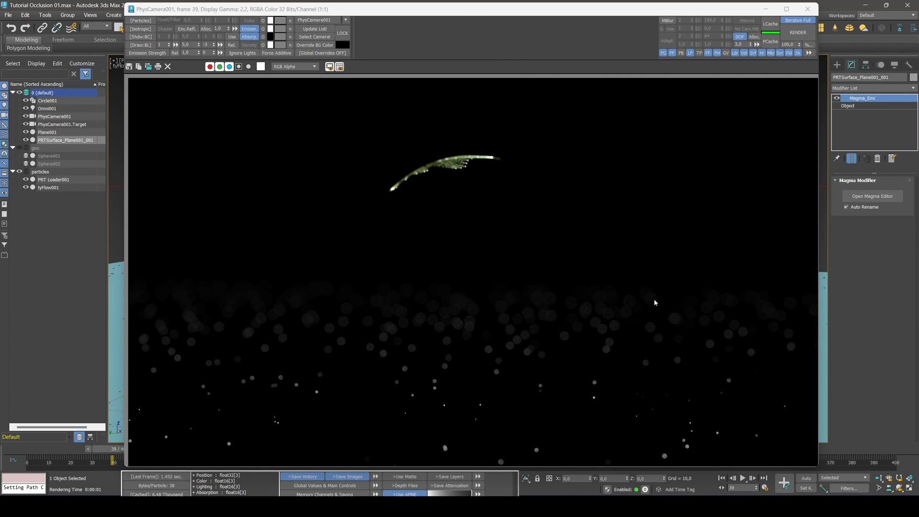
# Enable jittered motion blur with an adaptive minimum of 1 segment and render frame 39 again.
pyautogui.click(667, 21)
pyautogui.click(745, 23)
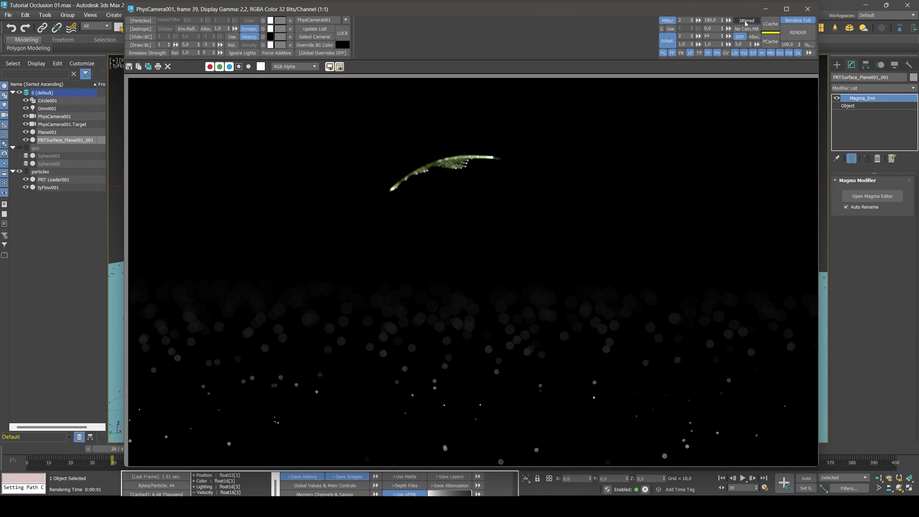
pyautogui.click(692, 38)
pyautogui.click(740, 22)
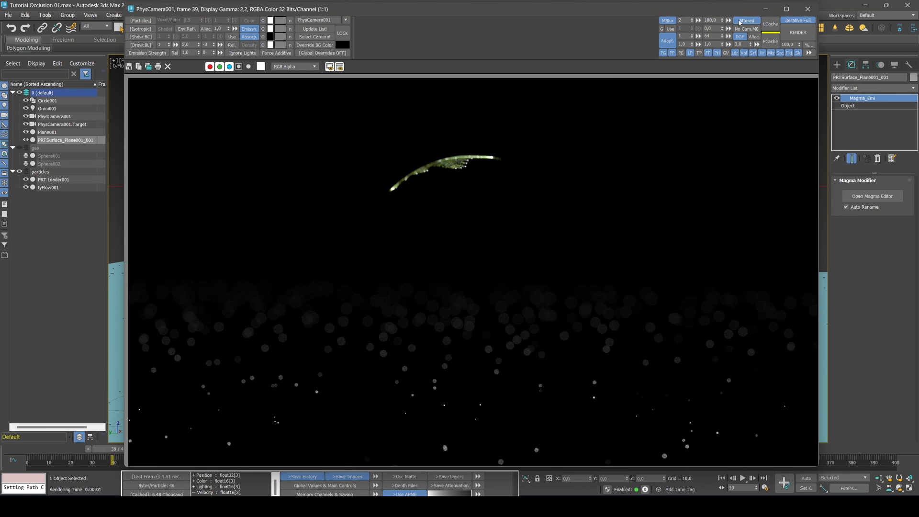
pyautogui.click(803, 37)
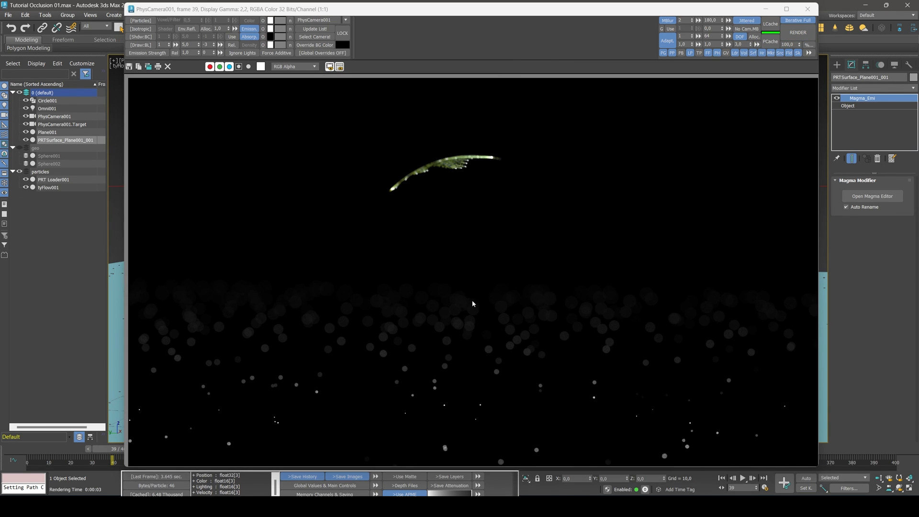
pyautogui.click(808, 8)
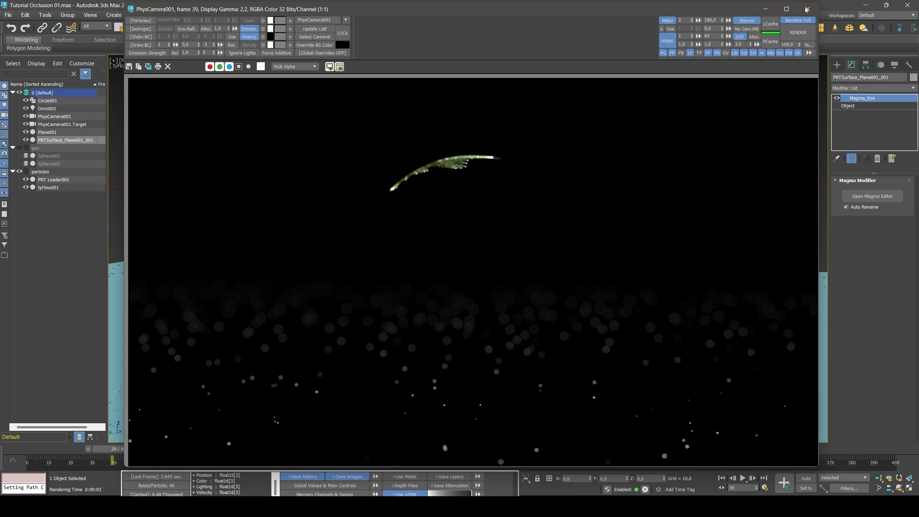
# Go to frame 131 and render it to check the sphere particles over the ground.
pyautogui.moveTo(129, 452); pyautogui.dragTo(326, 450)
pyautogui.hotkey('shift', 'q')
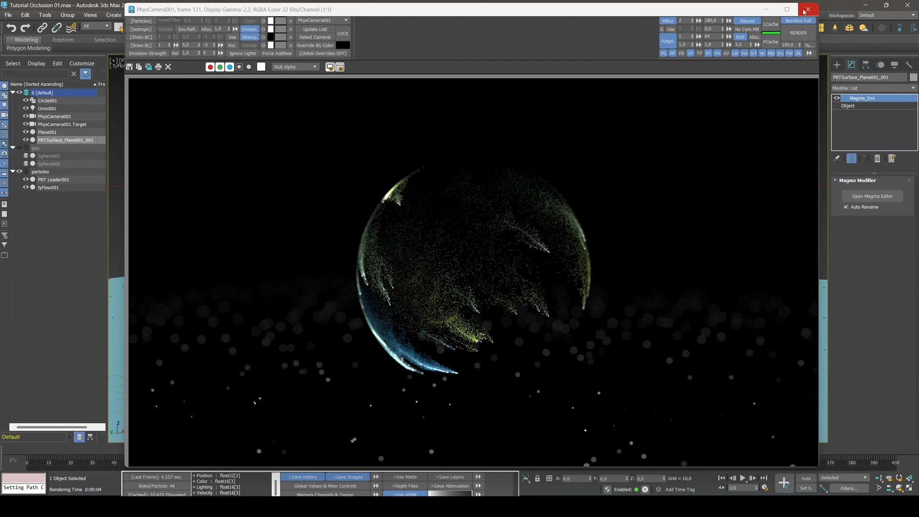
pyautogui.click(805, 10)
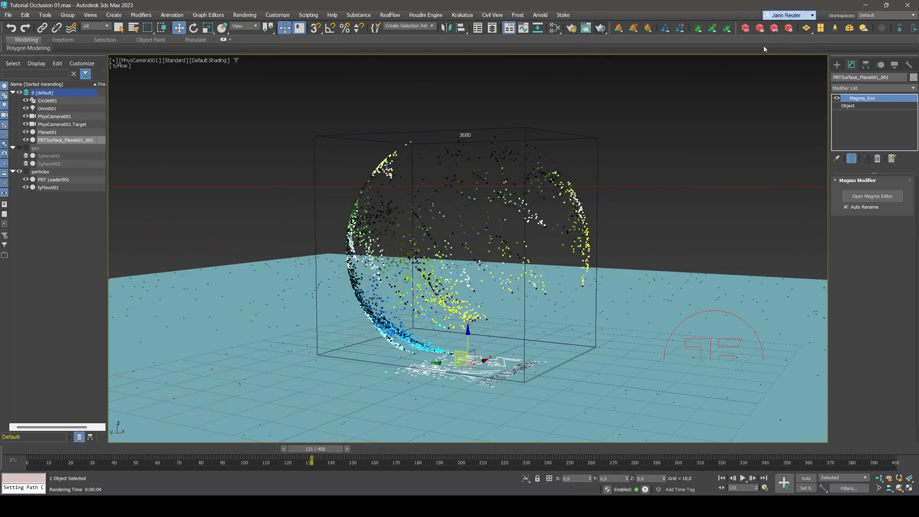
# Switch the viewport to a perspective view, select PhysCamera001 and set its Krakatoa override focal depth to 200.
pyautogui.click(140, 61)
pyautogui.click(152, 90)
pyautogui.moveTo(504, 237); pyautogui.dragTo(535, 248, button='middle')
pyautogui.keyDown('alt'); pyautogui.moveTo(606, 274); pyautogui.dragTo(514, 242, button='middle'); pyautogui.keyUp('alt')
pyautogui.scroll(-6, 658, 282)
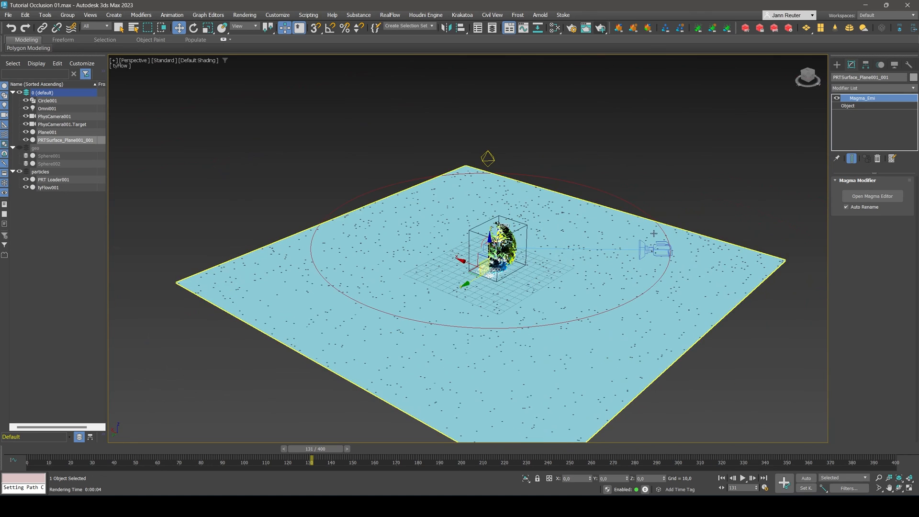
pyautogui.click(658, 250)
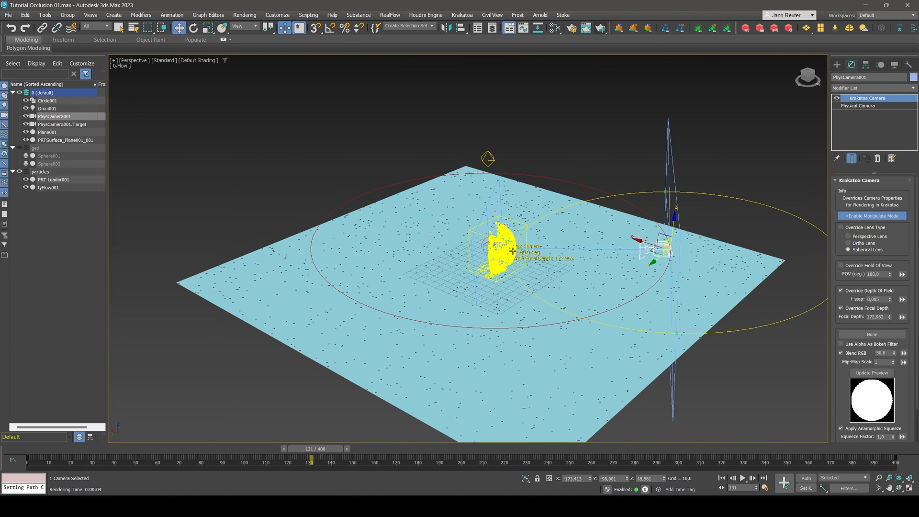
pyautogui.scroll(5, 506, 261)
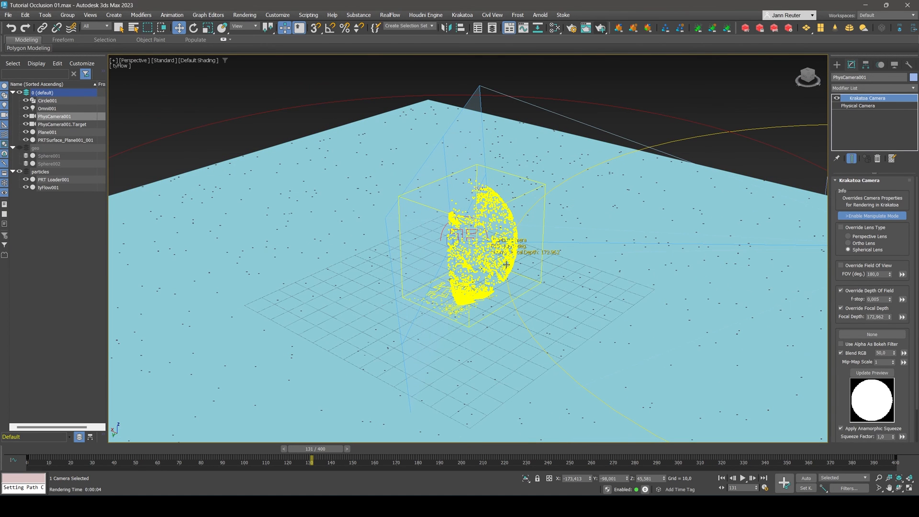
pyautogui.moveTo(887, 317); pyautogui.dragTo(836, 315)
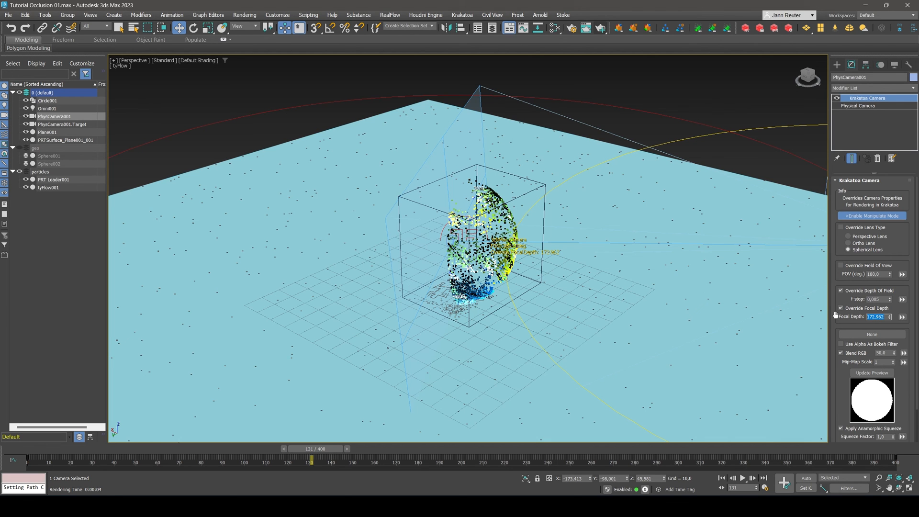
pyautogui.write('2')
pyautogui.press('Return')
pyautogui.keyDown('alt'); pyautogui.moveTo(617, 211); pyautogui.dragTo(526, 213, button='middle'); pyautogui.keyUp('alt')
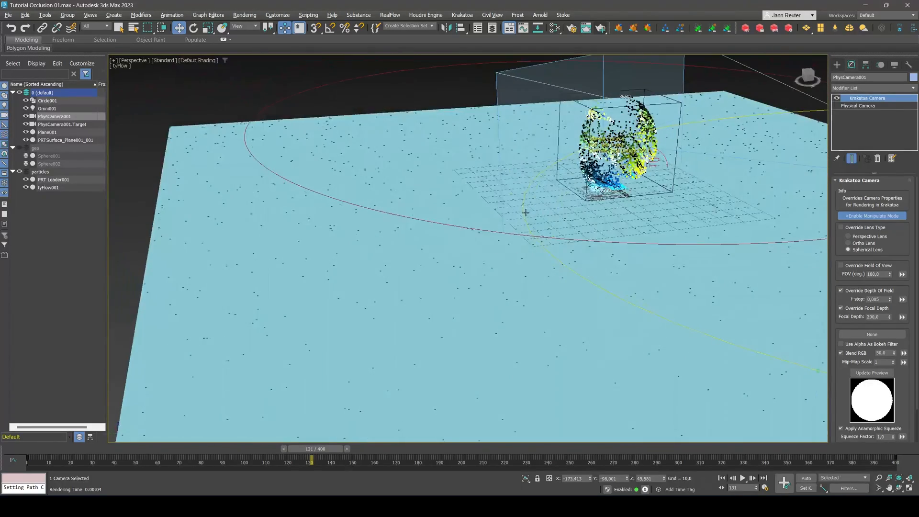
# Return the viewport to the PhysCamera001 view and render frame 131 to check the depth of field.
pyautogui.click(135, 60)
pyautogui.moveTo(165, 69)
pyautogui.click(264, 70)
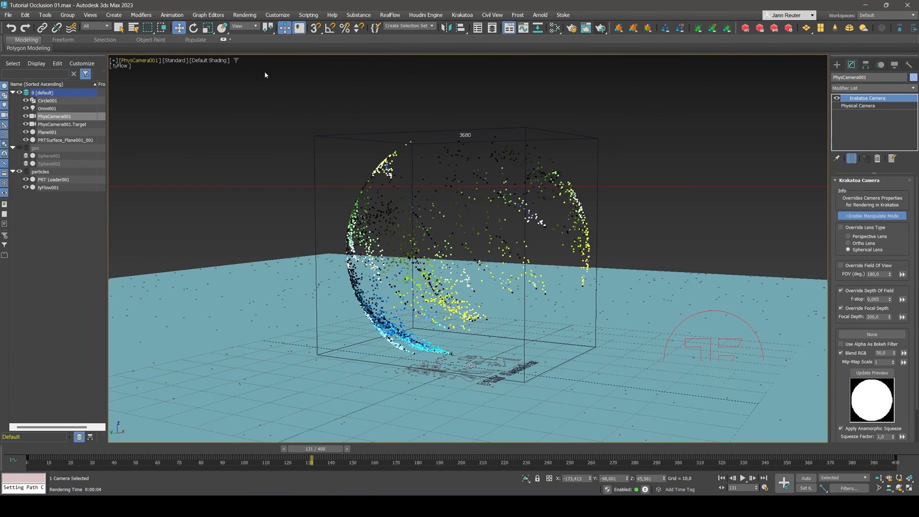
pyautogui.click(599, 28)
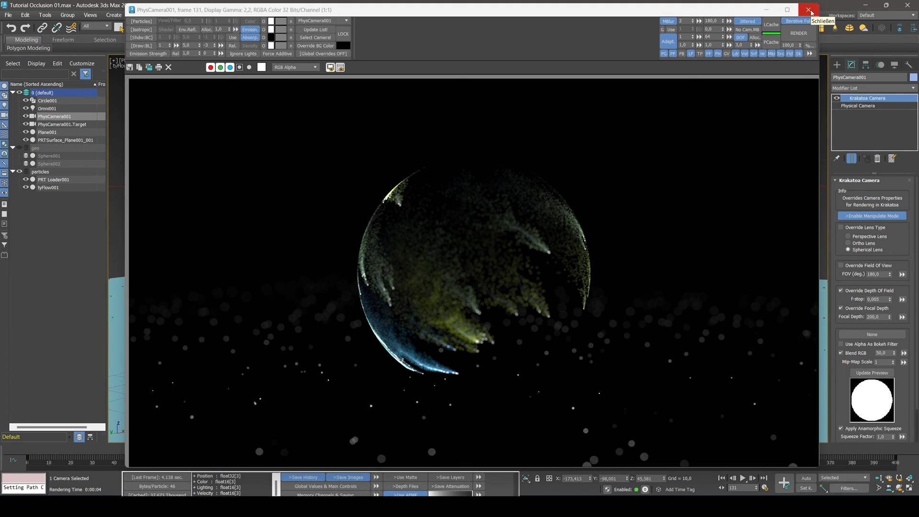
pyautogui.click(814, 10)
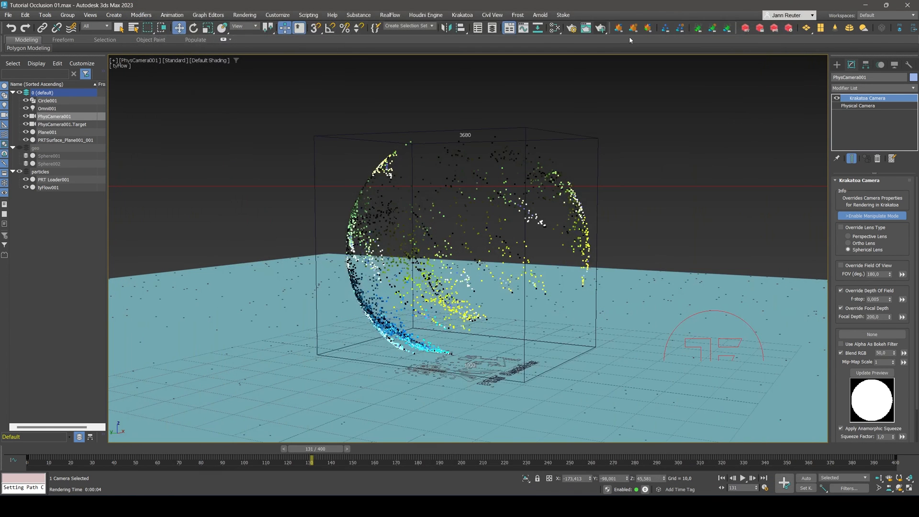
# Change the object color of PRTSurface_Plane001_001 to black.
pyautogui.click(69, 140)
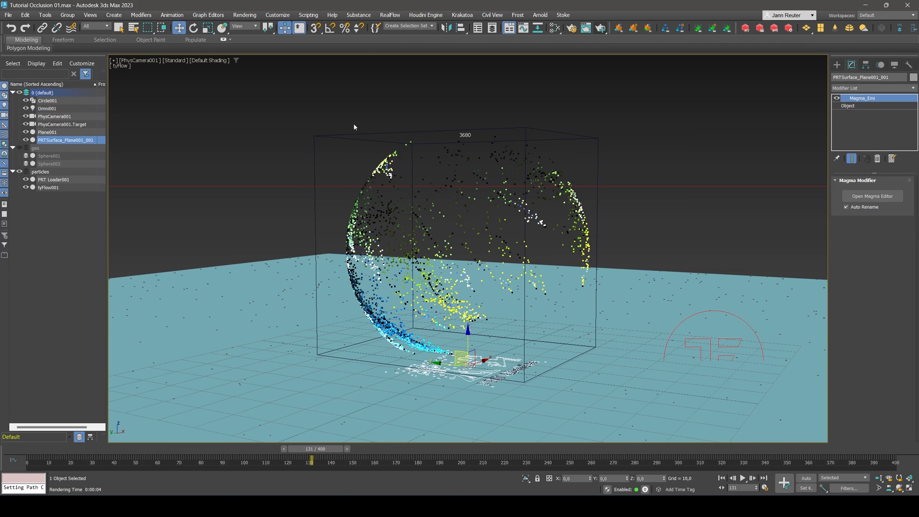
pyautogui.click(913, 78)
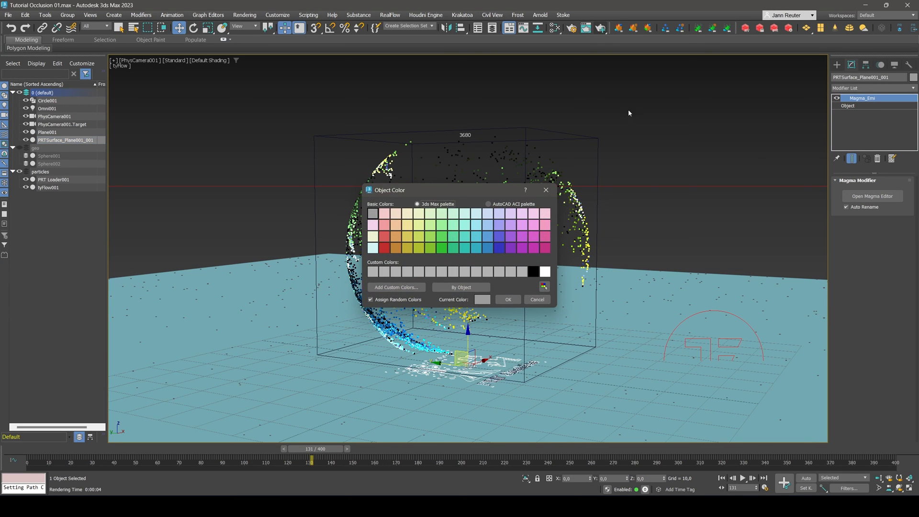
pyautogui.click(533, 272)
pyautogui.click(506, 299)
# Go to frame 180 and render it to check the ground particles with the new object color.
pyautogui.moveTo(316, 466); pyautogui.dragTo(436, 354)
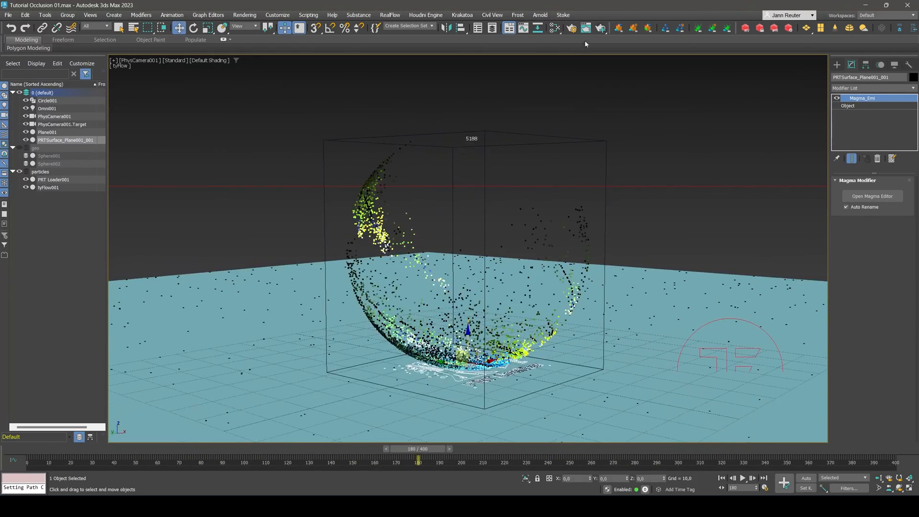
pyautogui.click(600, 28)
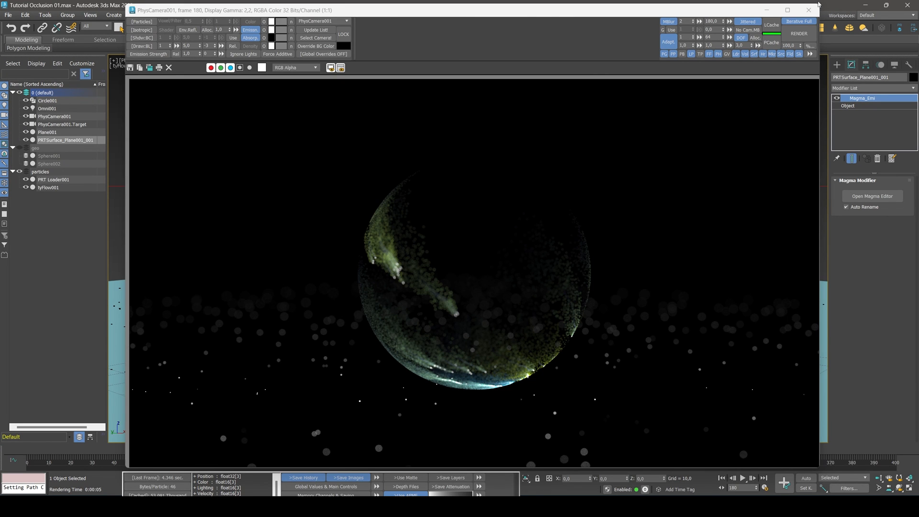
pyautogui.click(808, 10)
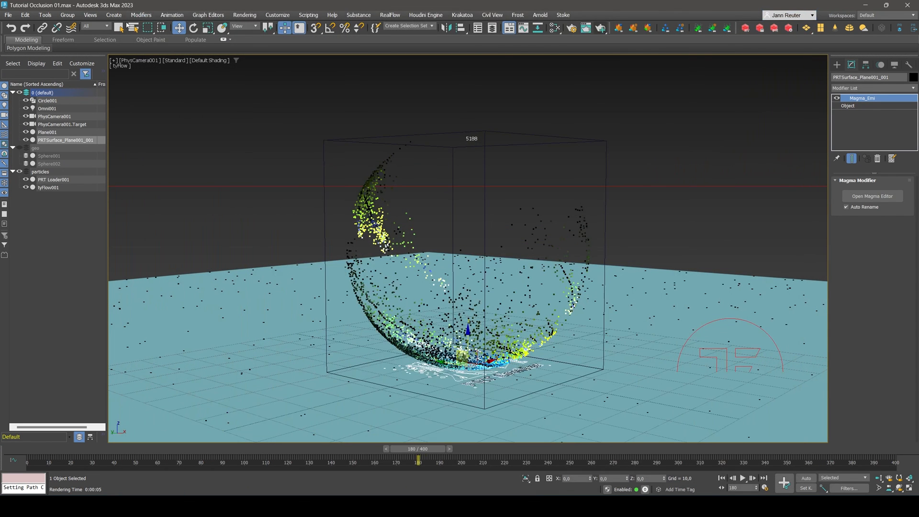